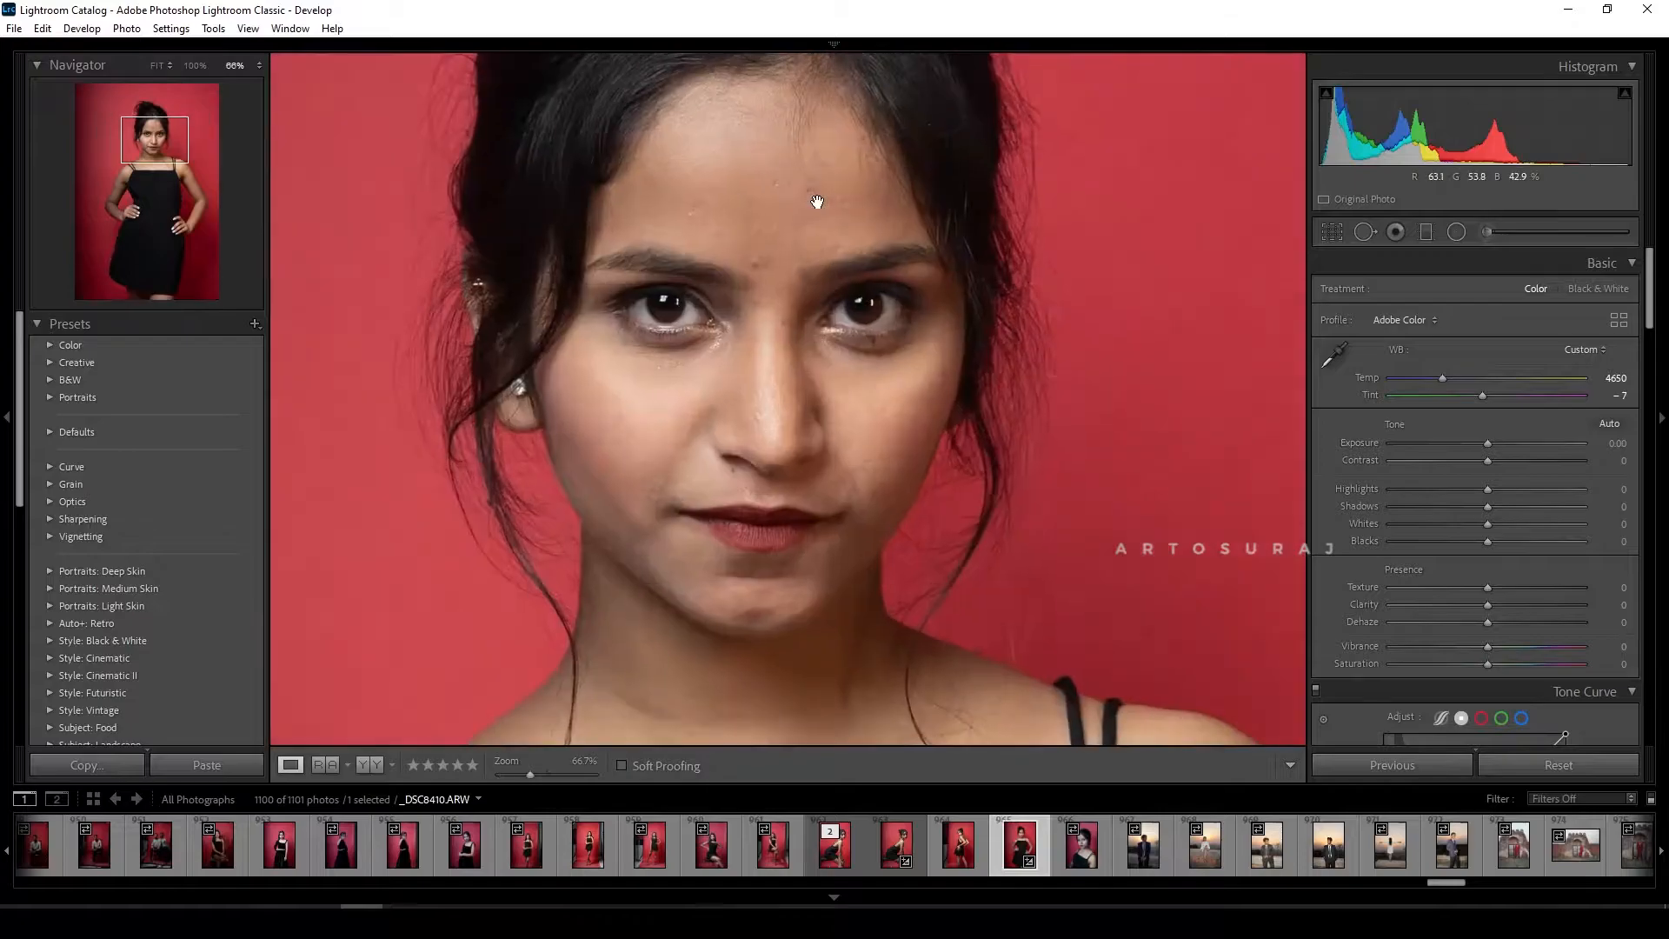
# Step: Brighten the dark hair and dress by setting the portrait's Shadows to +73
pyautogui.moveTo(1297, 493); pyautogui.dragTo(1314, 504)
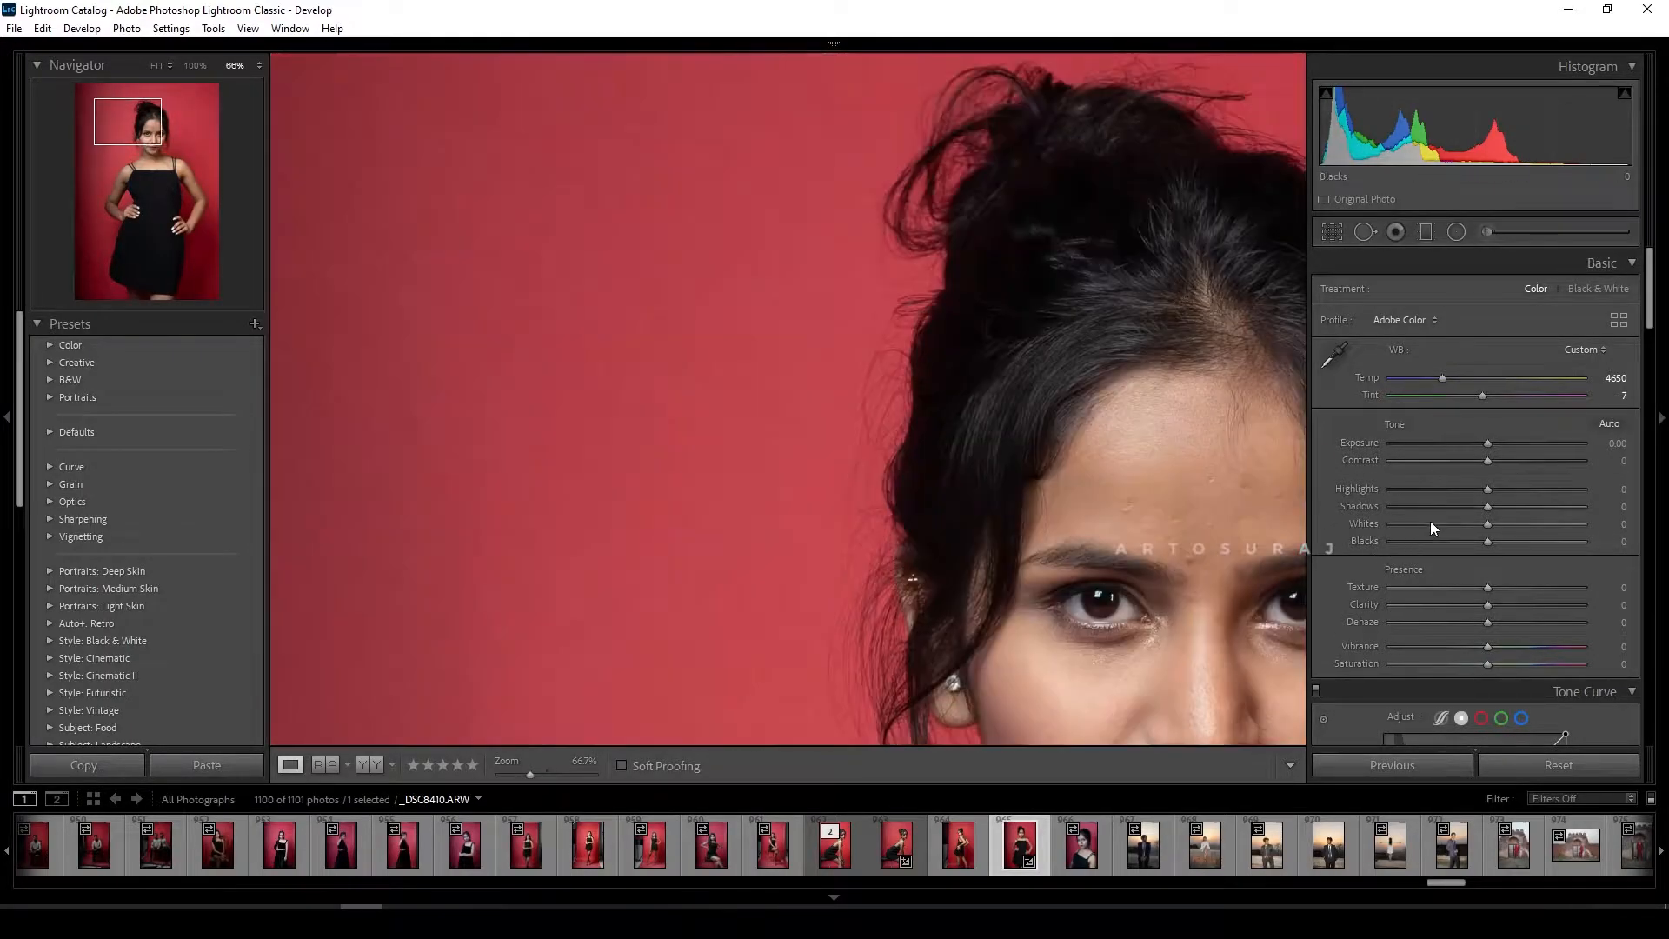
pyautogui.moveTo(1144, 492); pyautogui.dragTo(776, 410)
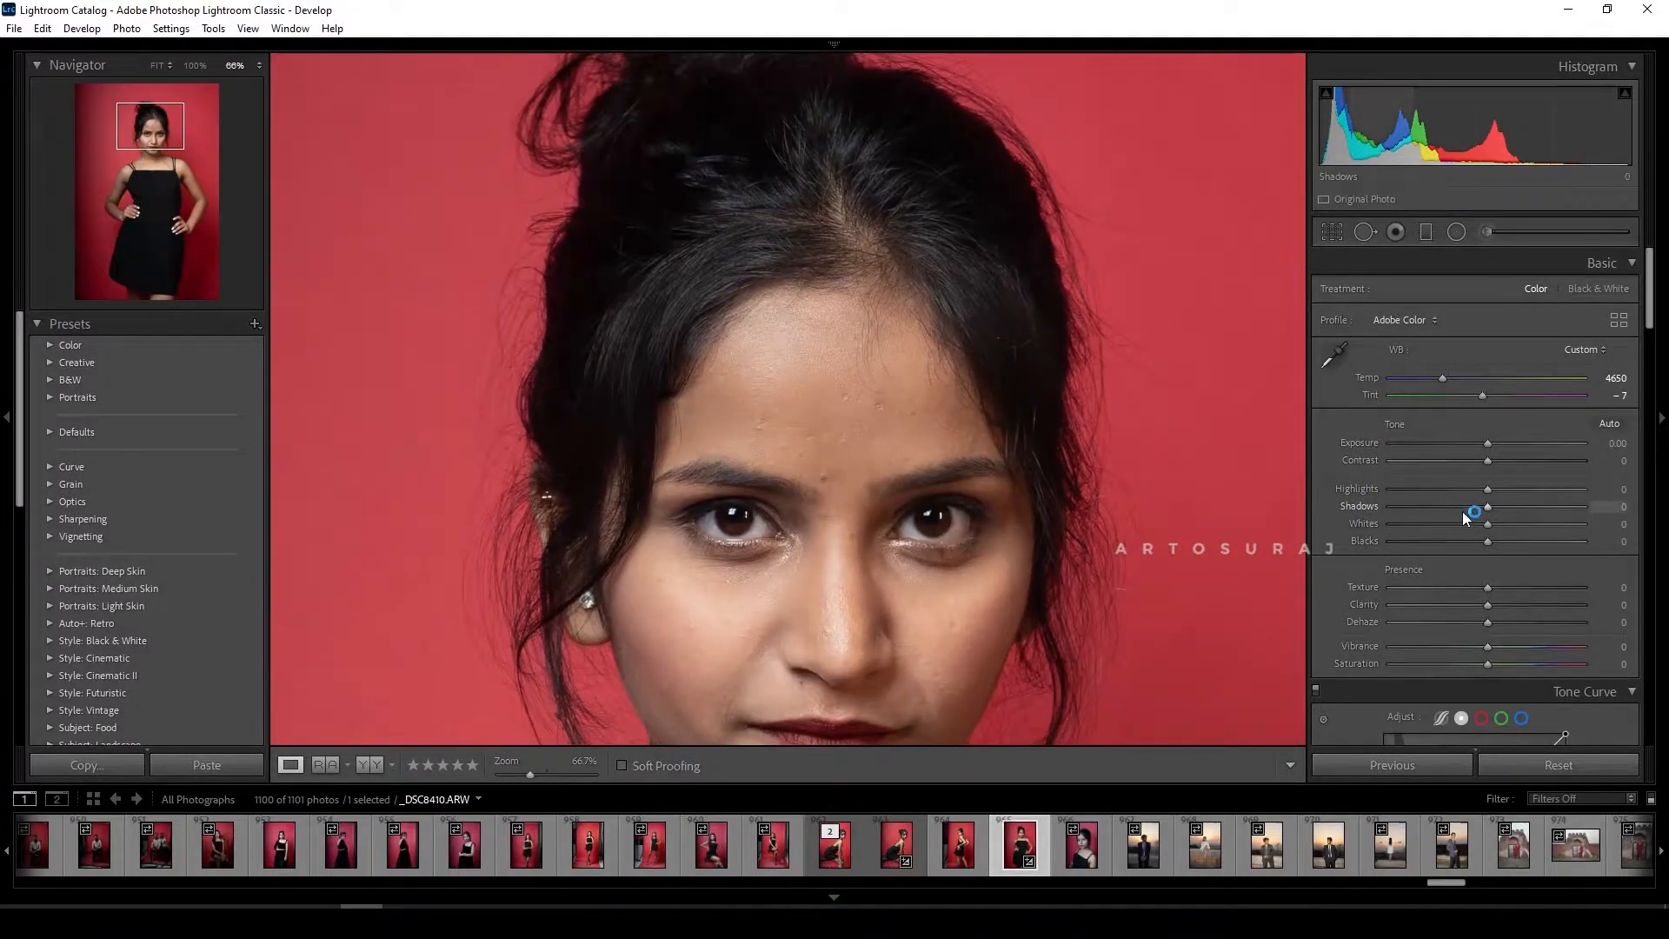
pyautogui.moveTo(1505, 504); pyautogui.dragTo(1566, 513)
pyautogui.press('z')
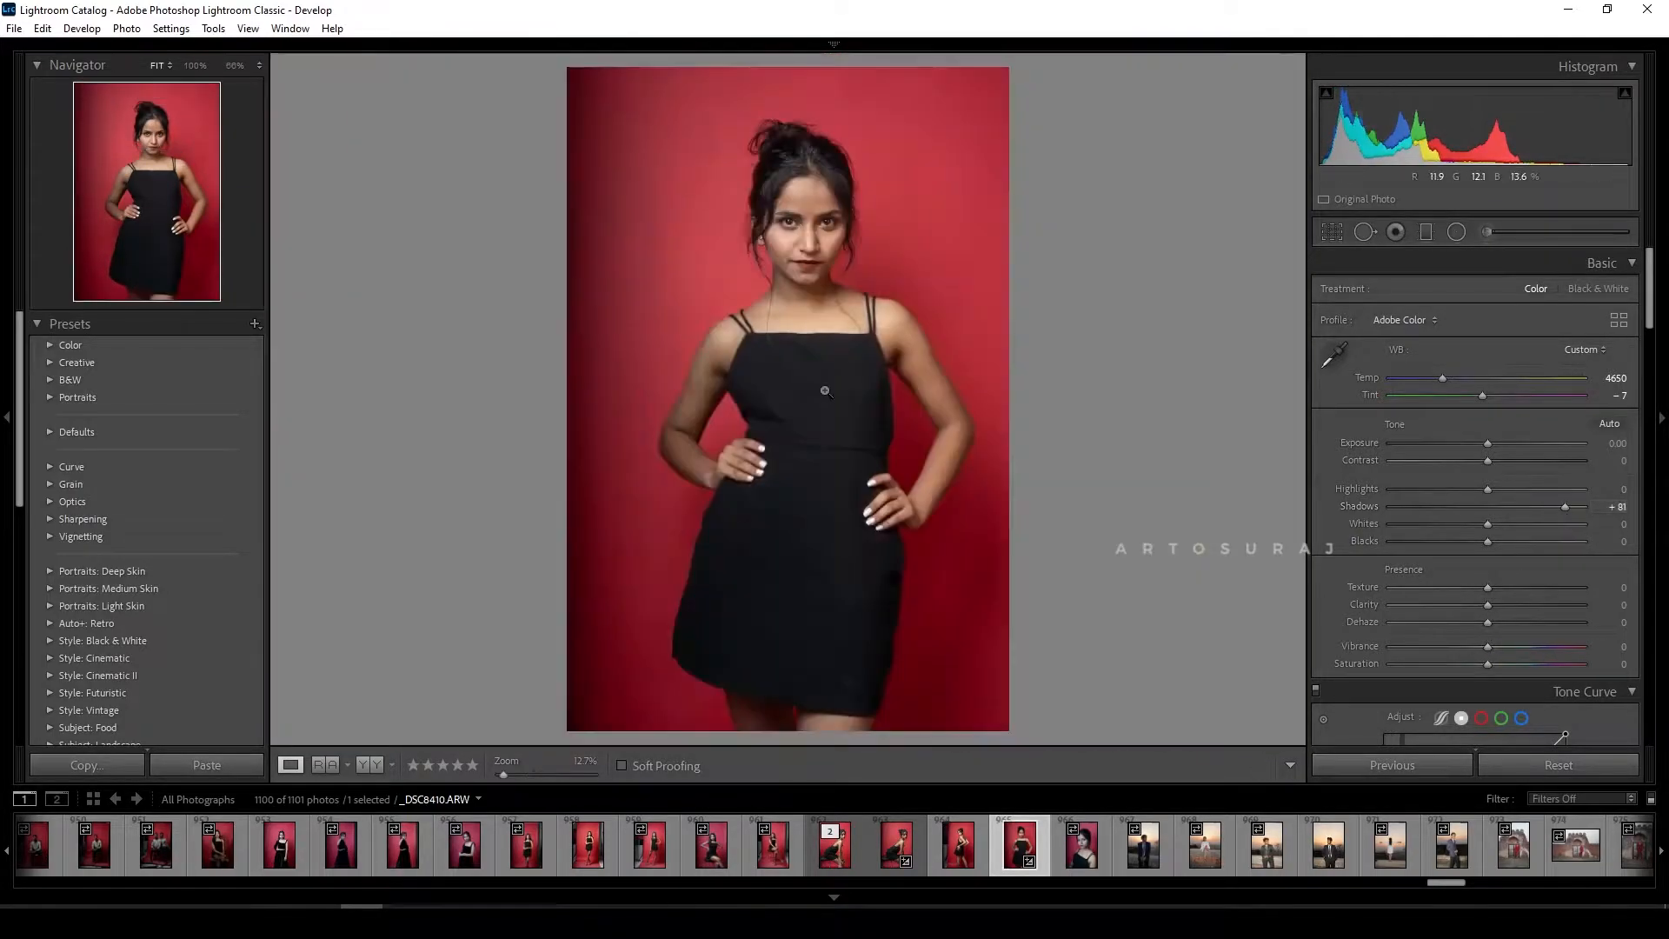
pyautogui.click(808, 432)
pyautogui.click(786, 391)
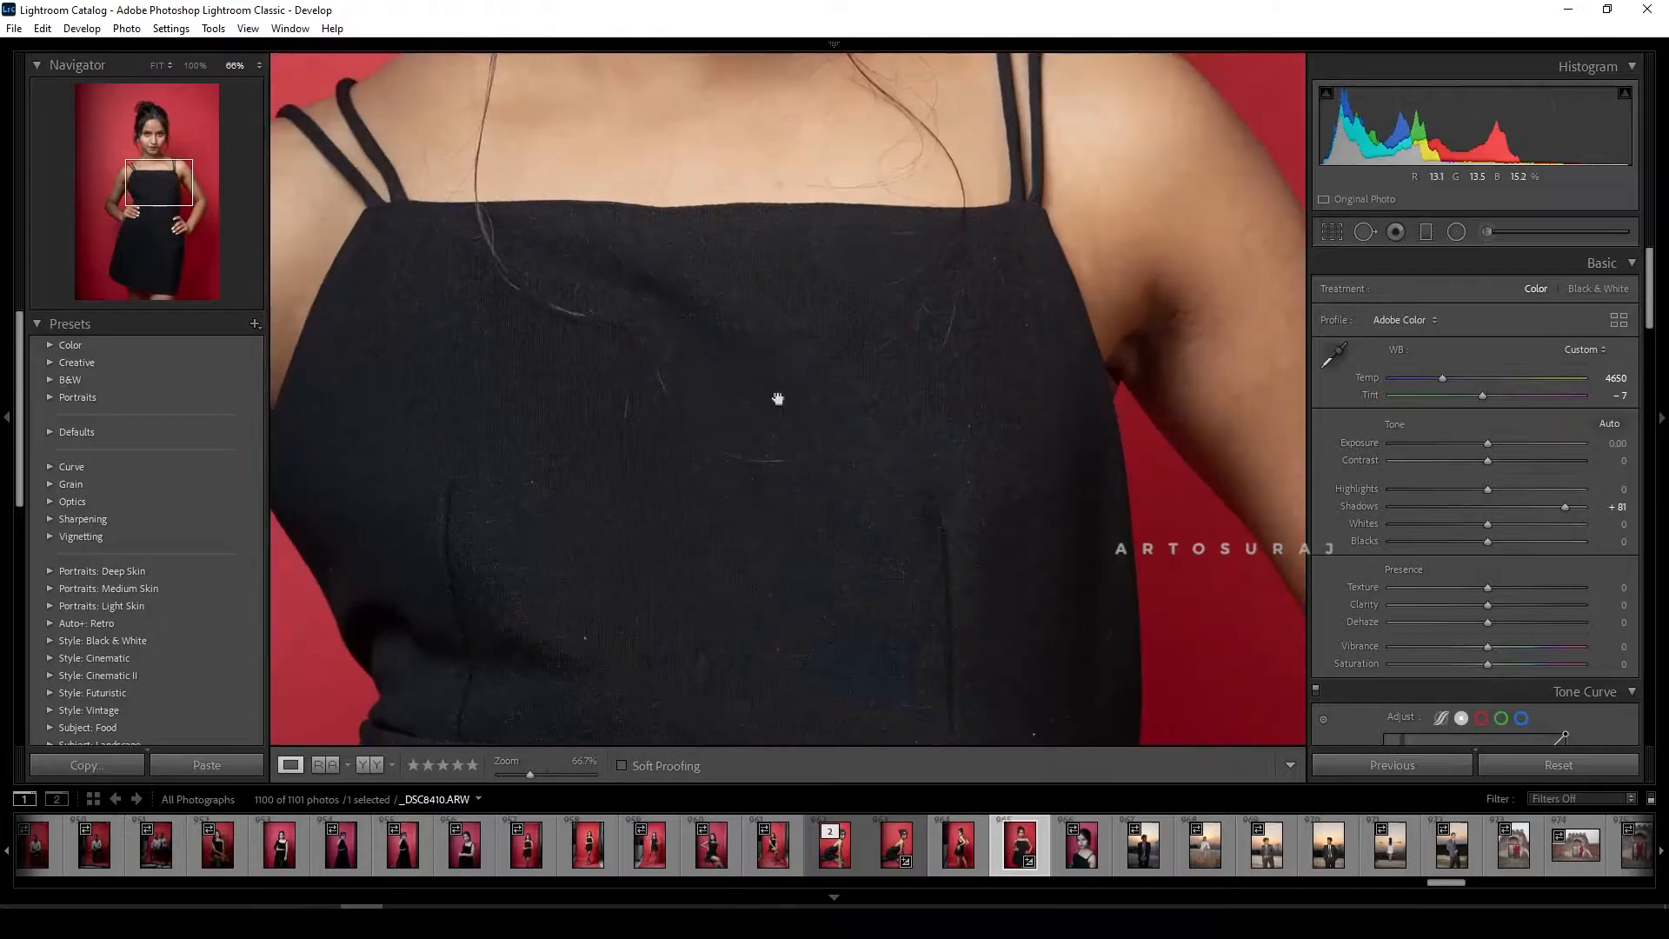
pyautogui.moveTo(1564, 507); pyautogui.dragTo(1562, 518)
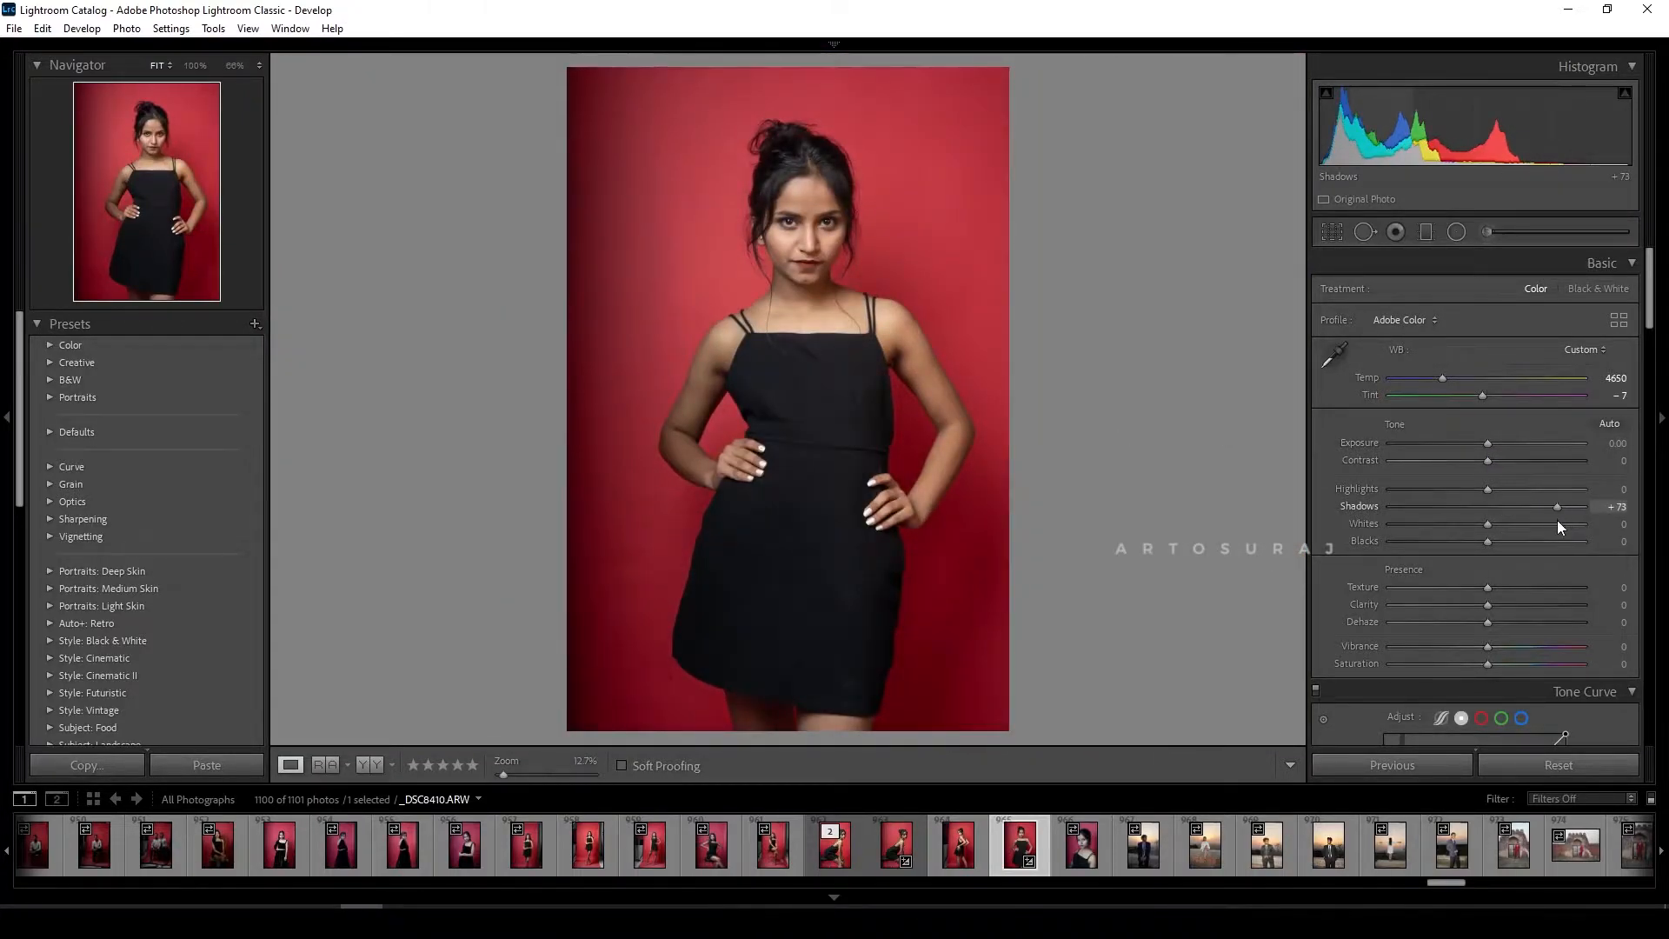
# Step: Set the sharpening Masking to 44 using the mask preview and check the result on the face
pyautogui.scroll(-10, 1490, 636)
pyautogui.scroll(-5, 1467, 616)
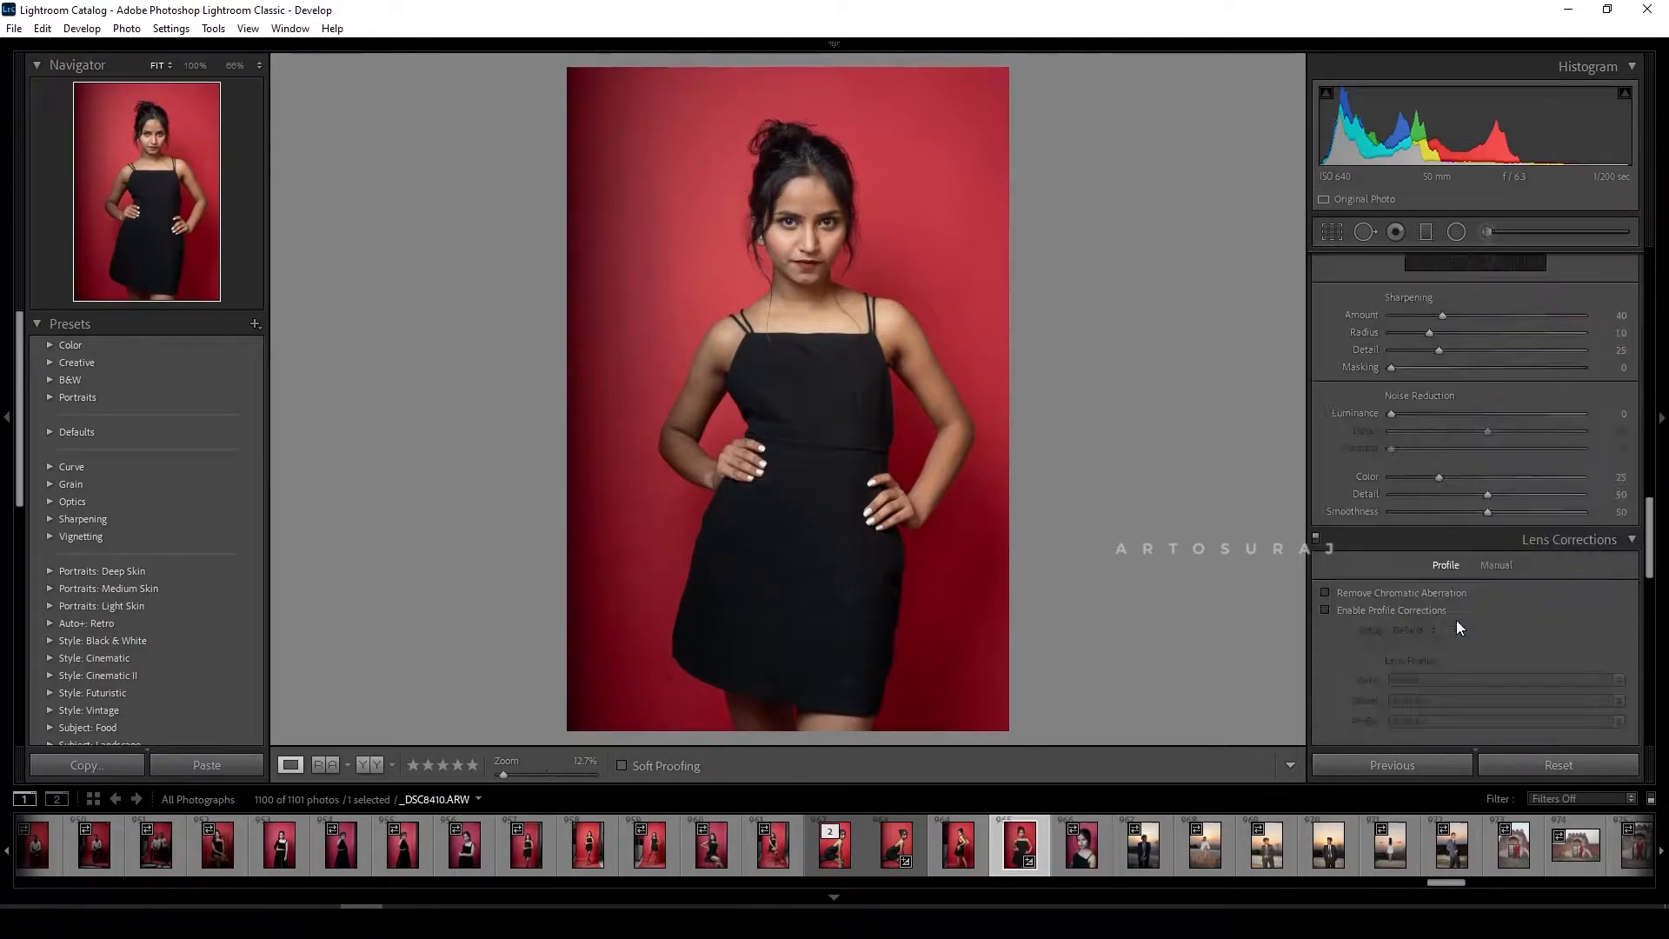
pyautogui.click(1395, 370)
pyautogui.moveTo(1391, 367); pyautogui.dragTo(1469, 365)
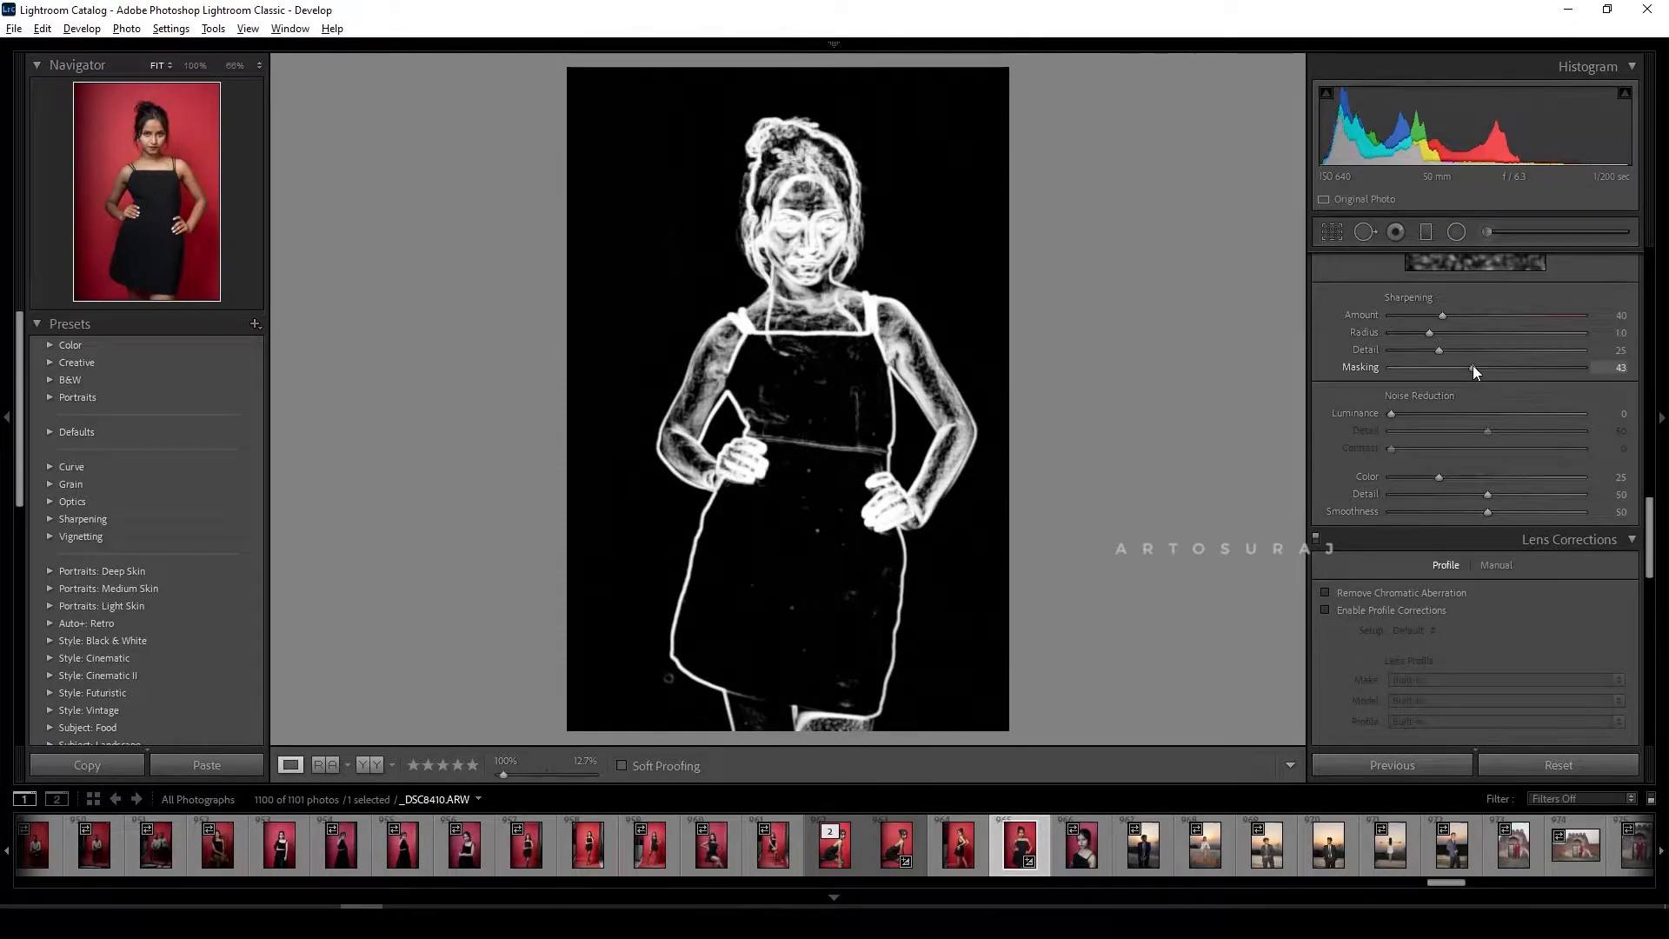
pyautogui.moveTo(1472, 365); pyautogui.dragTo(1474, 363)
pyautogui.click(820, 213)
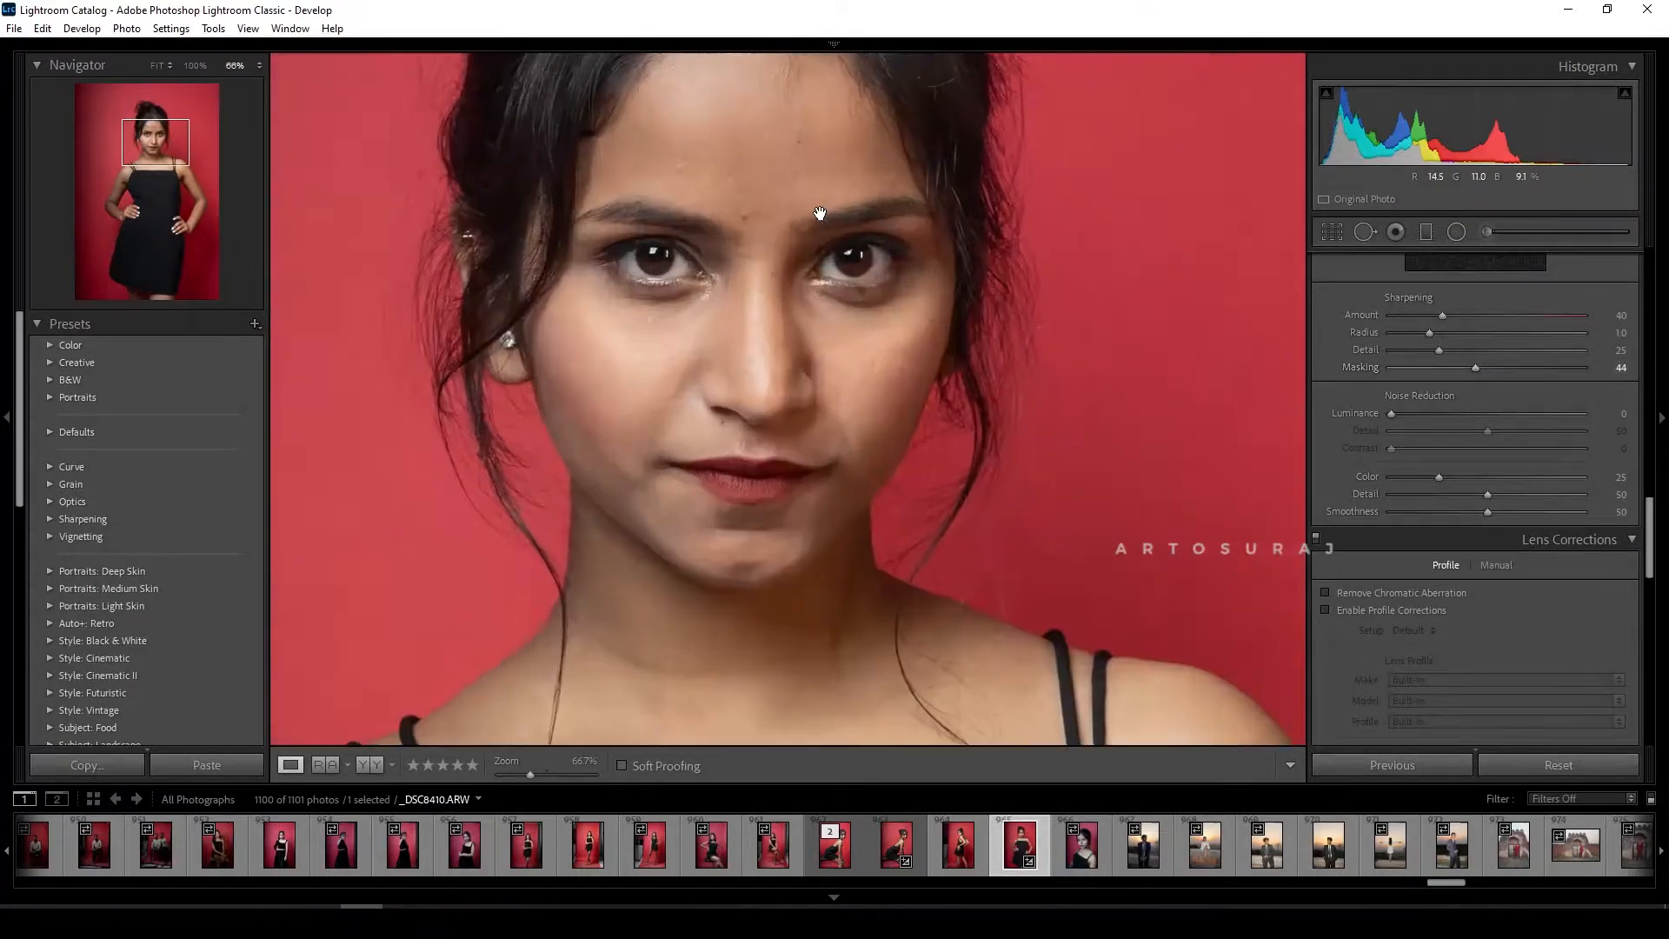
pyautogui.click(819, 213)
pyautogui.click(819, 213)
pyautogui.click(820, 213)
pyautogui.press('super+space')
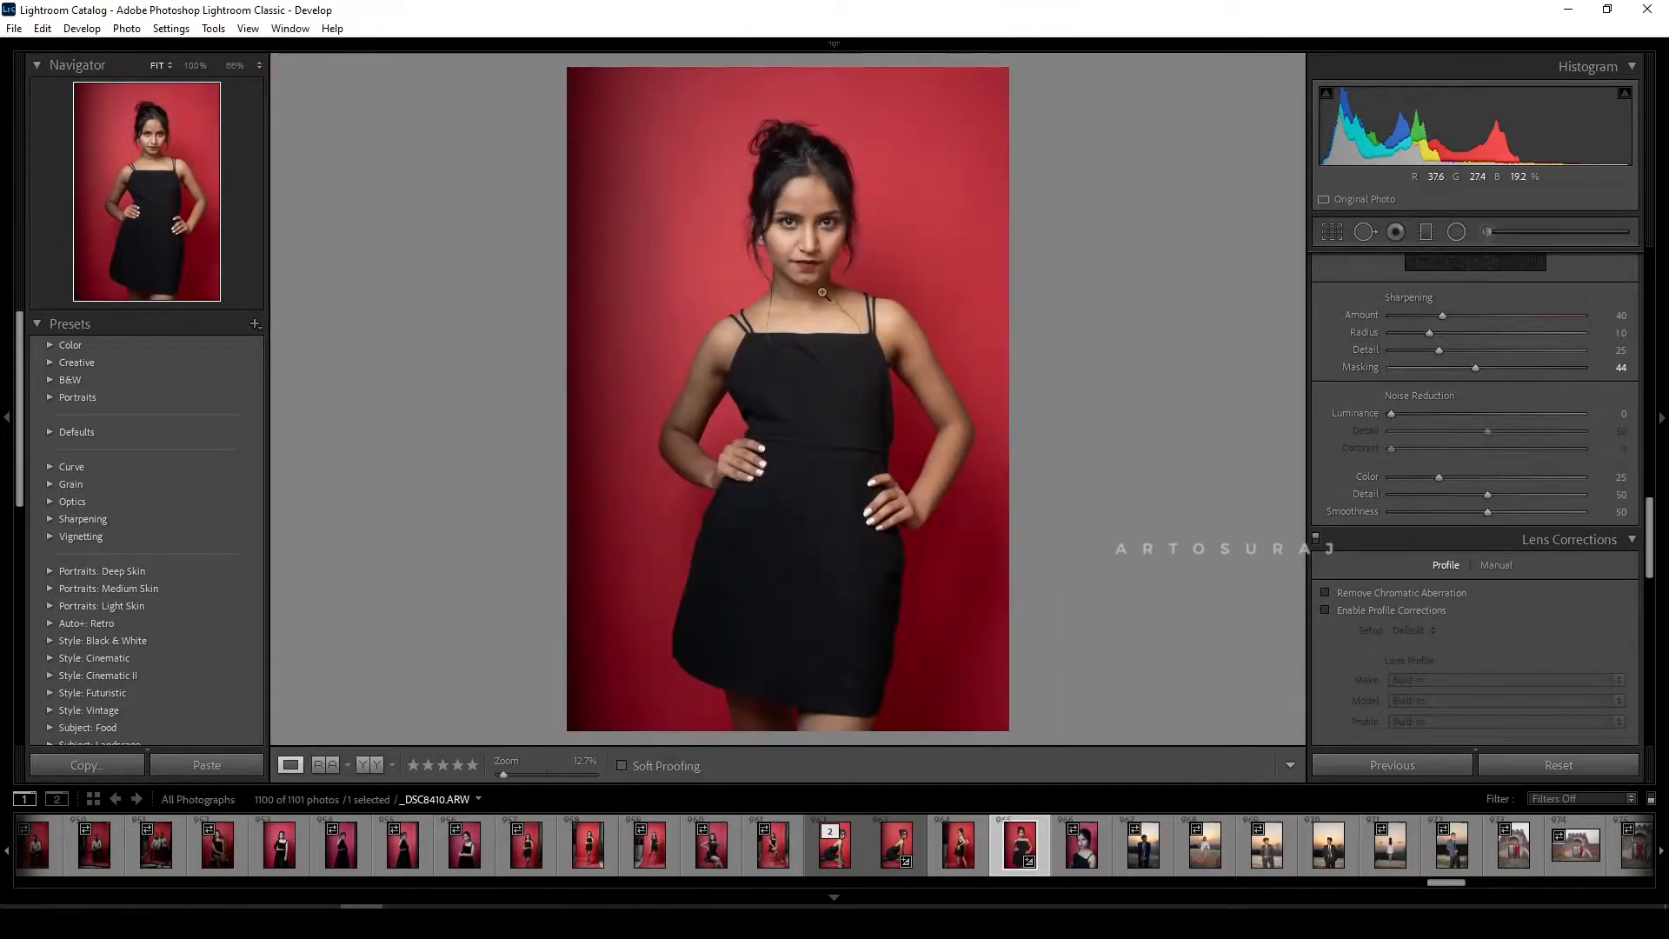
# Step: Switch to Photoshop and close the previously opened documents, keeping only the portrait _DSC8410-2 open
pyautogui.click(320, 923)
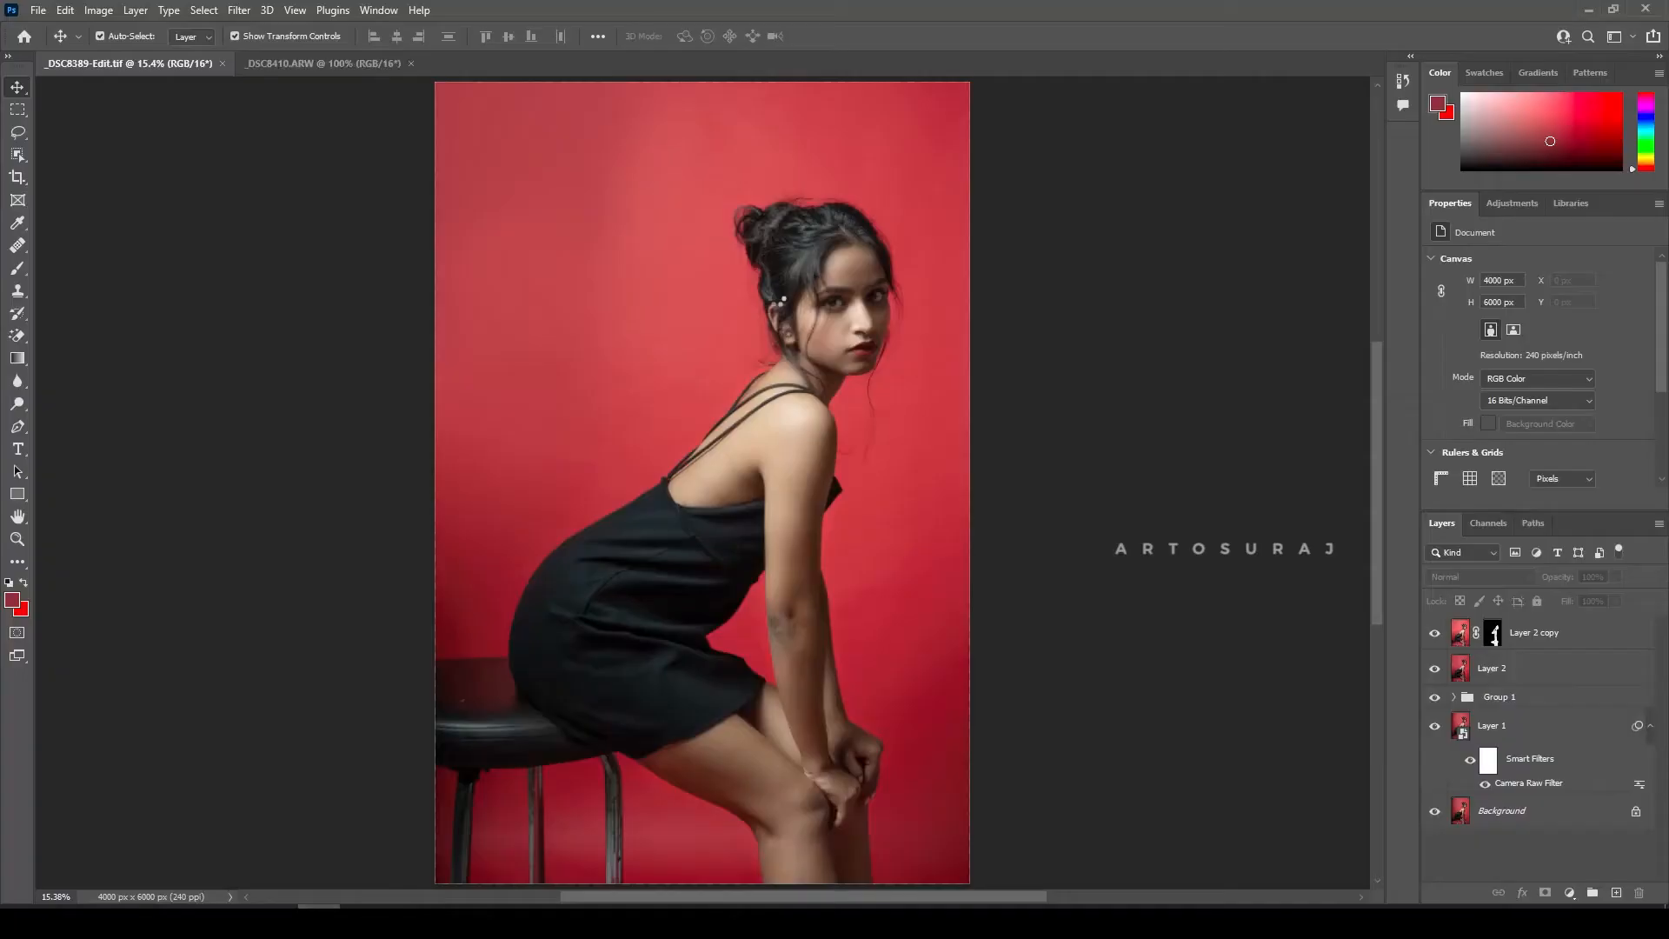
pyautogui.click(413, 63)
pyautogui.click(823, 339)
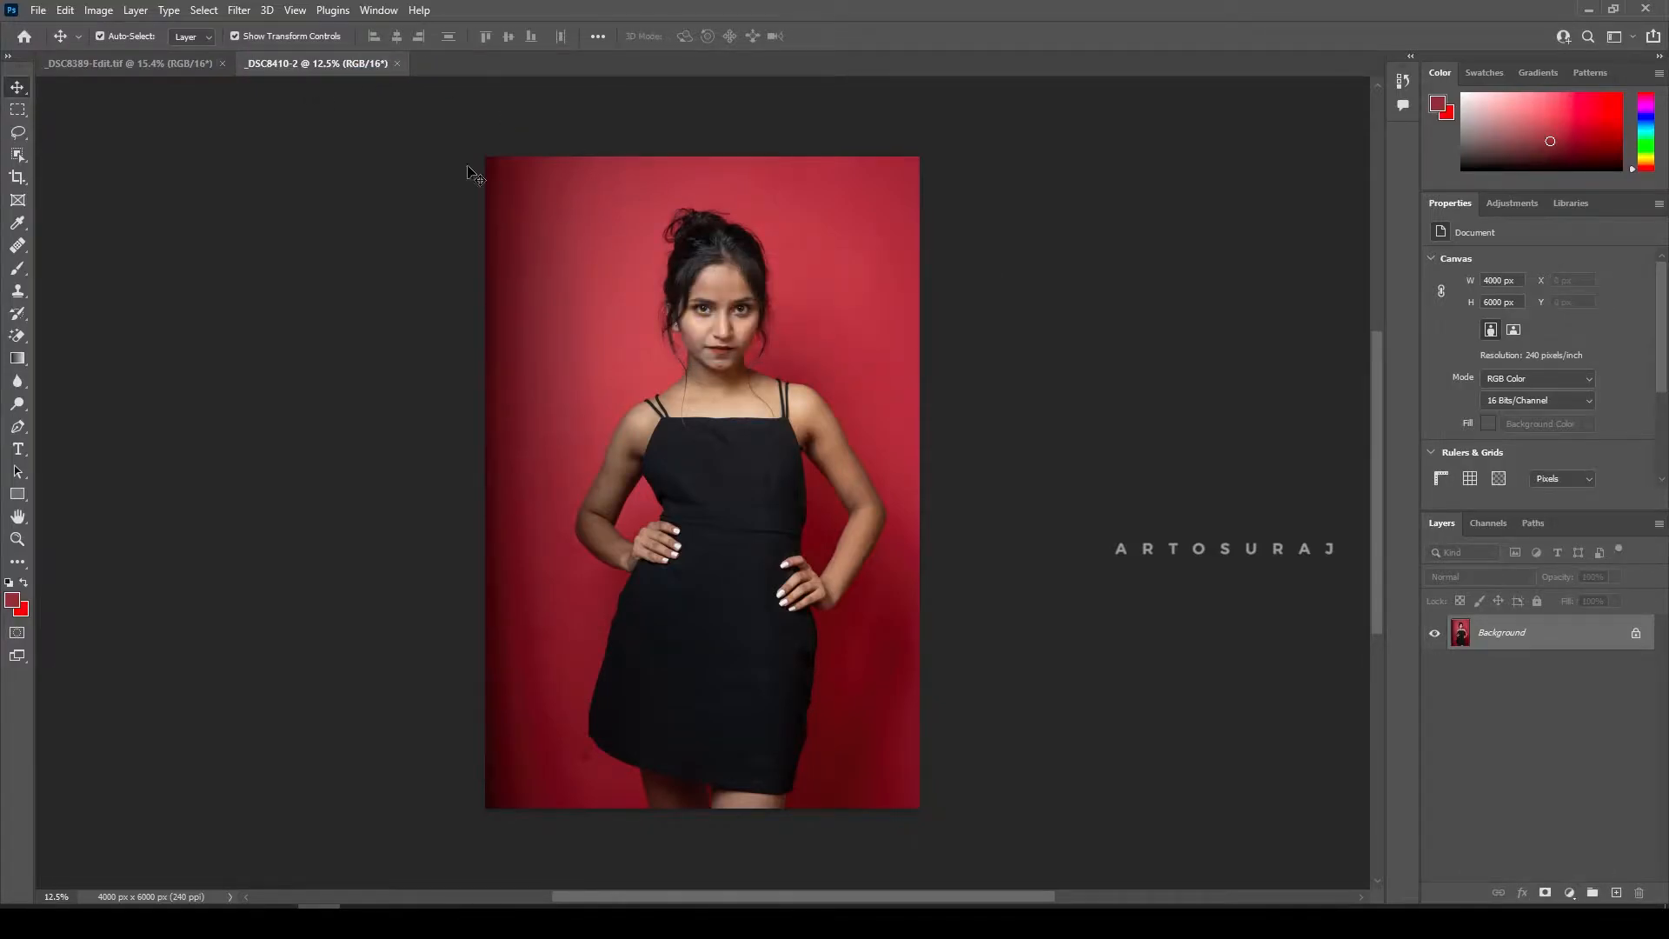
pyautogui.click(222, 64)
pyautogui.click(17, 110)
pyautogui.moveTo(484, 157); pyautogui.dragTo(570, 747)
pyautogui.scroll(3, 570, 748)
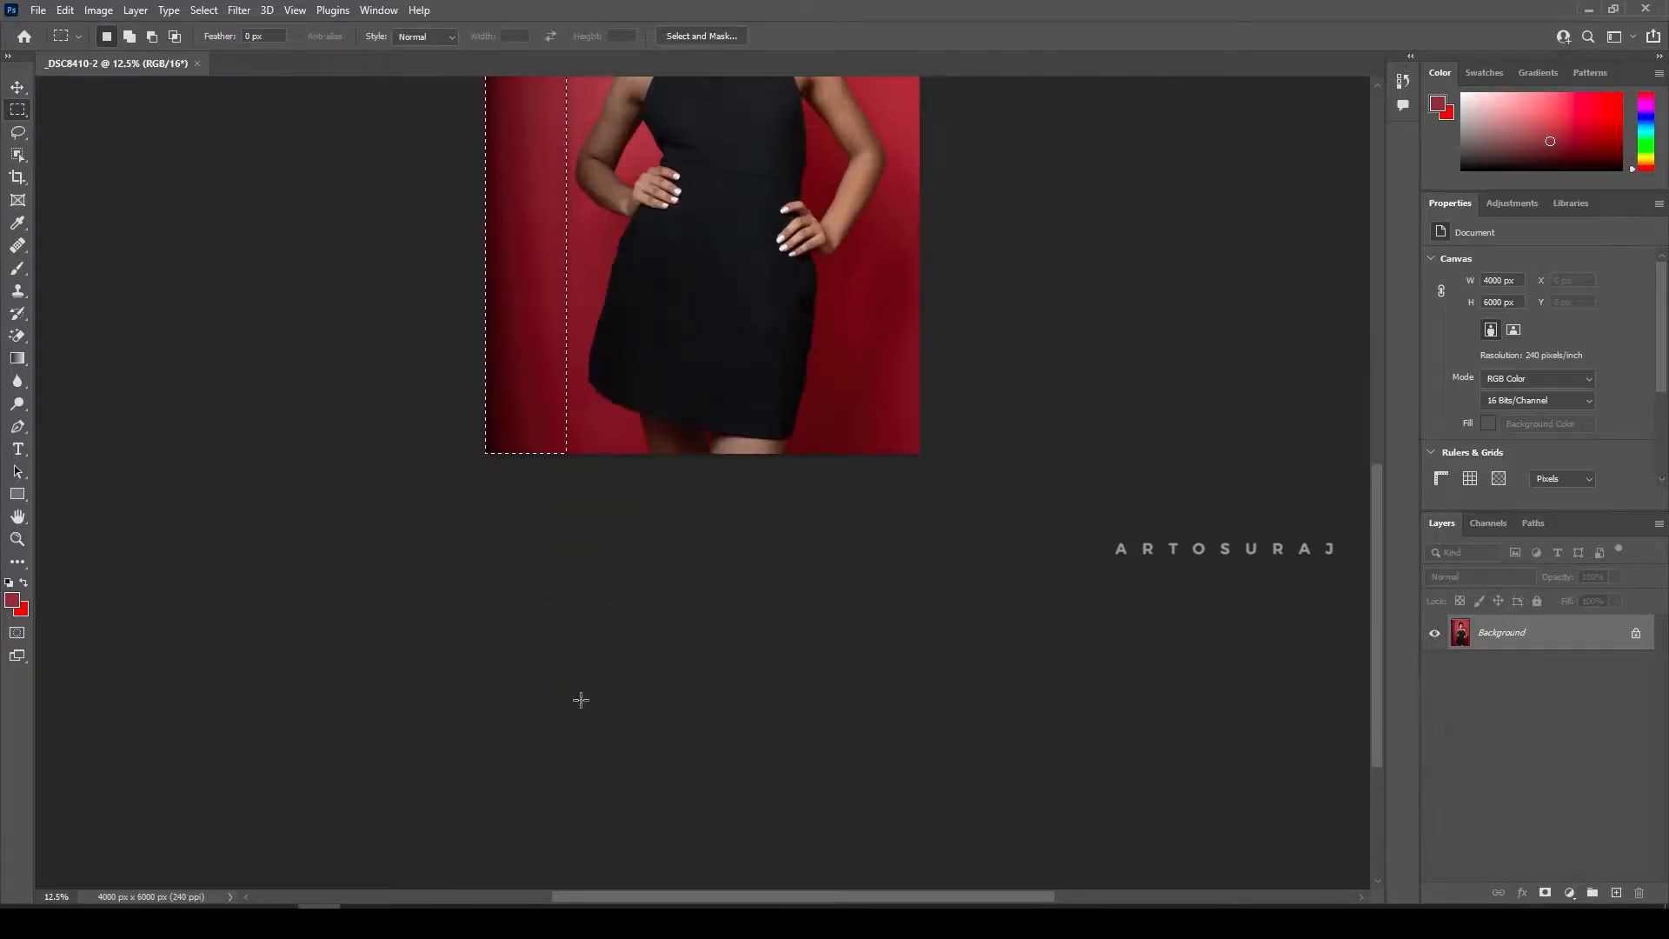
pyautogui.hotkey('ctrl', '0')
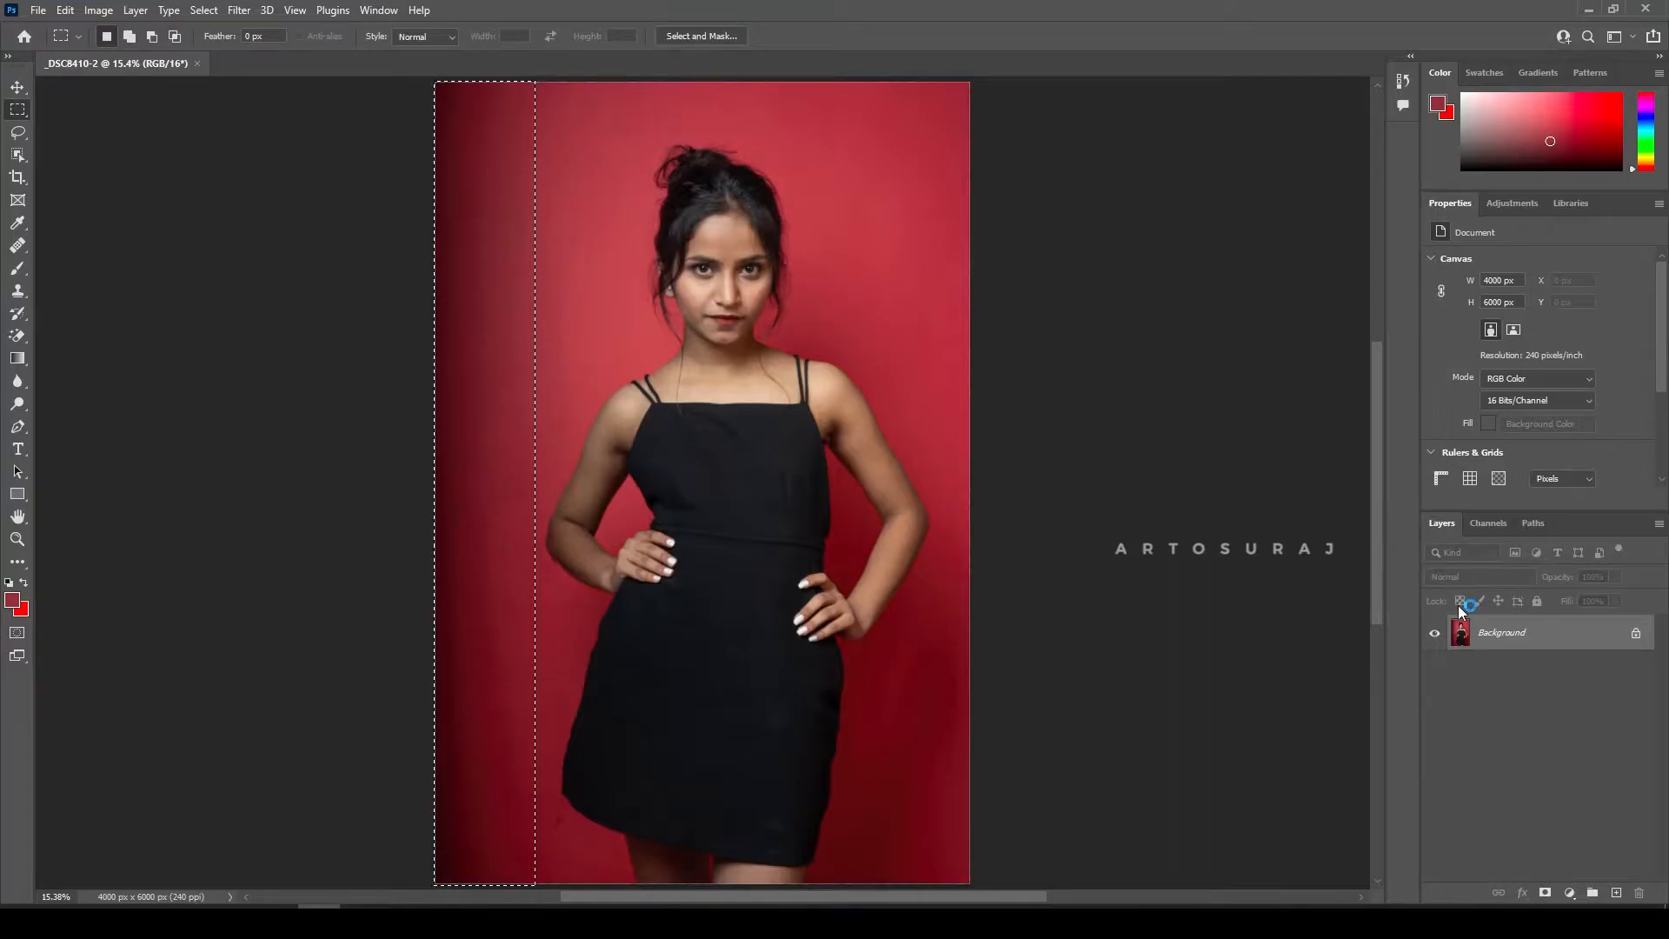
pyautogui.hotkey('ctrl', 'j')
pyautogui.press('Delete')
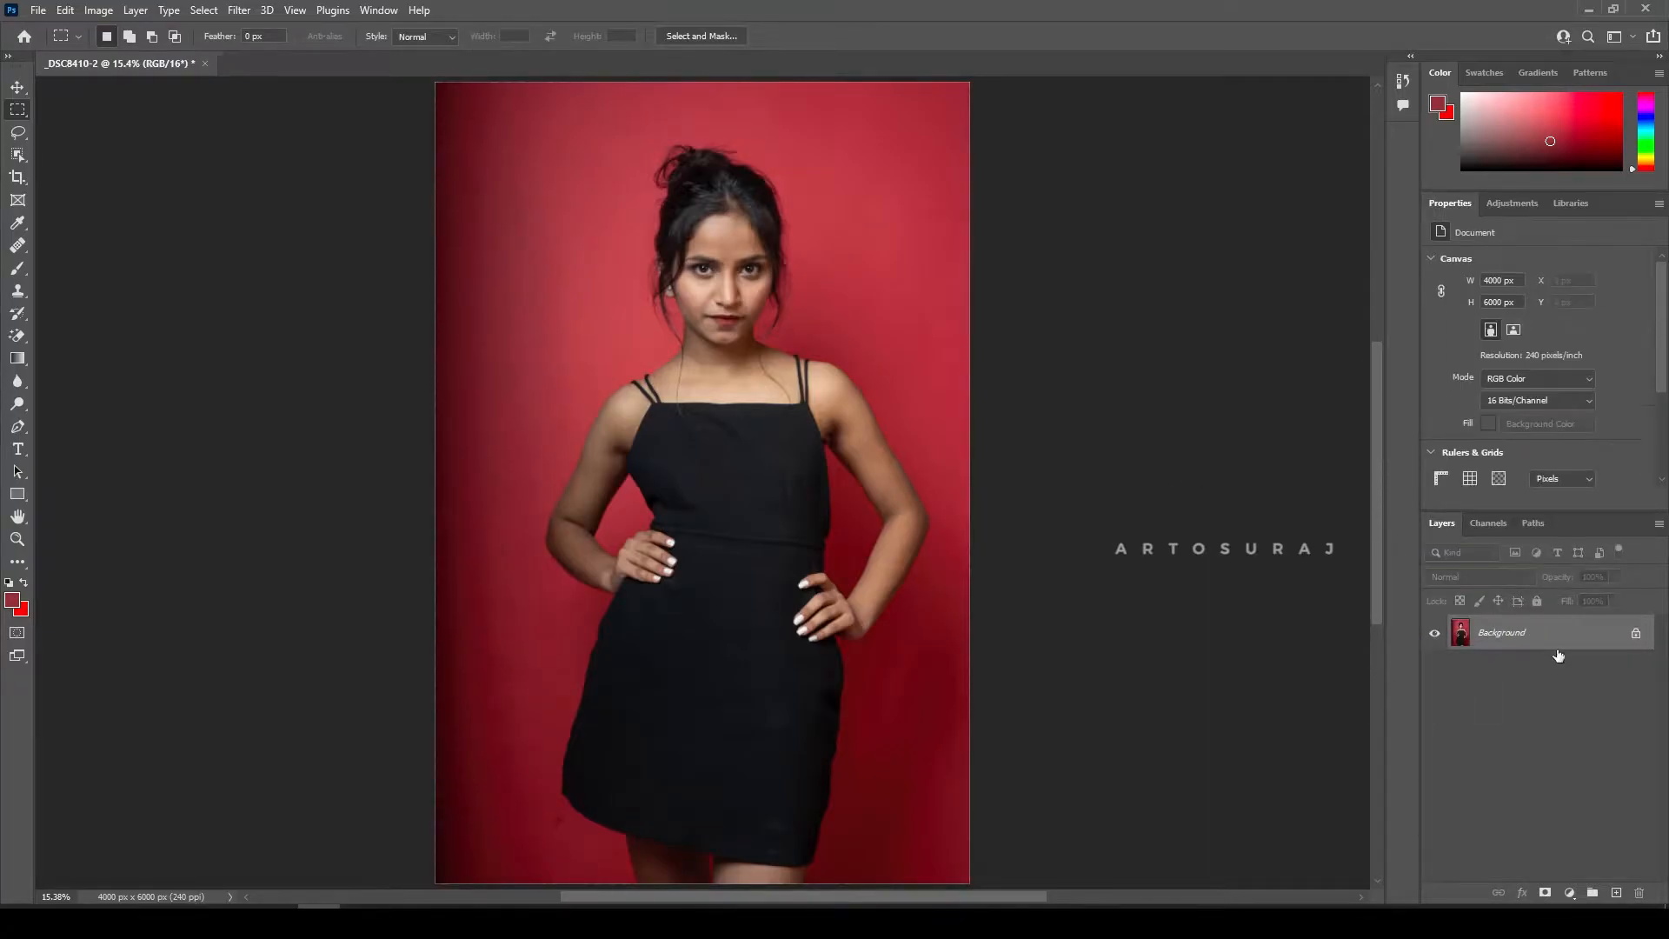
# Step: Duplicate the Background layer and fill the dark strip along the photo's left edge, about 763 px wide, to blend with the backdrop
pyautogui.hotkey('ctrl', 'j')
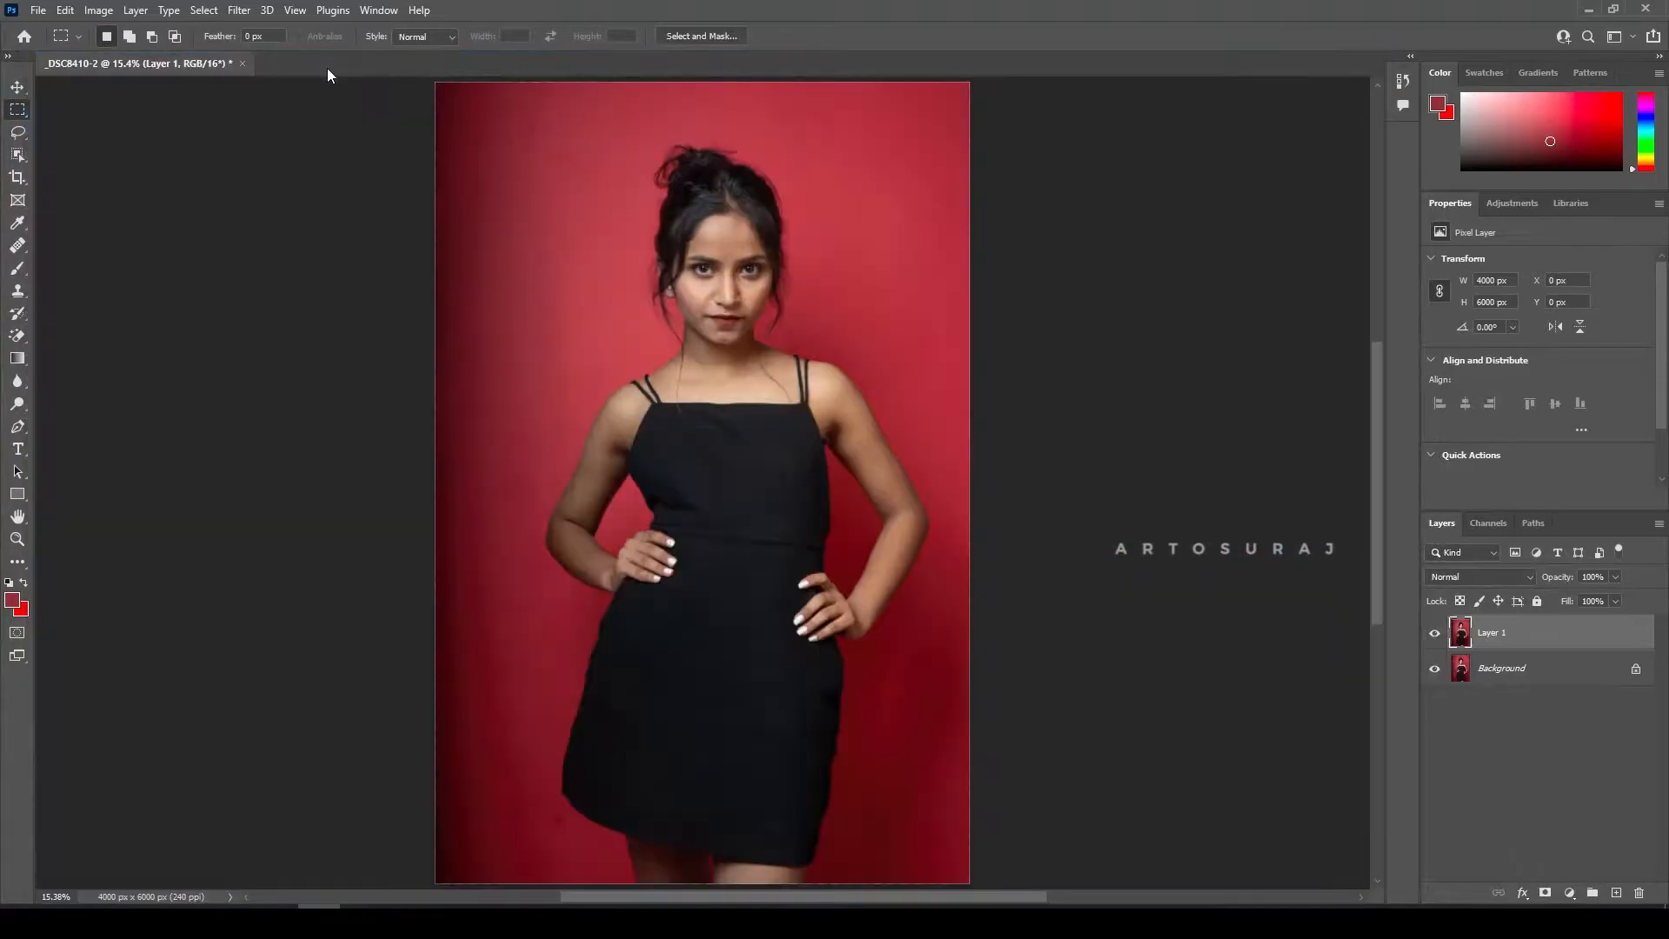
pyautogui.moveTo(434, 86); pyautogui.dragTo(527, 885)
pyautogui.scroll(-1, 396, 125)
pyautogui.moveTo(482, 152); pyautogui.dragTo(566, 816)
pyautogui.hotkey('shift', 'F5')
pyautogui.press('Return')
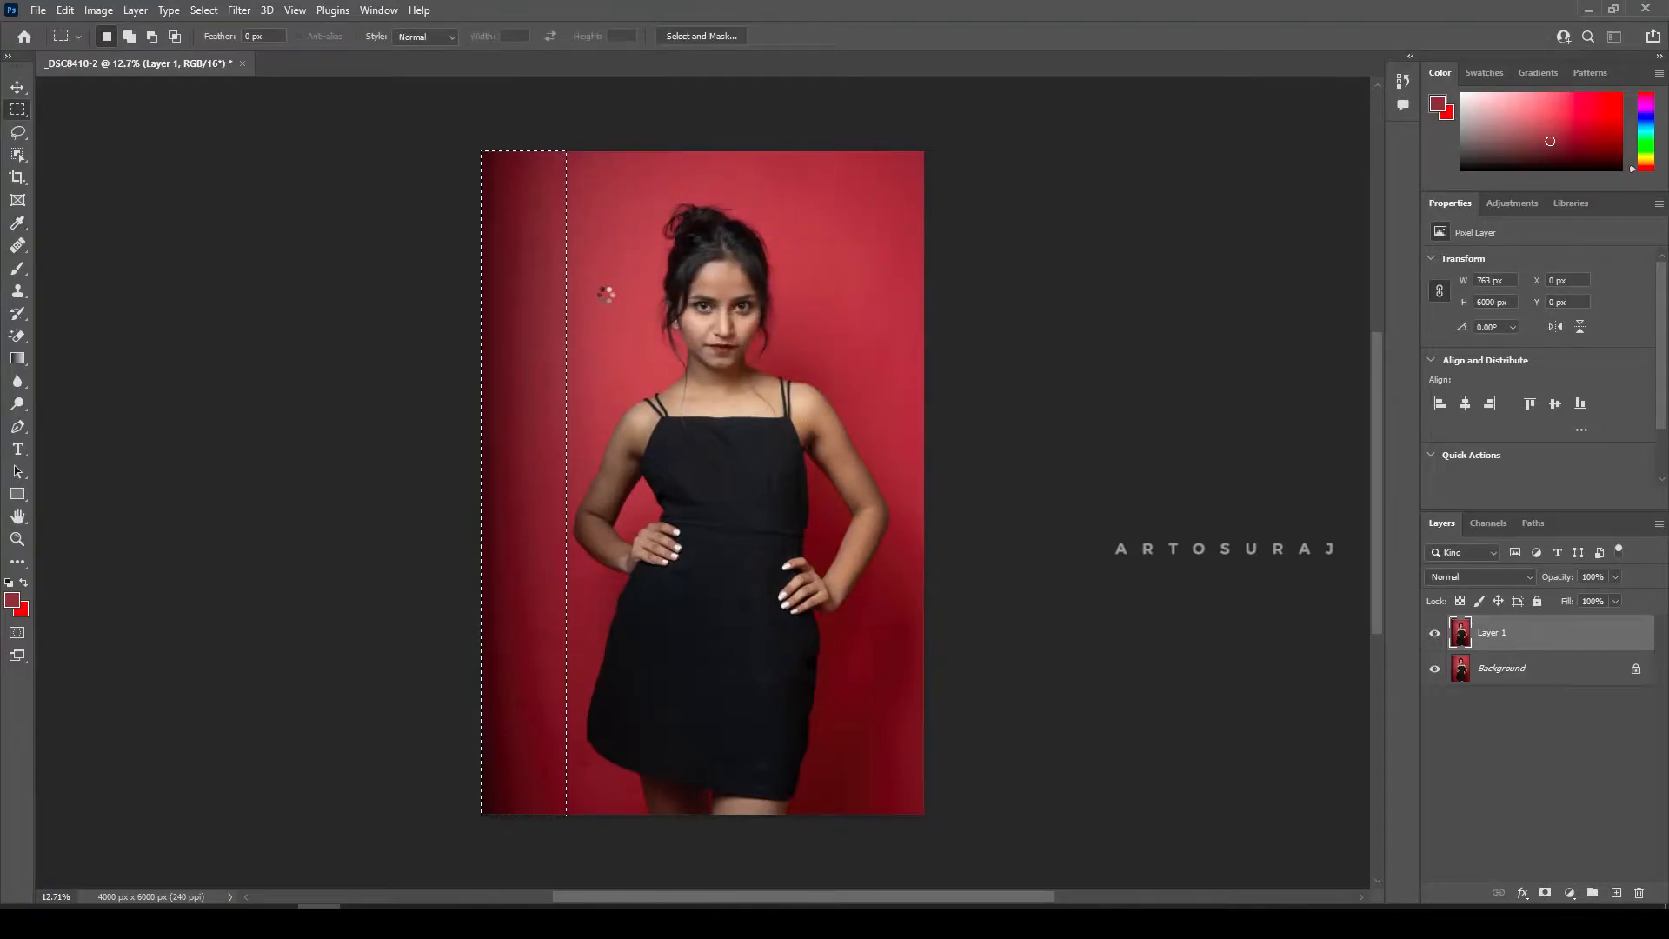
pyautogui.click(17, 86)
pyautogui.click(198, 256)
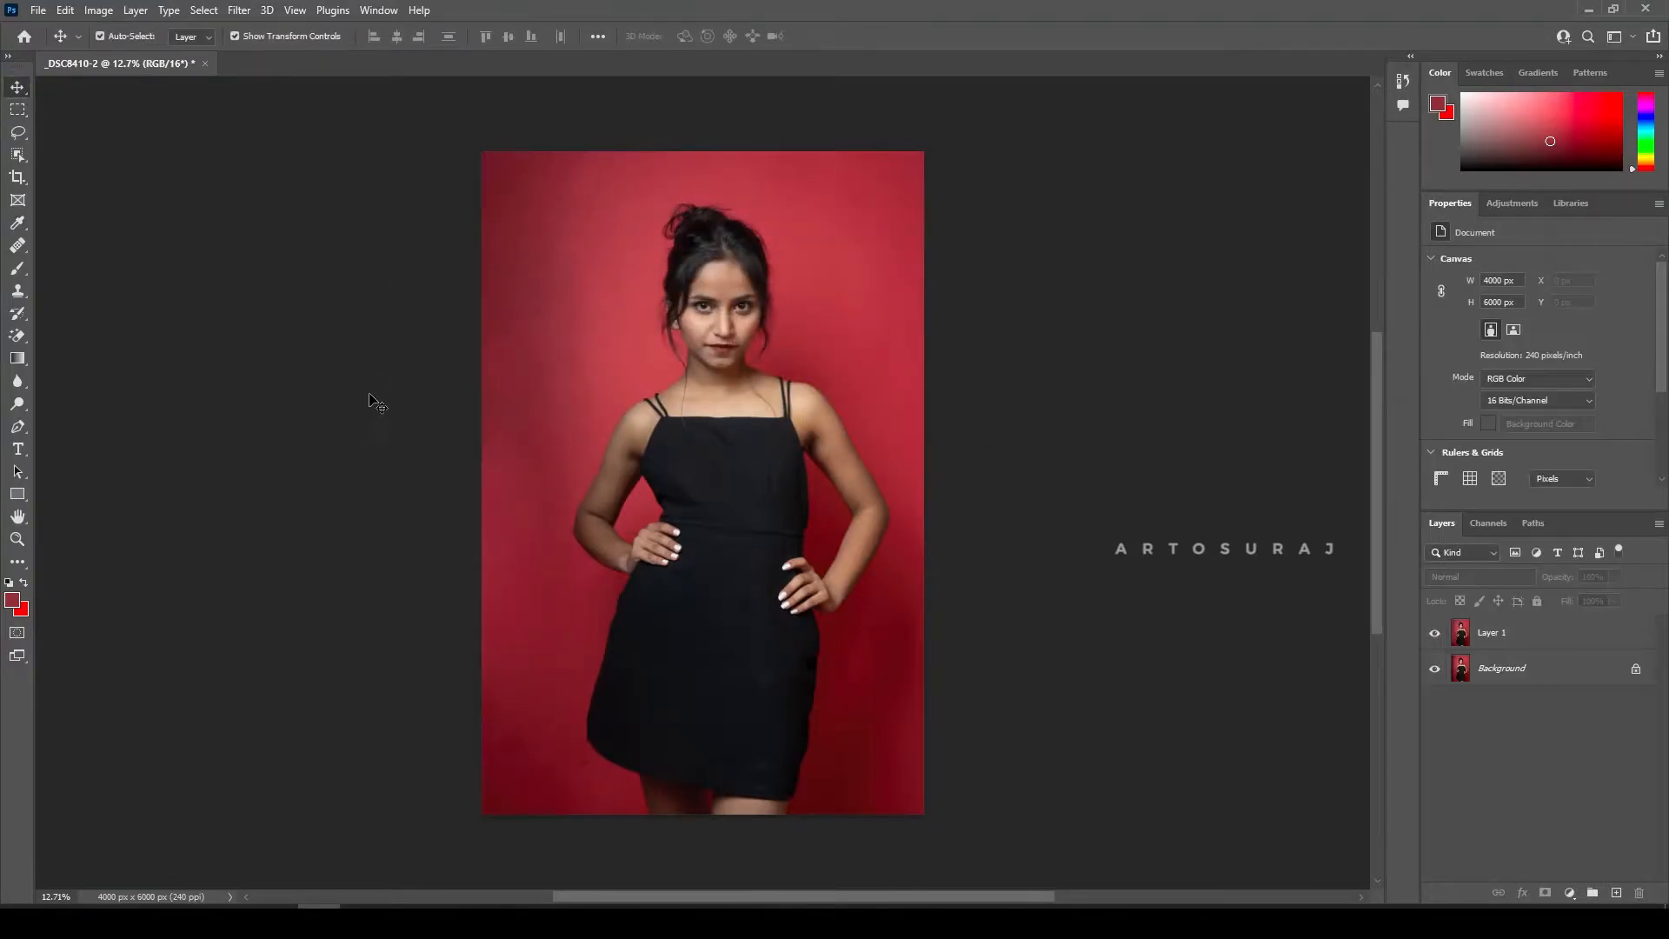
# Step: Heal the dark spot on the red backdrop beside the dress hem on Layer 1 with the Healing Brush
pyautogui.scroll(5, 588, 772)
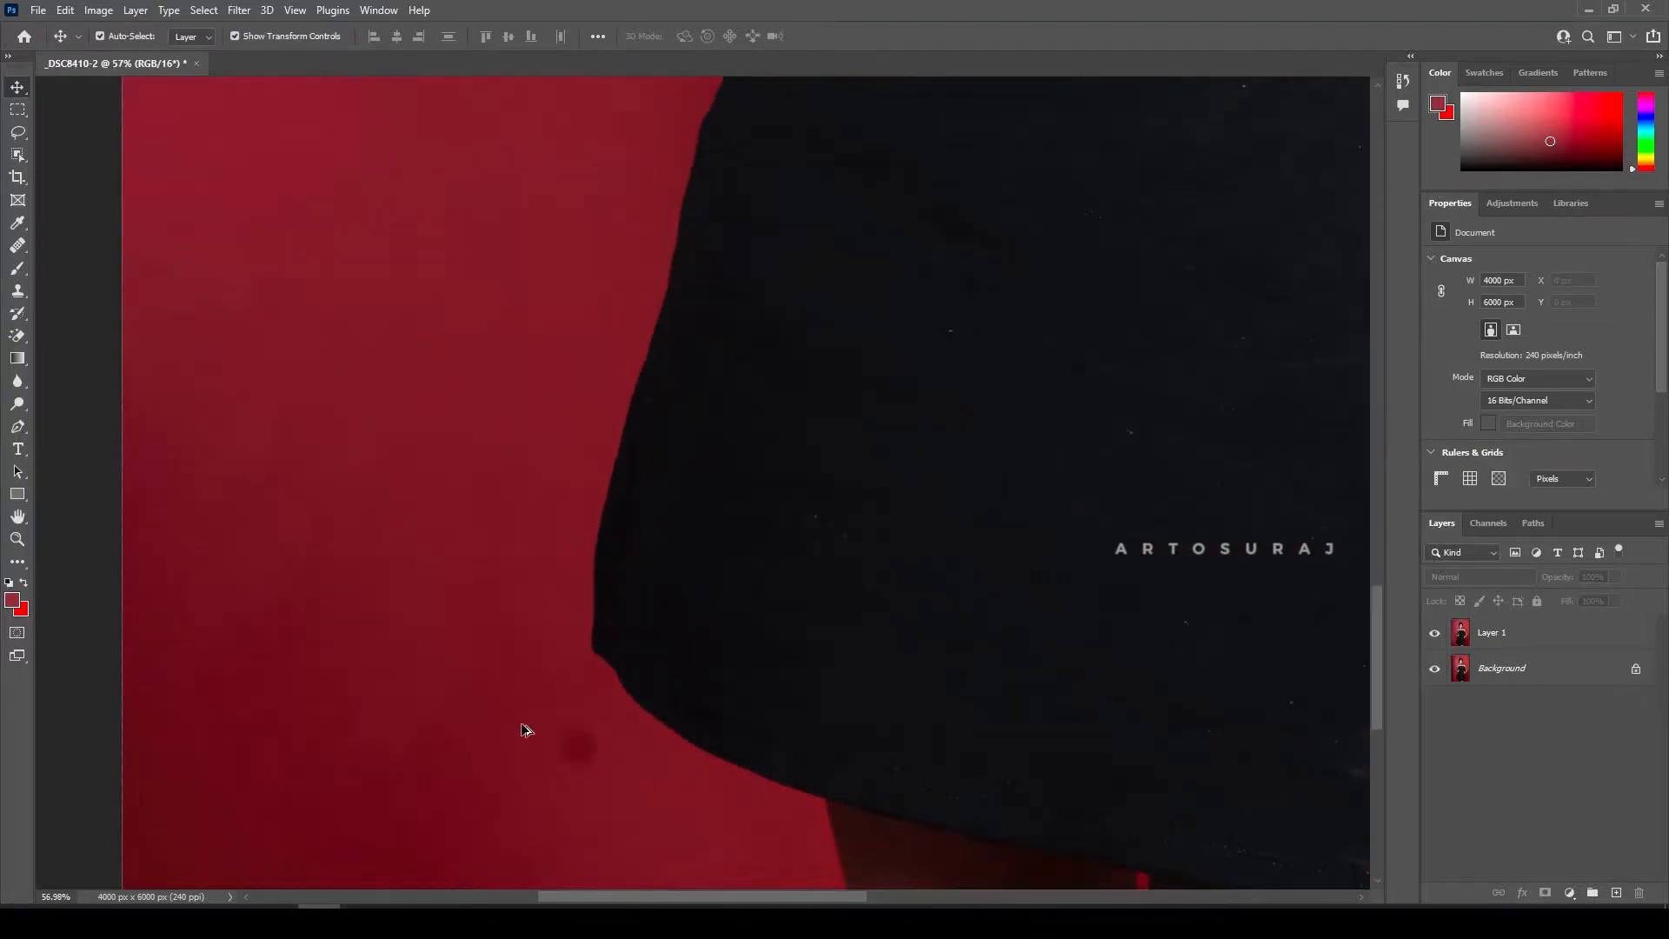
pyautogui.click(19, 246)
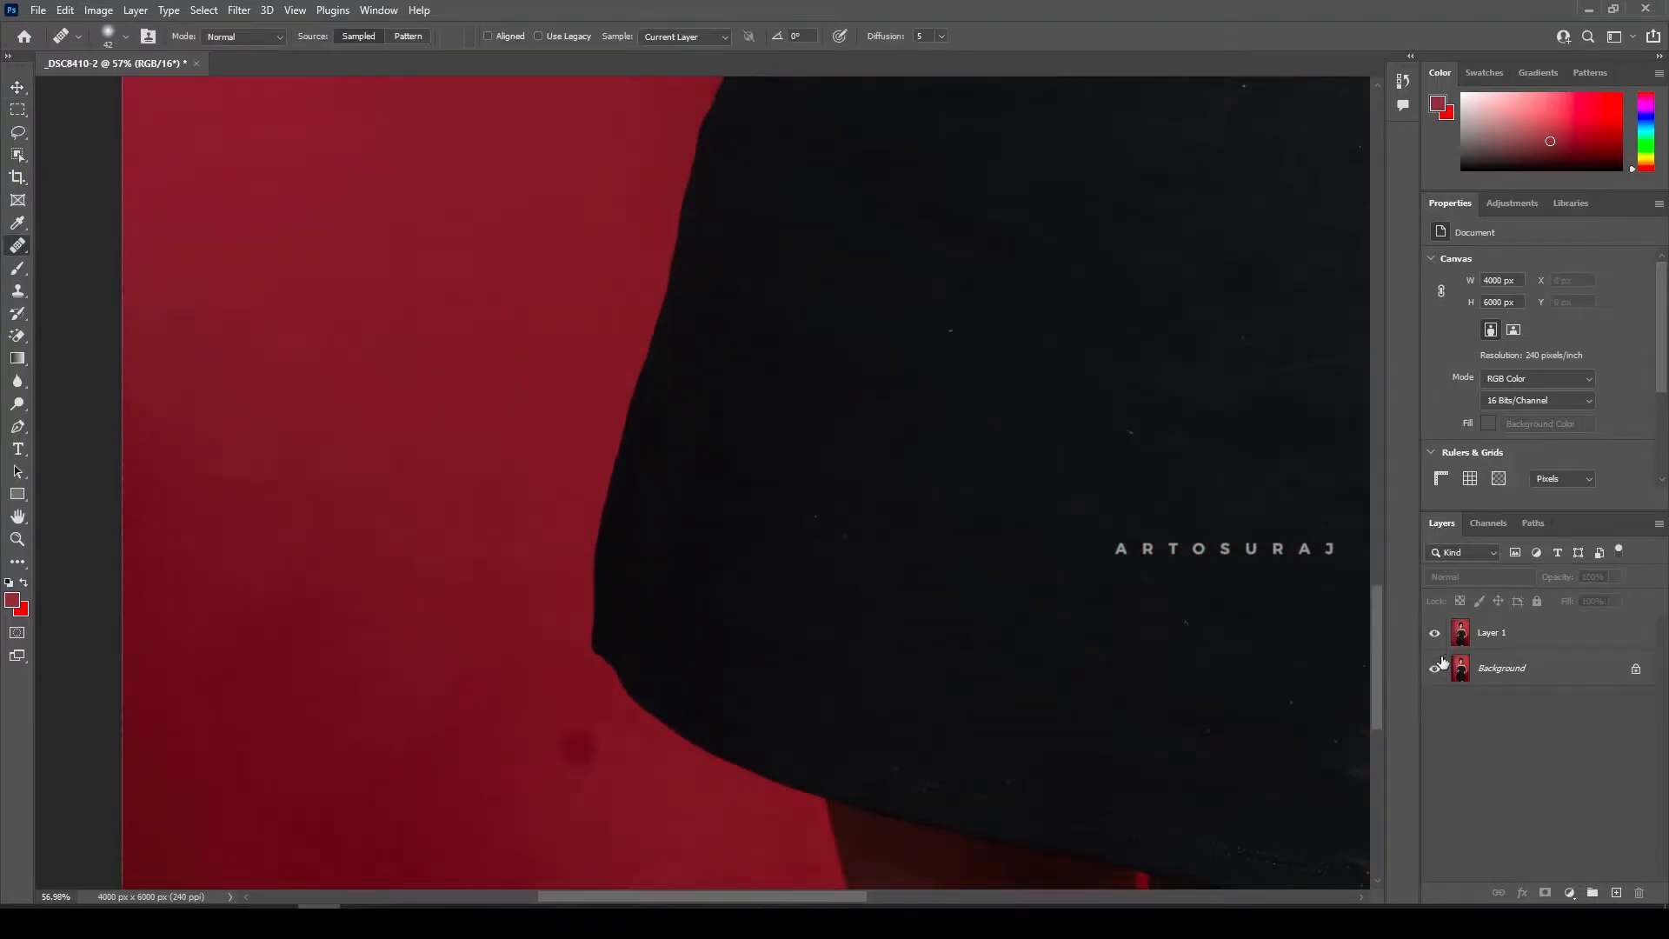
pyautogui.click(1469, 637)
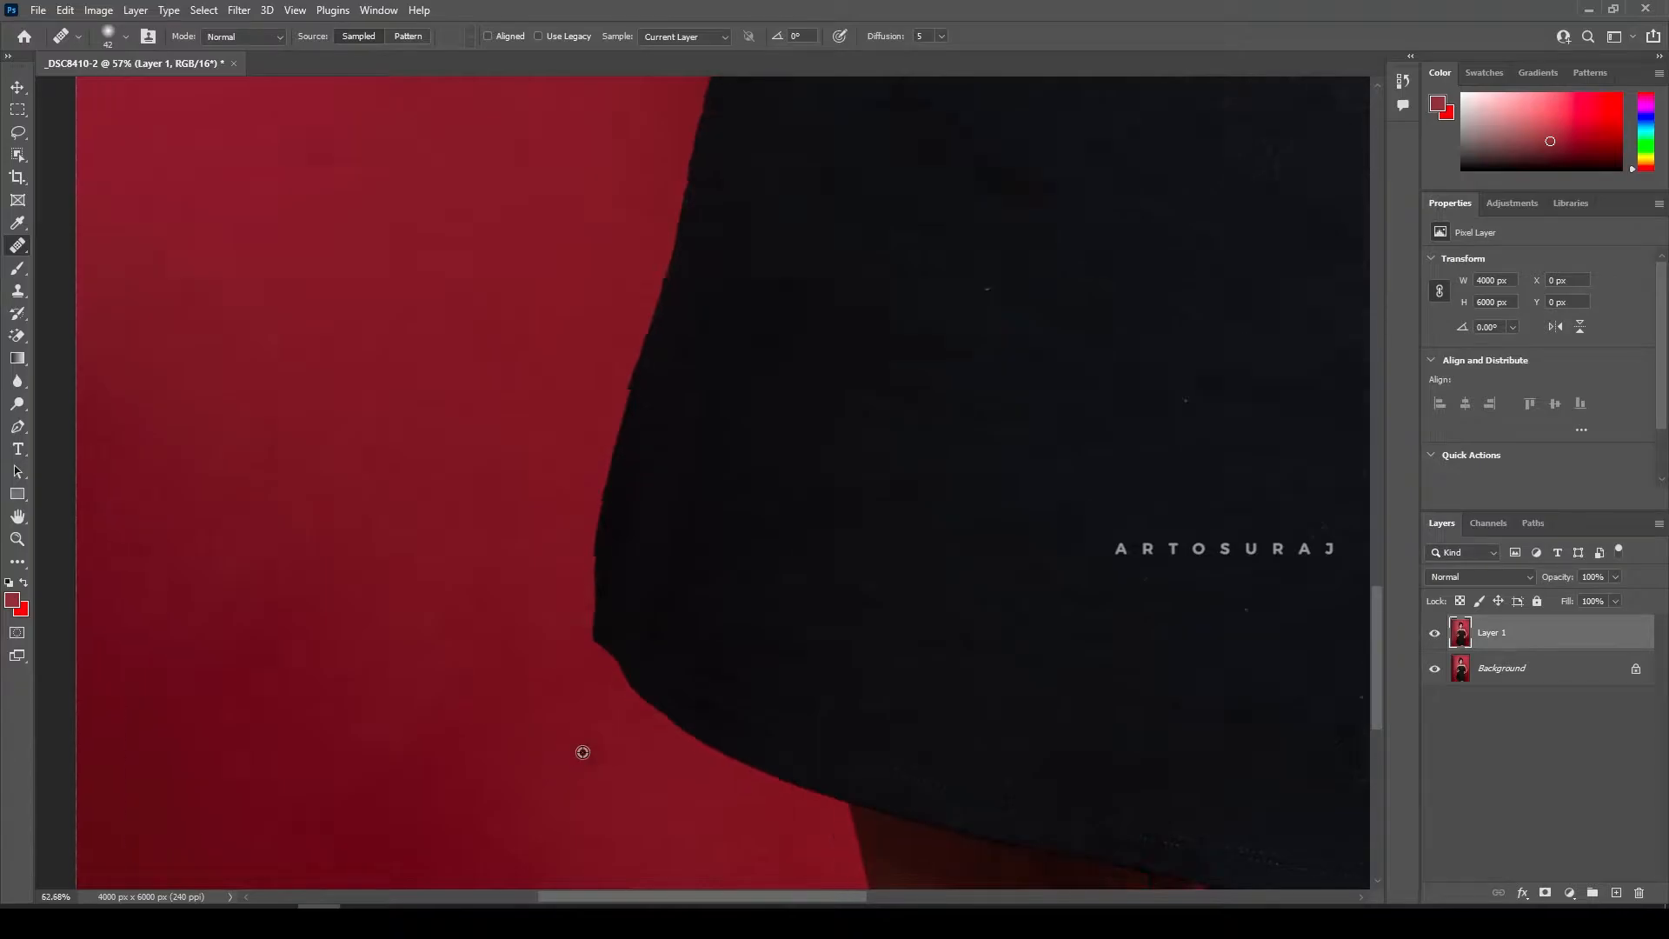
pyautogui.scroll(-5, 581, 749)
# Step: Remove the stray hairs falling over the upper forehead below the hairline with the Healing Brush
pyautogui.scroll(4, 842, 336)
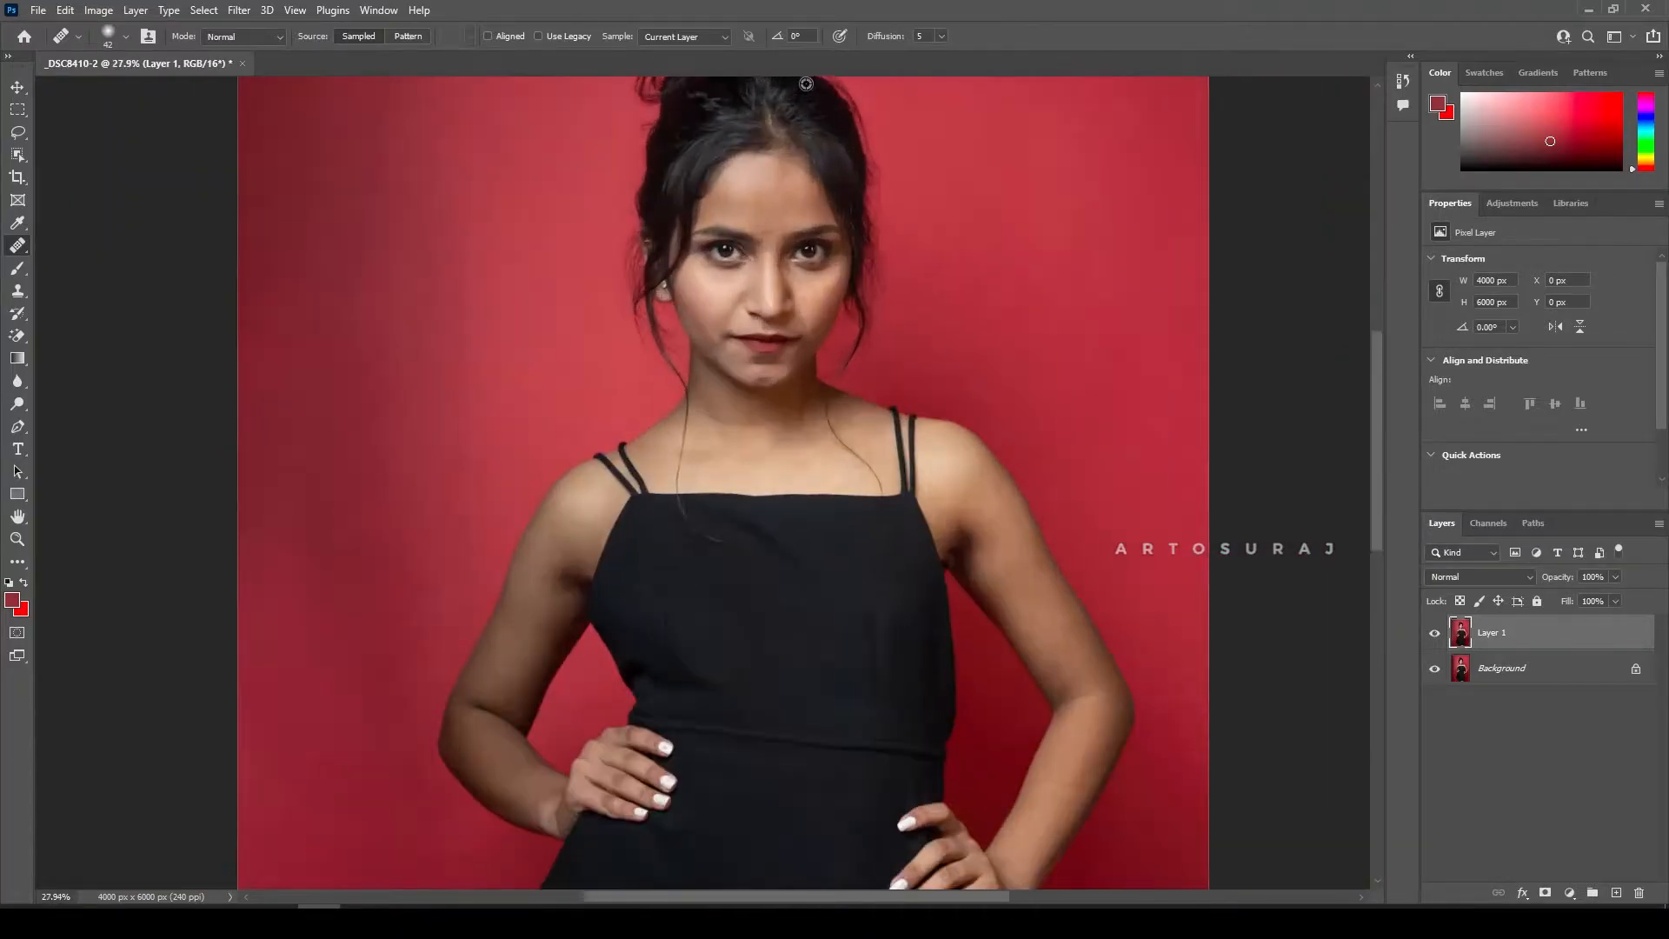
pyautogui.scroll(5, 747, 250)
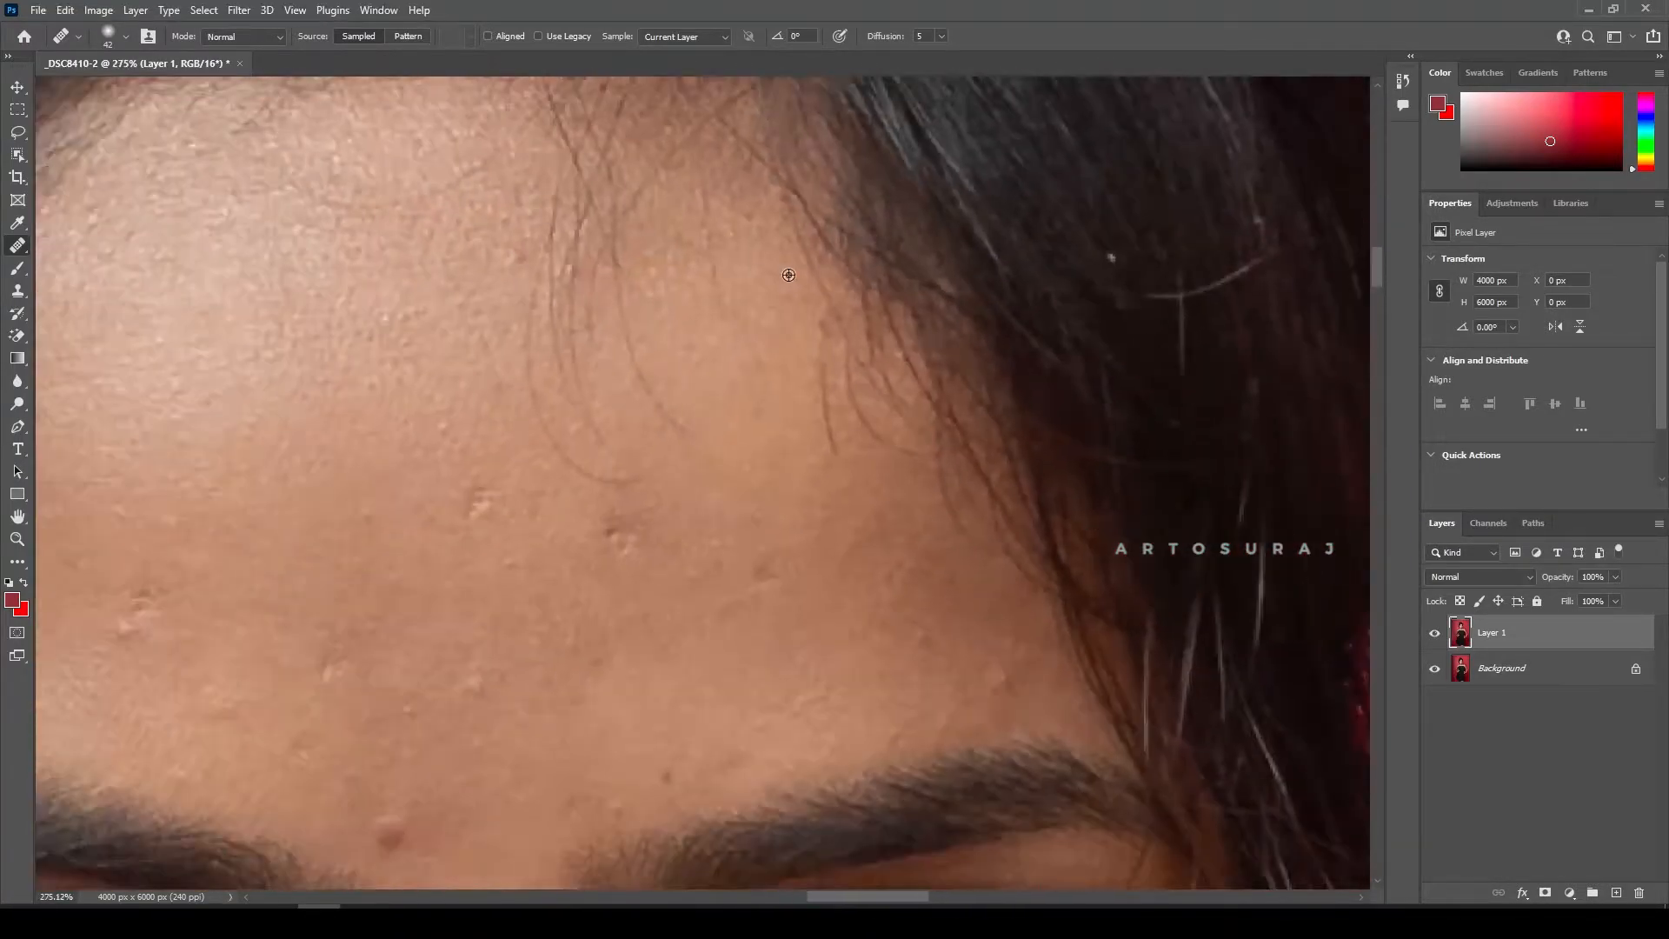
pyautogui.scroll(-2, 747, 251)
pyautogui.moveTo(662, 306)
pyautogui.mouseDown()
pyautogui.moveTo(675, 351)
pyautogui.moveTo(684, 262)
pyautogui.moveTo(727, 348)
pyautogui.mouseUp()
pyautogui.moveTo(689, 245)
pyautogui.mouseDown()
pyautogui.moveTo(685, 225)
pyautogui.moveTo(568, 241)
pyautogui.moveTo(593, 232)
pyautogui.mouseUp()
pyautogui.click(752, 316)
pyautogui.click(832, 355)
pyautogui.keyDown('alt'); pyautogui.click(784, 357); pyautogui.keyUp('alt')
pyautogui.moveTo(805, 330); pyautogui.dragTo(815, 345)
pyautogui.keyDown('alt'); pyautogui.rightClick(813, 339); pyautogui.keyUp('alt')
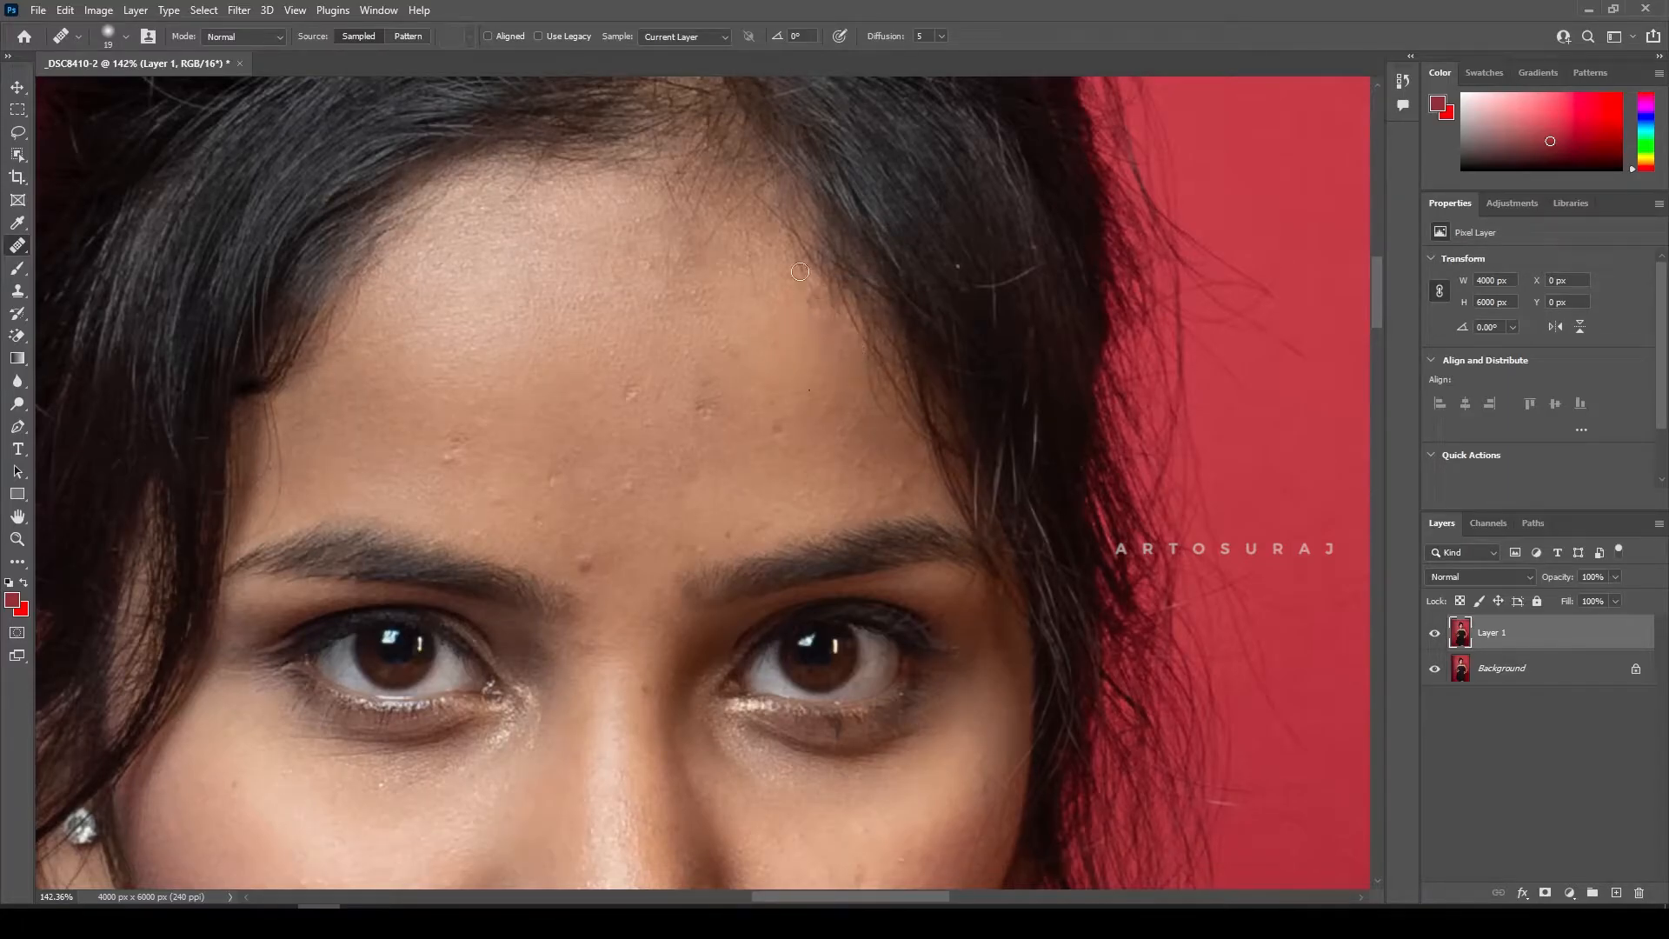
pyautogui.scroll(-5, 865, 351)
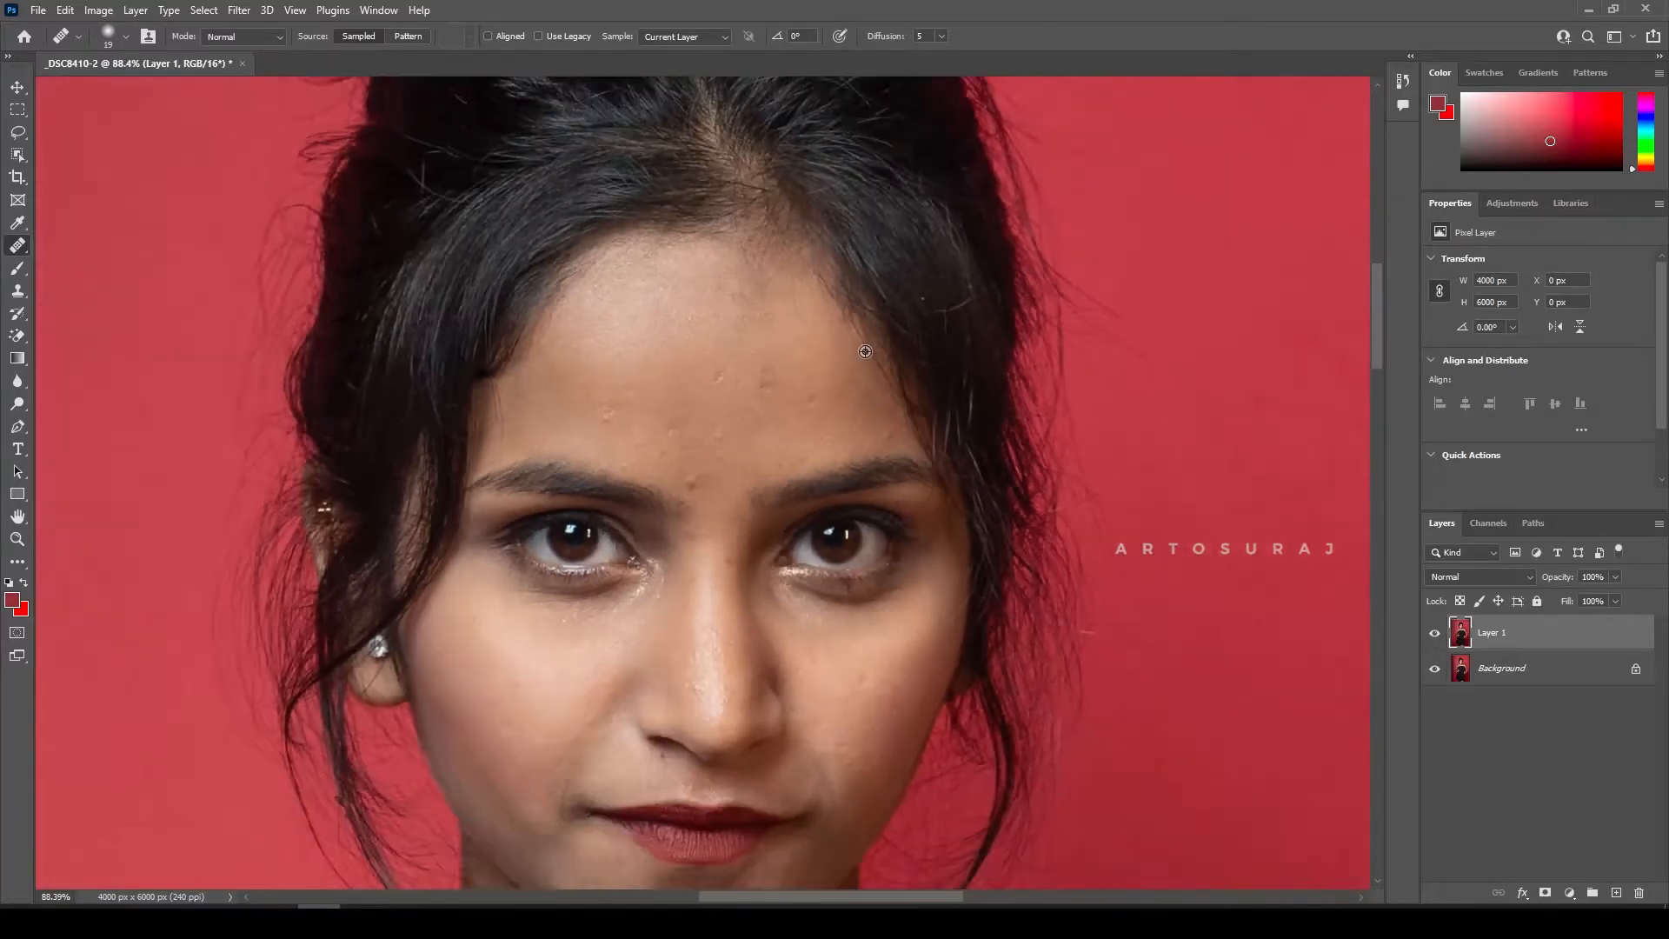
# Step: Heal the loose hairs along the hairline on the right side of the forehead, sampling clean skin nearby
pyautogui.scroll(-2, 908, 470)
pyautogui.scroll(7, 943, 543)
pyautogui.keyDown('alt'); pyautogui.click(884, 558); pyautogui.keyUp('alt')
pyautogui.moveTo(860, 680)
pyautogui.mouseDown()
pyautogui.moveTo(895, 645)
pyautogui.moveTo(913, 586)
pyautogui.mouseUp()
pyautogui.moveTo(897, 650)
pyautogui.mouseDown()
pyautogui.moveTo(953, 475)
pyautogui.moveTo(934, 506)
pyautogui.mouseUp()
pyautogui.keyDown('alt'); pyautogui.click(959, 414); pyautogui.keyUp('alt')
pyautogui.moveTo(997, 402); pyautogui.dragTo(974, 432)
pyautogui.keyDown('alt'); pyautogui.click(959, 476); pyautogui.keyUp('alt')
pyautogui.click(965, 497)
pyautogui.moveTo(965, 497); pyautogui.dragTo(931, 556)
pyautogui.scroll(-5, 932, 556)
pyautogui.scroll(-1, 932, 556)
# Step: Enlarge the Healing Brush to 28 px and heal the blemishes across the middle of the forehead
pyautogui.scroll(2, 696, 279)
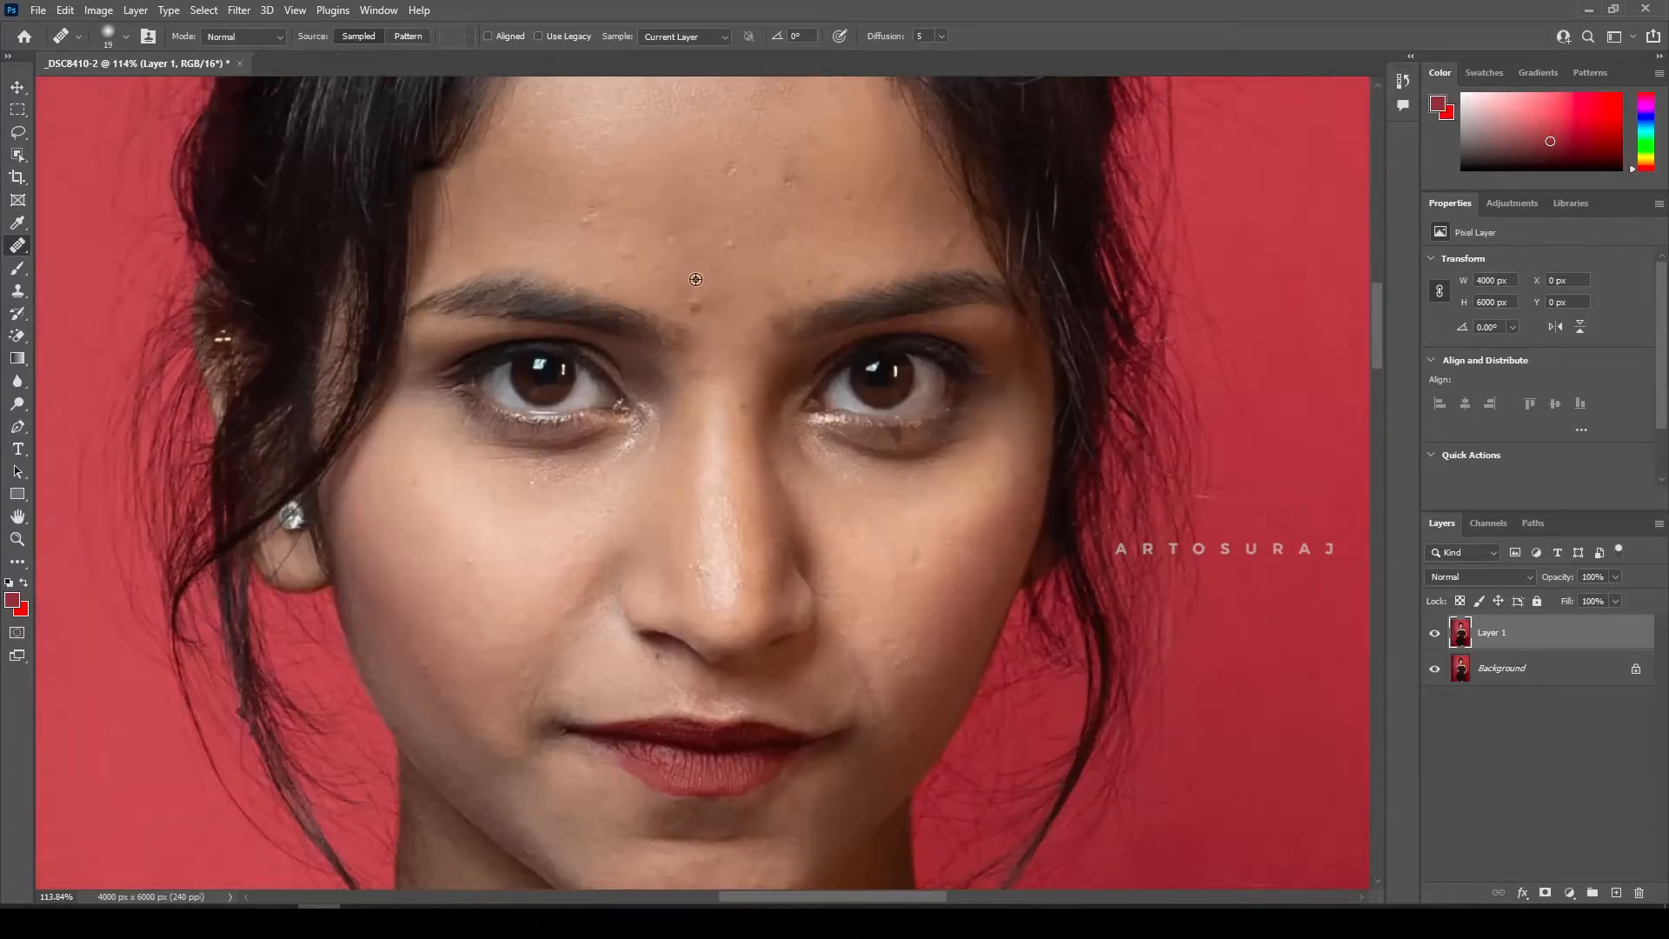
pyautogui.press(']')
pyautogui.press(']')
pyautogui.keyDown('alt'); pyautogui.click(644, 201); pyautogui.keyUp('alt')
pyautogui.moveTo(592, 218); pyautogui.dragTo(597, 209)
pyautogui.moveTo(652, 228); pyautogui.dragTo(652, 249)
pyautogui.keyDown('alt'); pyautogui.click(759, 197); pyautogui.keyUp('alt')
pyautogui.moveTo(787, 178); pyautogui.dragTo(733, 167)
# Step: Heal the small spots just above the eyebrow on the right side of the face
pyautogui.keyDown('alt'); pyautogui.click(745, 168); pyautogui.keyUp('alt')
pyautogui.click(811, 285)
pyautogui.keyDown('alt'); pyautogui.click(815, 264); pyautogui.keyUp('alt')
pyautogui.click(838, 271)
pyautogui.click(794, 291)
# Step: Heal the spots on the cheek on the left side of the face, from below the eye to beside the mouth
pyautogui.moveTo(606, 513); pyautogui.dragTo(674, 318)
pyautogui.keyDown('alt'); pyautogui.click(561, 363); pyautogui.keyUp('alt')
pyautogui.click(536, 366)
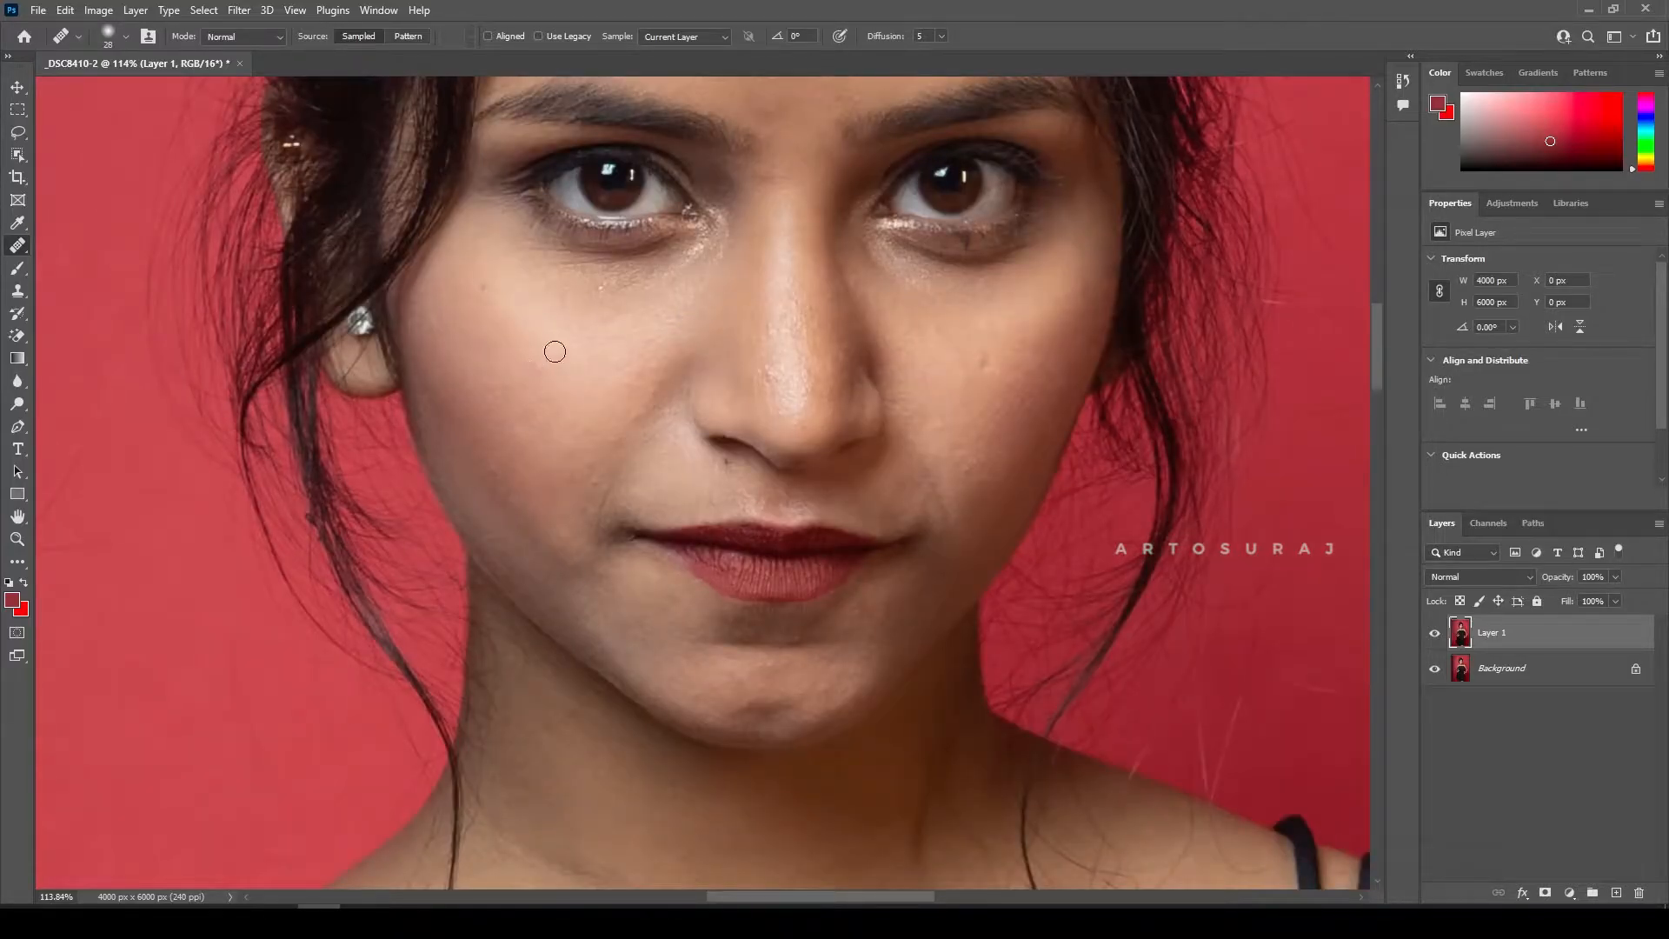
pyautogui.click(487, 288)
pyautogui.click(610, 480)
pyautogui.click(592, 479)
pyautogui.click(498, 474)
# Step: Heal the marks on the cheek on the right side of the face with a nearby skin sample
pyautogui.keyDown('alt'); pyautogui.click(1009, 358); pyautogui.keyUp('alt')
pyautogui.click(987, 351)
pyautogui.click(984, 364)
pyautogui.moveTo(965, 341); pyautogui.dragTo(948, 341)
# Step: Heal the fine hair on the chest just above the middle of the dress neckline
pyautogui.scroll(-12, 951, 446)
pyautogui.scroll(-3, 949, 474)
pyautogui.scroll(4, 890, 462)
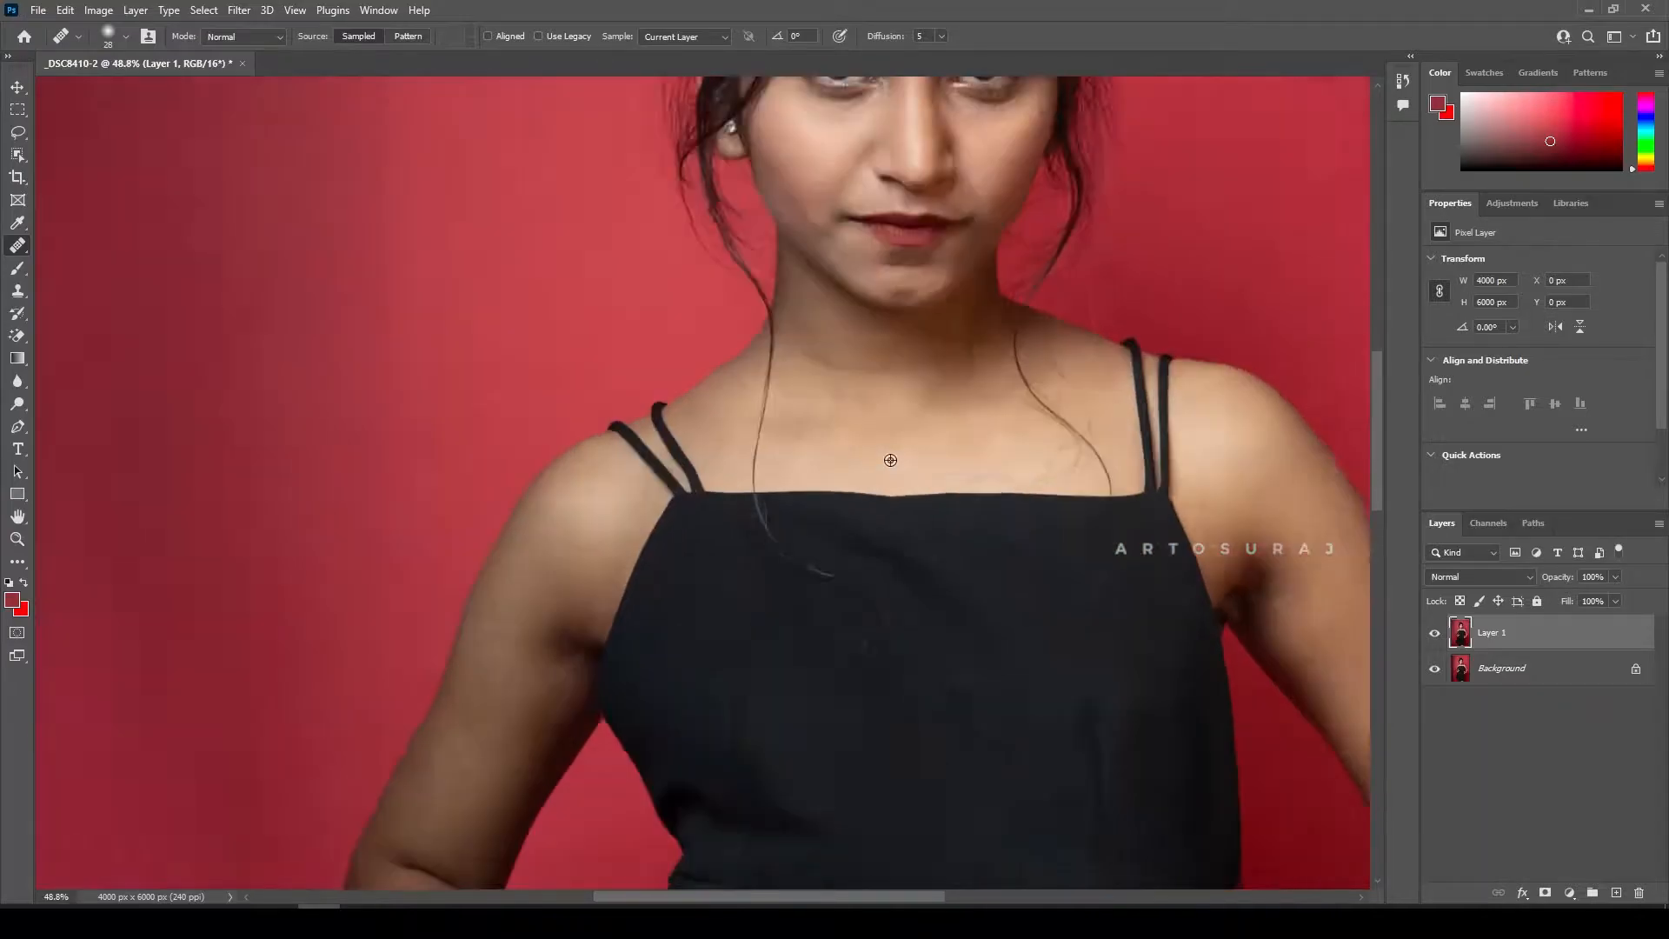
pyautogui.scroll(3, 890, 461)
pyautogui.keyDown('alt'); pyautogui.click(924, 388); pyautogui.keyUp('alt')
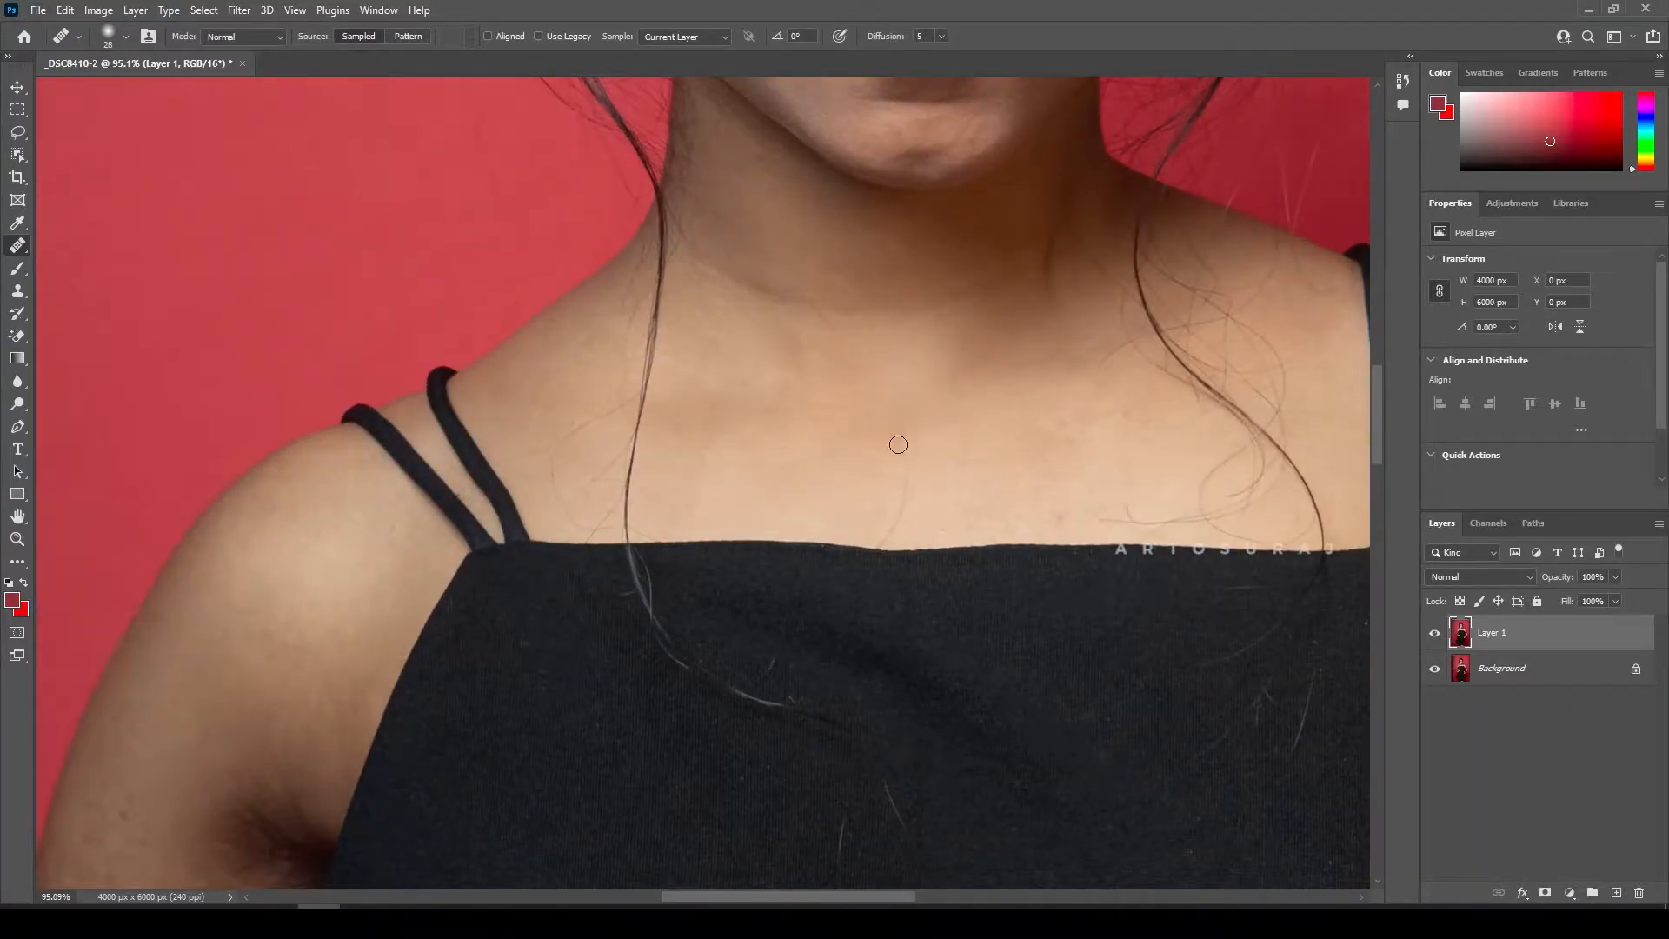
pyautogui.moveTo(896, 509); pyautogui.dragTo(880, 546)
pyautogui.keyDown('alt'); pyautogui.click(929, 445); pyautogui.keyUp('alt')
# Step: Heal the fine stray hairs around the long strand on the left side of the neck and chest
pyautogui.moveTo(559, 469); pyautogui.dragTo(575, 519)
pyautogui.keyDown('alt'); pyautogui.click(551, 427); pyautogui.keyUp('alt')
pyautogui.moveTo(615, 493); pyautogui.dragTo(587, 533)
pyautogui.moveTo(627, 325); pyautogui.dragTo(635, 285)
pyautogui.click(638, 301)
pyautogui.keyDown('alt'); pyautogui.click(614, 349); pyautogui.keyUp('alt')
pyautogui.click(598, 291)
# Step: Heal the remaining small marks across the neck and upper chest
pyautogui.moveTo(837, 324); pyautogui.dragTo(730, 369)
pyautogui.click(655, 427)
pyautogui.click(607, 360)
pyautogui.click(623, 385)
pyautogui.click(624, 344)
pyautogui.click(833, 441)
pyautogui.click(834, 396)
# Step: Heal the loose hairs on the shoulder beside the right strap and on the skin just above the neckline
pyautogui.keyDown('alt'); pyautogui.click(832, 399); pyautogui.keyUp('alt')
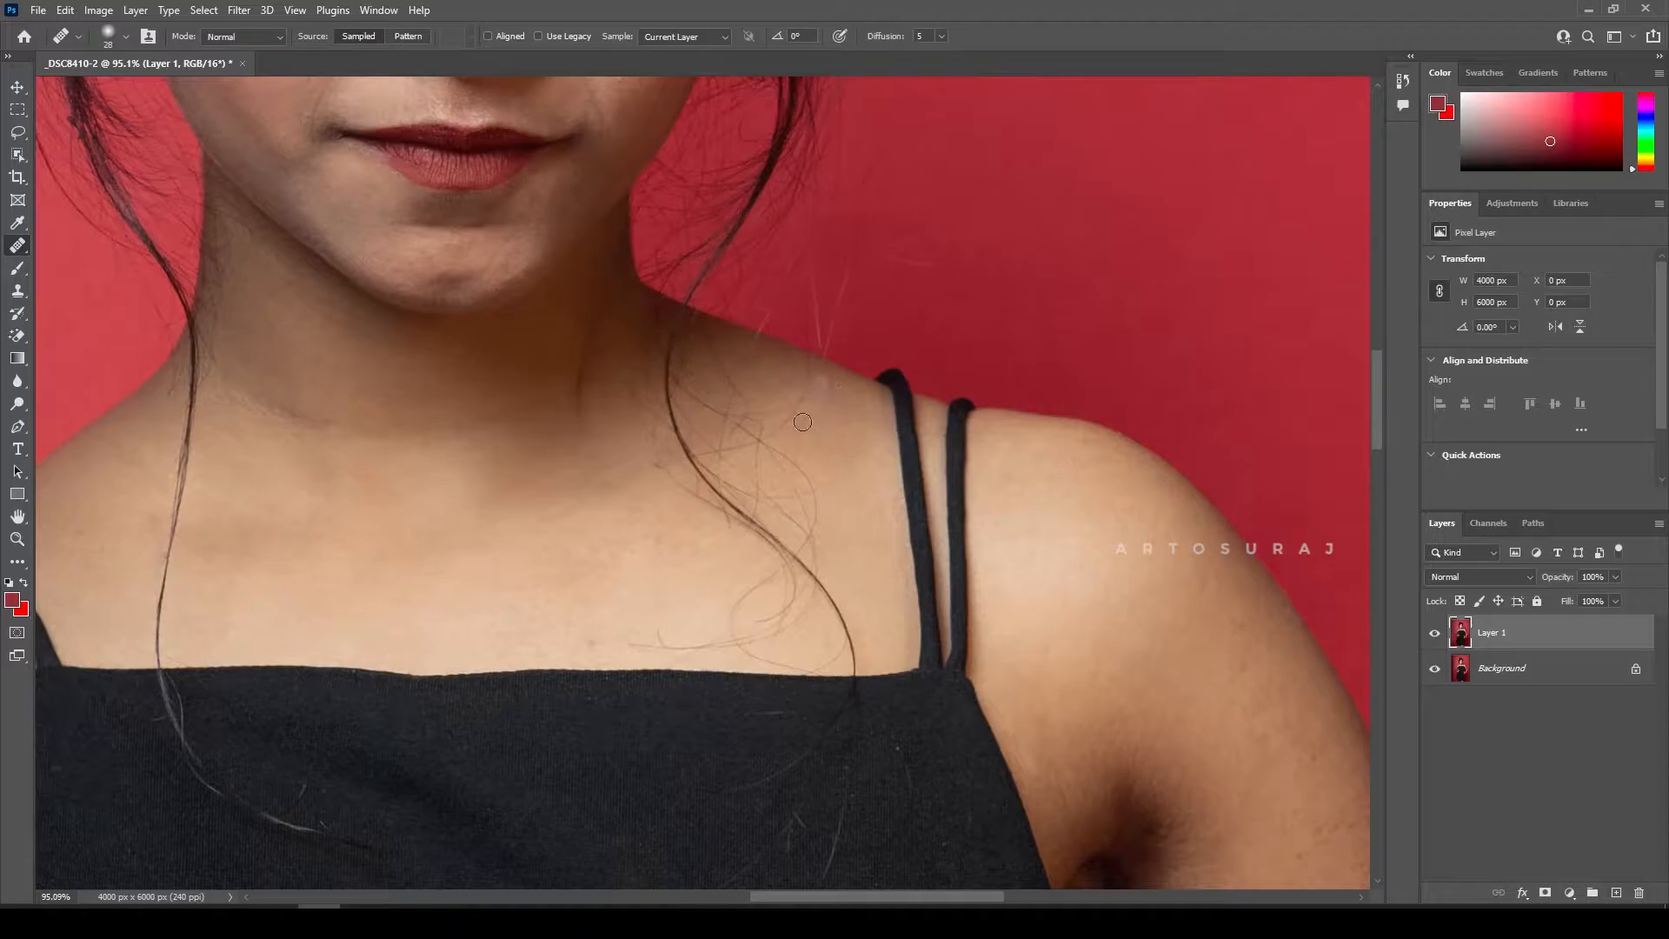
pyautogui.moveTo(808, 370); pyautogui.dragTo(788, 426)
pyautogui.scroll(-3, 813, 484)
pyautogui.scroll(2, 764, 585)
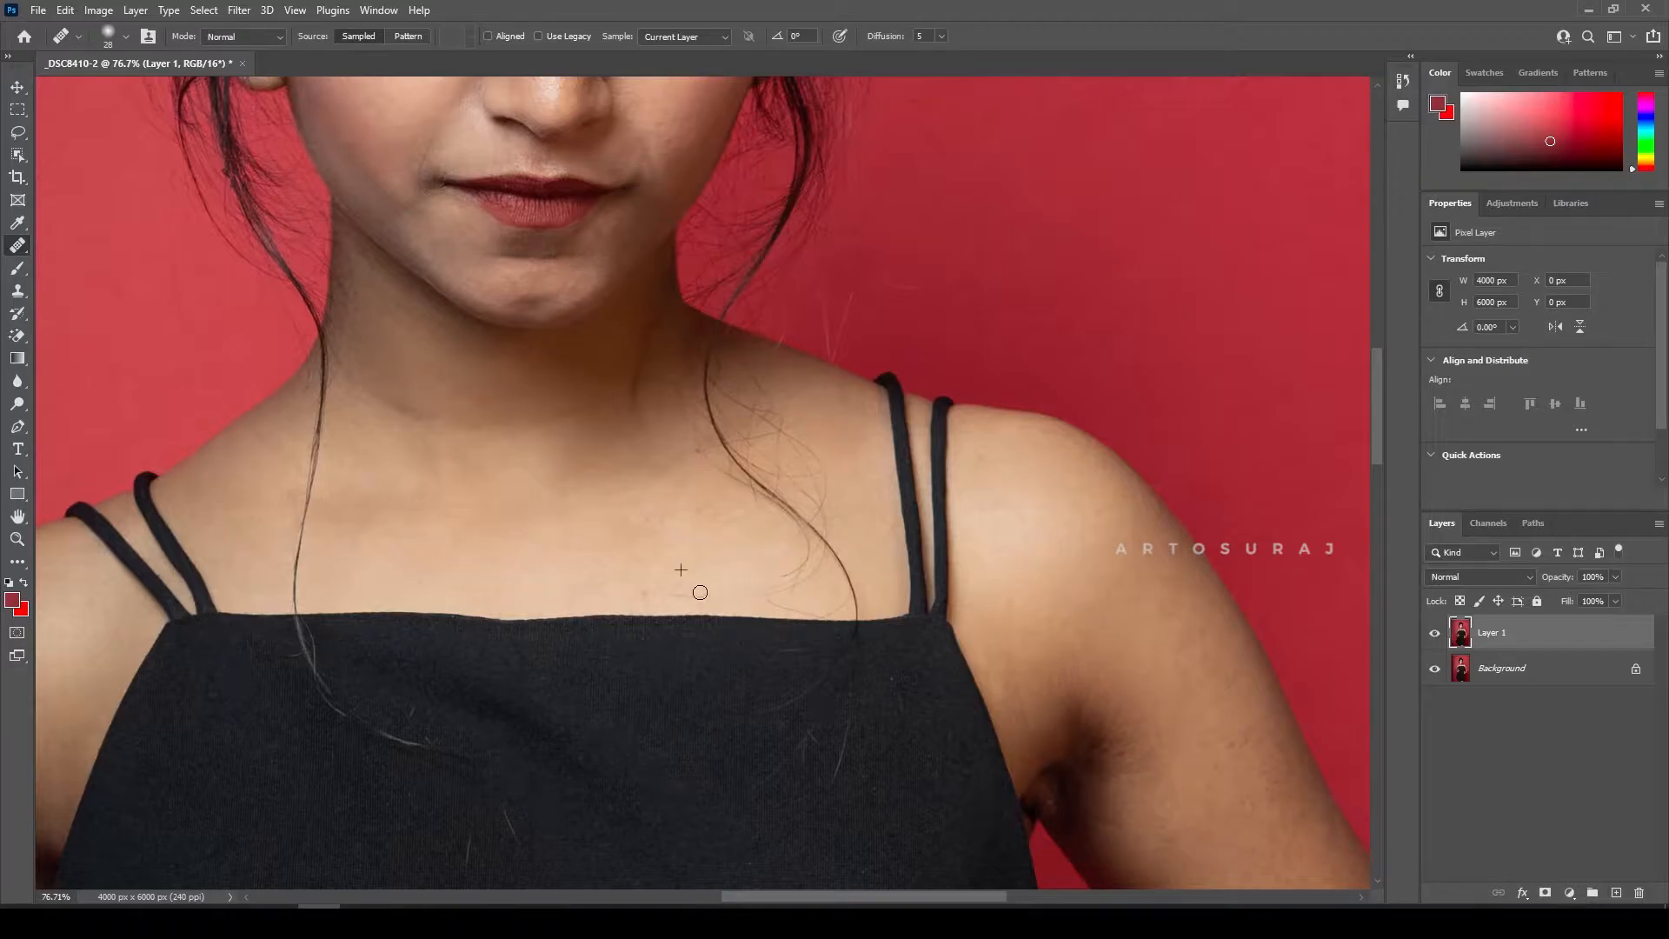
pyautogui.moveTo(730, 601); pyautogui.dragTo(640, 592)
# Step: Switch to the Spot Healing Brush and remove the light hairs from the middle of the dress bodice
pyautogui.moveTo(639, 747); pyautogui.dragTo(722, 548)
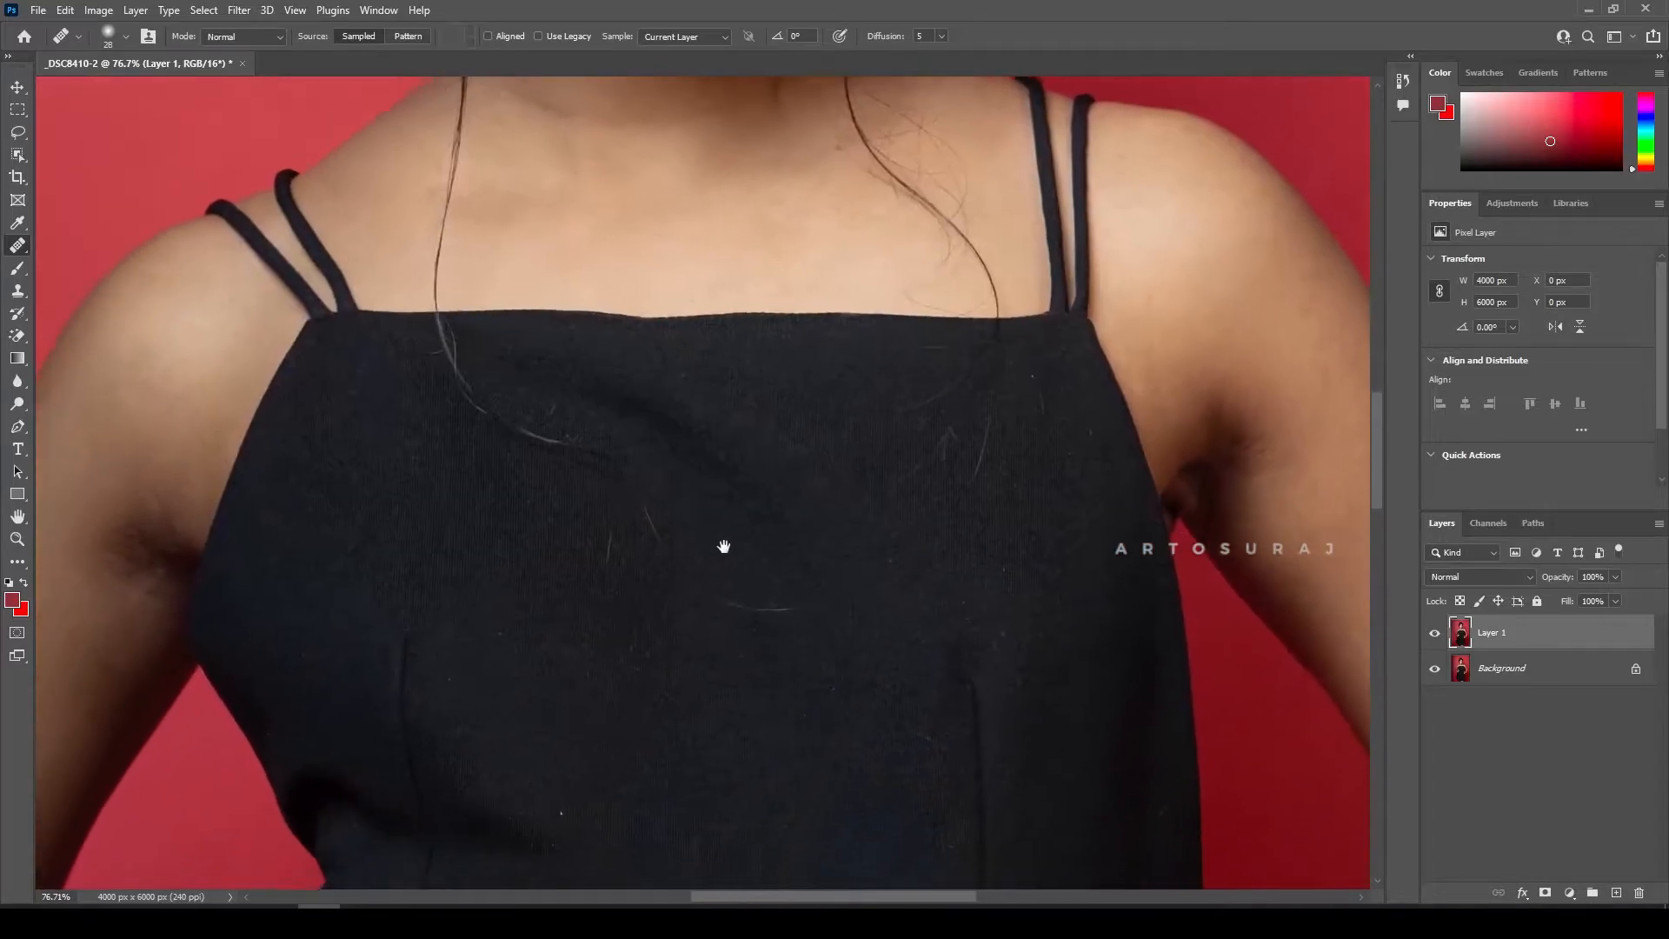
pyautogui.scroll(4, 748, 582)
pyautogui.rightClick(18, 245)
pyautogui.click(78, 249)
pyautogui.moveTo(643, 544); pyautogui.dragTo(875, 577)
pyautogui.moveTo(544, 373); pyautogui.dragTo(571, 476)
pyautogui.moveTo(469, 417); pyautogui.dragTo(464, 488)
# Step: Remove the light hairs from the right side of the bodice below the neckline
pyautogui.scroll(-3, 534, 509)
pyautogui.moveTo(1000, 290); pyautogui.dragTo(968, 391)
pyautogui.moveTo(953, 241)
pyautogui.mouseDown()
pyautogui.moveTo(826, 295)
pyautogui.moveTo(952, 287)
pyautogui.mouseUp()
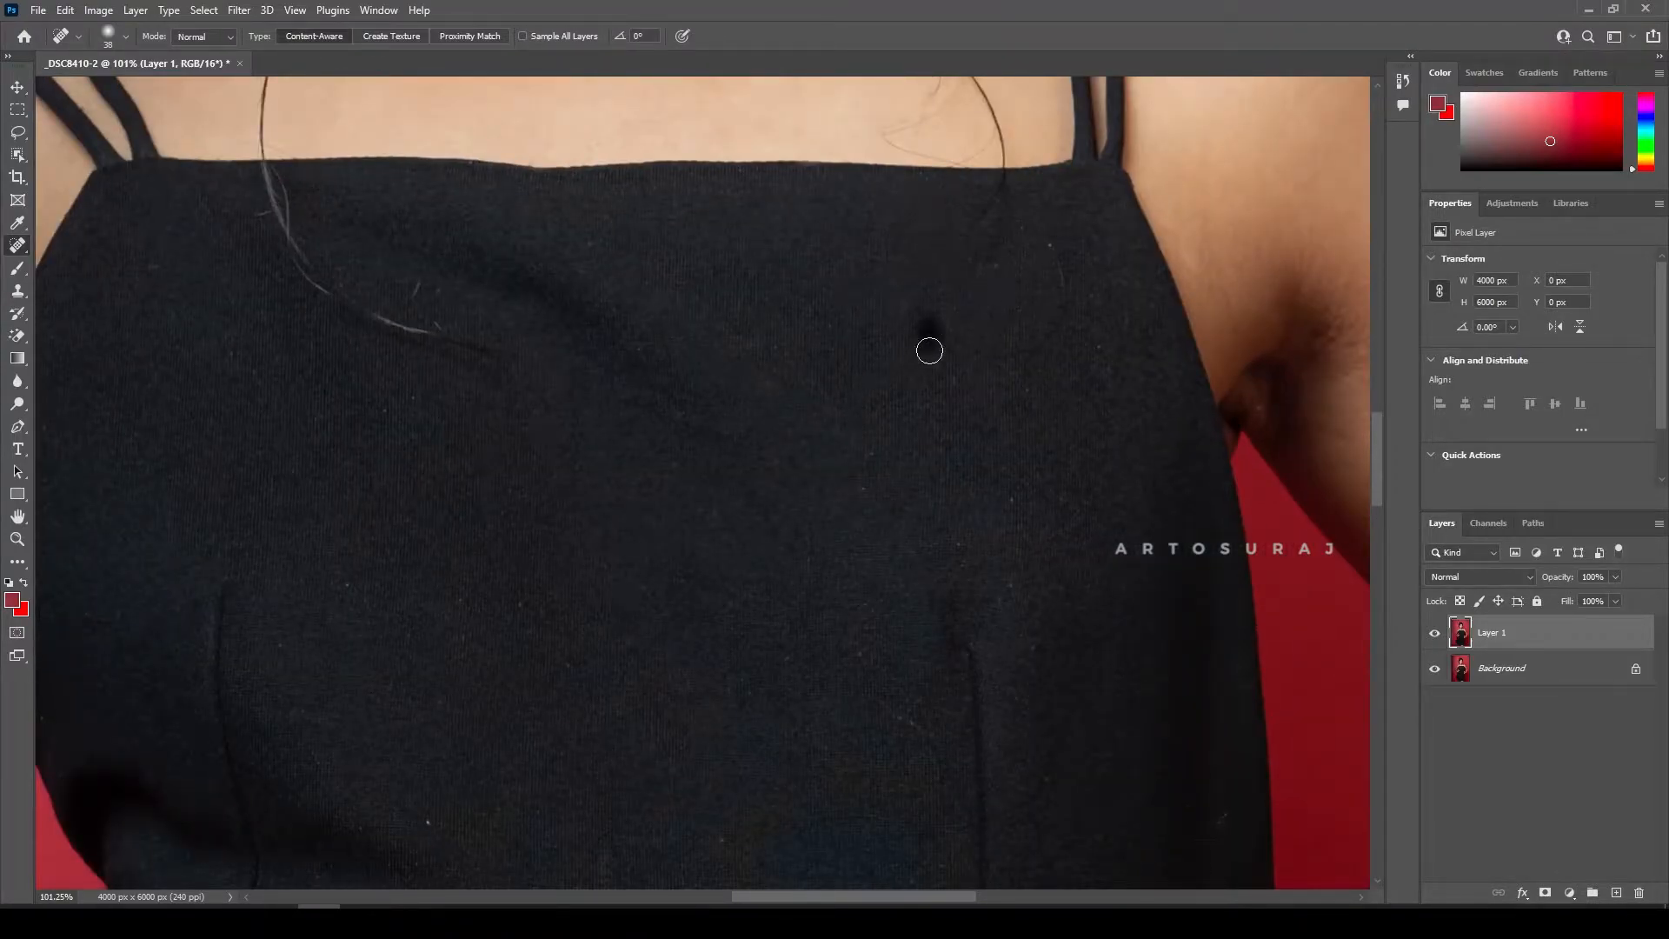
pyautogui.scroll(-3, 928, 348)
pyautogui.scroll(-2, 830, 533)
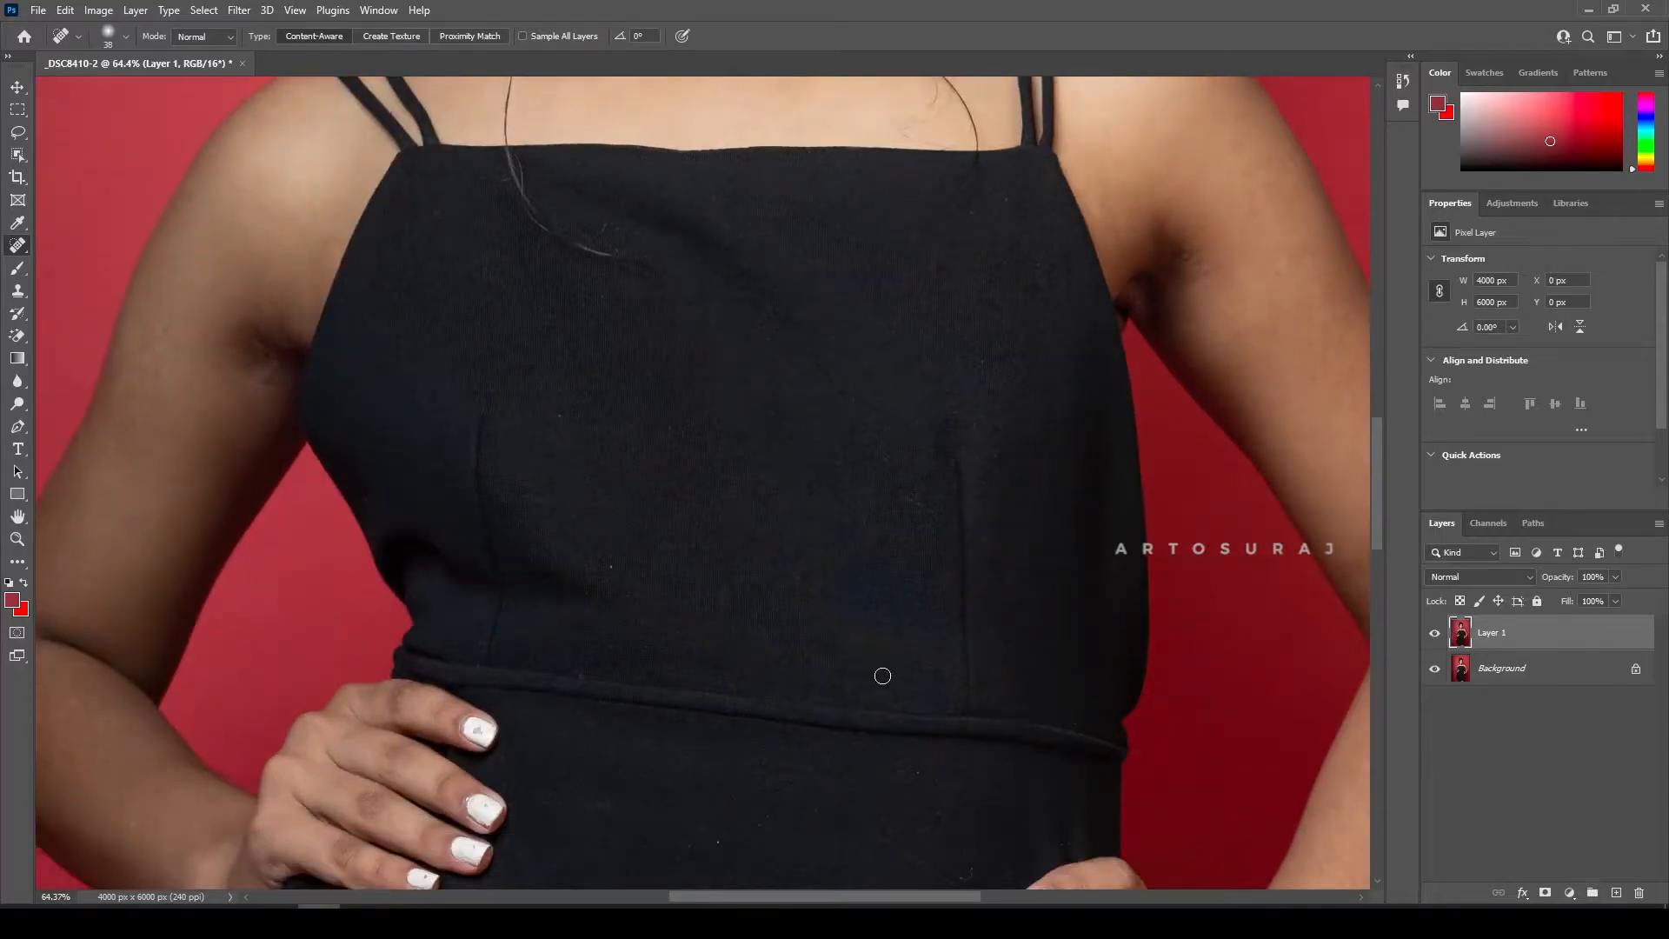
# Step: Remove the remaining light specks and lint from the lower bodice, waist and skirt of the dress
pyautogui.moveTo(908, 487); pyautogui.dragTo(917, 502)
pyautogui.scroll(-3, 860, 559)
pyautogui.click(779, 768)
pyautogui.click(989, 493)
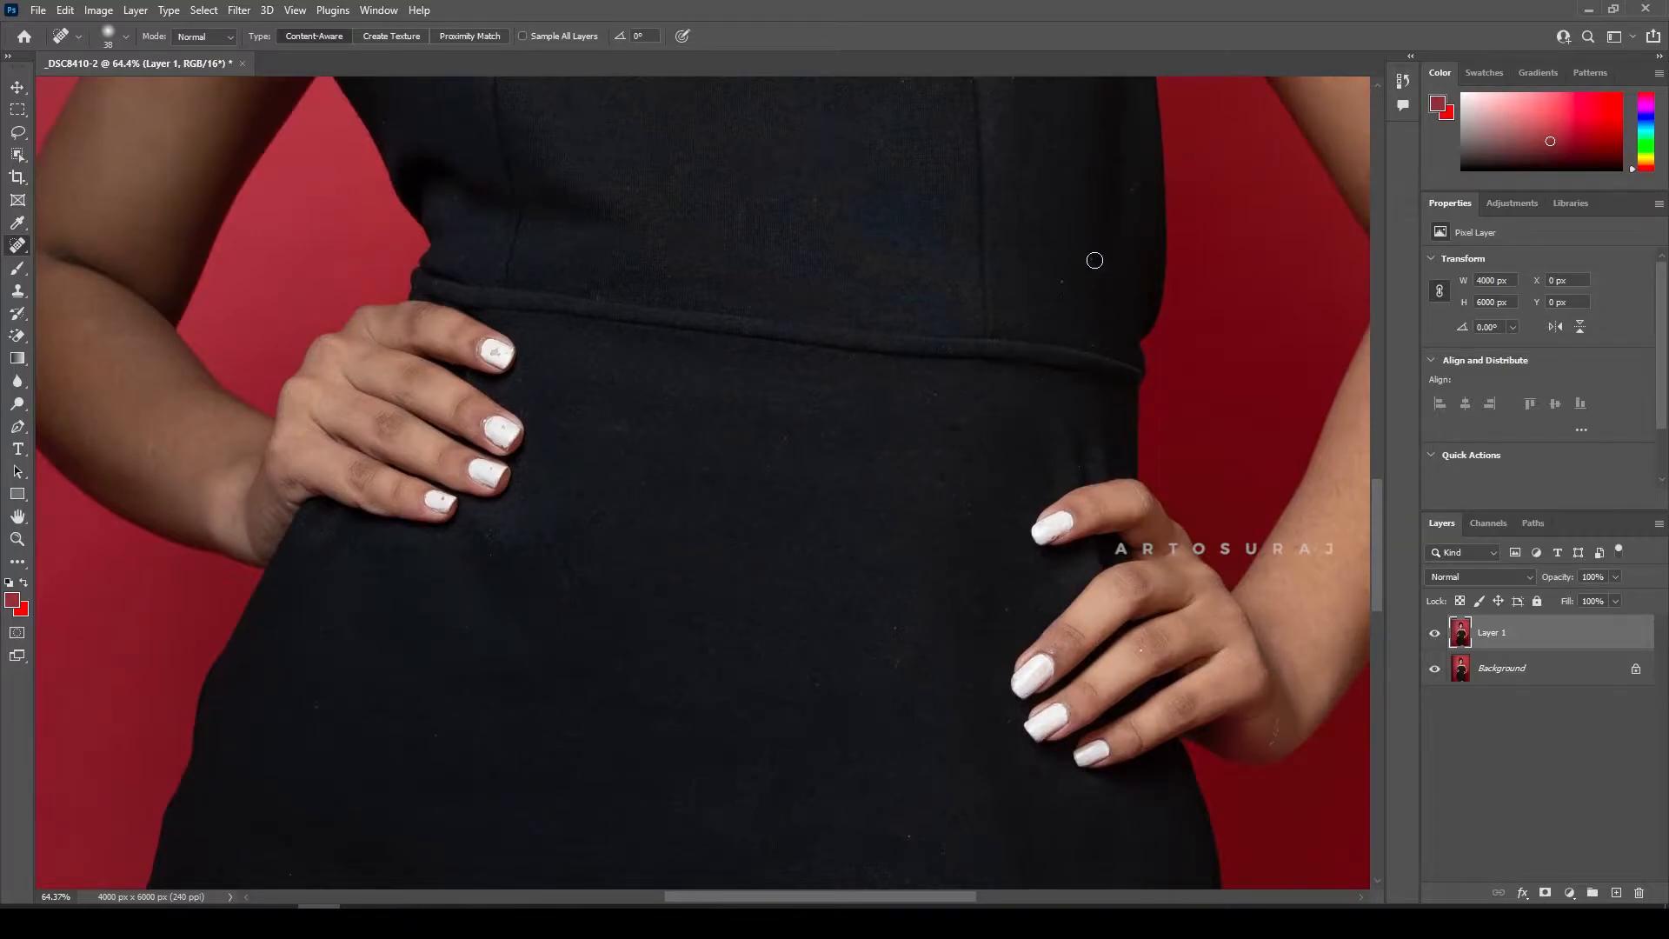
pyautogui.scroll(-5, 1065, 274)
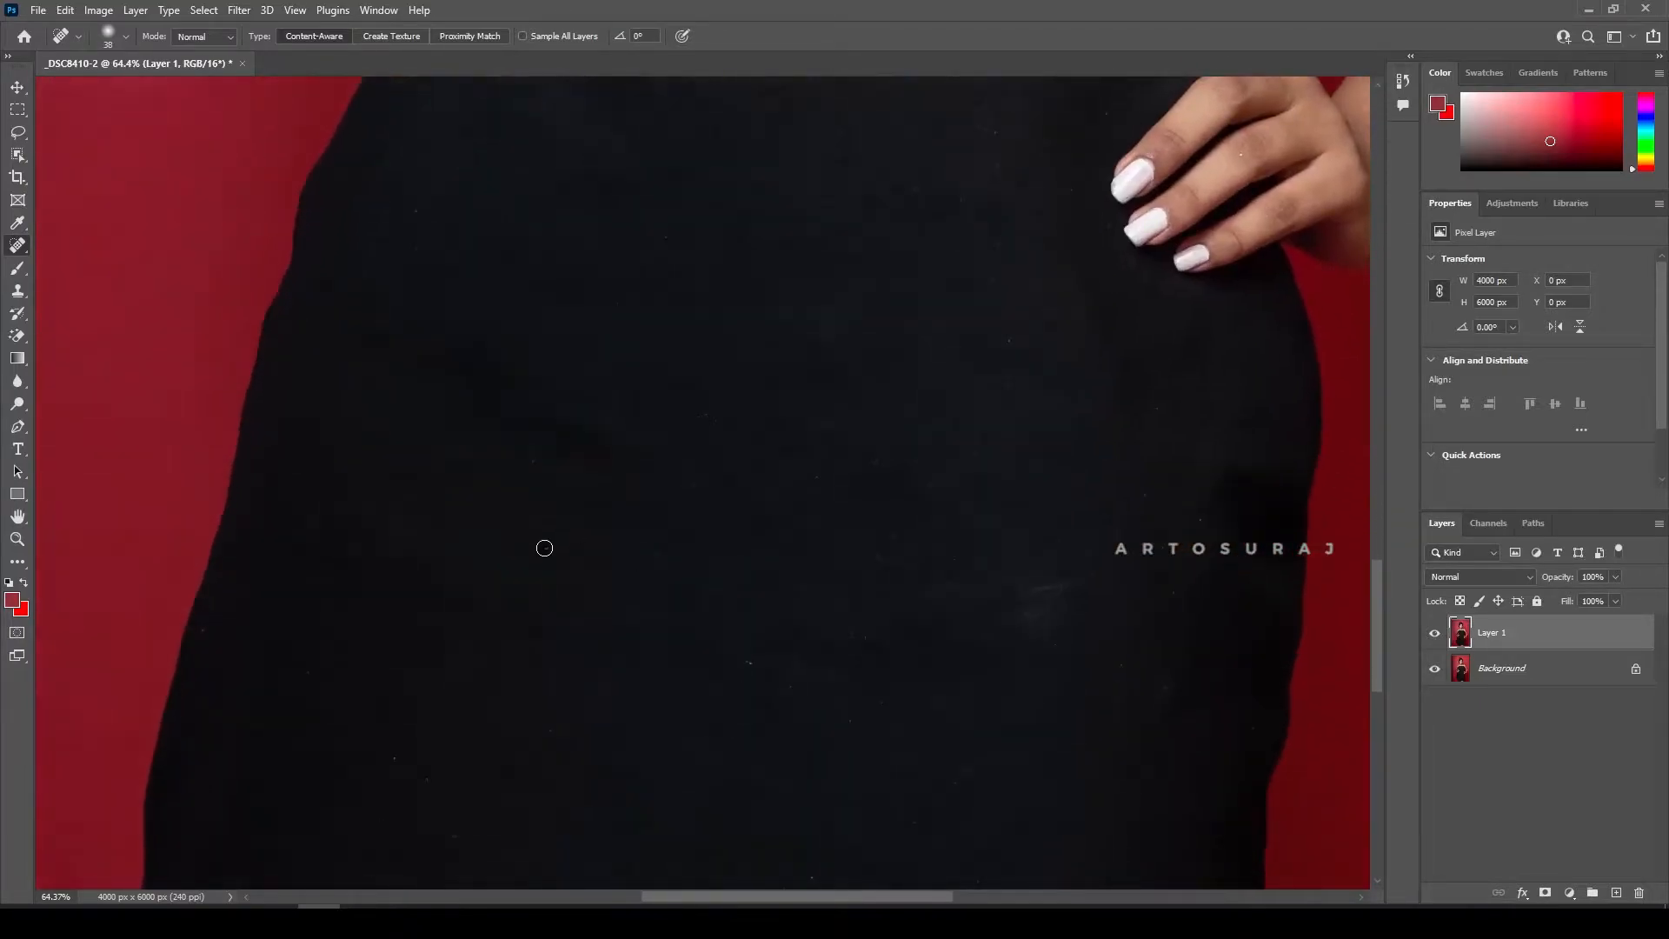
pyautogui.scroll(-5, 675, 388)
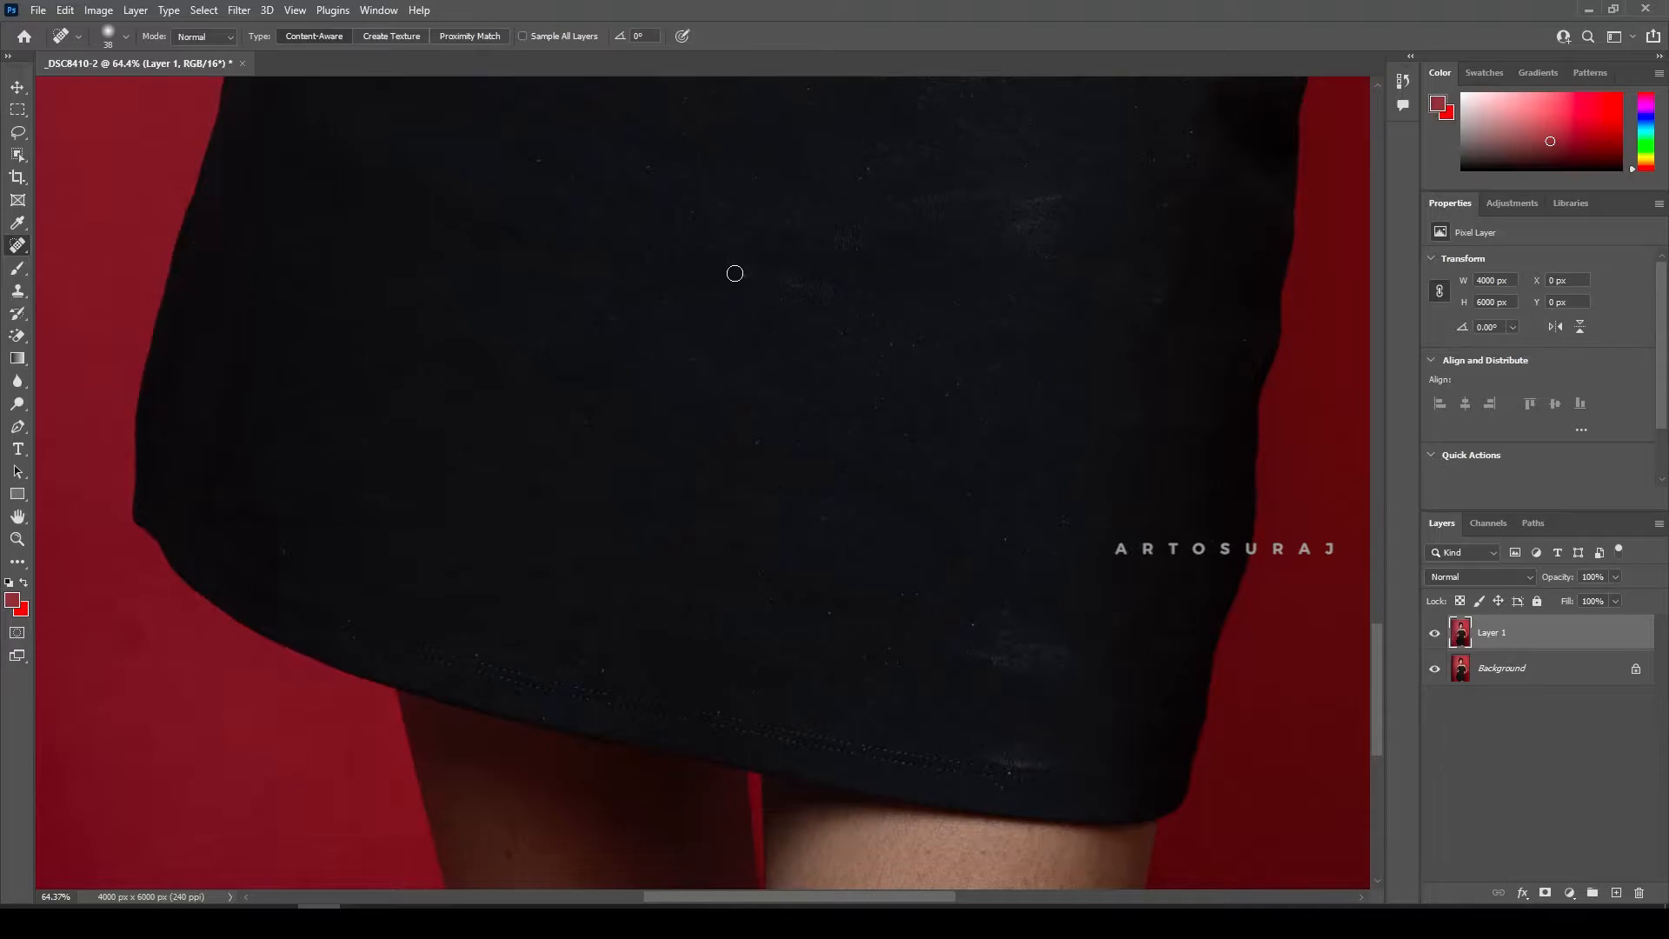
pyautogui.scroll(-4, 576, 178)
# Step: Toggle the visibility of Layer 1 to compare the retouched dress with the original
pyautogui.scroll(8, 898, 429)
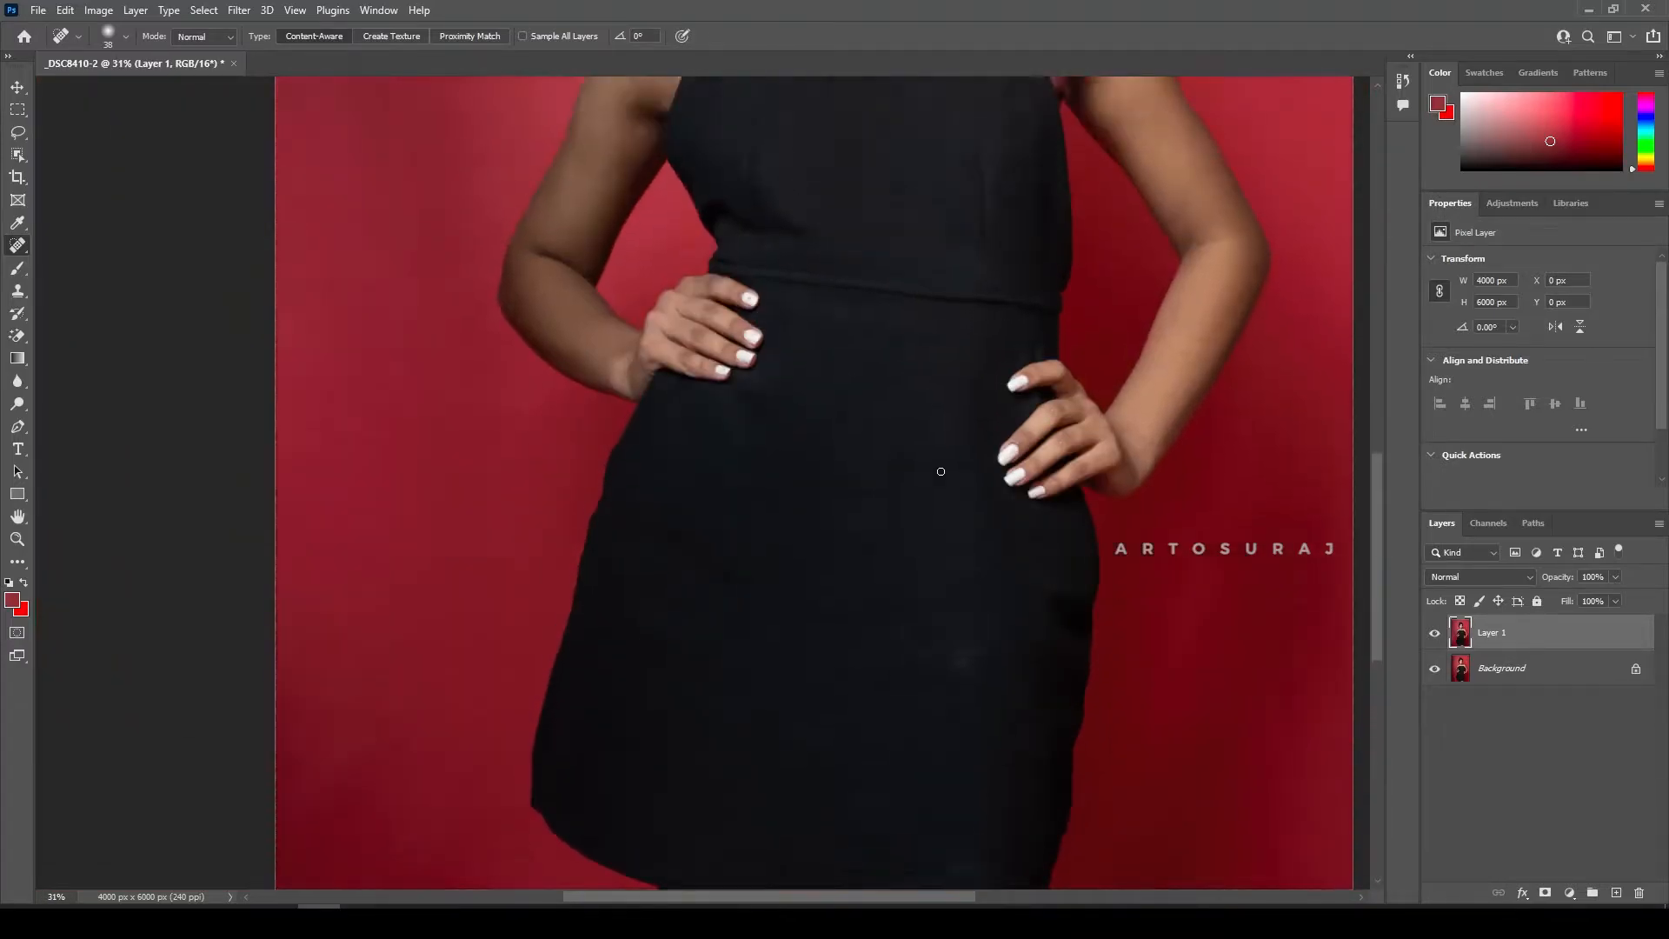
pyautogui.click(1435, 634)
pyautogui.click(1435, 634)
pyautogui.click(1436, 634)
pyautogui.click(1436, 634)
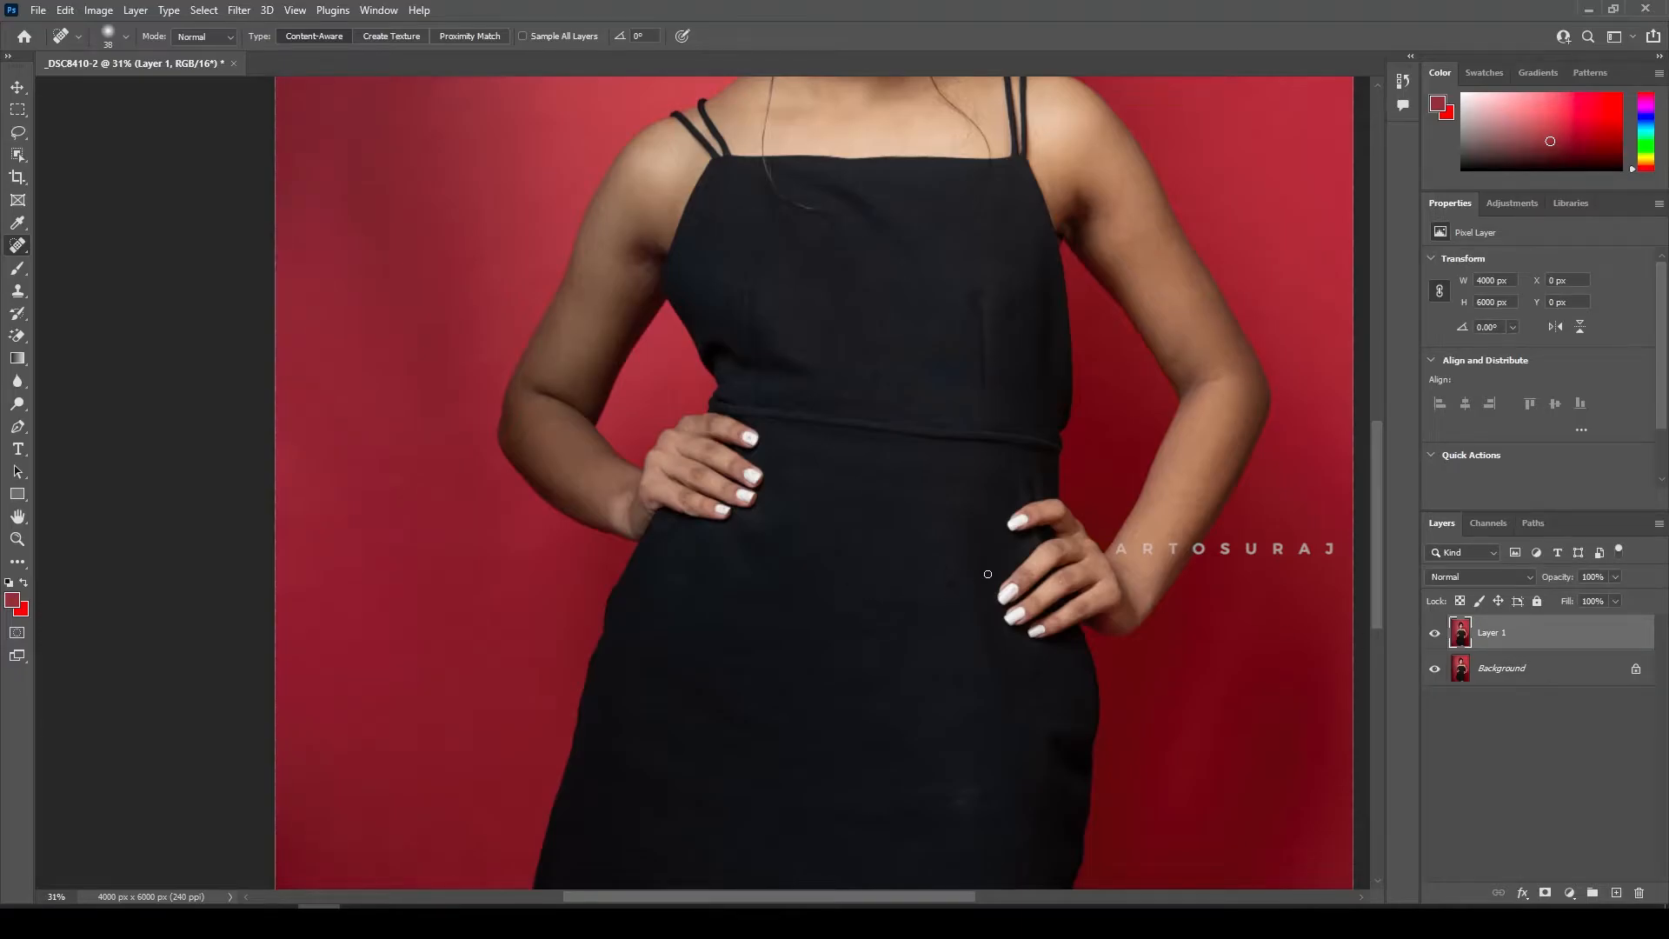
# Step: Spot-heal the fine stray hairs on the skin between the neck and the right shoulder straps
pyautogui.scroll(5, 952, 667)
pyautogui.scroll(10, 971, 538)
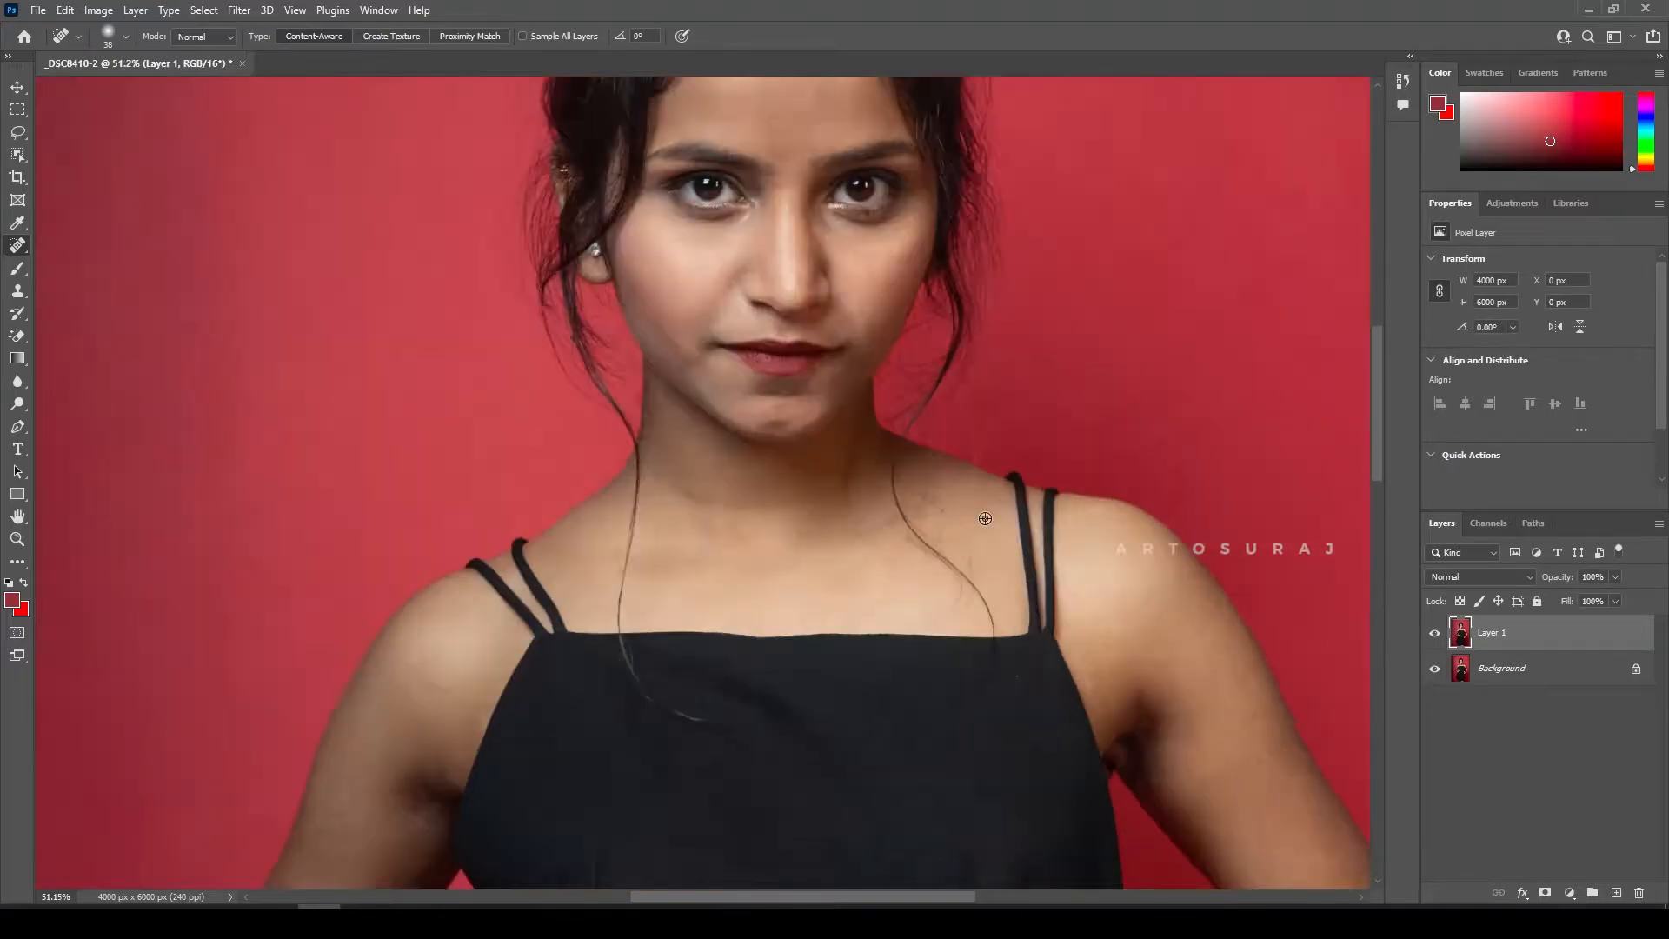
pyautogui.scroll(-1, 970, 537)
pyautogui.moveTo(887, 526); pyautogui.dragTo(916, 559)
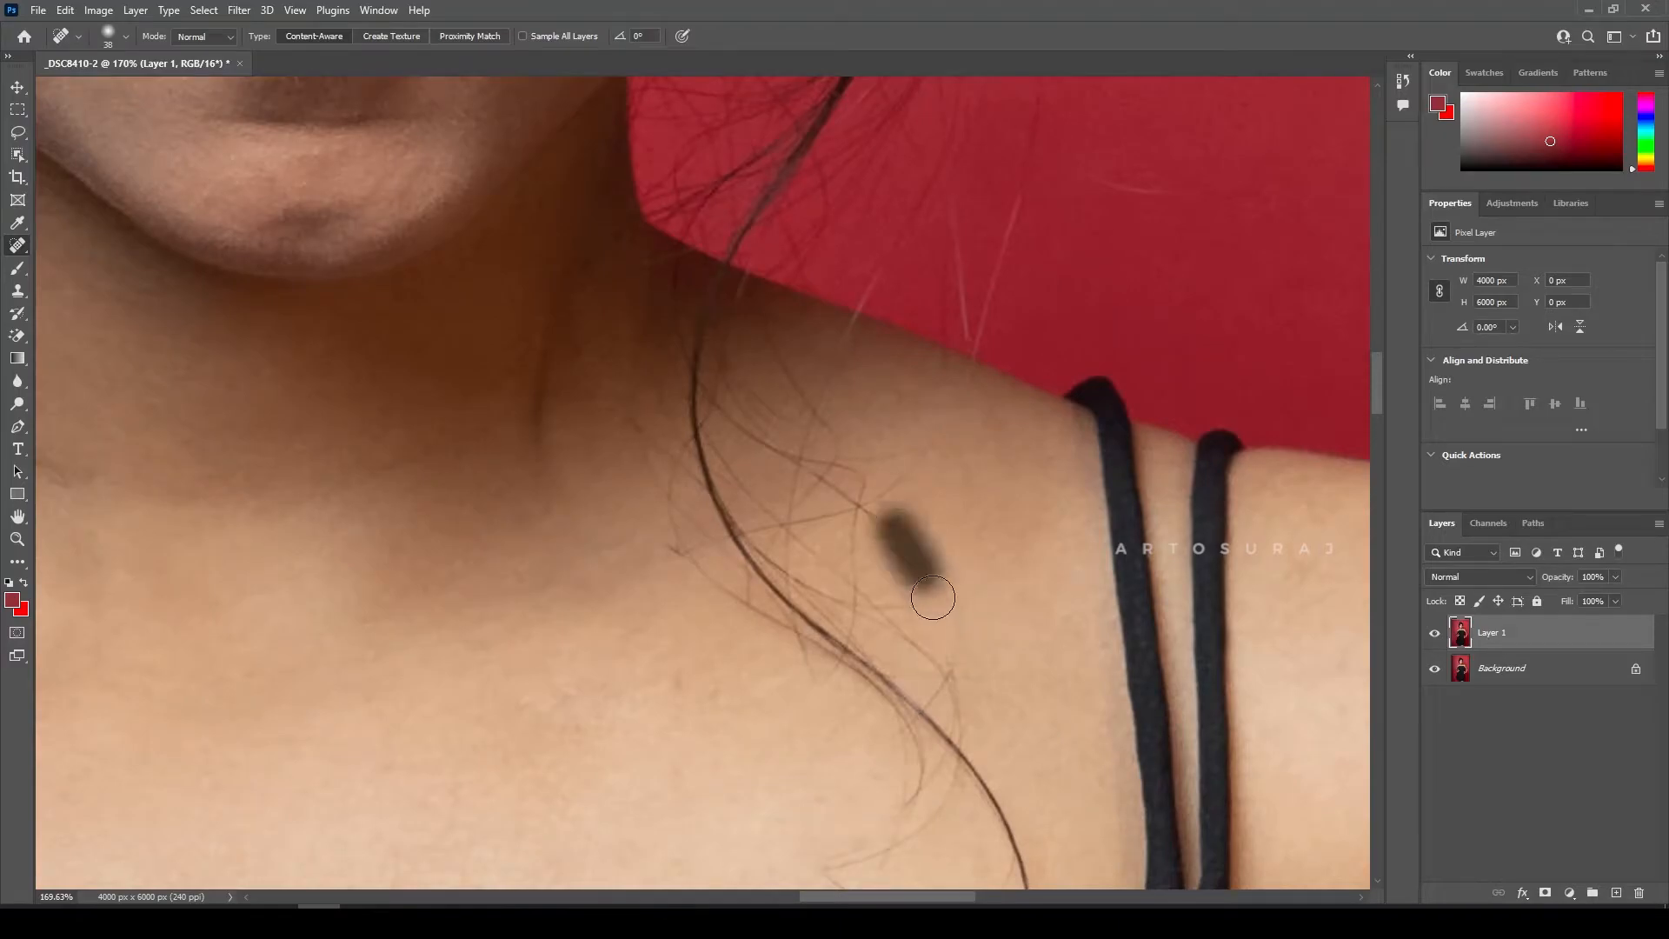
pyautogui.moveTo(830, 521)
pyautogui.mouseDown()
pyautogui.moveTo(809, 439)
pyautogui.moveTo(838, 334)
pyautogui.mouseUp()
pyautogui.moveTo(954, 394); pyautogui.dragTo(966, 375)
pyautogui.moveTo(888, 380); pyautogui.dragTo(849, 346)
pyautogui.moveTo(749, 320)
pyautogui.mouseDown()
pyautogui.moveTo(774, 399)
pyautogui.moveTo(804, 418)
pyautogui.mouseUp()
pyautogui.moveTo(743, 384)
pyautogui.mouseDown()
pyautogui.moveTo(753, 435)
pyautogui.moveTo(791, 477)
pyautogui.mouseUp()
pyautogui.moveTo(784, 429)
pyautogui.mouseDown()
pyautogui.moveTo(808, 467)
pyautogui.moveTo(873, 396)
pyautogui.mouseUp()
# Step: Switch to the Healing Brush, sample clean skin and remove the fine wisps around the long hair strand beside the right straps
pyautogui.rightClick(17, 245)
pyautogui.click(86, 261)
pyautogui.keyDown('alt'); pyautogui.click(929, 567); pyautogui.keyUp('alt')
pyautogui.moveTo(914, 609); pyautogui.dragTo(855, 602)
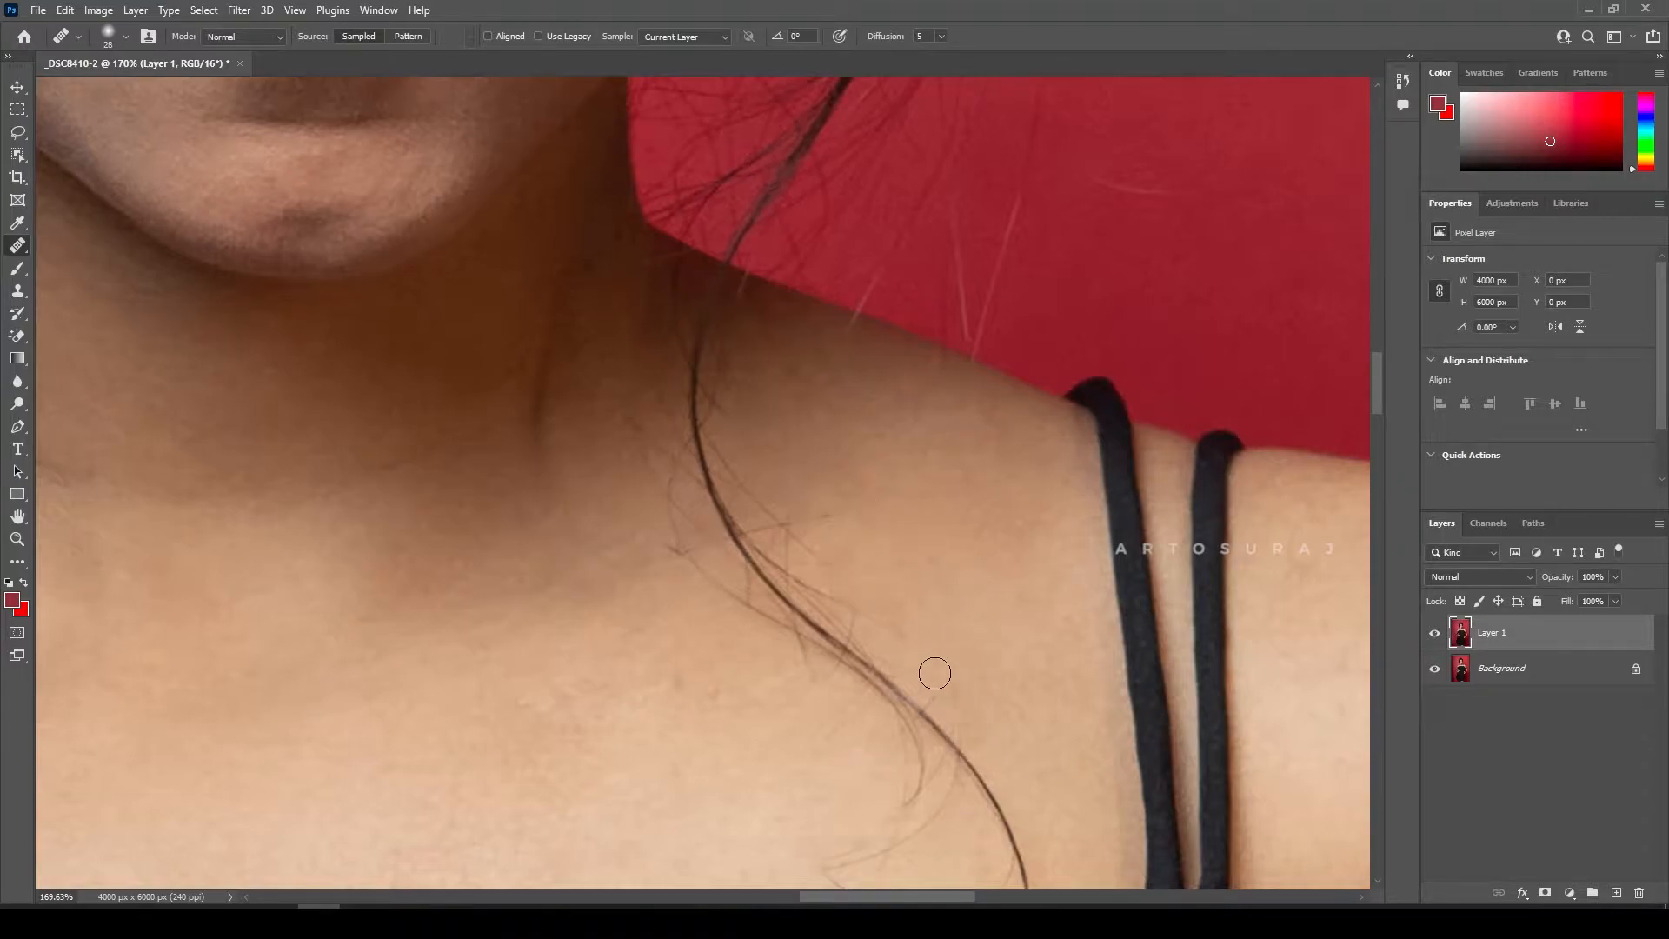
pyautogui.moveTo(754, 490); pyautogui.dragTo(737, 465)
pyautogui.moveTo(776, 537); pyautogui.dragTo(791, 539)
pyautogui.moveTo(805, 576); pyautogui.dragTo(840, 602)
pyautogui.moveTo(666, 540); pyautogui.dragTo(688, 558)
# Step: Resample skin on the inner side of the long strand and heal the wisps branching toward the neck
pyautogui.keyDown('alt'); pyautogui.click(613, 529); pyautogui.keyUp('alt')
pyautogui.moveTo(752, 616); pyautogui.dragTo(737, 598)
pyautogui.click(677, 487)
pyautogui.keyDown('alt'); pyautogui.click(615, 454); pyautogui.keyUp('alt')
pyautogui.moveTo(629, 418); pyautogui.dragTo(689, 486)
# Step: Heal the curved wisps beside the lower part of the strand, just above the neckline
pyautogui.moveTo(818, 804); pyautogui.dragTo(722, 525)
pyautogui.moveTo(643, 334)
pyautogui.mouseDown()
pyautogui.moveTo(708, 400)
pyautogui.moveTo(687, 353)
pyautogui.moveTo(749, 396)
pyautogui.moveTo(794, 459)
pyautogui.mouseUp()
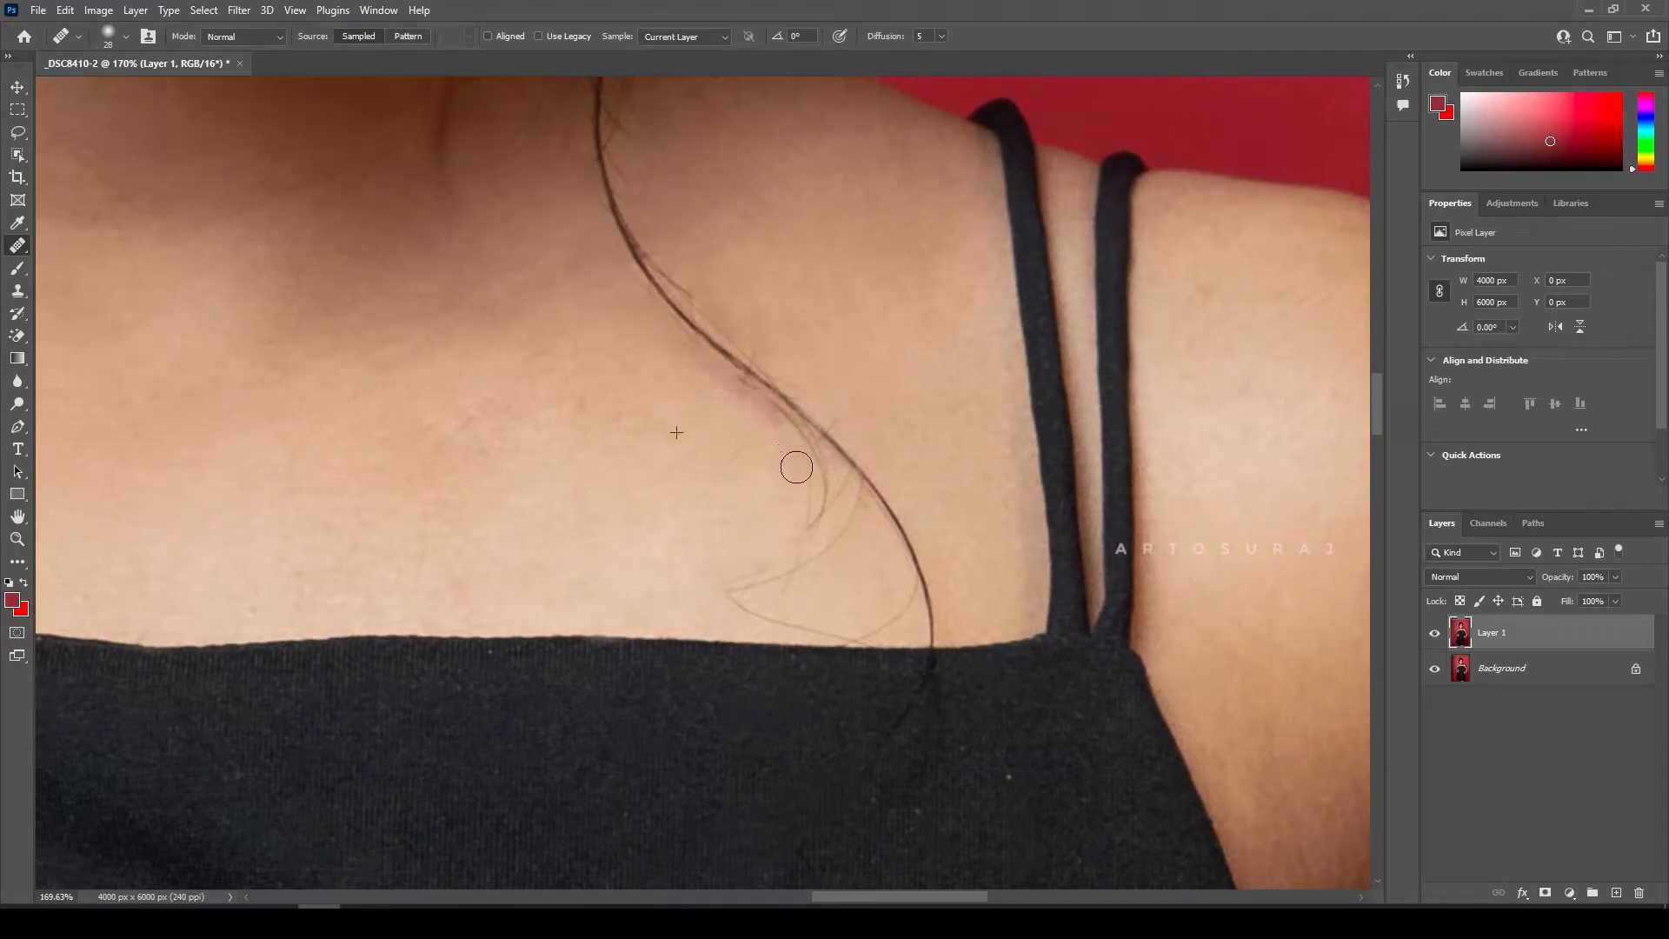
pyautogui.moveTo(777, 599); pyautogui.dragTo(853, 629)
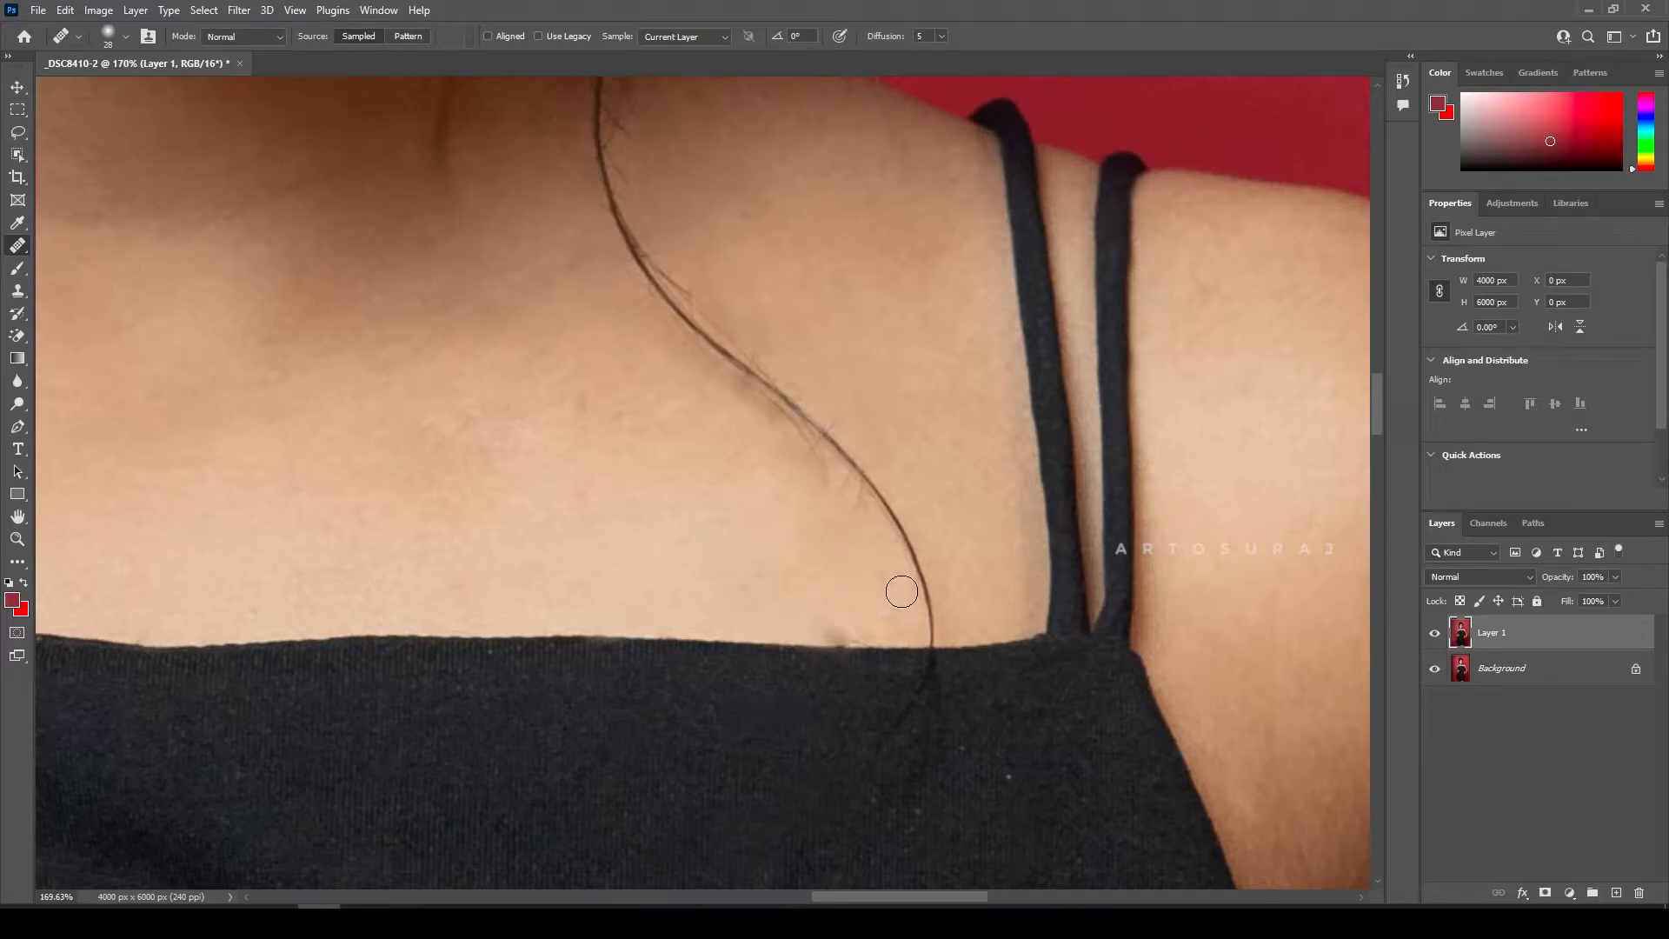
# Step: Switch to the Move tool, select Layer 1 and duplicate it twice
pyautogui.scroll(-15, 900, 591)
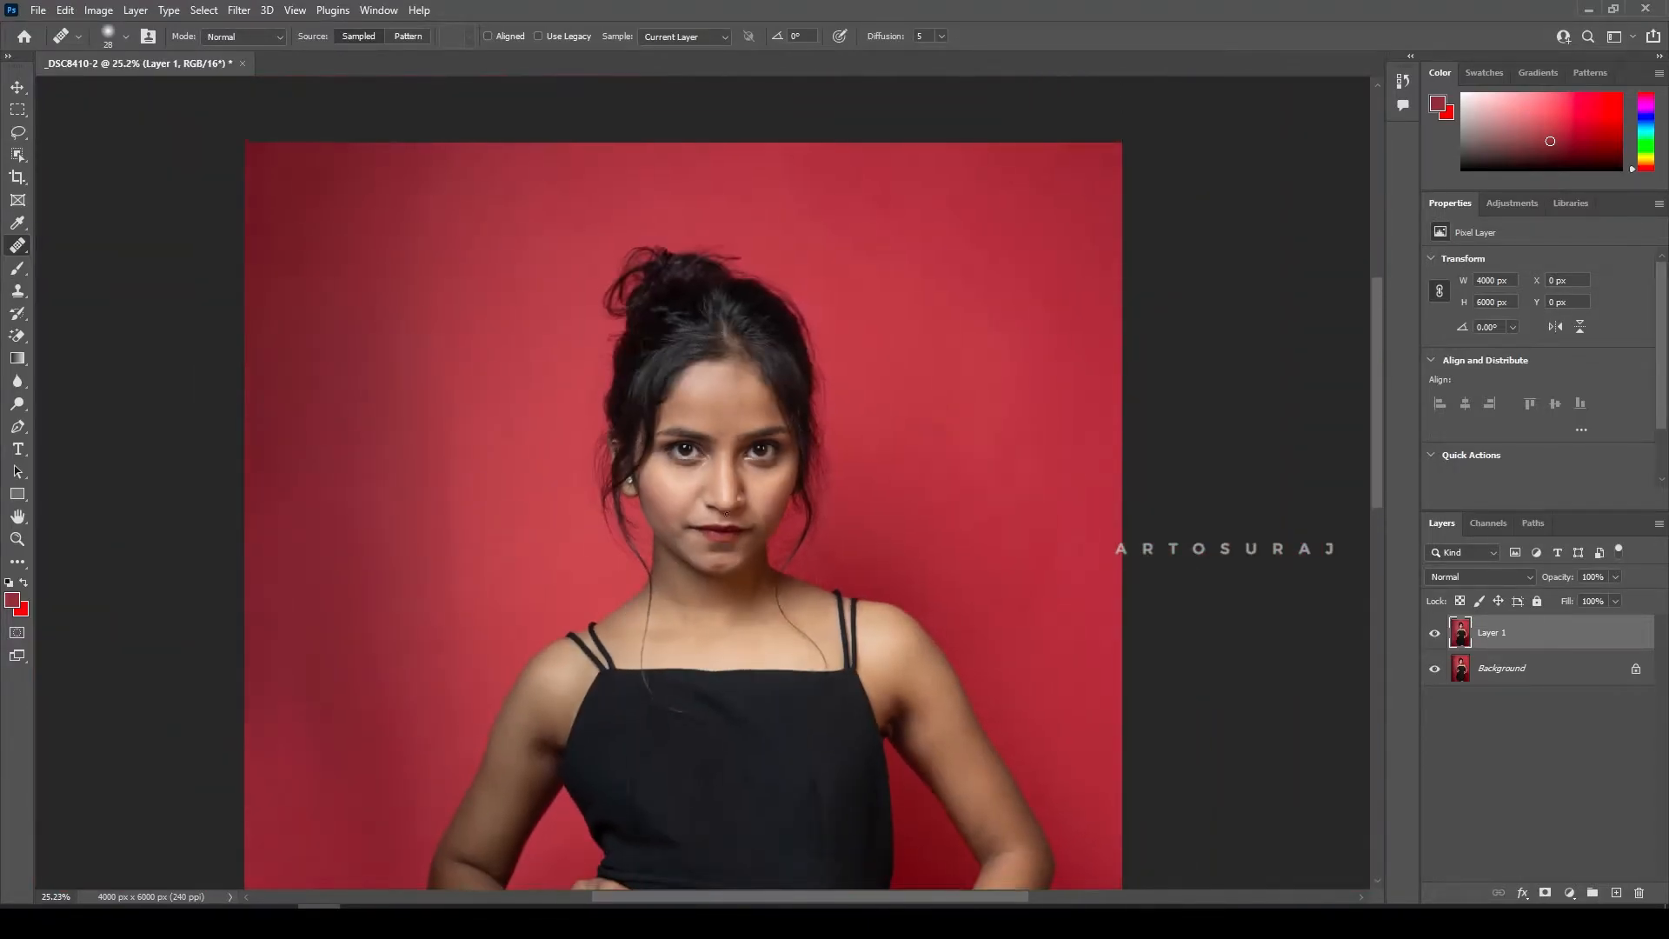
pyautogui.click(17, 90)
pyautogui.click(212, 399)
pyautogui.hotkey('ctrl', '0')
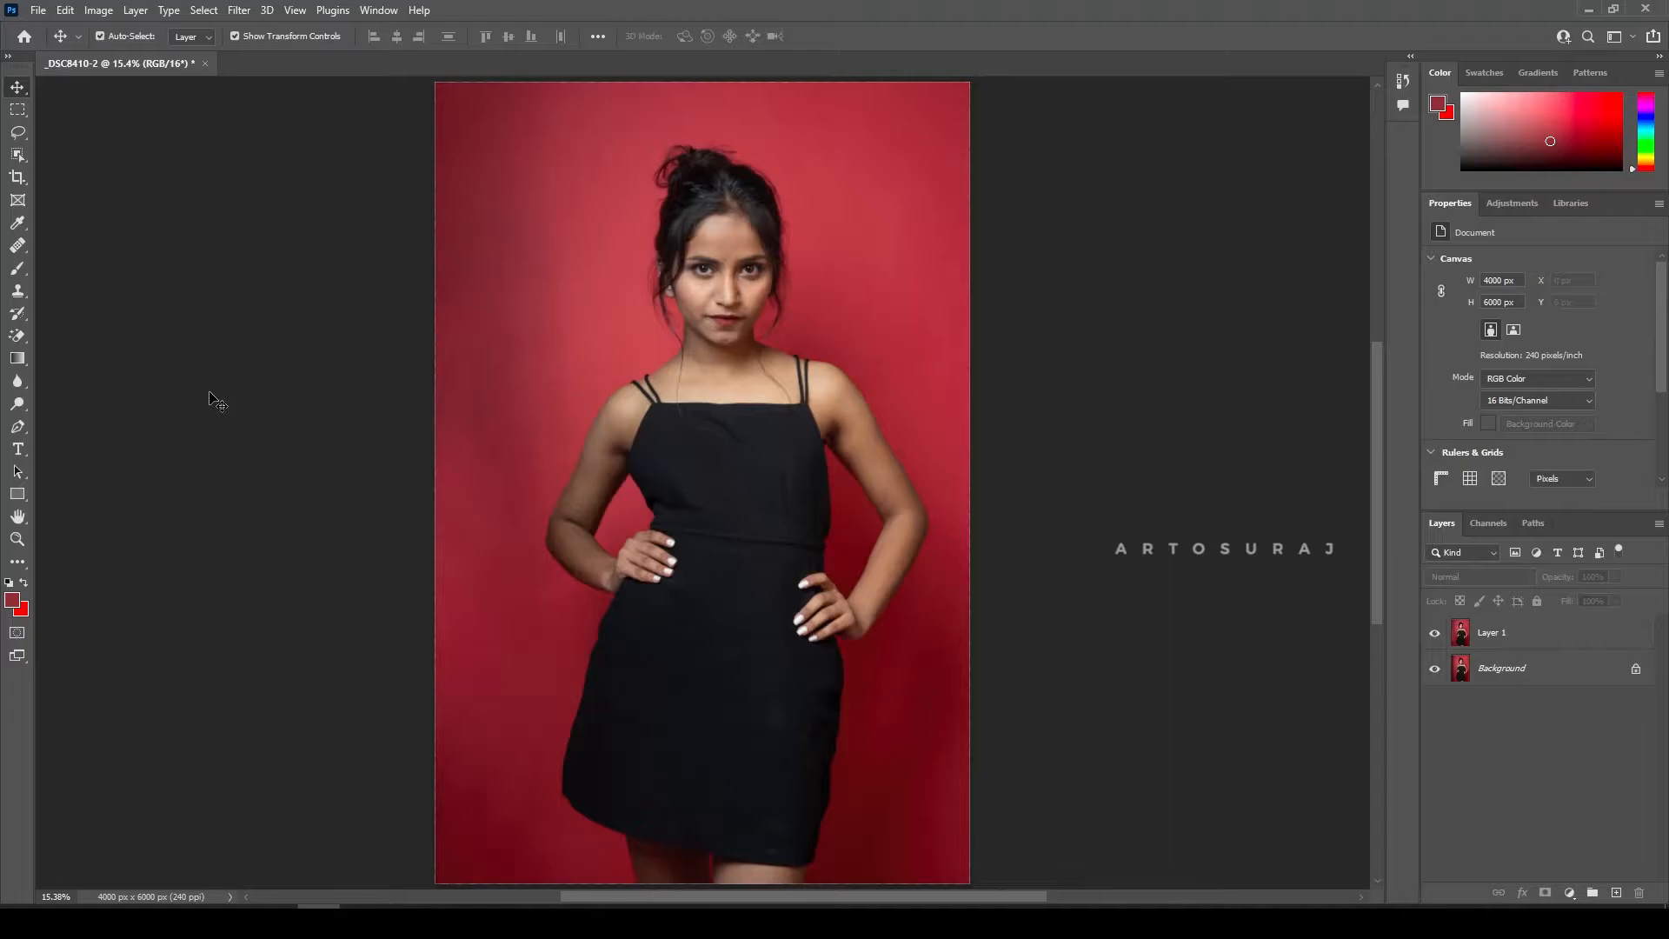
pyautogui.click(1521, 633)
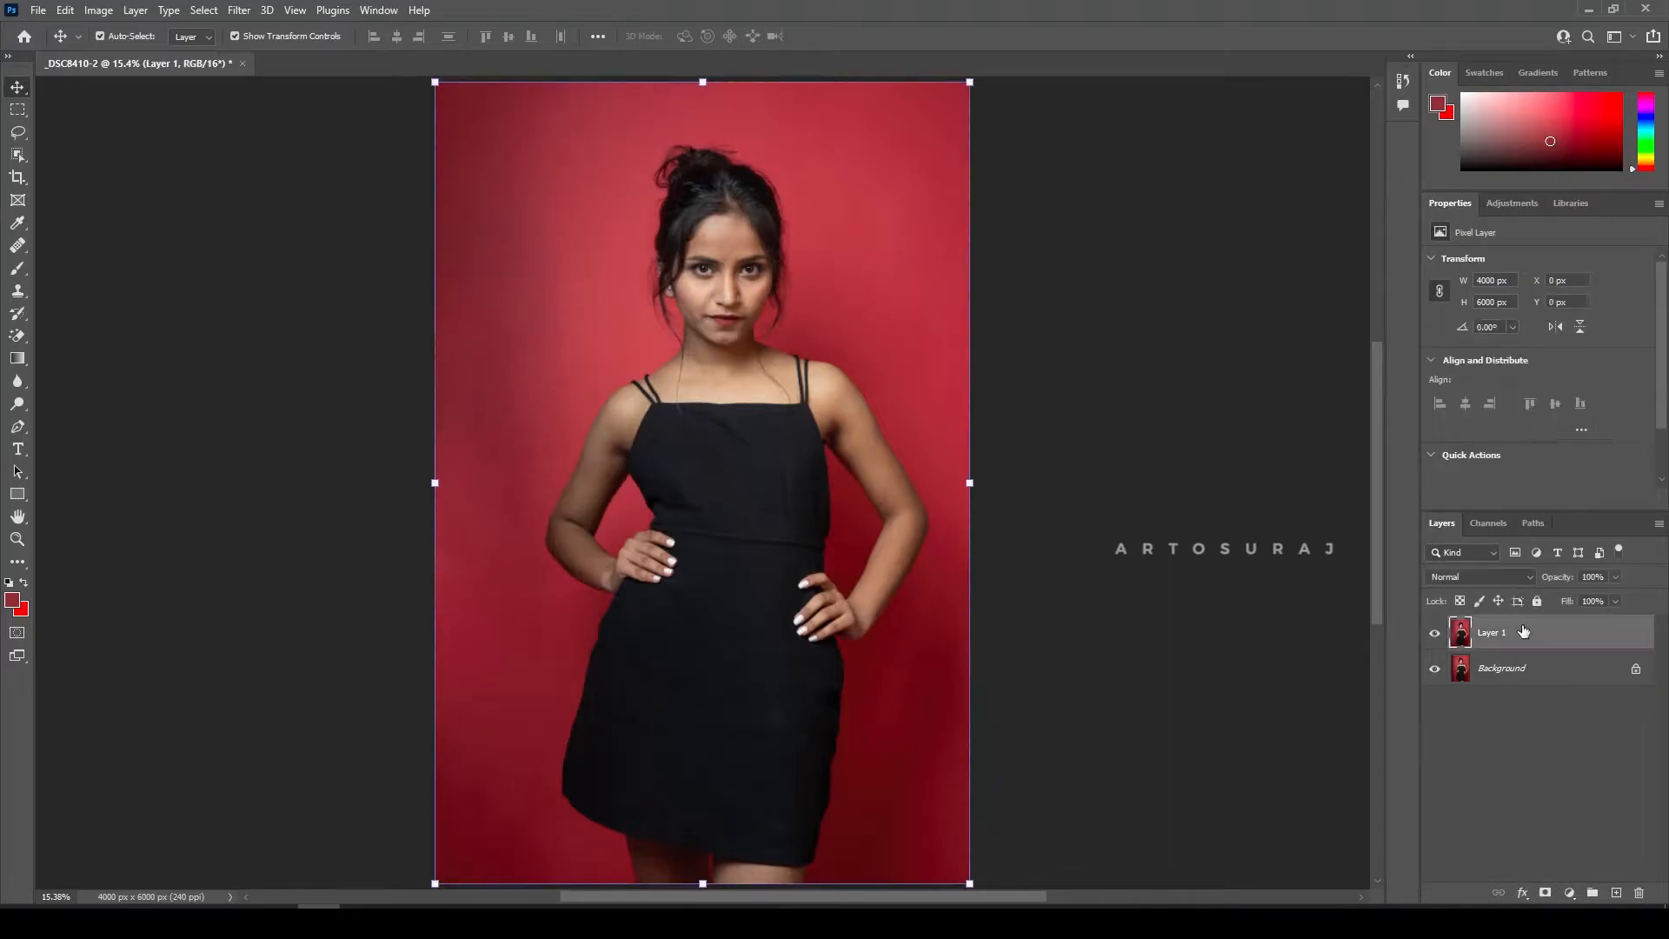
pyautogui.hotkey('ctrl', 'j')
pyautogui.hotkey('ctrl', 'j')
# Step: Apply a Gaussian Blur with a radius of 6.4 pixels to Layer 1 copy
pyautogui.click(1577, 677)
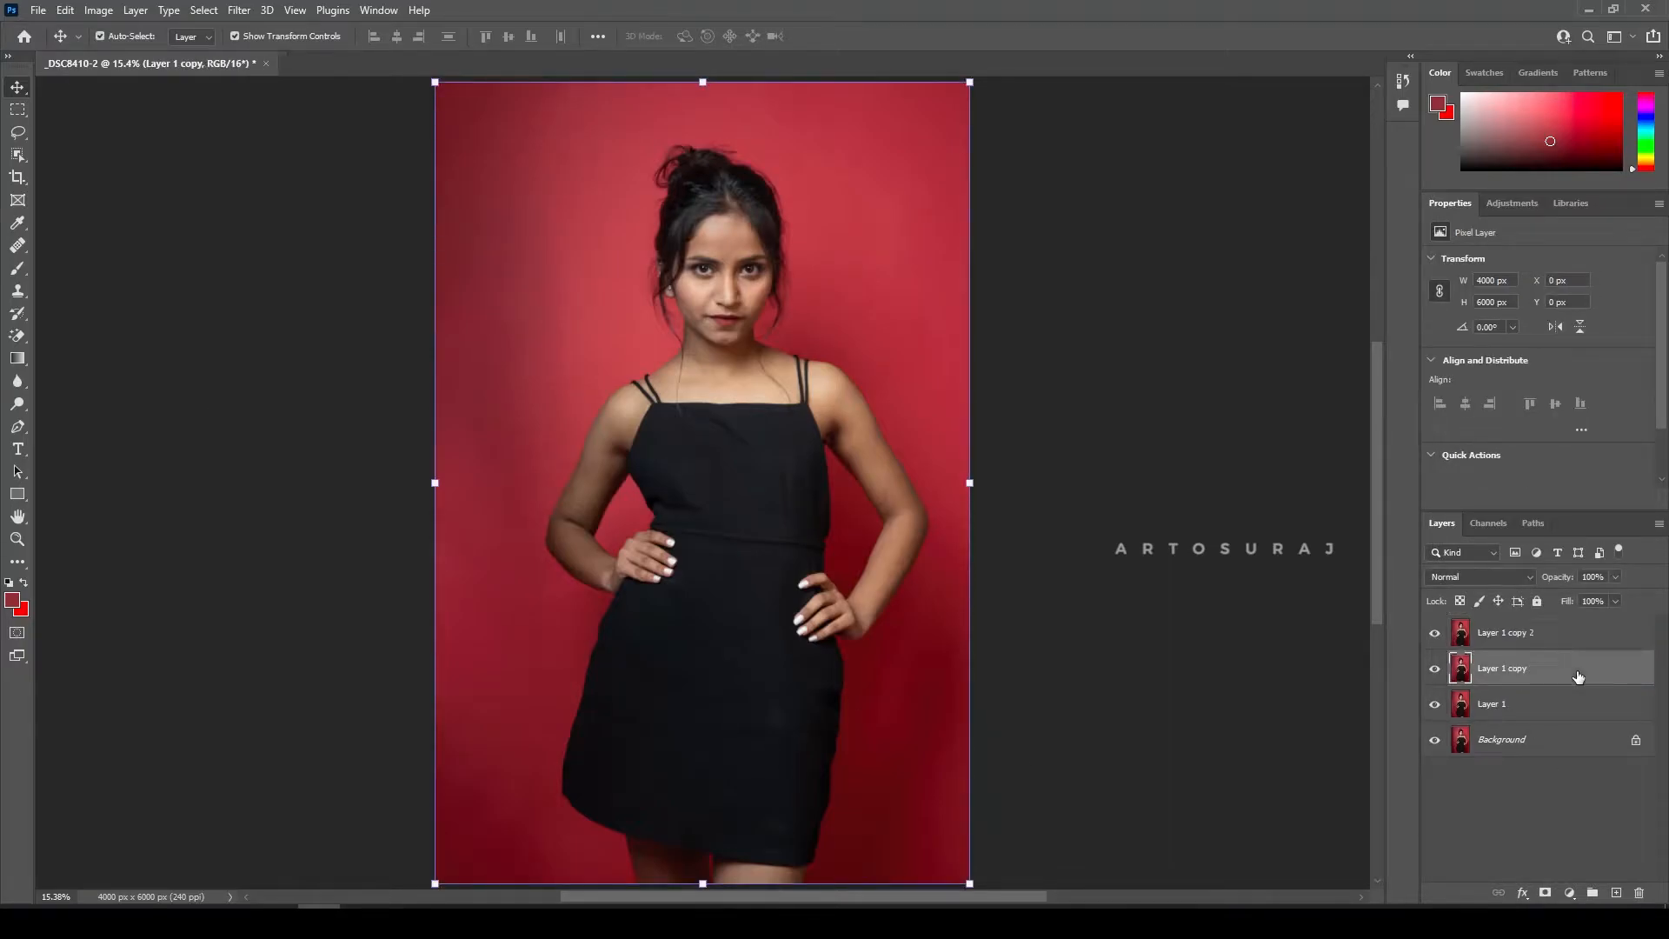
pyautogui.hotkey('ctrl', 'alt', 'f')
pyautogui.moveTo(1254, 446); pyautogui.dragTo(1264, 451)
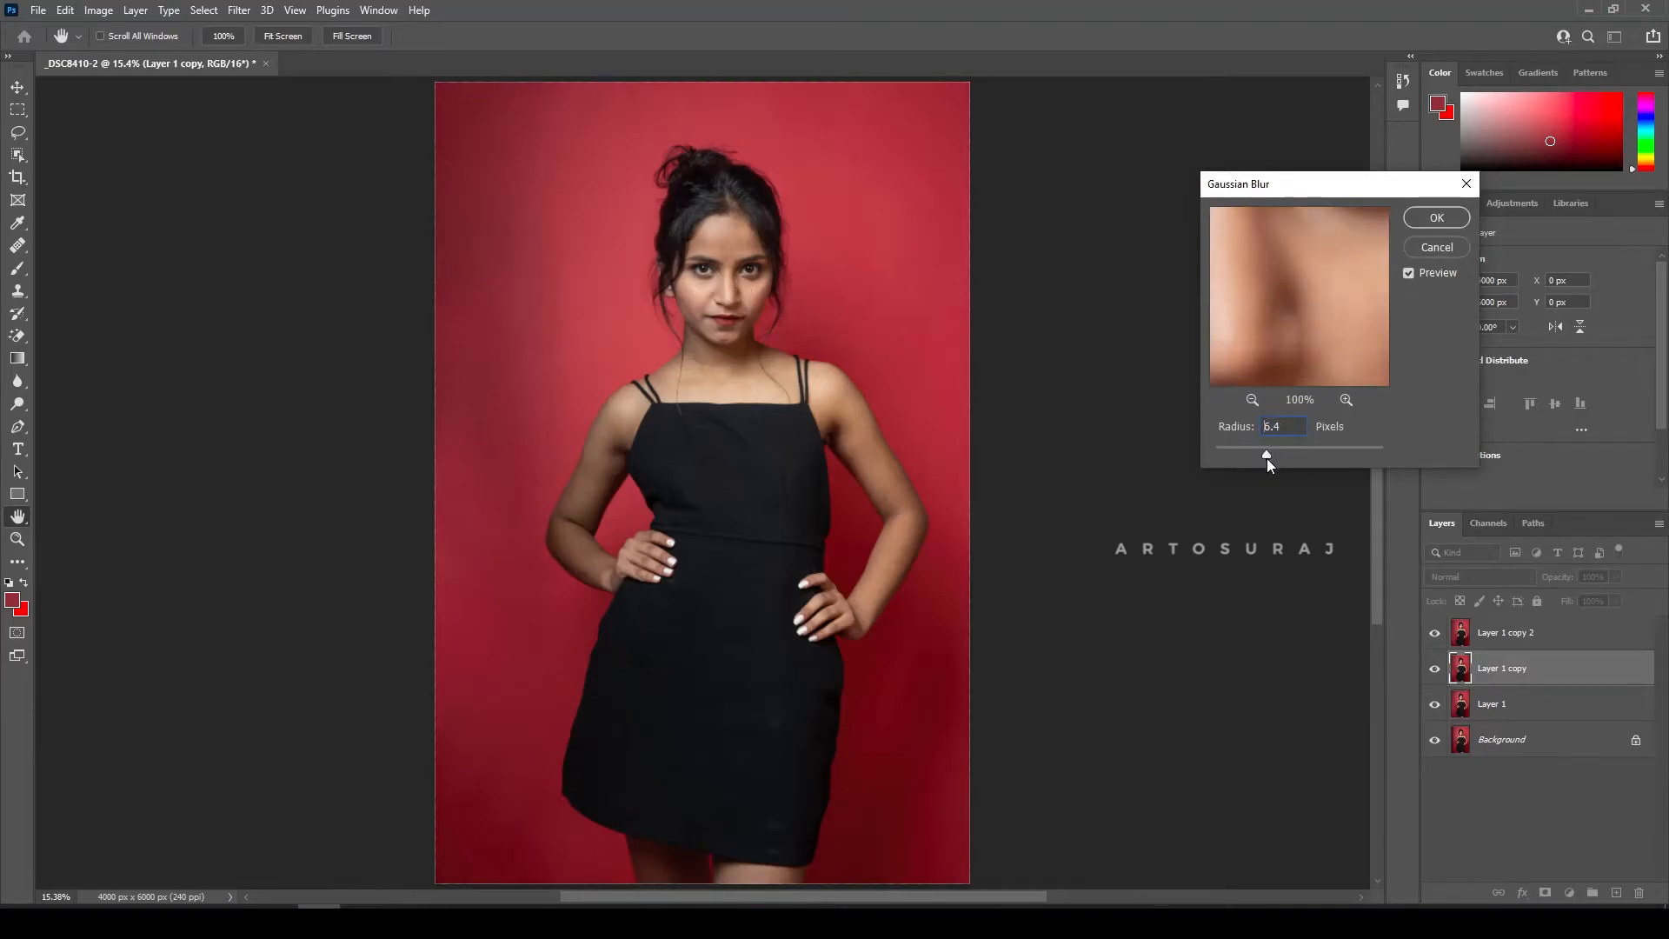
pyautogui.click(1436, 217)
# Step: Use Apply Image on Layer 1 copy 2 with the blurred Layer 1 copy as source to extract the texture as grey detail
pyautogui.click(663, 295)
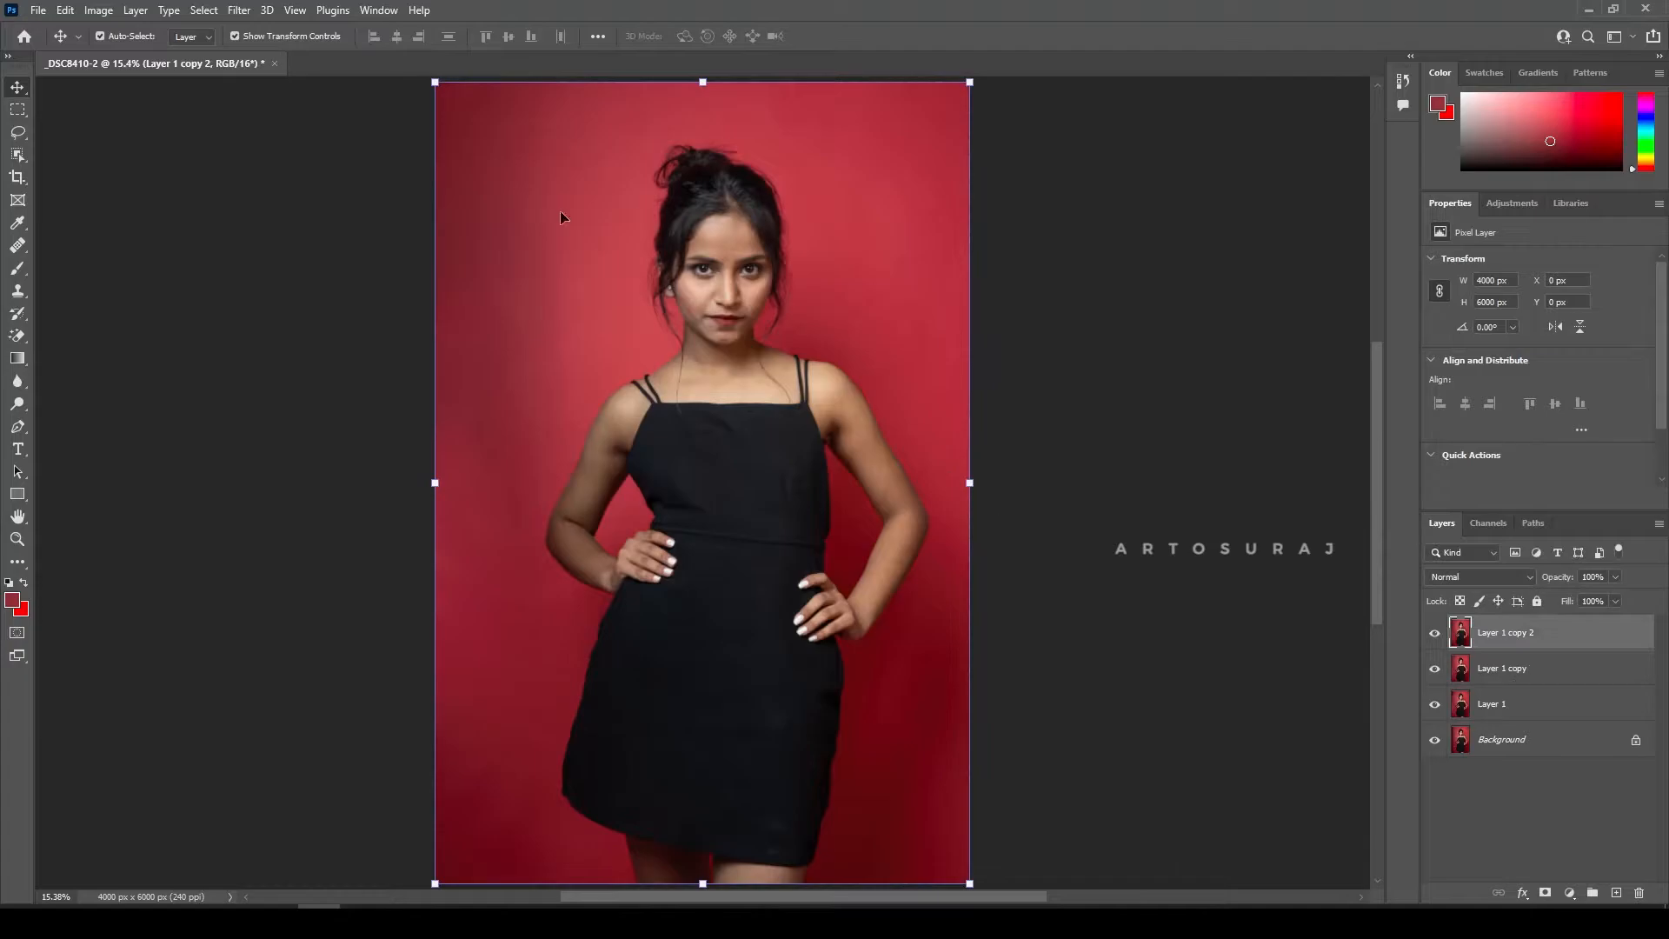
pyautogui.click(96, 10)
pyautogui.click(121, 261)
pyautogui.click(833, 260)
pyautogui.click(821, 322)
pyautogui.click(809, 335)
pyautogui.click(804, 693)
pyautogui.click(985, 244)
# Step: Set the blend mode of Layer 1 copy 2 to Linear Light
pyautogui.click(1478, 576)
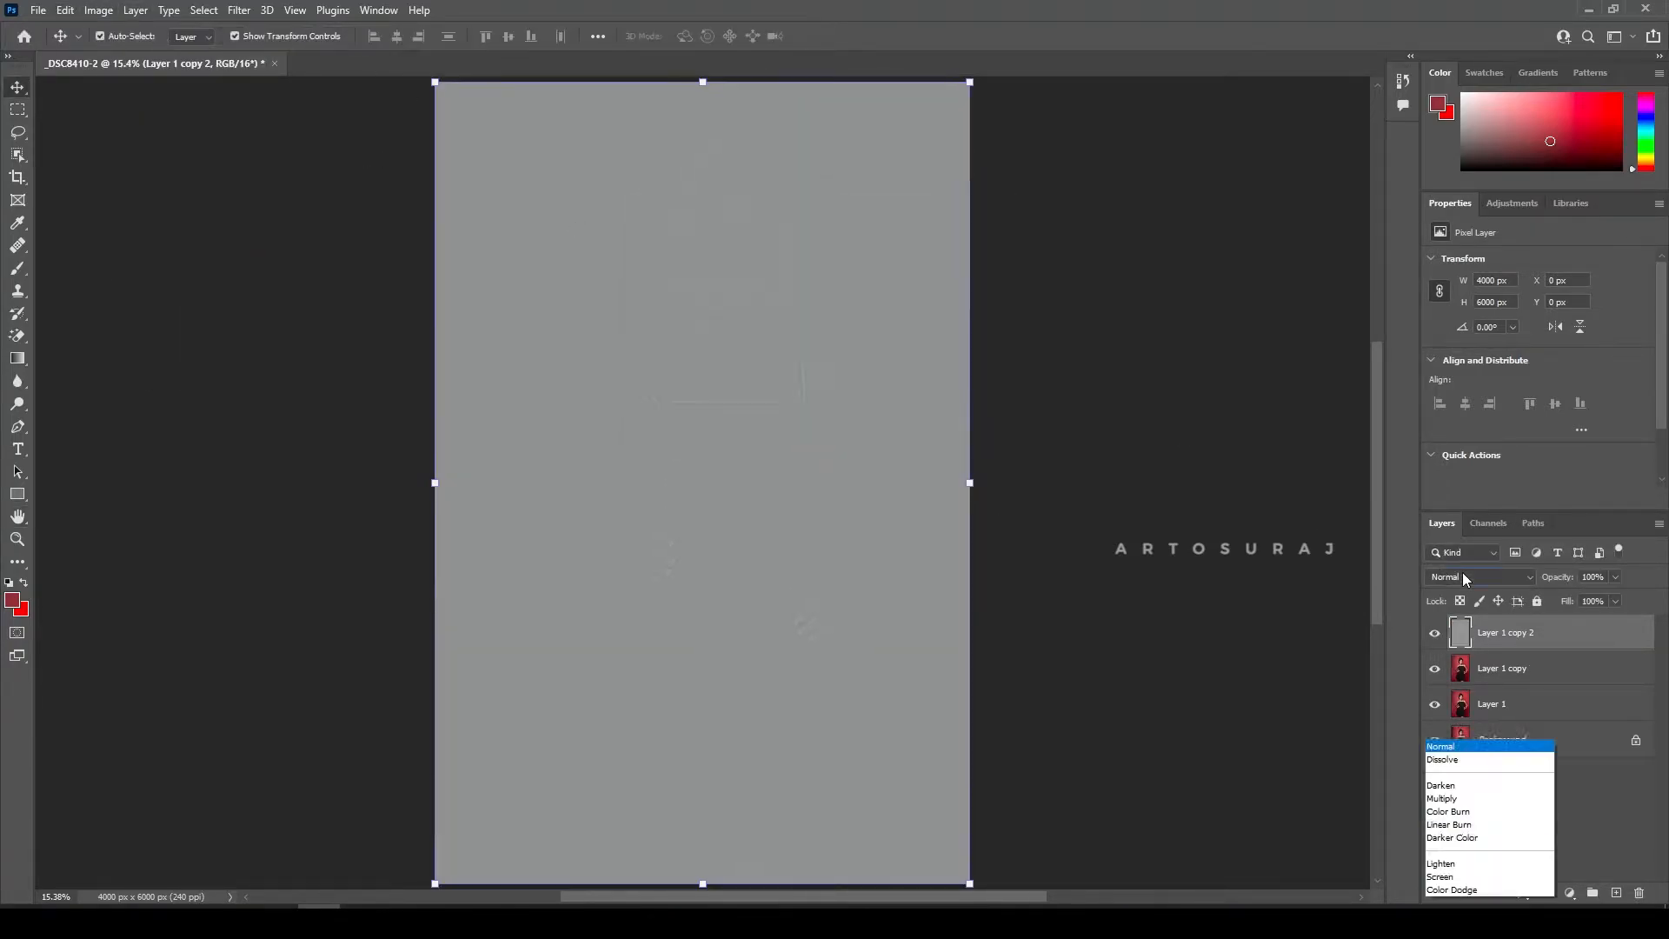
pyautogui.click(1453, 732)
pyautogui.click(1044, 512)
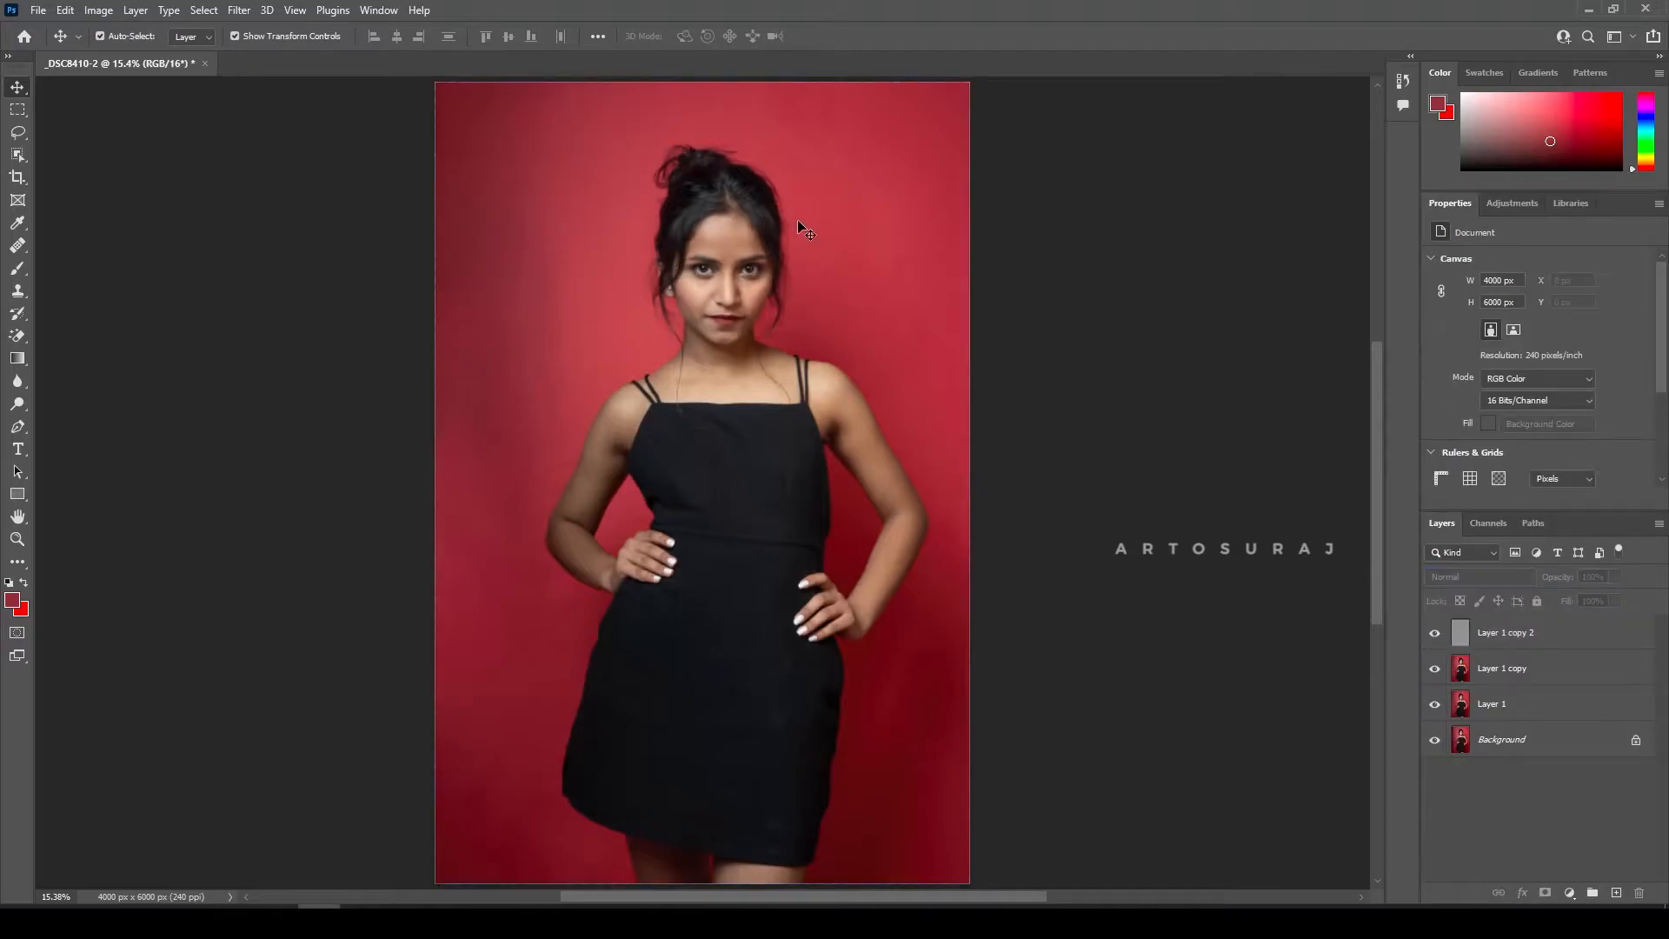
# Step: Lasso the forehead skin on Layer 1 copy, smooth it with a 24.9-pixel Gaussian Blur and clear the selection
pyautogui.scroll(10, 652, 179)
pyautogui.scroll(5, 771, 300)
pyautogui.click(1501, 668)
pyautogui.scroll(-1, 638, 444)
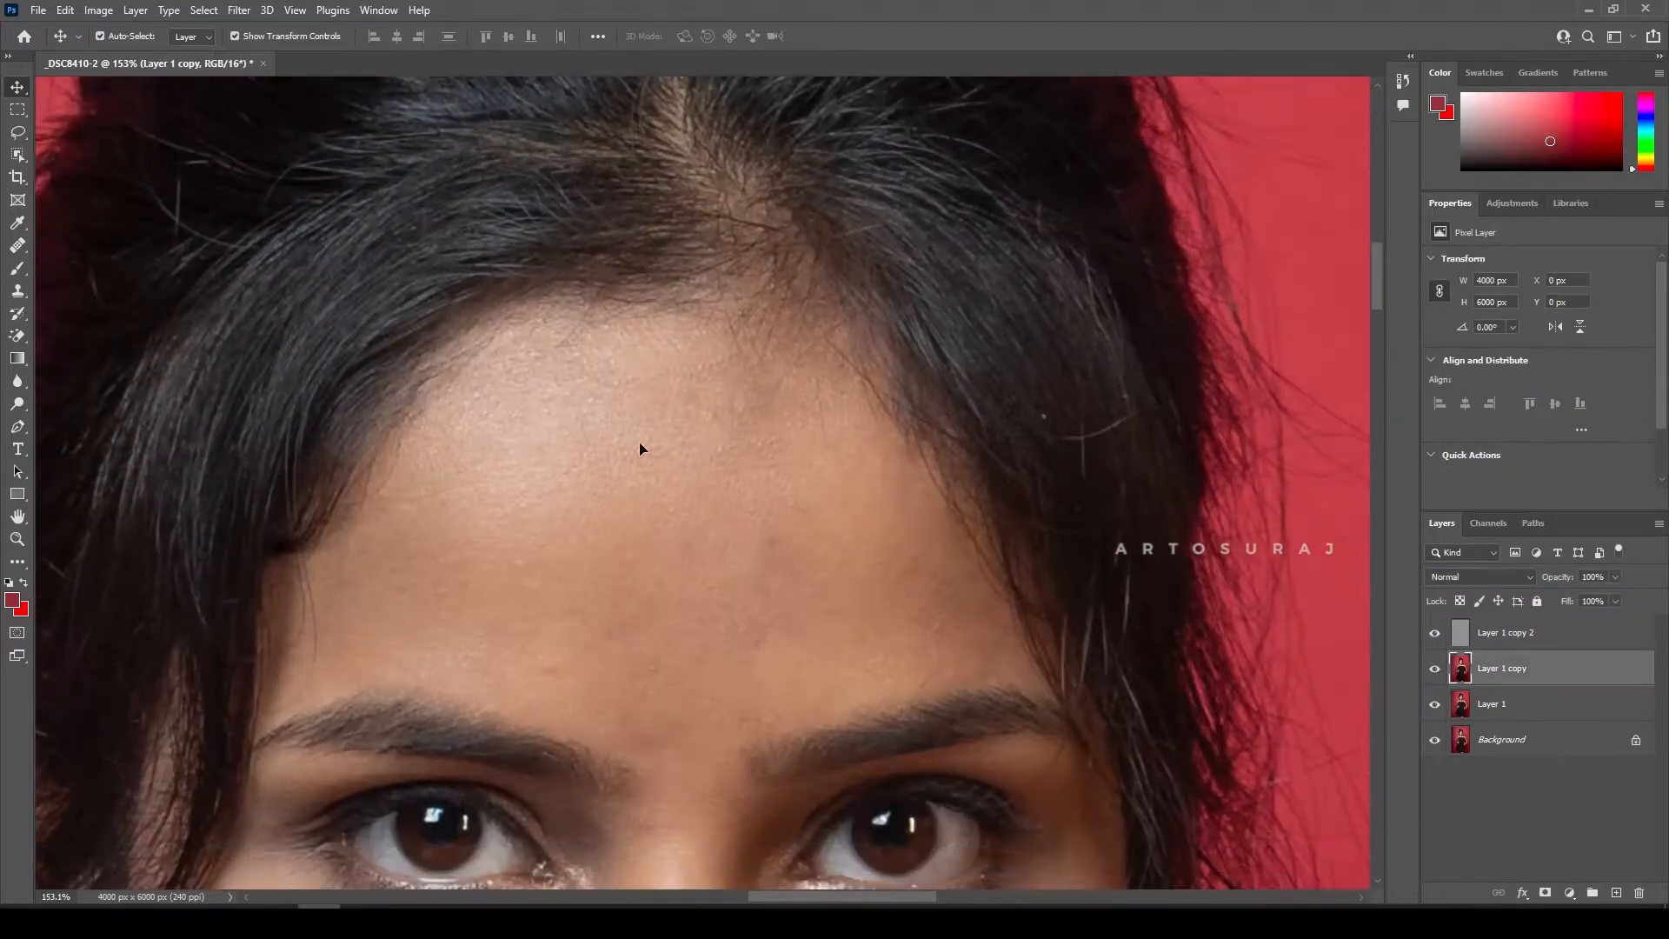
pyautogui.press('l')
pyautogui.hotkey('alt', 'l')
pyautogui.click(15, 135)
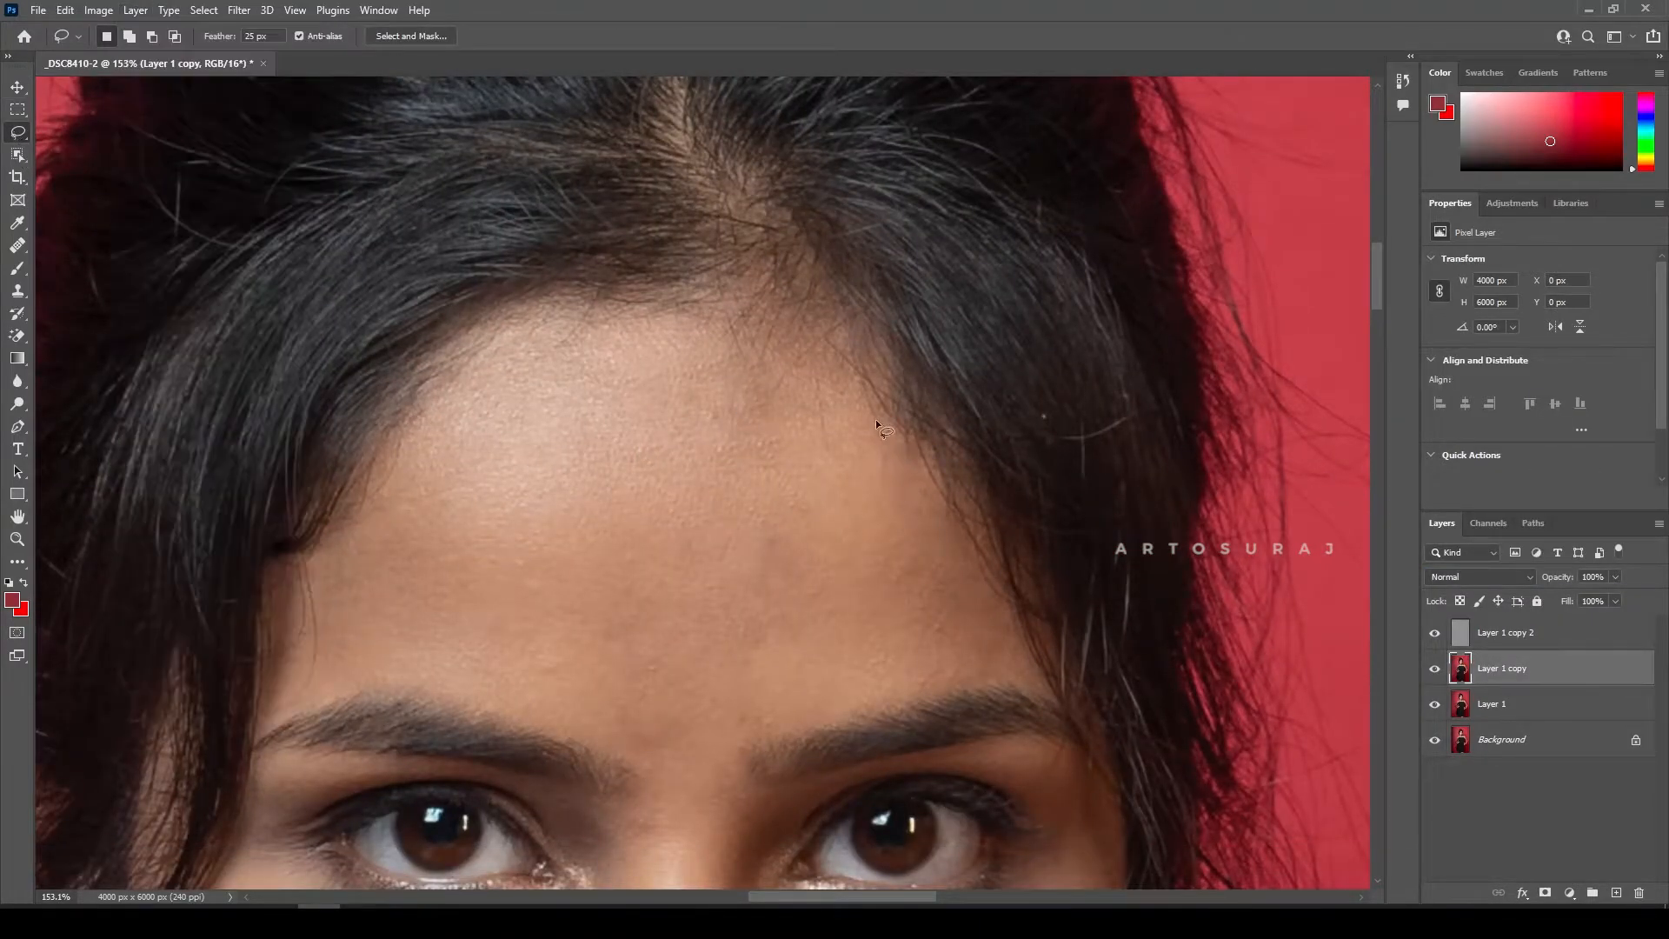
pyautogui.moveTo(875, 418)
pyautogui.mouseDown()
pyautogui.moveTo(788, 363)
pyautogui.moveTo(618, 314)
pyautogui.moveTo(517, 318)
pyautogui.moveTo(416, 436)
pyautogui.mouseUp()
pyautogui.moveTo(896, 430); pyautogui.dragTo(874, 418)
pyautogui.hotkey('ctrl', 'alt', 'f')
pyautogui.click(1292, 450)
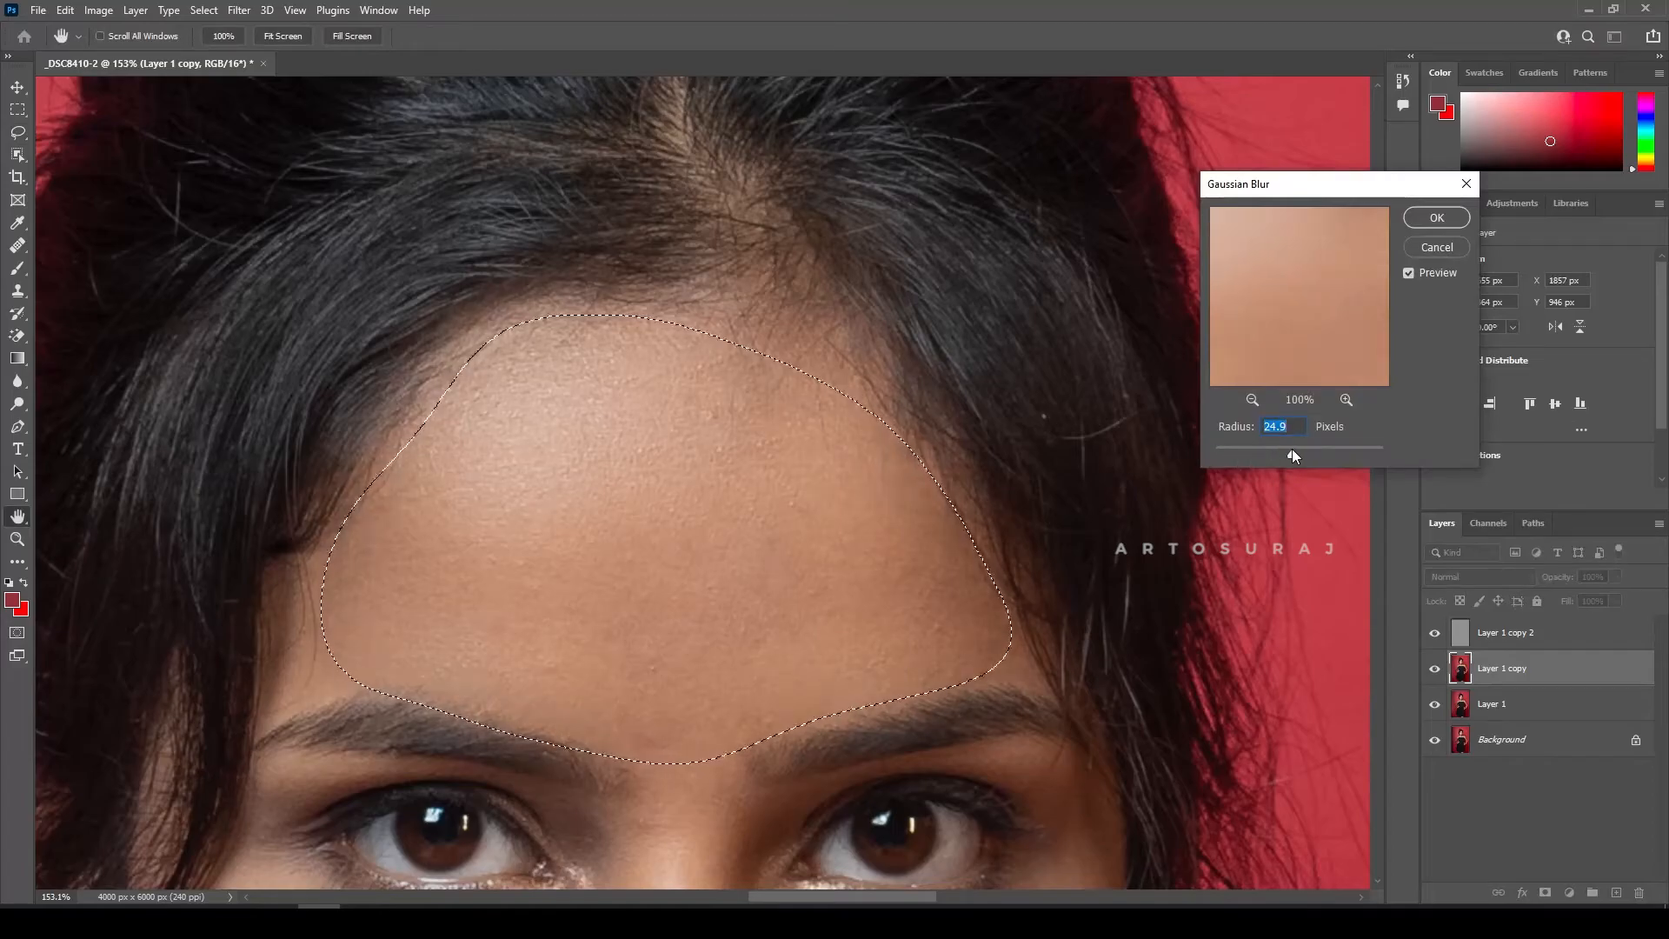
pyautogui.click(1428, 219)
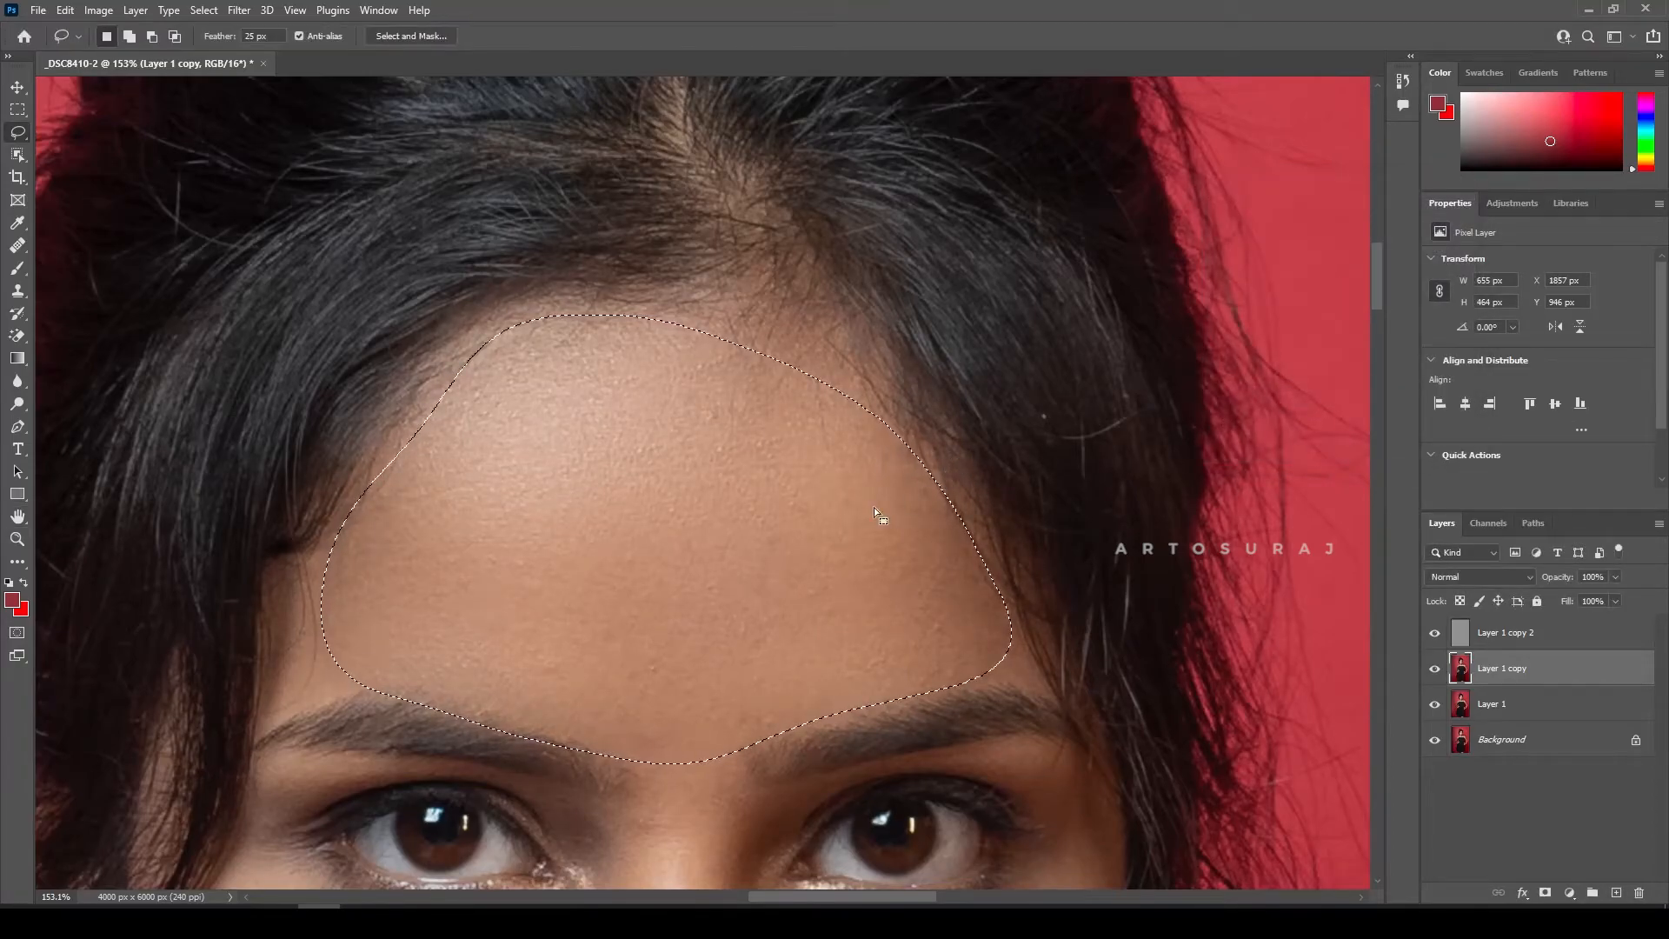
pyautogui.hotkey('ctrl', 'd')
# Step: Lasso the cheek on the earring side below the eye and smooth it with Gaussian Blur
pyautogui.scroll(-6, 828, 525)
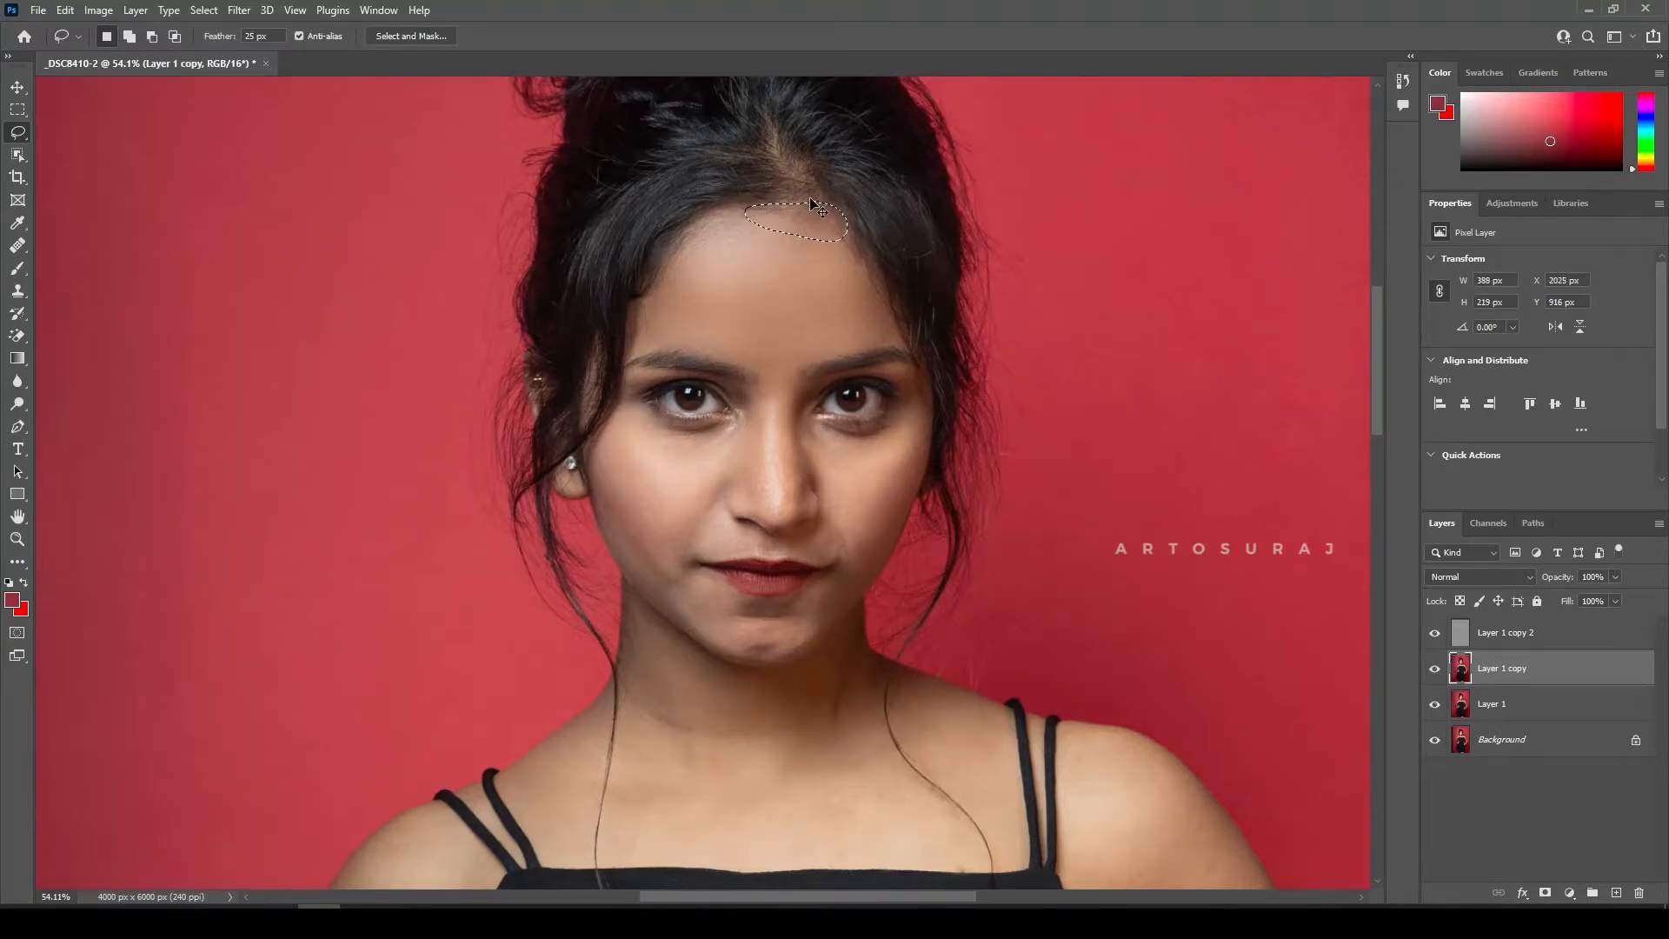
pyautogui.scroll(-2, 840, 543)
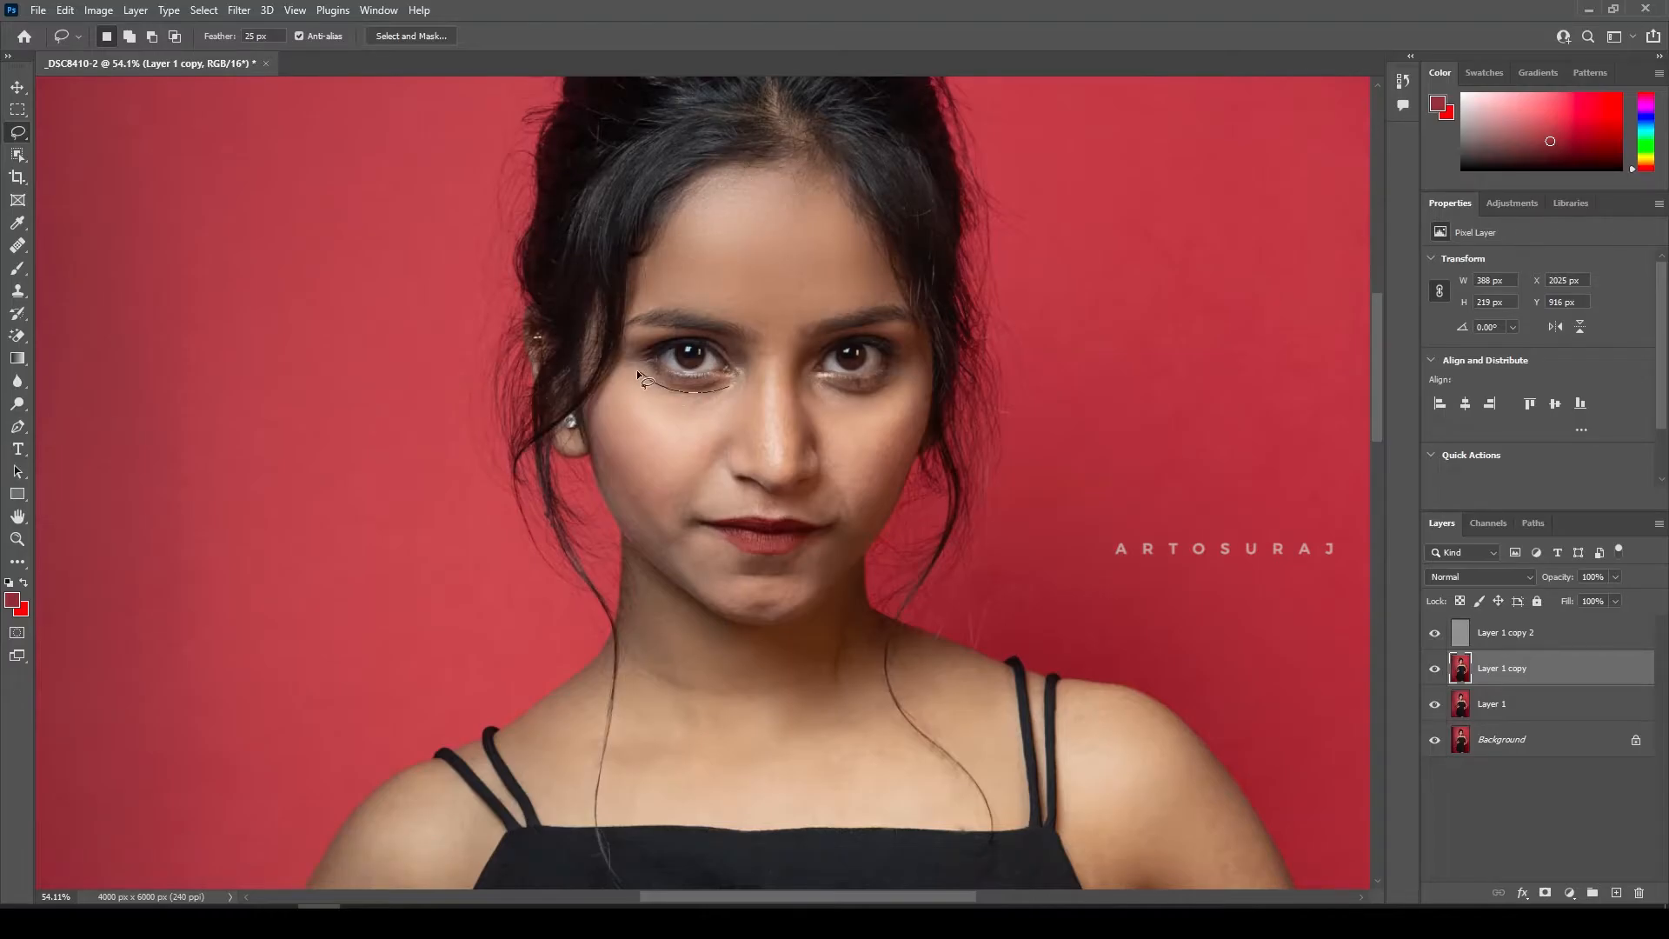
pyautogui.moveTo(728, 448); pyautogui.dragTo(710, 393)
pyautogui.scroll(5, 714, 461)
pyautogui.hotkey('ctrl', 'alt', 'f')
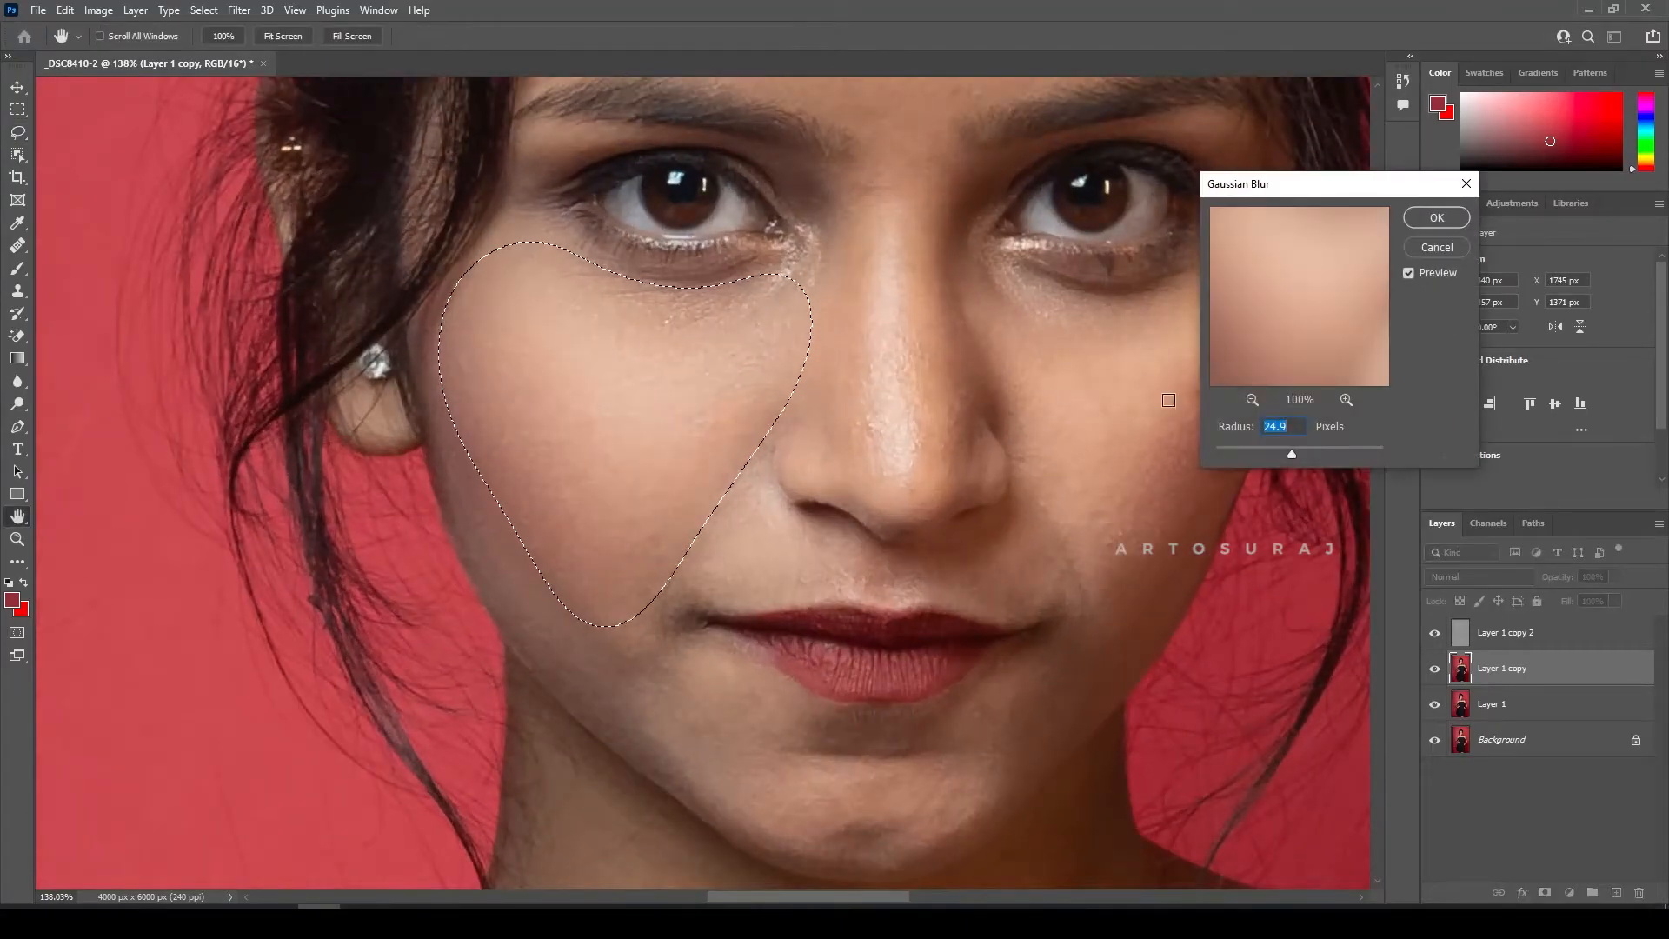
pyautogui.moveTo(1290, 453); pyautogui.dragTo(1287, 452)
pyautogui.click(1436, 217)
# Step: Lasso the skin between the eyebrows down to the upper nose bridge and smooth it with Gaussian Blur
pyautogui.scroll(2, 904, 250)
pyautogui.moveTo(978, 158)
pyautogui.mouseDown()
pyautogui.moveTo(946, 146)
pyautogui.moveTo(861, 213)
pyautogui.moveTo(839, 267)
pyautogui.moveTo(846, 329)
pyautogui.moveTo(935, 318)
pyautogui.moveTo(978, 158)
pyautogui.mouseUp()
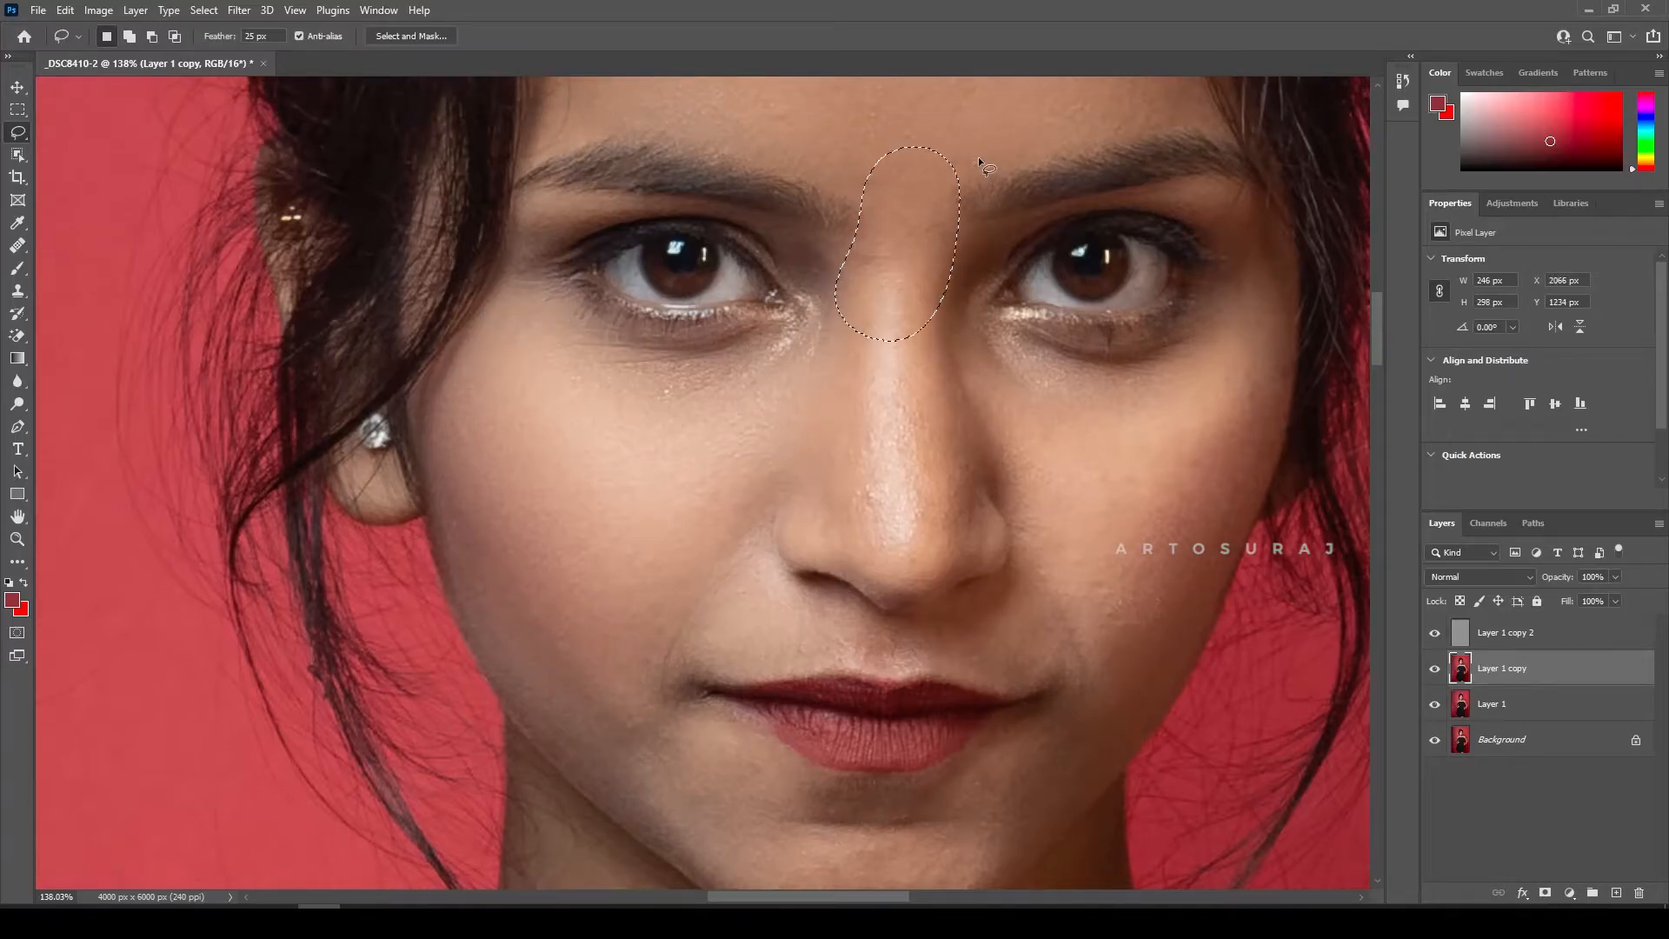
pyautogui.hotkey('ctrl', 'alt', 'f')
pyautogui.click(1437, 217)
# Step: Lasso the ridge of the nose and smooth it with Gaussian Blur at an adjusted radius
pyautogui.moveTo(941, 327); pyautogui.dragTo(953, 489)
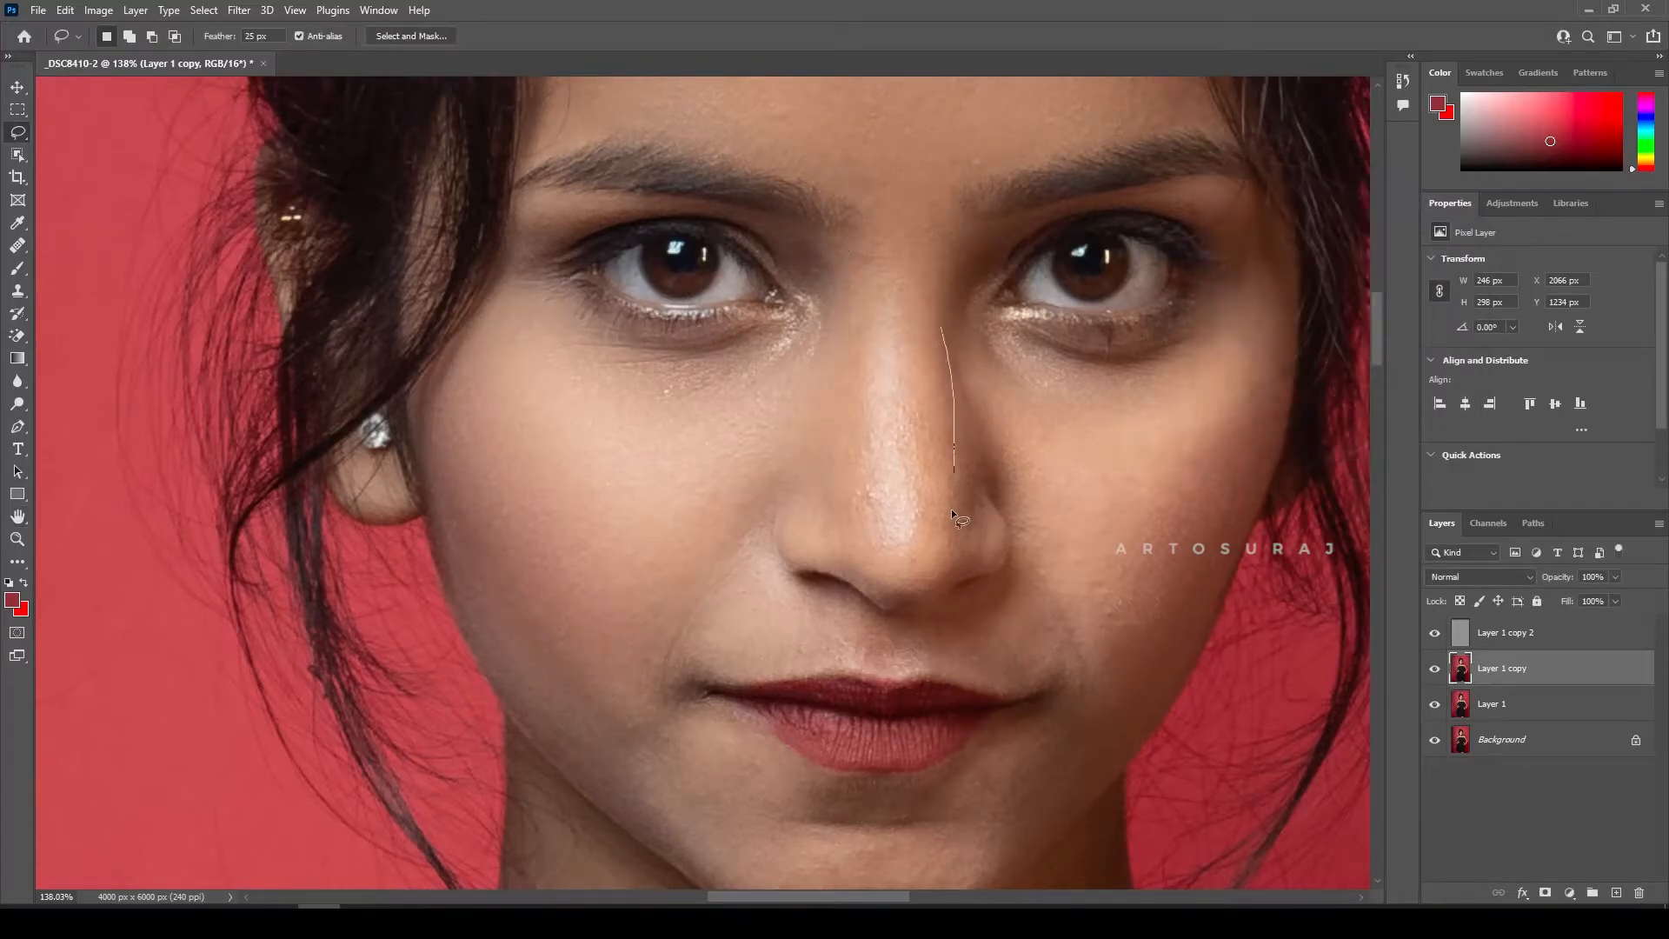
pyautogui.moveTo(936, 325); pyautogui.dragTo(941, 327)
pyautogui.hotkey('ctrl', 'alt', 'f')
pyautogui.moveTo(1234, 449); pyautogui.dragTo(1279, 453)
pyautogui.click(1437, 217)
# Step: Lasso the cheek on the right side of the face and smooth it with a 10-pixel Gaussian Blur
pyautogui.moveTo(1215, 352); pyautogui.dragTo(994, 351)
pyautogui.moveTo(1289, 294); pyautogui.dragTo(1193, 372)
pyautogui.hotkey('ctrl', 'alt', 'f')
pyautogui.moveTo(1279, 448)
pyautogui.mouseDown()
pyautogui.moveTo(1301, 450)
pyautogui.moveTo(1286, 457)
pyautogui.mouseUp()
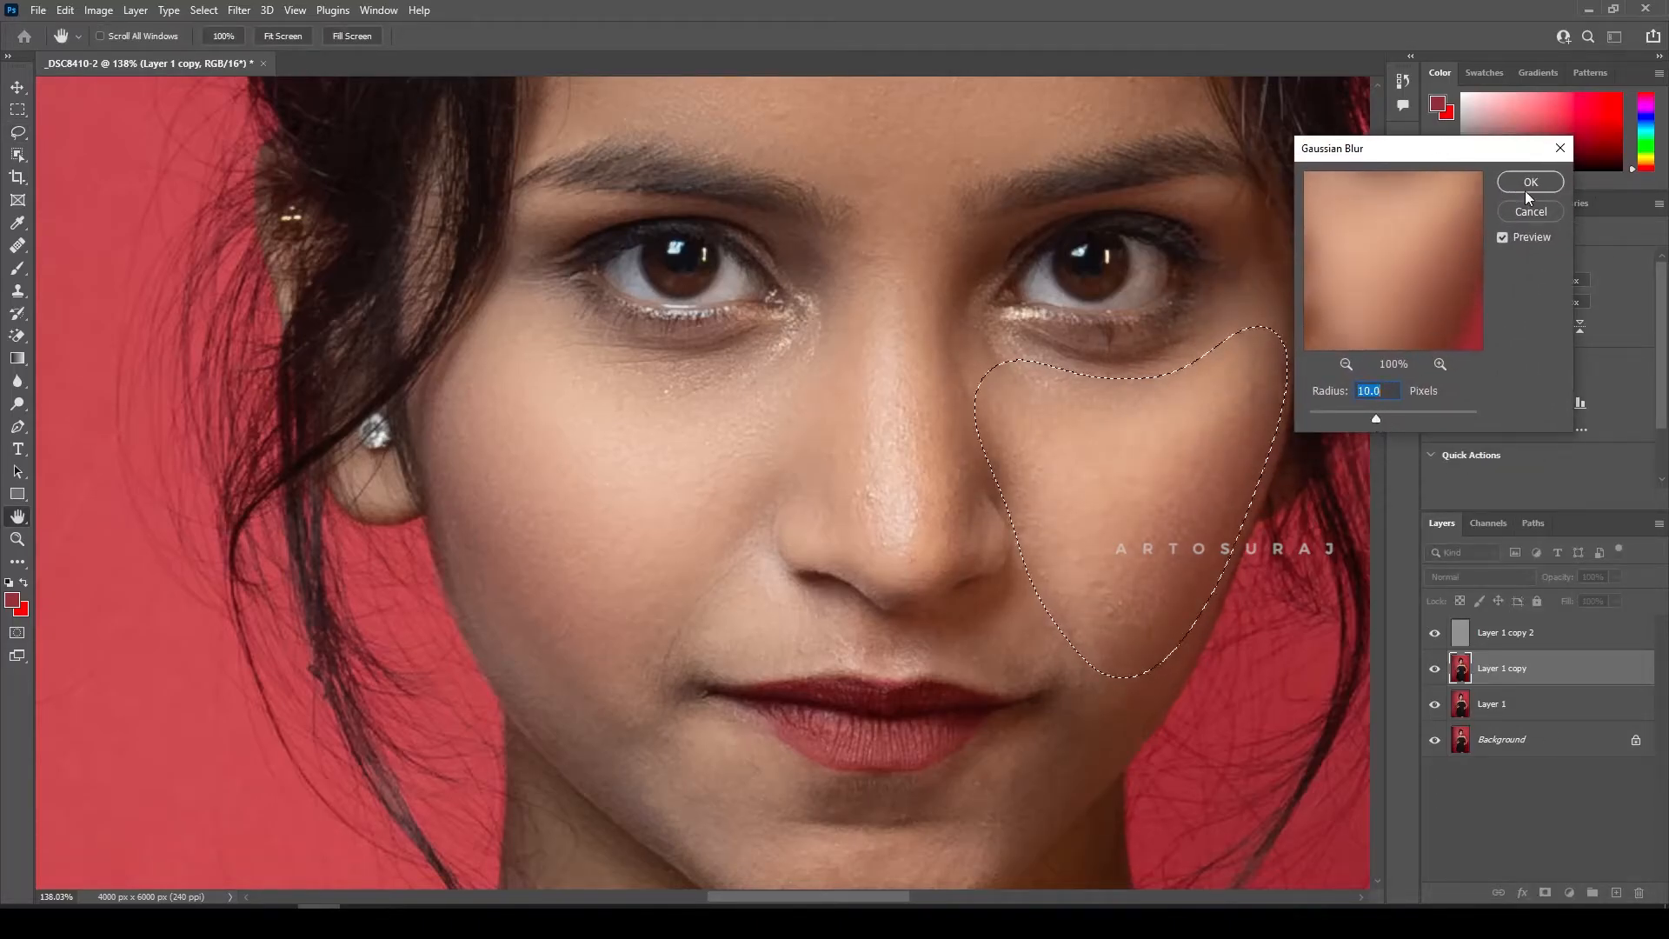
pyautogui.click(1529, 183)
# Step: Lasso the skin from beside the right mouth corner down to the jaw and apply a 10-pixel Gaussian Blur
pyautogui.scroll(-5, 1136, 573)
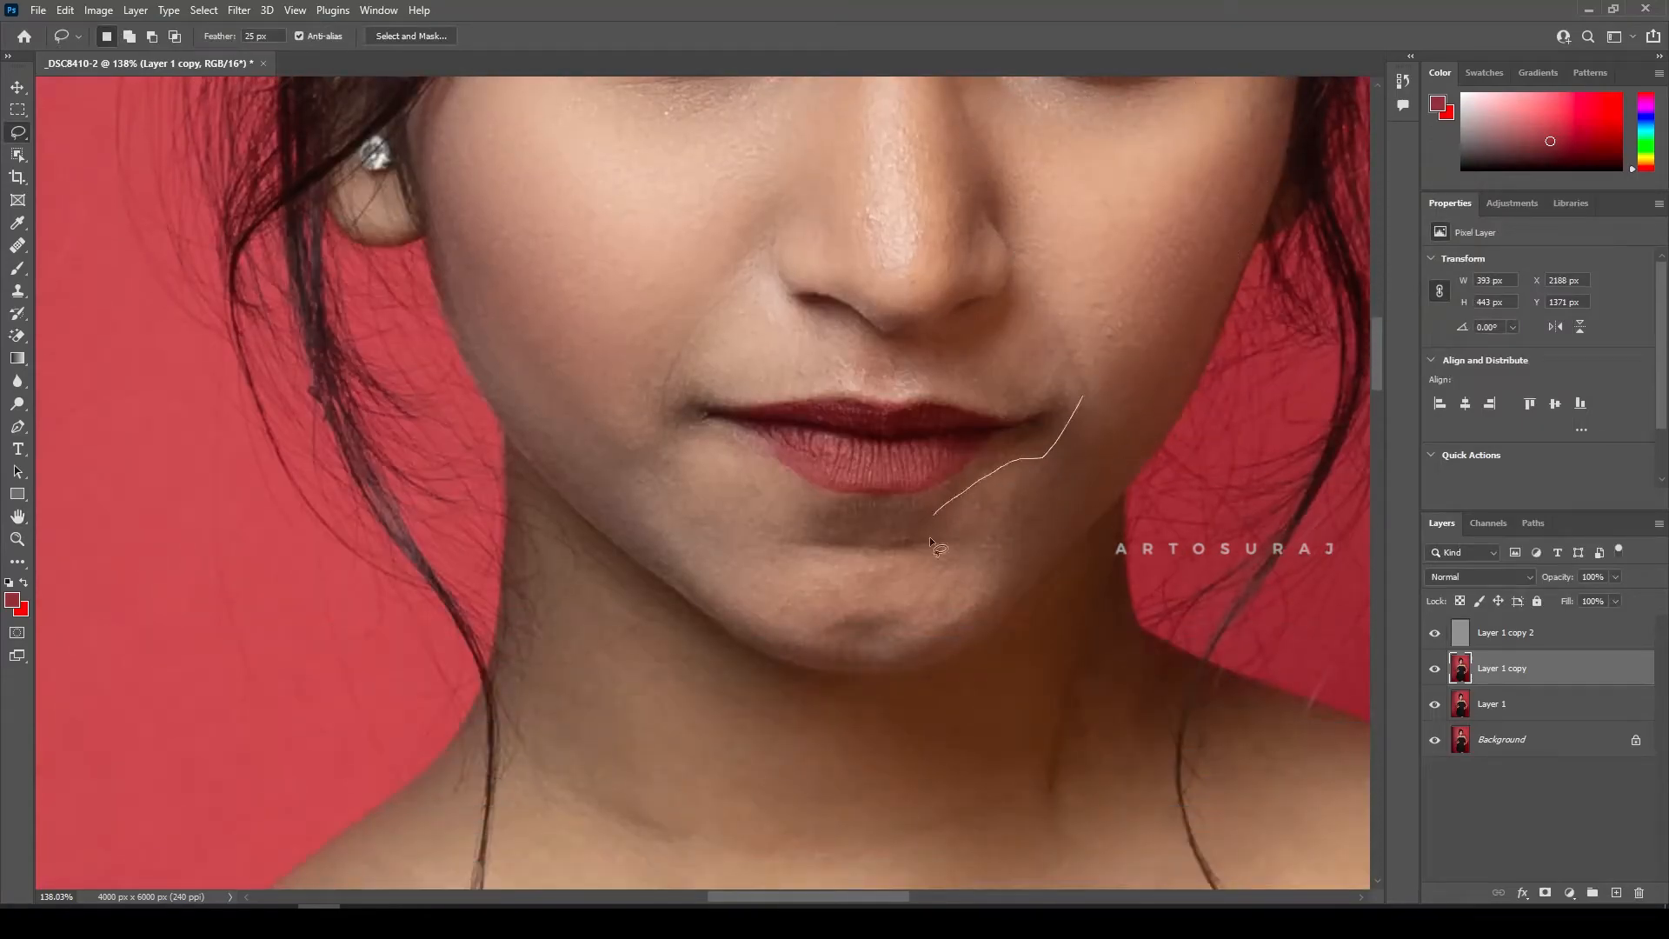
pyautogui.moveTo(1183, 285); pyautogui.dragTo(1087, 407)
pyautogui.hotkey('ctrl', 'alt', 'f')
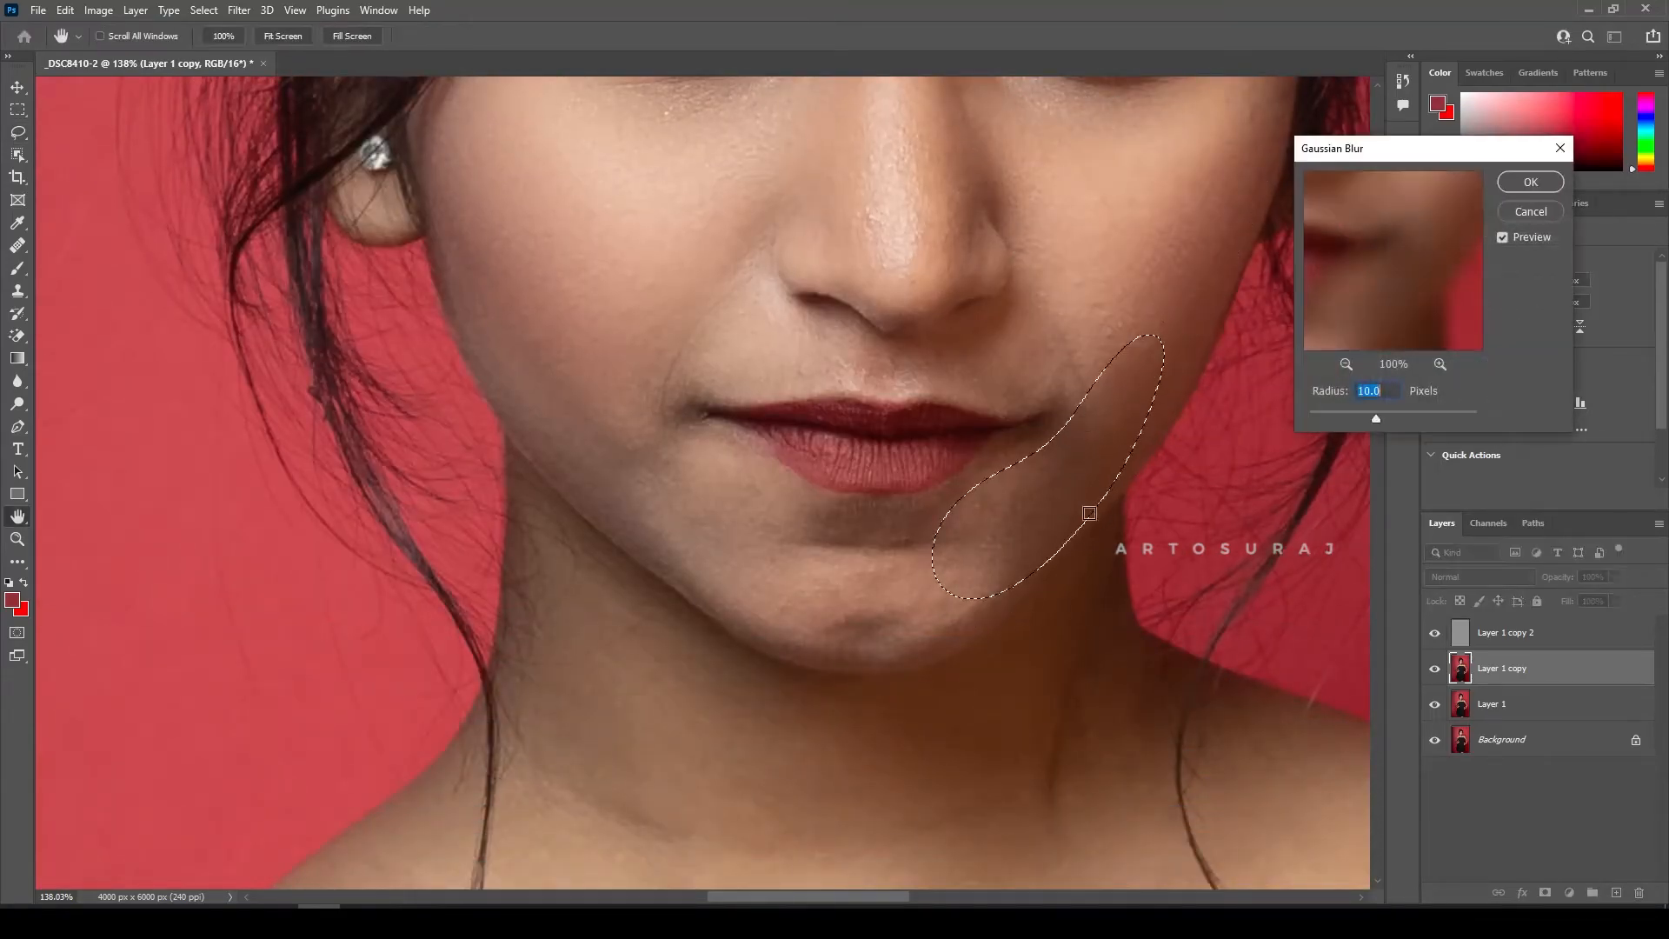
pyautogui.click(1529, 183)
# Step: Lasso the chin below the lower lip, smooth it with a 10-pixel Gaussian Blur and clear the selection
pyautogui.moveTo(911, 516); pyautogui.dragTo(732, 492)
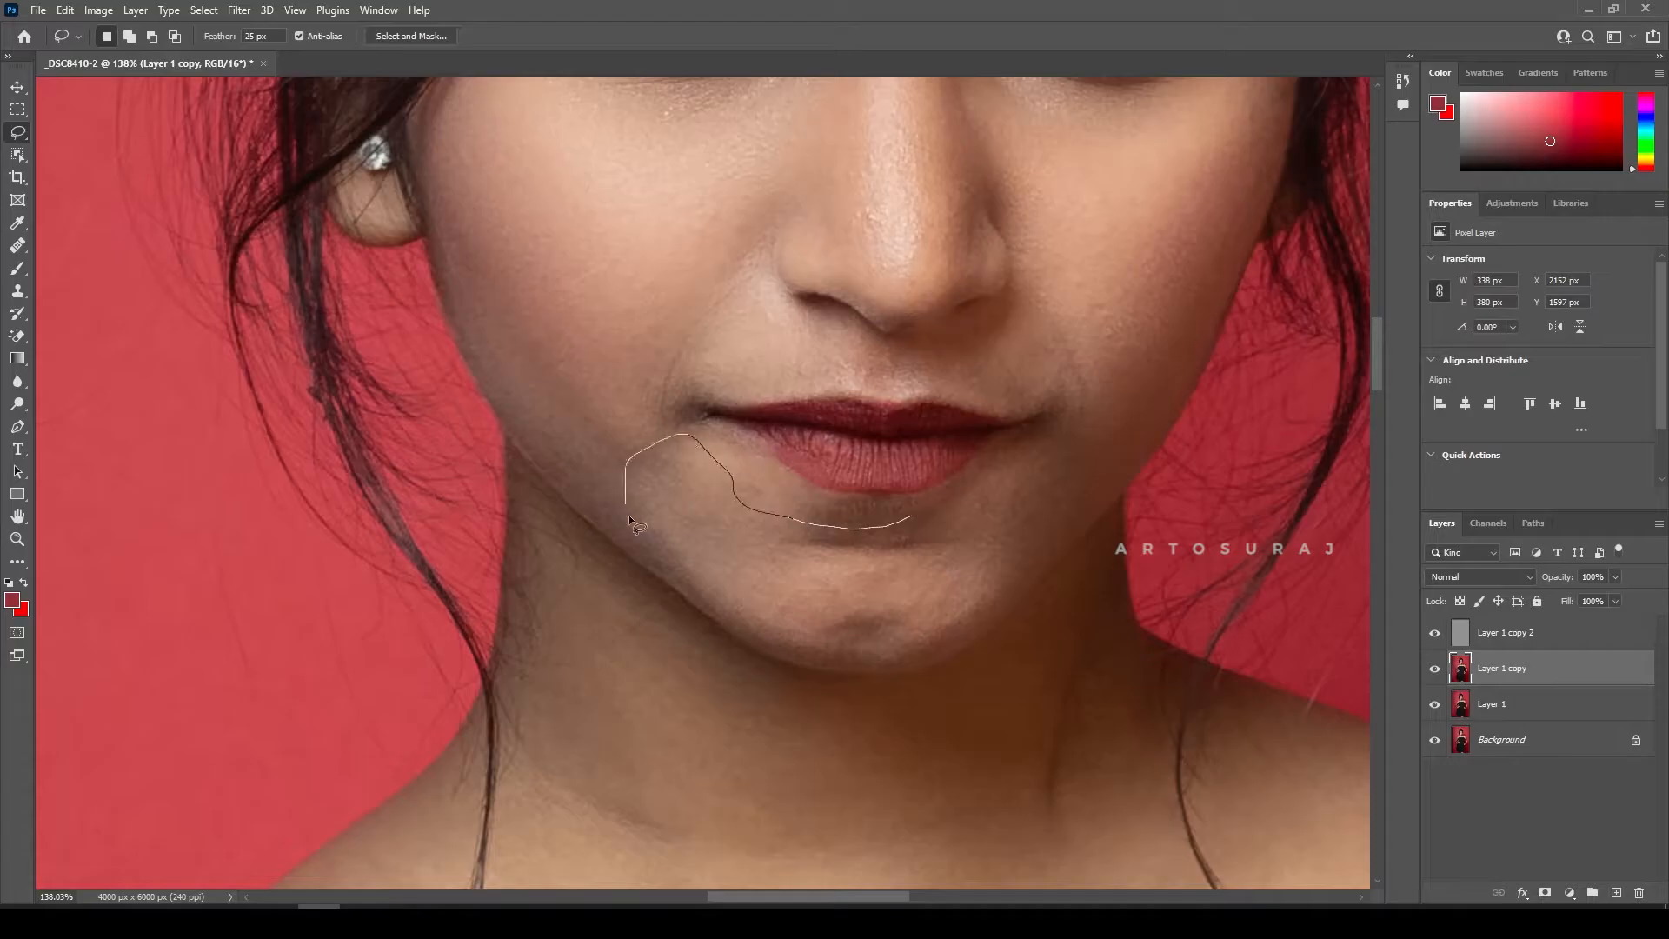
pyautogui.moveTo(939, 503); pyautogui.dragTo(943, 509)
pyautogui.hotkey('ctrl', 'alt', 'f')
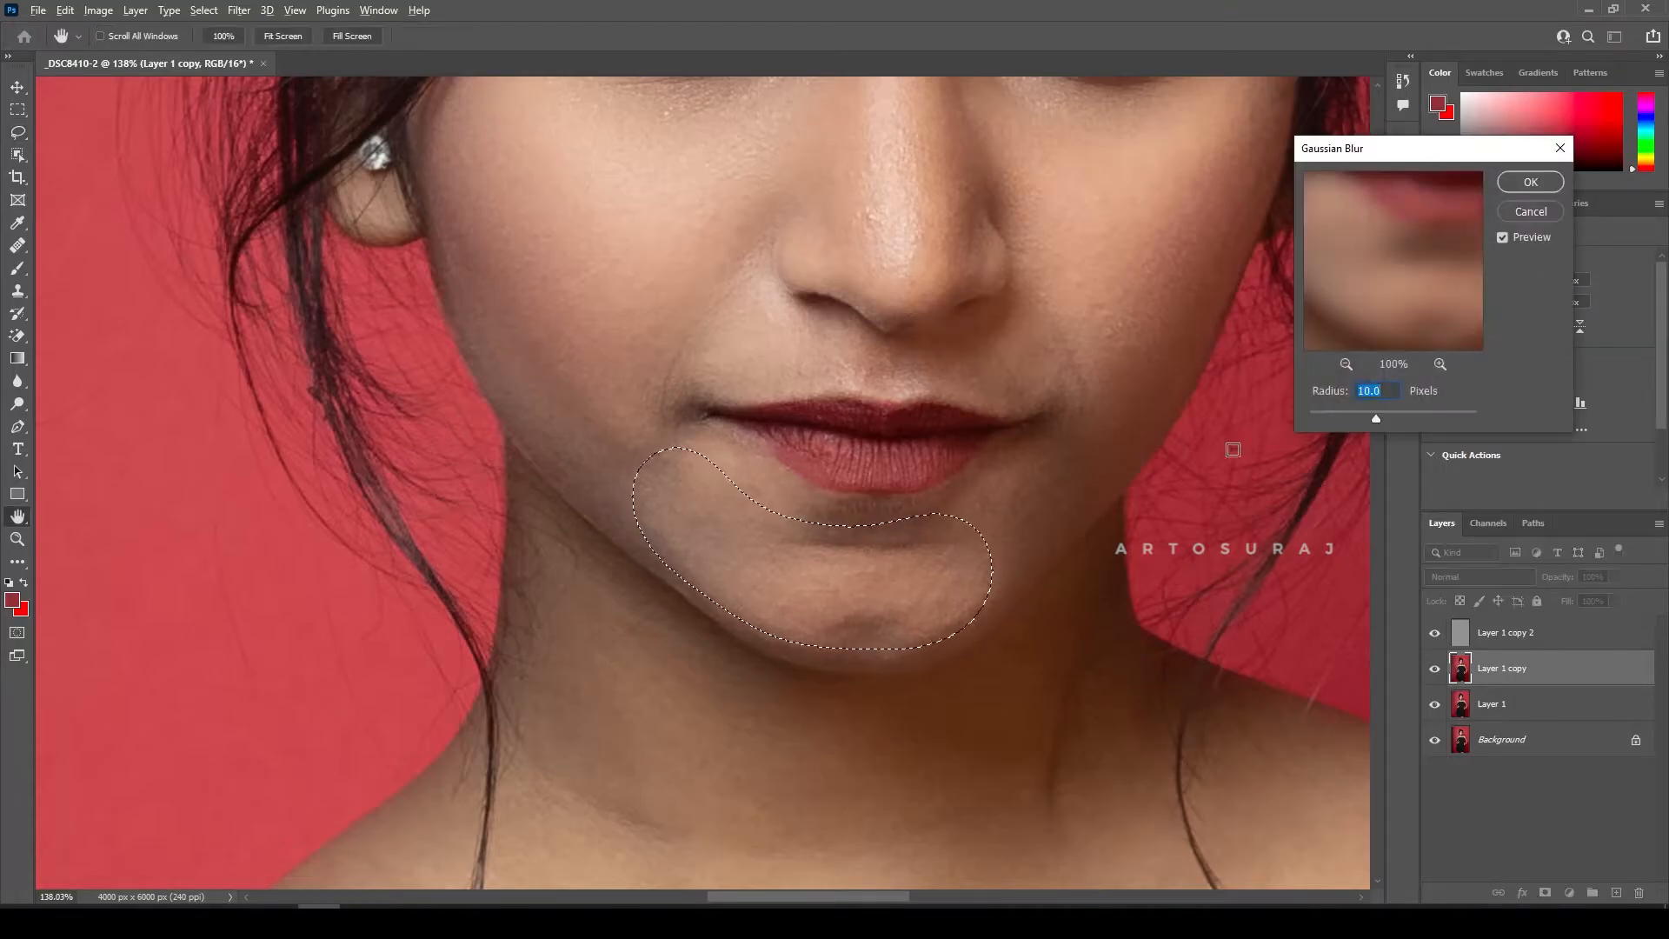
pyautogui.click(1529, 184)
pyautogui.hotkey('ctrl', 'd')
pyautogui.moveTo(626, 420); pyautogui.dragTo(760, 589)
pyautogui.press('v')
pyautogui.moveTo(828, 544); pyautogui.dragTo(821, 597)
pyautogui.hotkey('ctrl', 'z')
pyautogui.press('l')
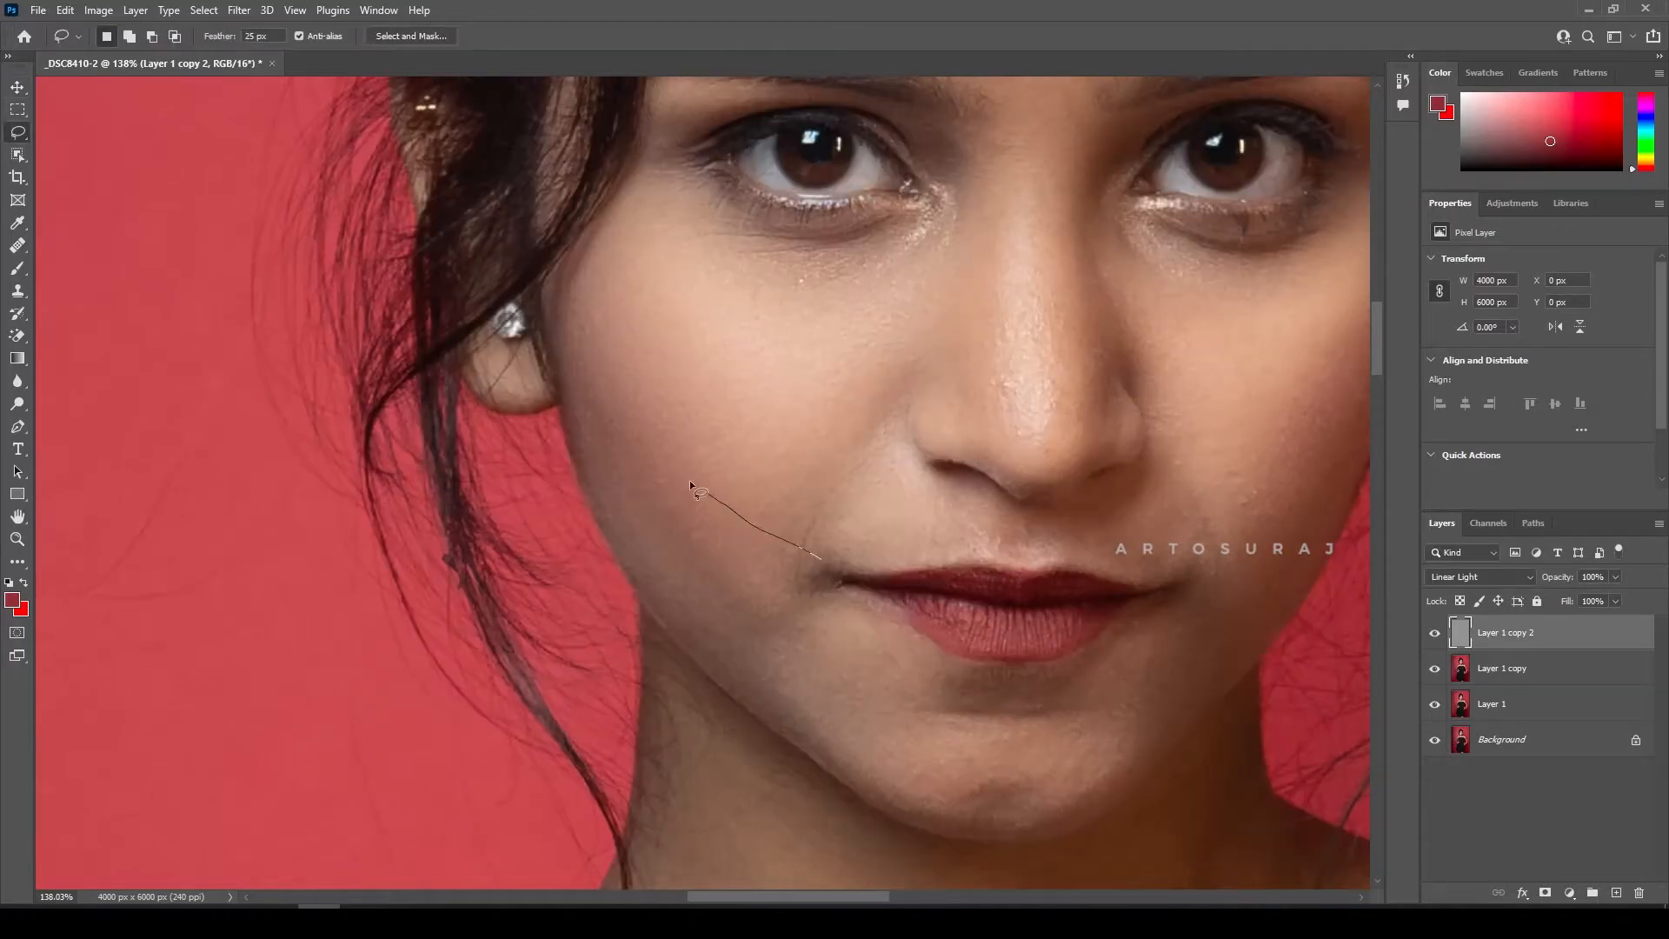
pyautogui.moveTo(821, 622); pyautogui.dragTo(821, 559)
pyautogui.hotkey('ctrl', 'alt', 'f')
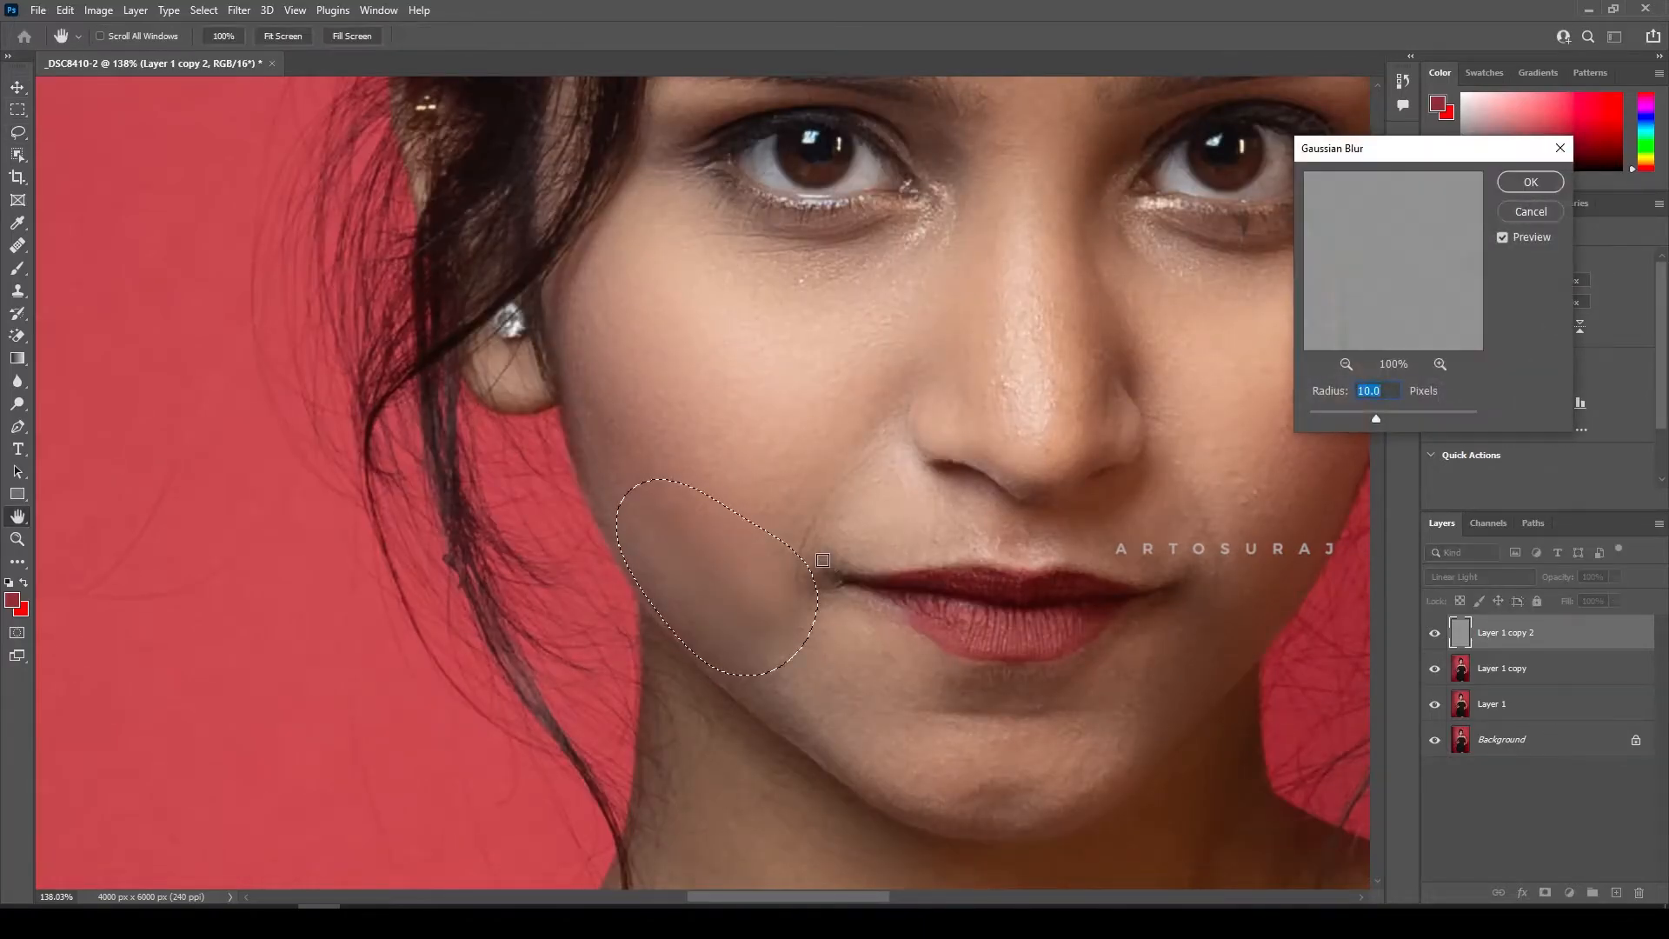
pyautogui.moveTo(1376, 418); pyautogui.dragTo(1387, 417)
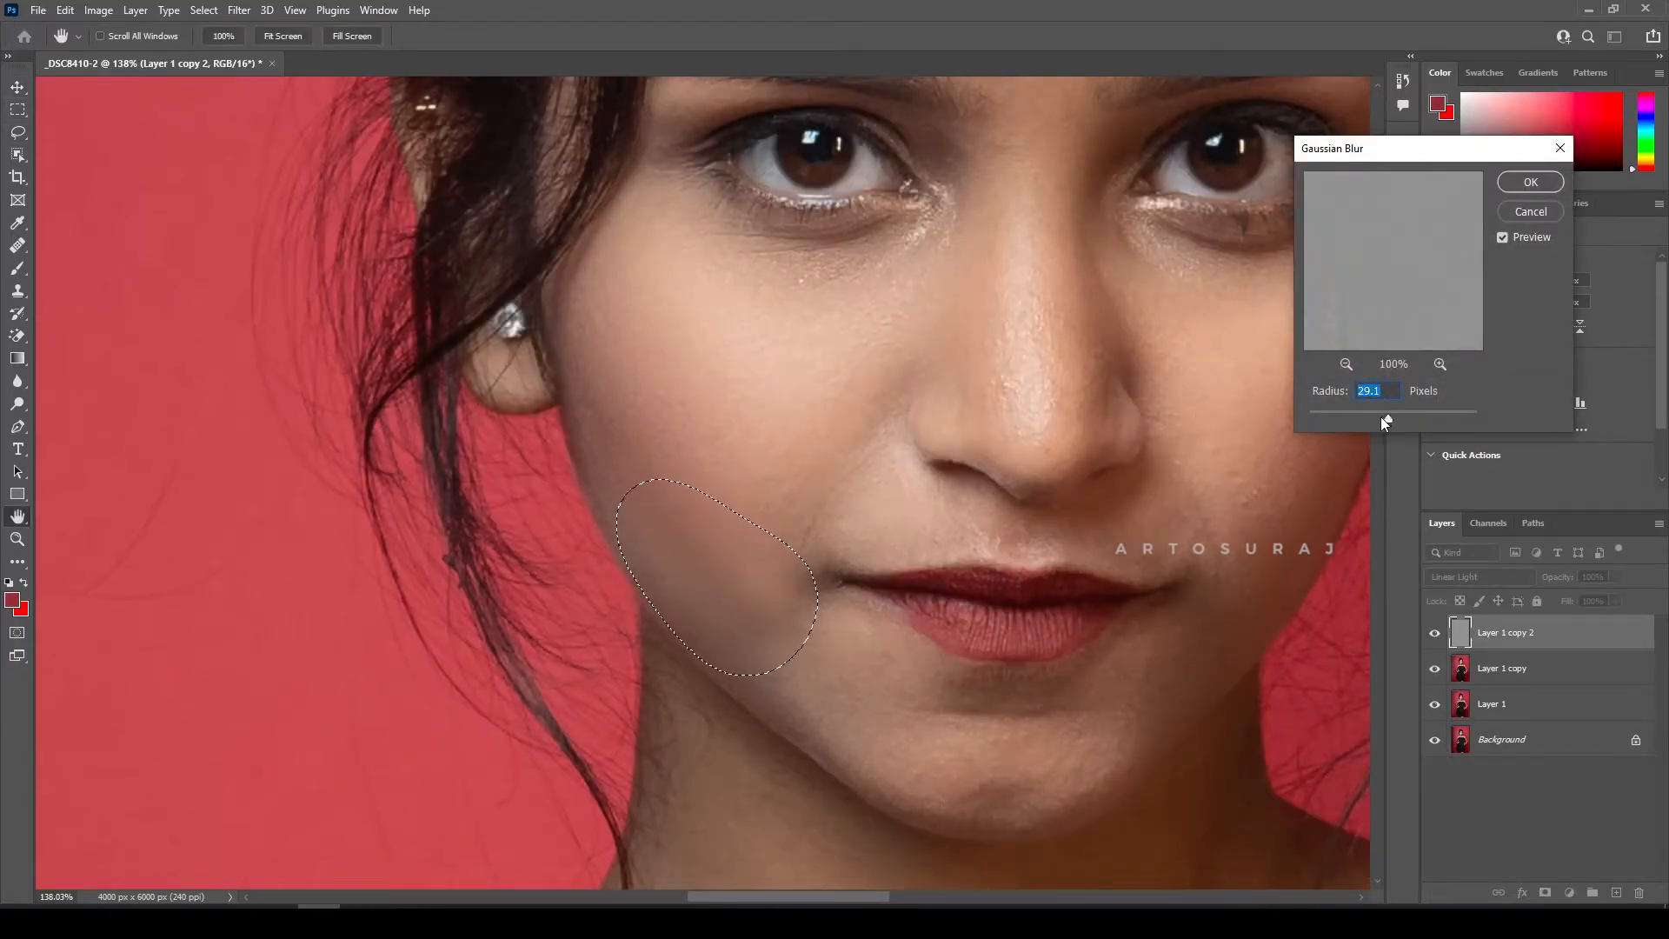
pyautogui.click(1541, 212)
# Step: On Layer 1 copy, lasso the lower cheek beside the left mouth corner, apply a 10-pixel Gaussian Blur and clear the selection
pyautogui.click(1503, 669)
pyautogui.moveTo(762, 713); pyautogui.dragTo(807, 561)
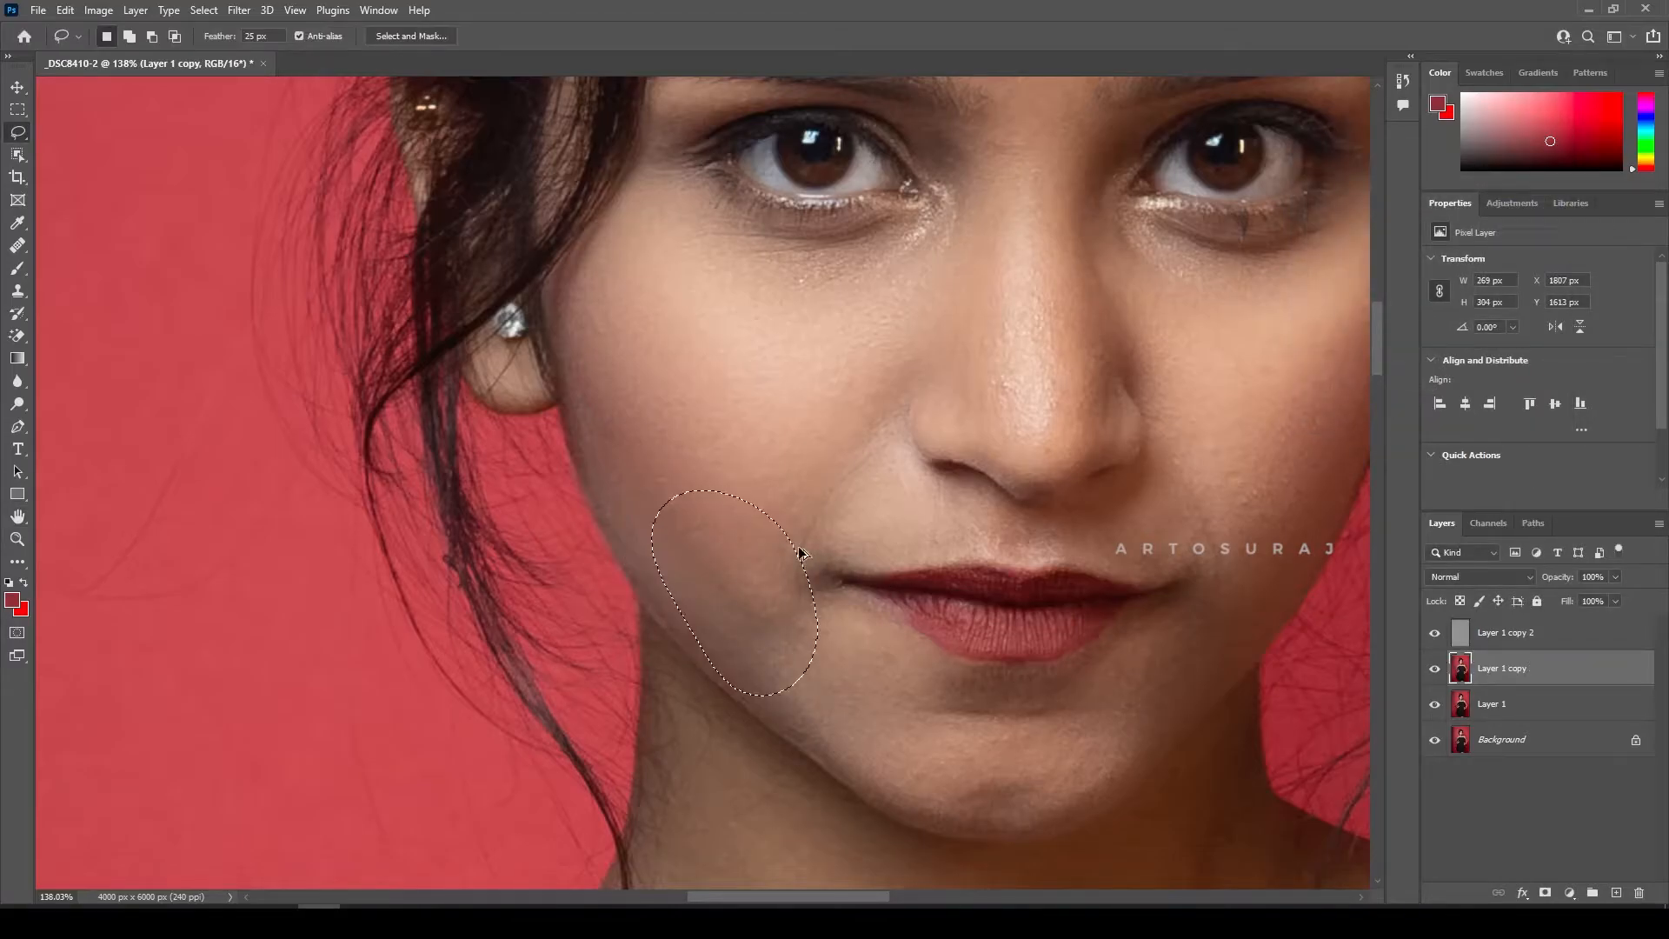
pyautogui.hotkey('ctrl', 'alt', 'c')
pyautogui.click(976, 249)
pyautogui.hotkey('ctrl', 'alt', 'f')
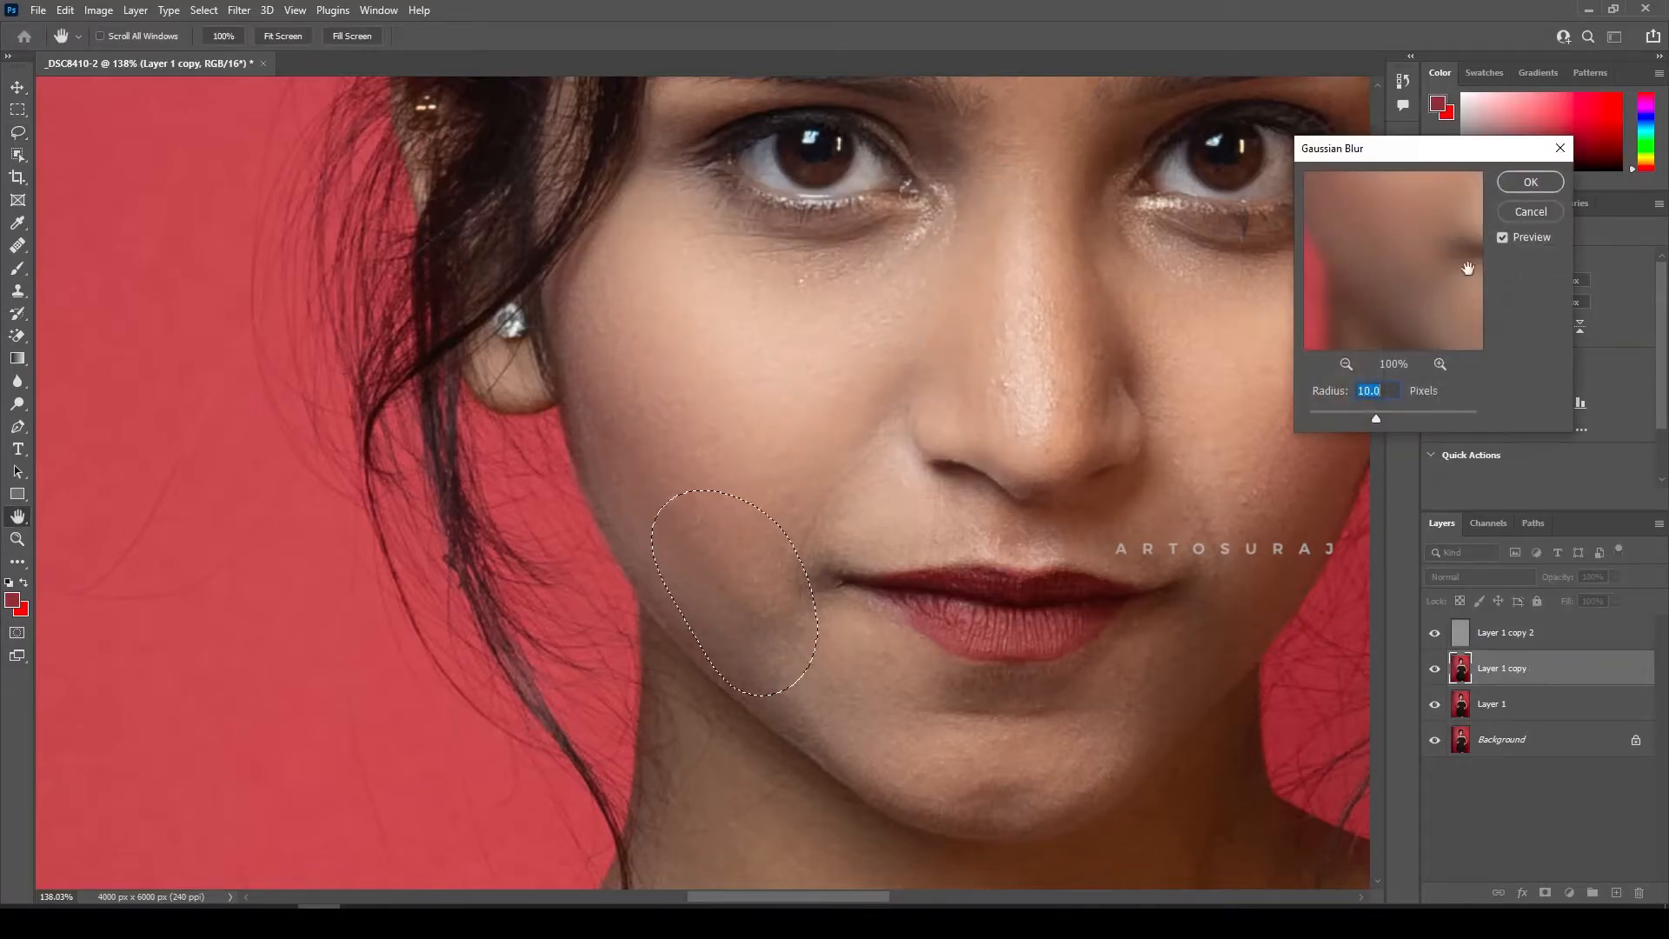
pyautogui.click(1517, 180)
pyautogui.hotkey('ctrl', '0')
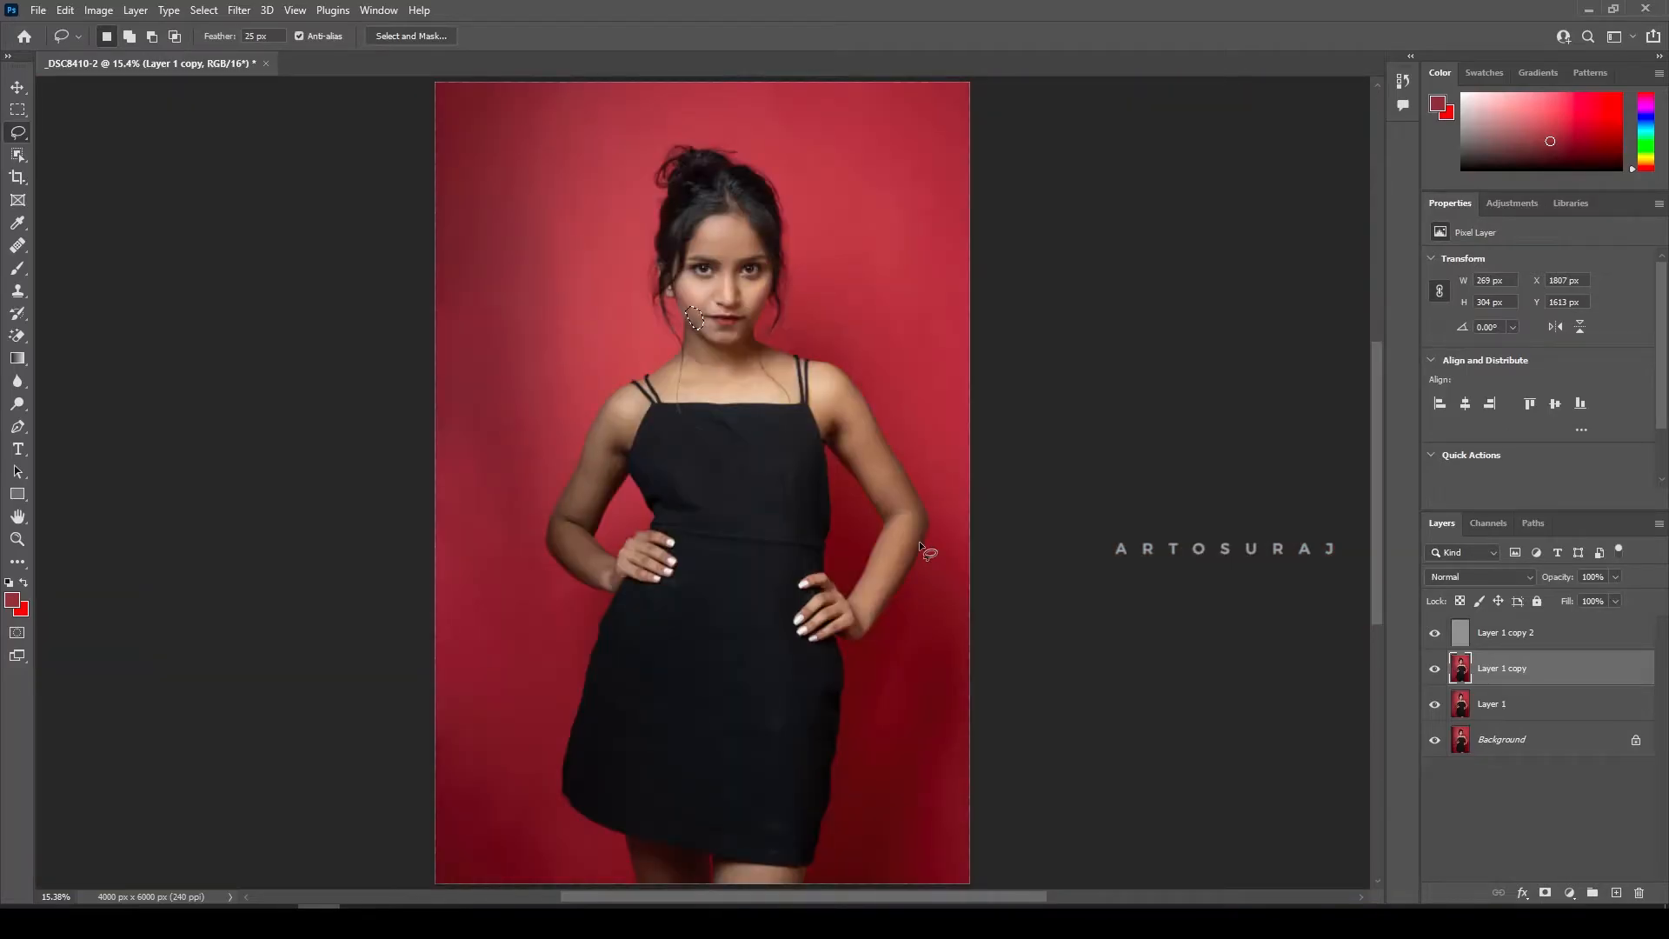
pyautogui.scroll(9, 664, 268)
pyautogui.hotkey('ctrl', 'd')
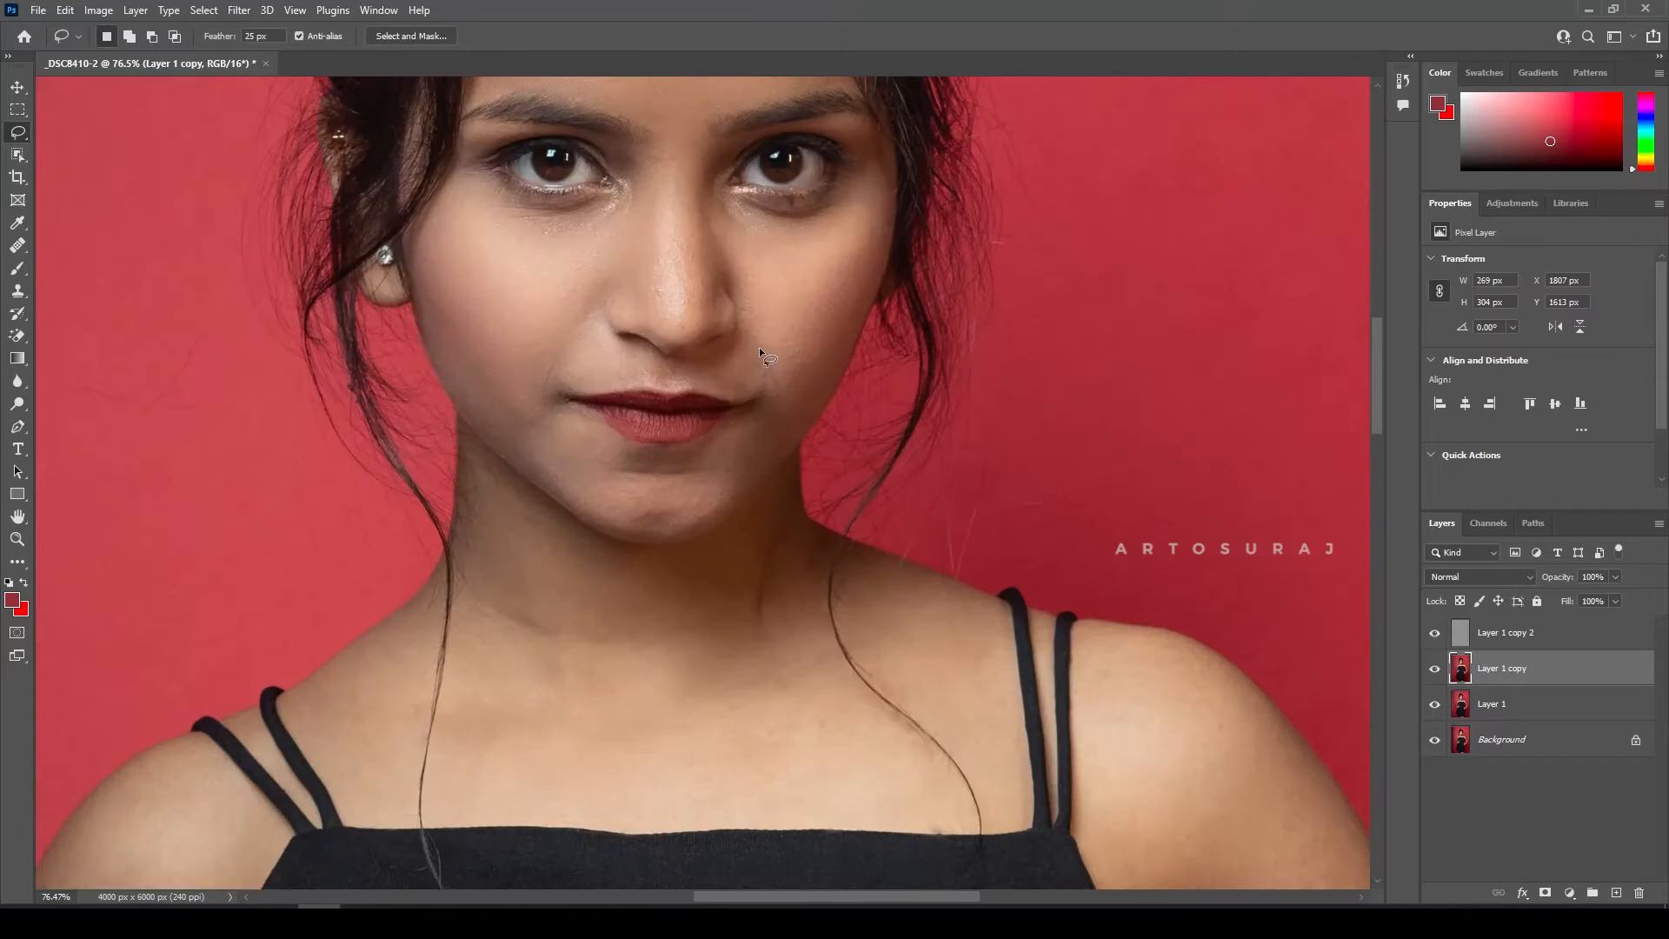
# Step: Lasso the skin between the nose and the right mouth corner and smooth it with Gaussian Blur
pyautogui.moveTo(754, 342); pyautogui.dragTo(753, 345)
pyautogui.hotkey('ctrl', 'alt', 'f')
pyautogui.click(1535, 184)
# Step: Lasso the neck from under the jaw down to the collarbone and smooth it with Gaussian Blur
pyautogui.moveTo(426, 799)
pyautogui.mouseDown()
pyautogui.moveTo(736, 725)
pyautogui.moveTo(804, 578)
pyautogui.moveTo(731, 516)
pyautogui.moveTo(621, 557)
pyautogui.mouseUp()
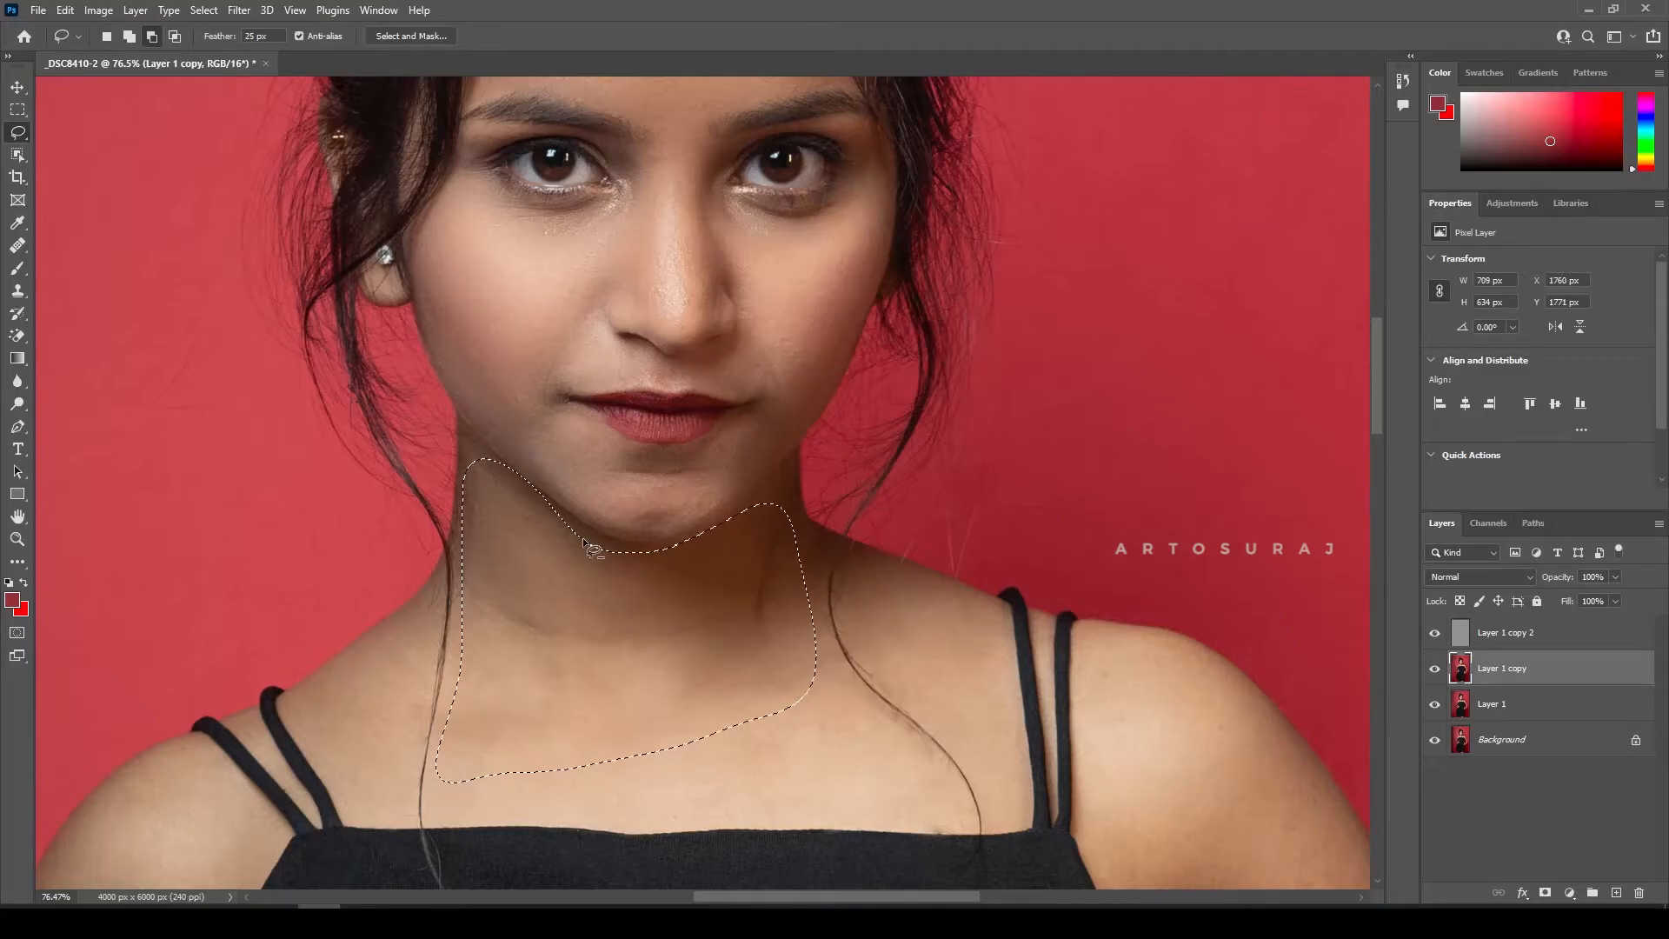
pyautogui.hotkey('ctrl', 'alt', 'f')
pyautogui.click(1529, 182)
# Step: Lasso the upper chest just above the dress neckline and smooth it with an 8.4-pixel Gaussian Blur
pyautogui.moveTo(825, 689); pyautogui.dragTo(487, 763)
pyautogui.moveTo(936, 728); pyautogui.dragTo(827, 688)
pyautogui.hotkey('ctrl', 'alt', 'f')
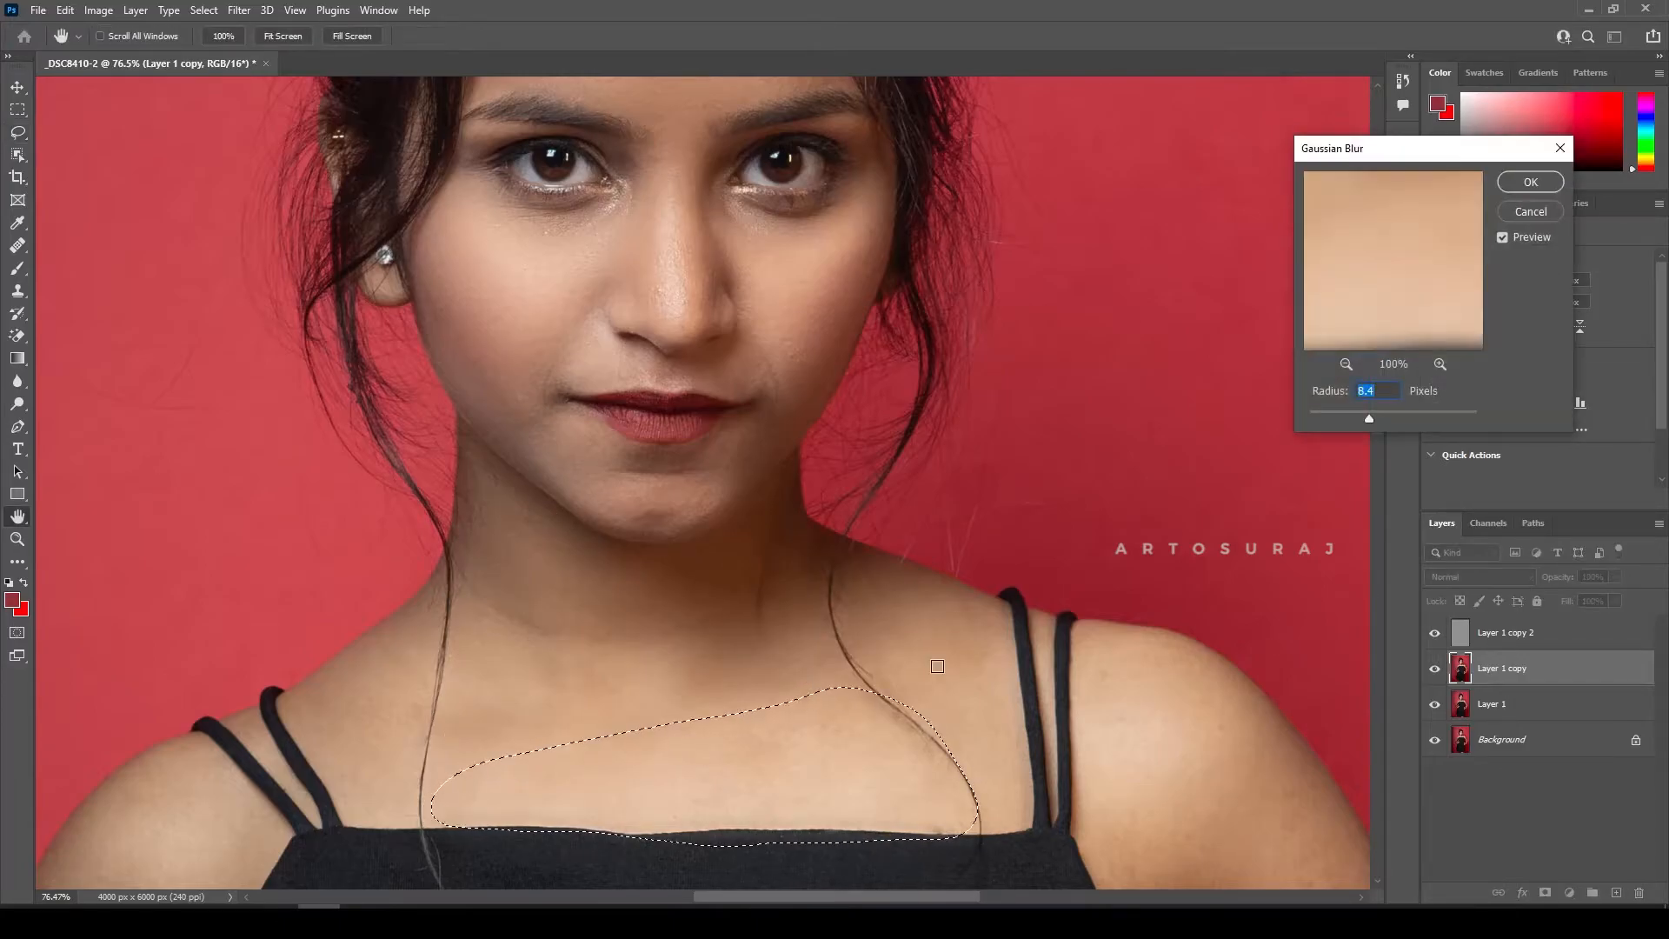
pyautogui.click(1532, 183)
# Step: Lasso the skin between the loose hair strand and the right-hand dress straps and smooth it with Gaussian Blur
pyautogui.moveTo(973, 573); pyautogui.dragTo(707, 452)
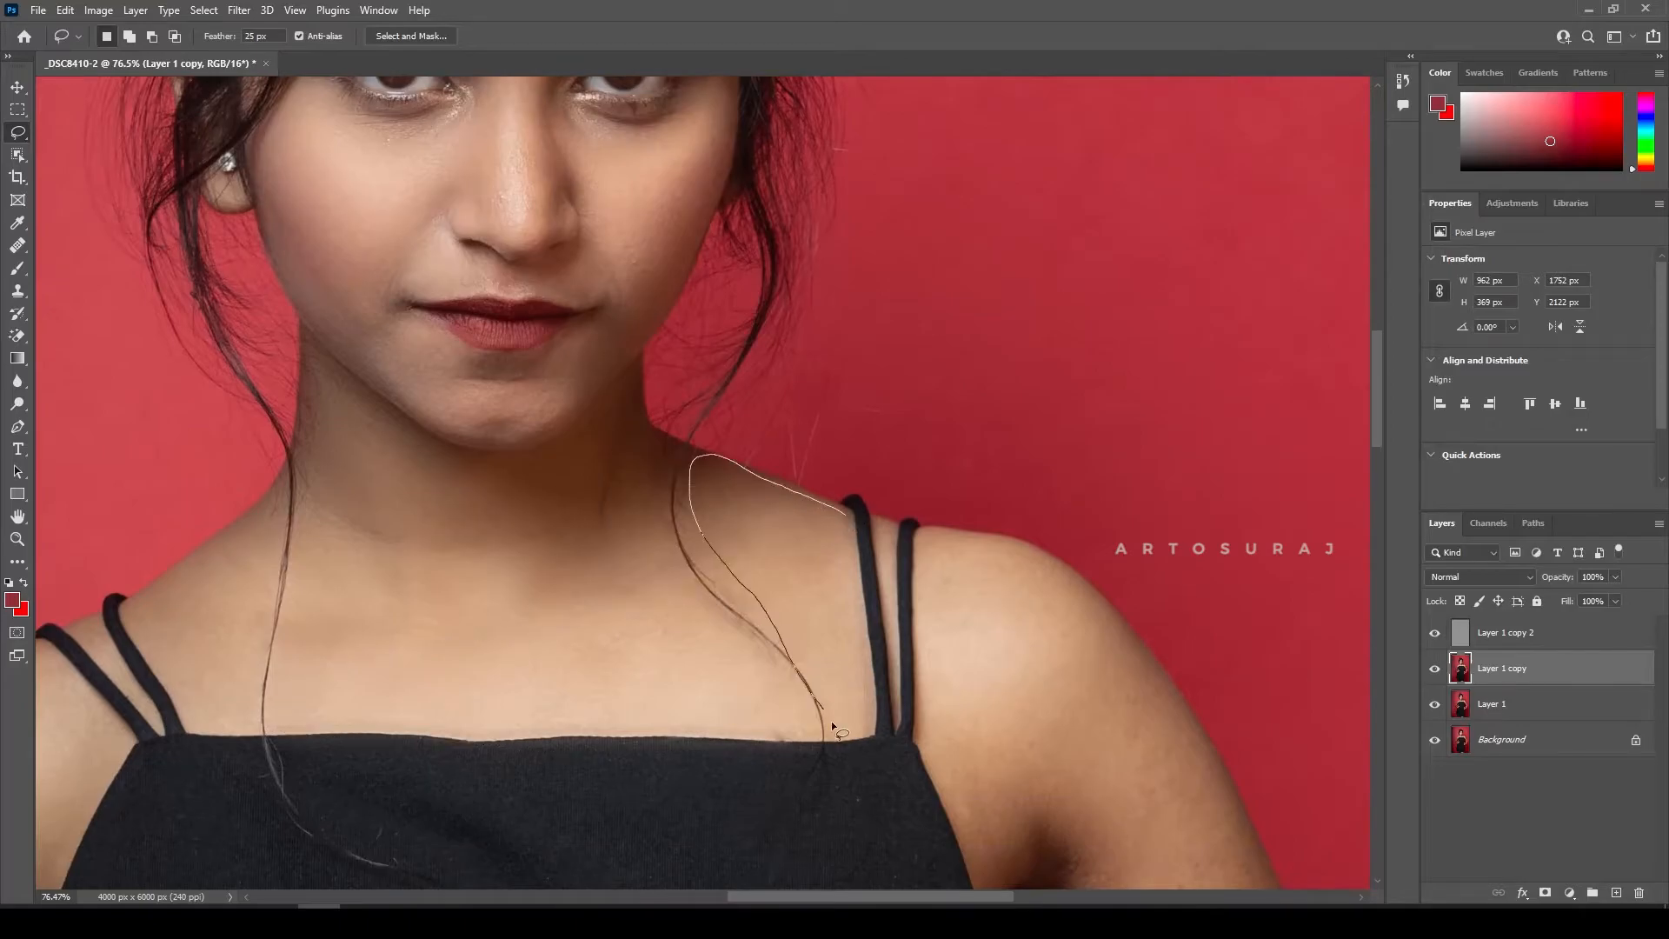
pyautogui.moveTo(841, 503); pyautogui.dragTo(845, 511)
pyautogui.hotkey('ctrl', 'alt', 'f')
pyautogui.click(1530, 183)
# Step: Lasso the shoulder outside the right-hand dress straps and smooth it with Gaussian Blur at a larger radius
pyautogui.moveTo(1047, 615)
pyautogui.mouseDown()
pyautogui.moveTo(886, 339)
pyautogui.moveTo(834, 284)
pyautogui.mouseUp()
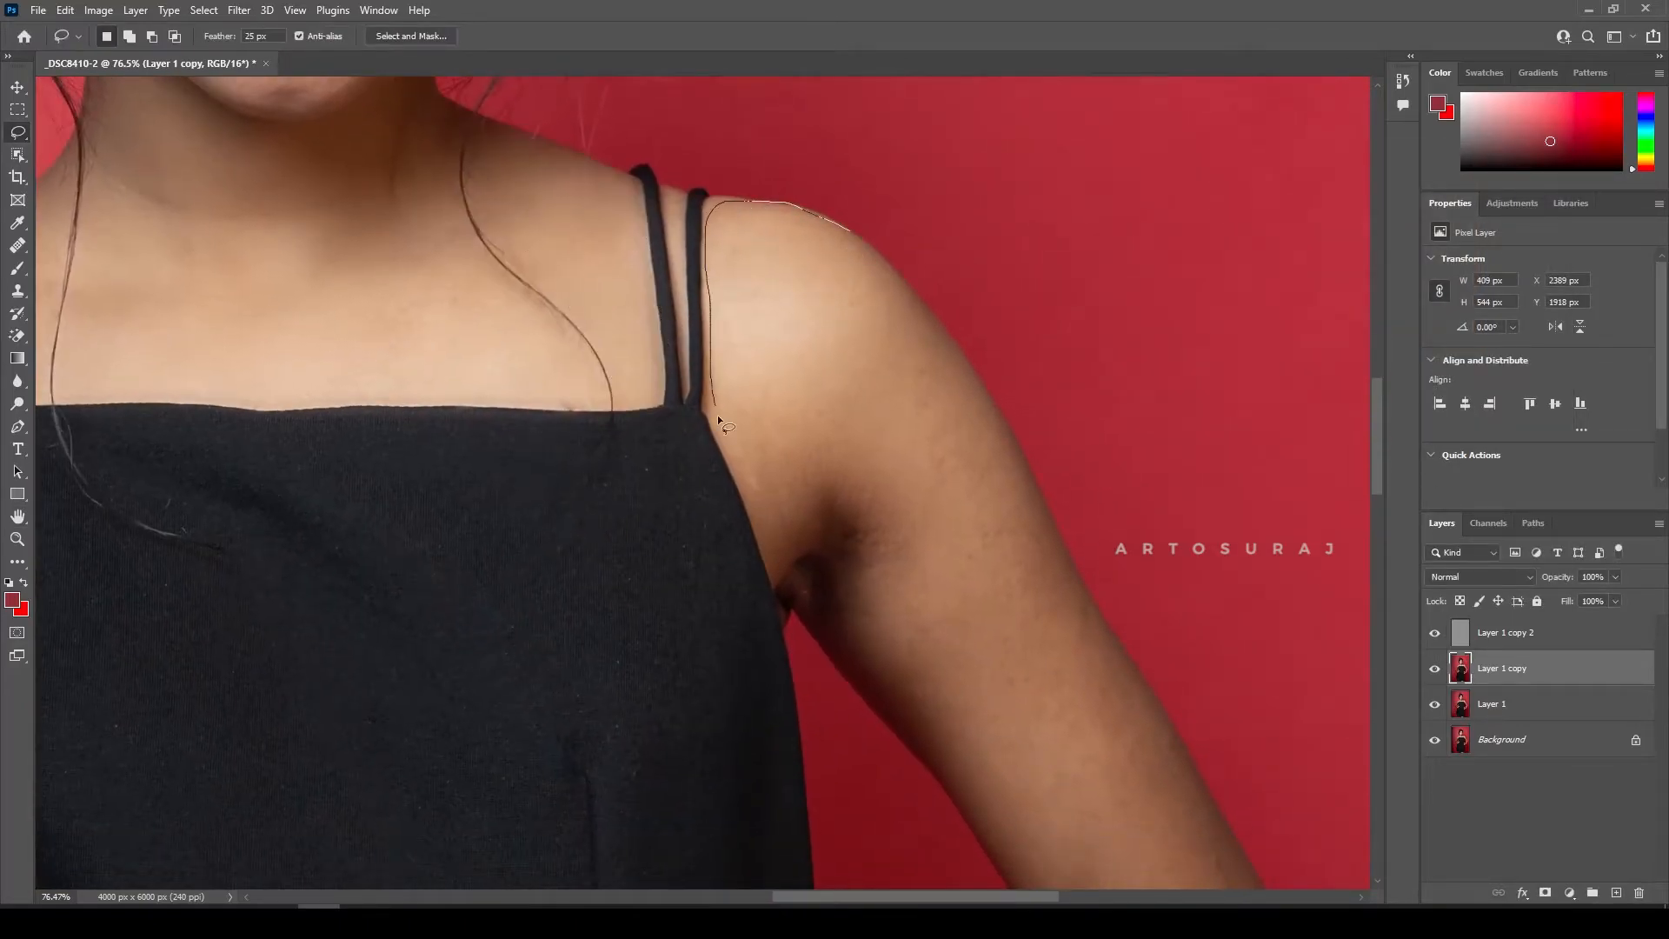
pyautogui.moveTo(979, 732)
pyautogui.mouseDown()
pyautogui.moveTo(840, 564)
pyautogui.moveTo(898, 320)
pyautogui.moveTo(836, 226)
pyautogui.mouseUp()
pyautogui.hotkey('ctrl', 'alt', 'f')
pyautogui.moveTo(1370, 416); pyautogui.dragTo(1380, 415)
pyautogui.click(1528, 183)
# Step: Lasso the upper arm on the right side from shoulder to elbow and apply a 24.9-pixel Gaussian Blur
pyautogui.moveTo(935, 470); pyautogui.dragTo(706, 339)
pyautogui.moveTo(706, 194)
pyautogui.mouseDown()
pyautogui.moveTo(647, 248)
pyautogui.moveTo(705, 496)
pyautogui.moveTo(784, 703)
pyautogui.mouseUp()
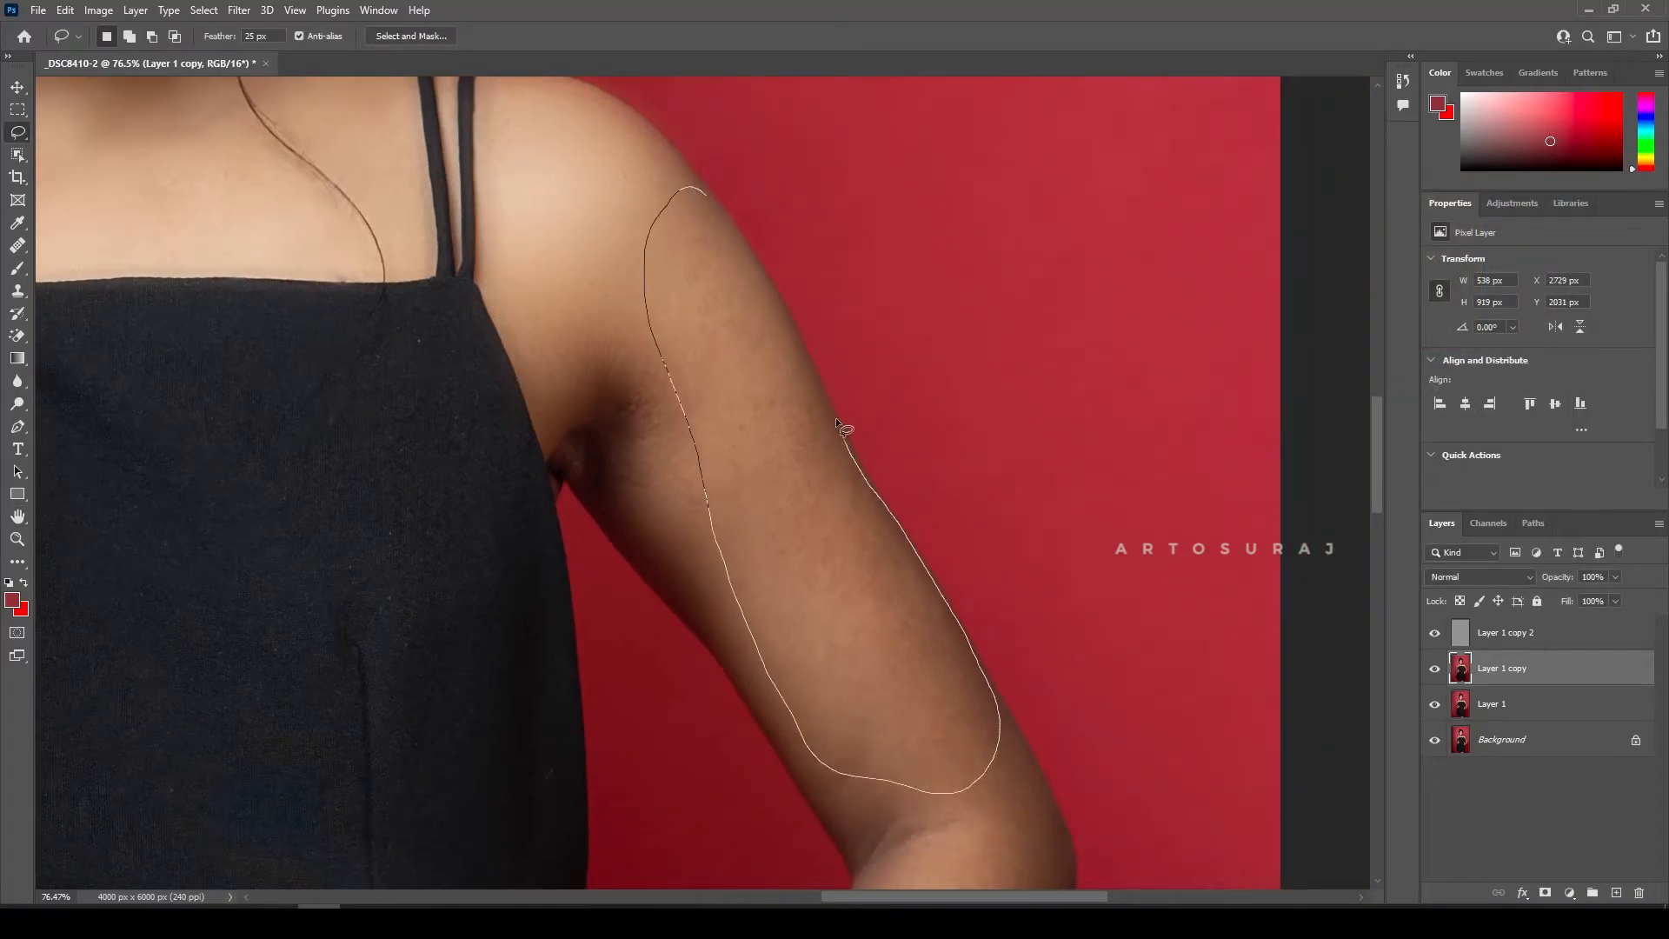
pyautogui.moveTo(695, 191); pyautogui.dragTo(683, 197)
pyautogui.hotkey('ctrl', 'alt', 'f')
pyautogui.moveTo(1377, 418); pyautogui.dragTo(1383, 415)
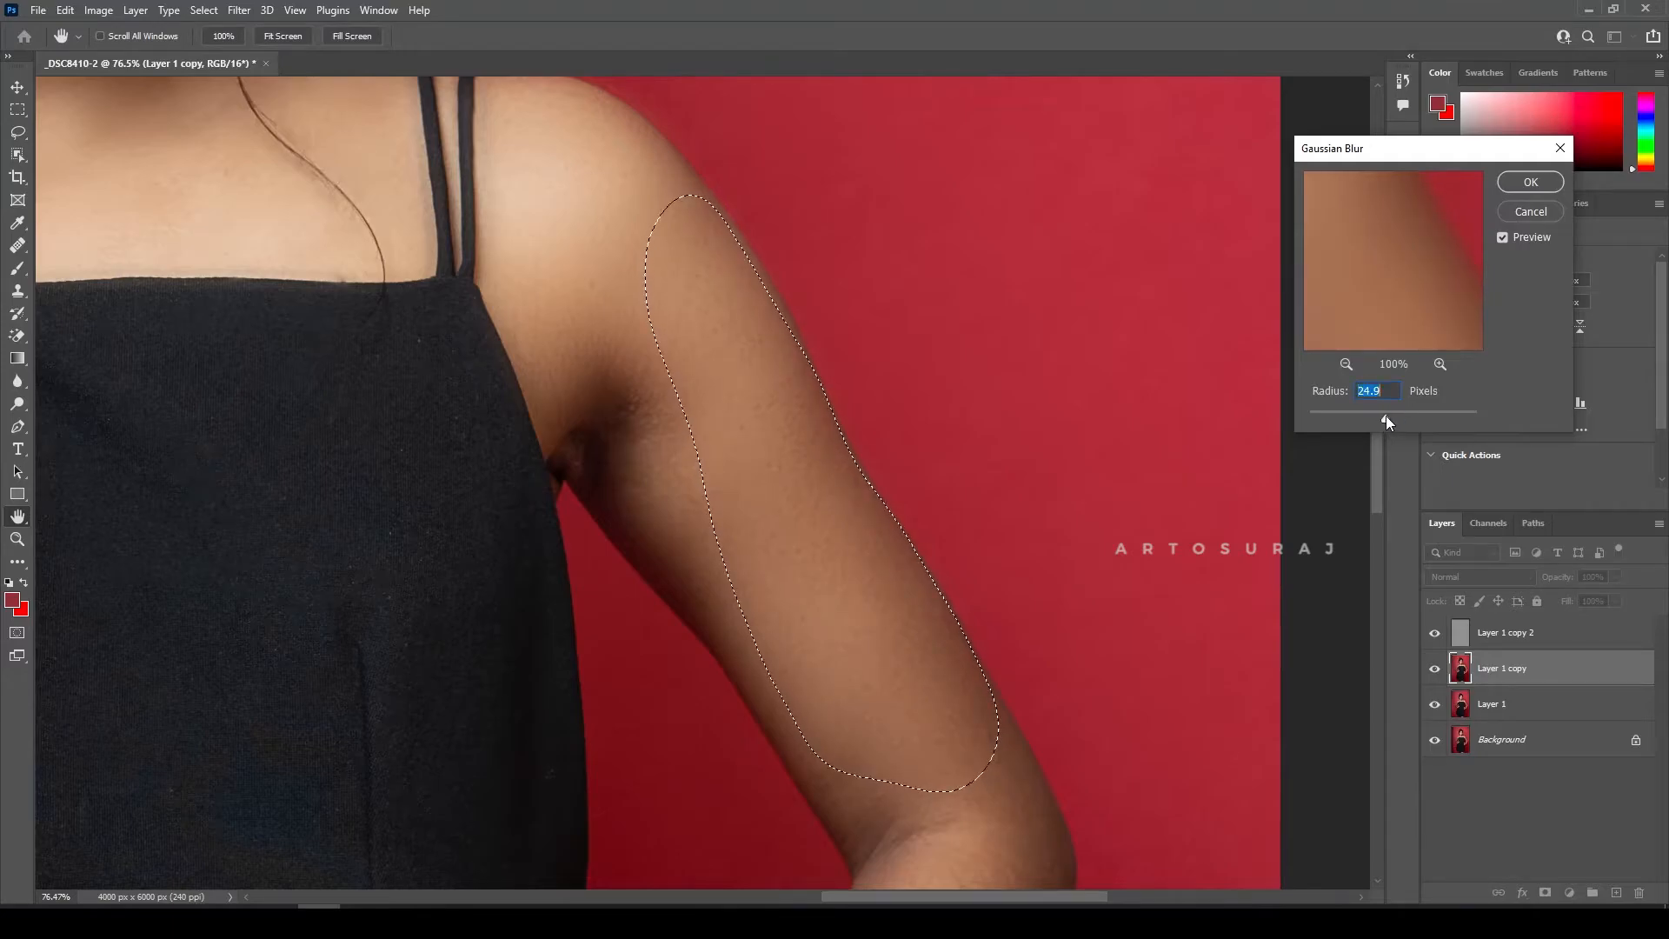
pyautogui.click(1530, 181)
# Step: Lasso the small inner-arm patch below the right-hand armpit and smooth it with a 24.9-pixel Gaussian Blur
pyautogui.scroll(-4, 956, 573)
pyautogui.scroll(-3, 973, 565)
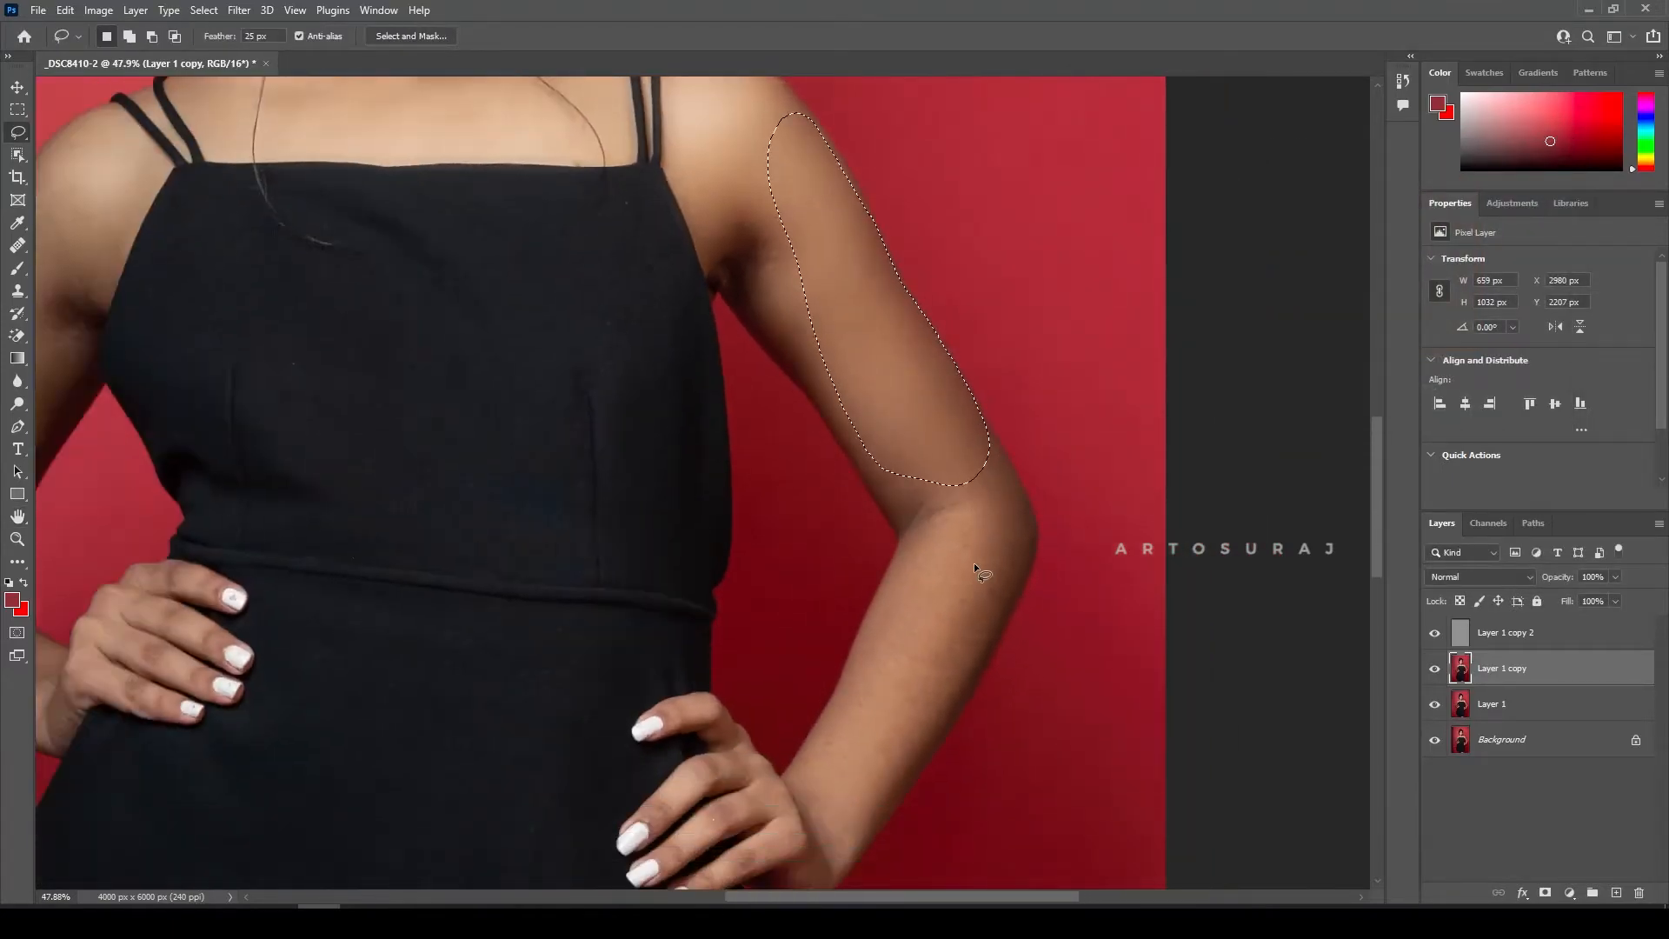
pyautogui.moveTo(788, 254)
pyautogui.mouseDown()
pyautogui.moveTo(754, 274)
pyautogui.moveTo(761, 330)
pyautogui.mouseUp()
pyautogui.moveTo(780, 251); pyautogui.dragTo(784, 259)
pyautogui.hotkey('ctrl', 'alt', 'f')
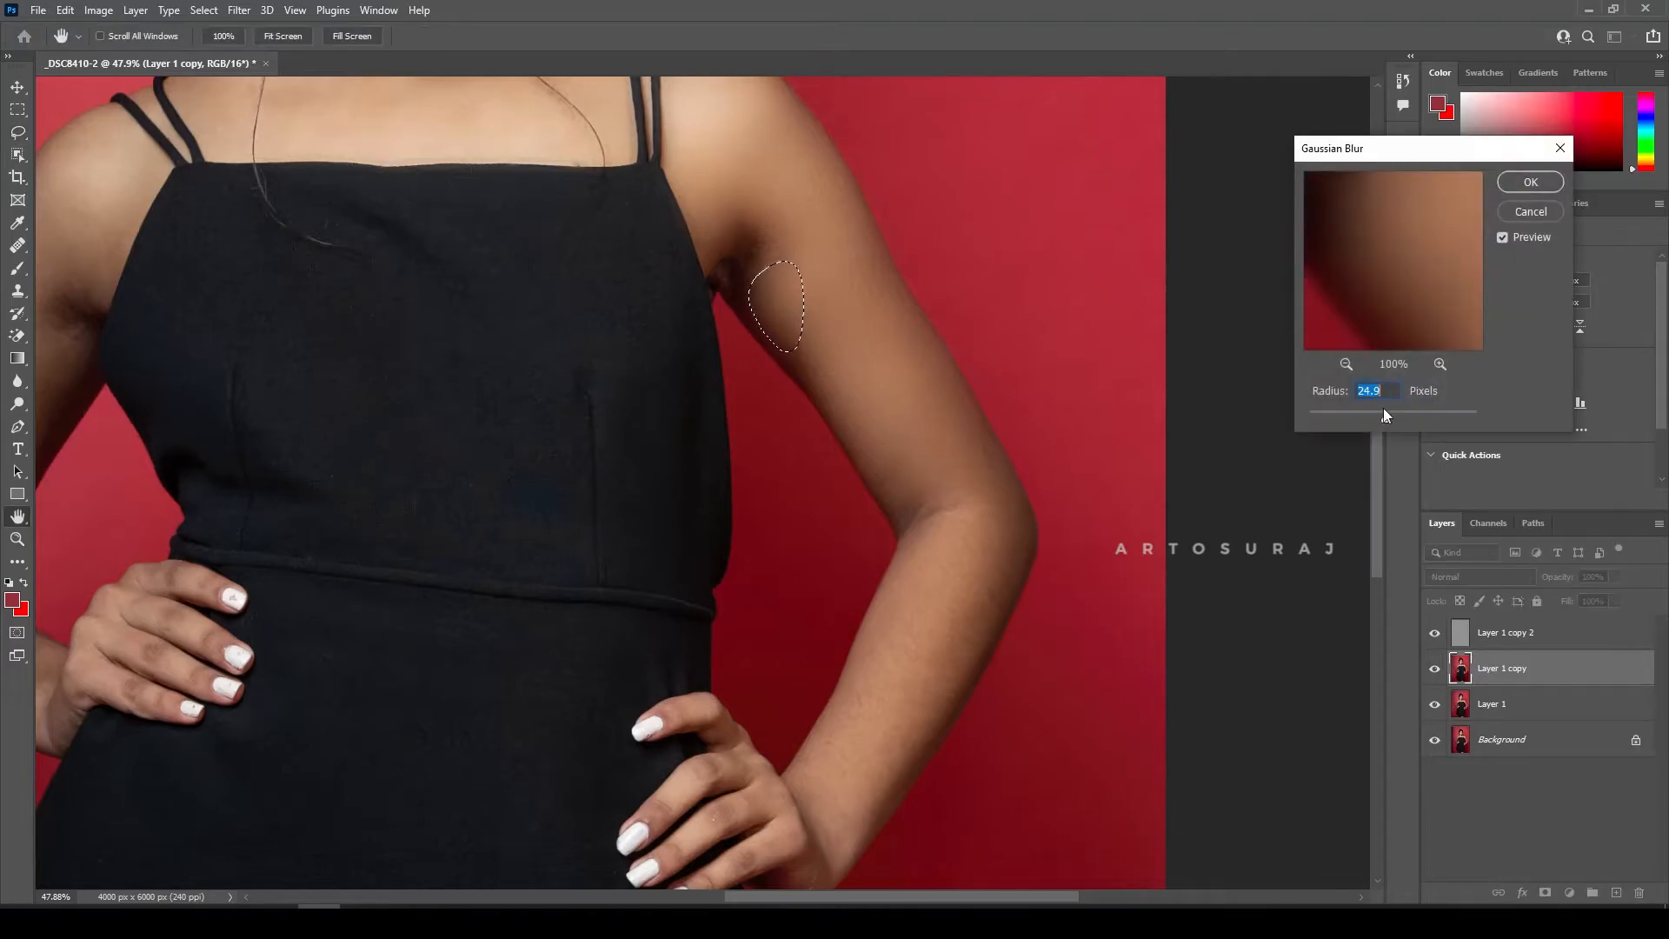
pyautogui.press('Return')
# Step: Lasso the right-hand forearm from elbow to wrist and smooth it with Gaussian Blur at a reduced radius
pyautogui.scroll(-2, 1008, 660)
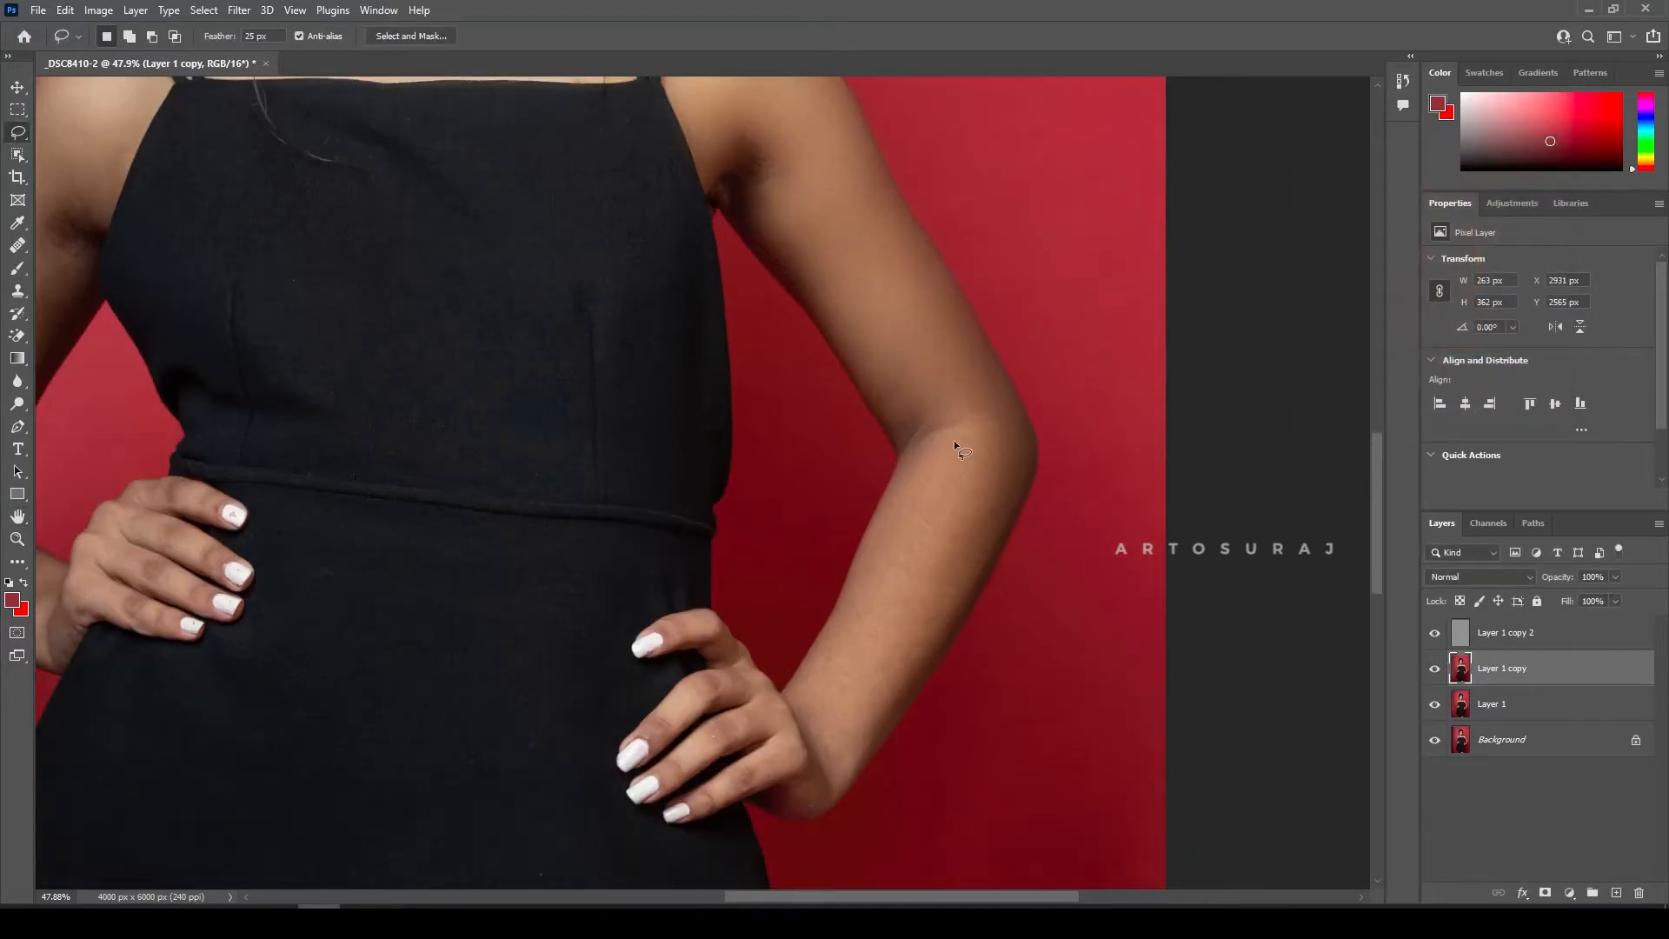
pyautogui.moveTo(994, 461); pyautogui.dragTo(990, 450)
pyautogui.hotkey('ctrl', 'alt', 'f')
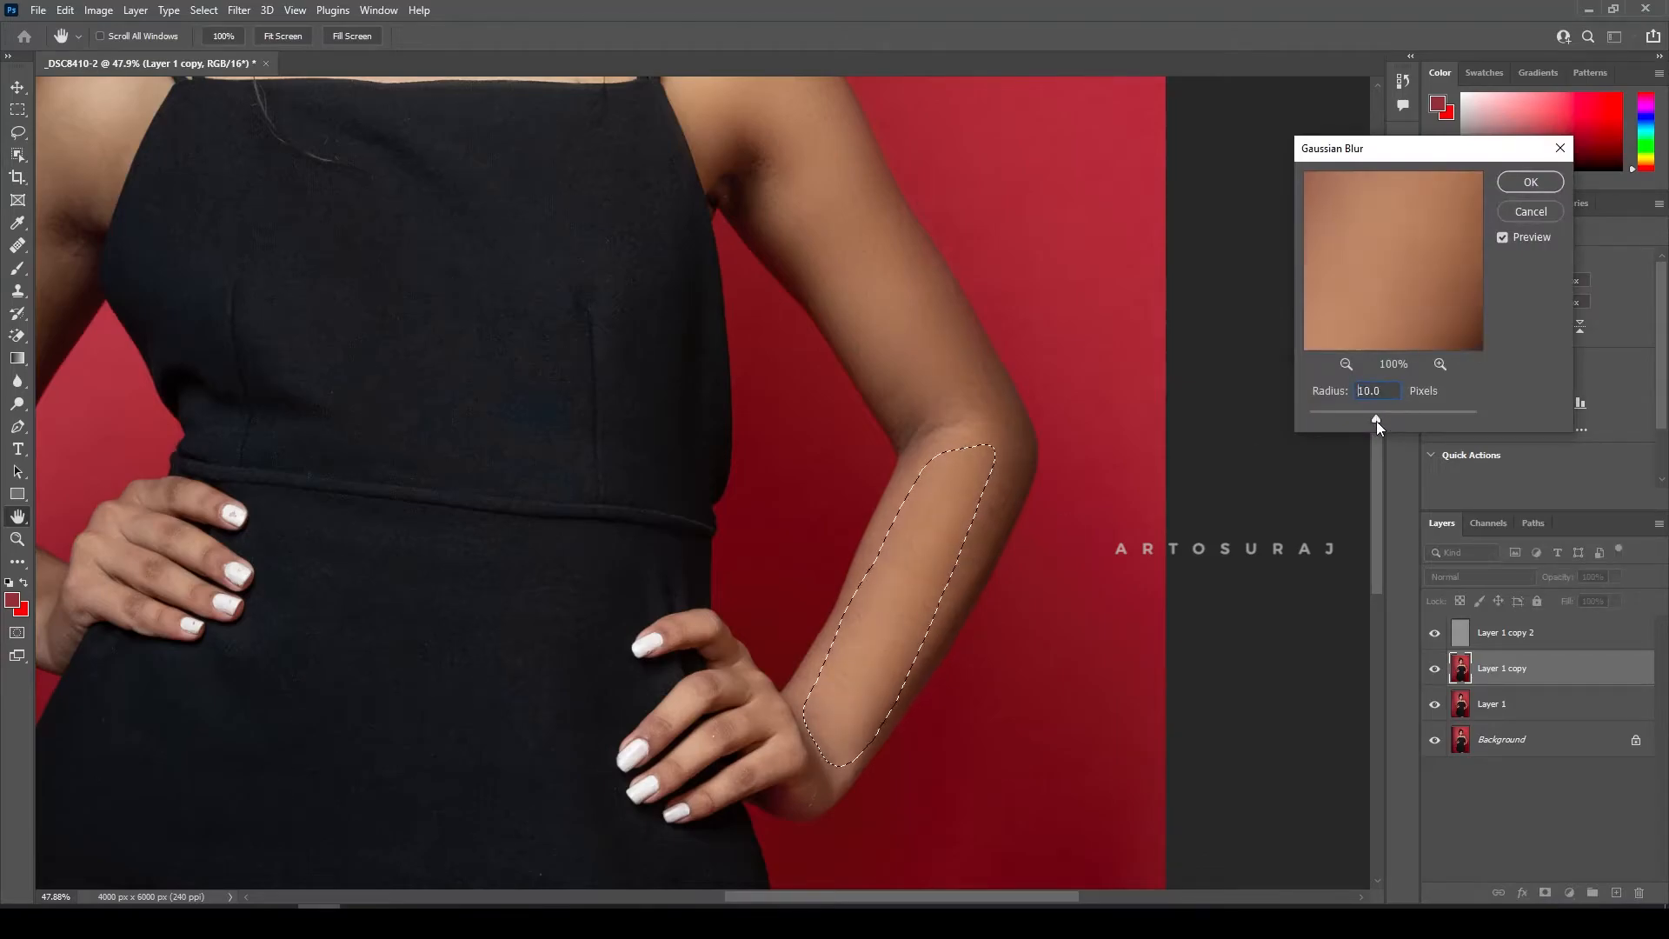
pyautogui.click(1531, 185)
# Step: Lasso the shoulder outside the left-hand dress straps and smooth it with an 18-pixel Gaussian Blur
pyautogui.moveTo(139, 370)
pyautogui.mouseDown()
pyautogui.moveTo(661, 465)
pyautogui.moveTo(648, 482)
pyautogui.mouseUp()
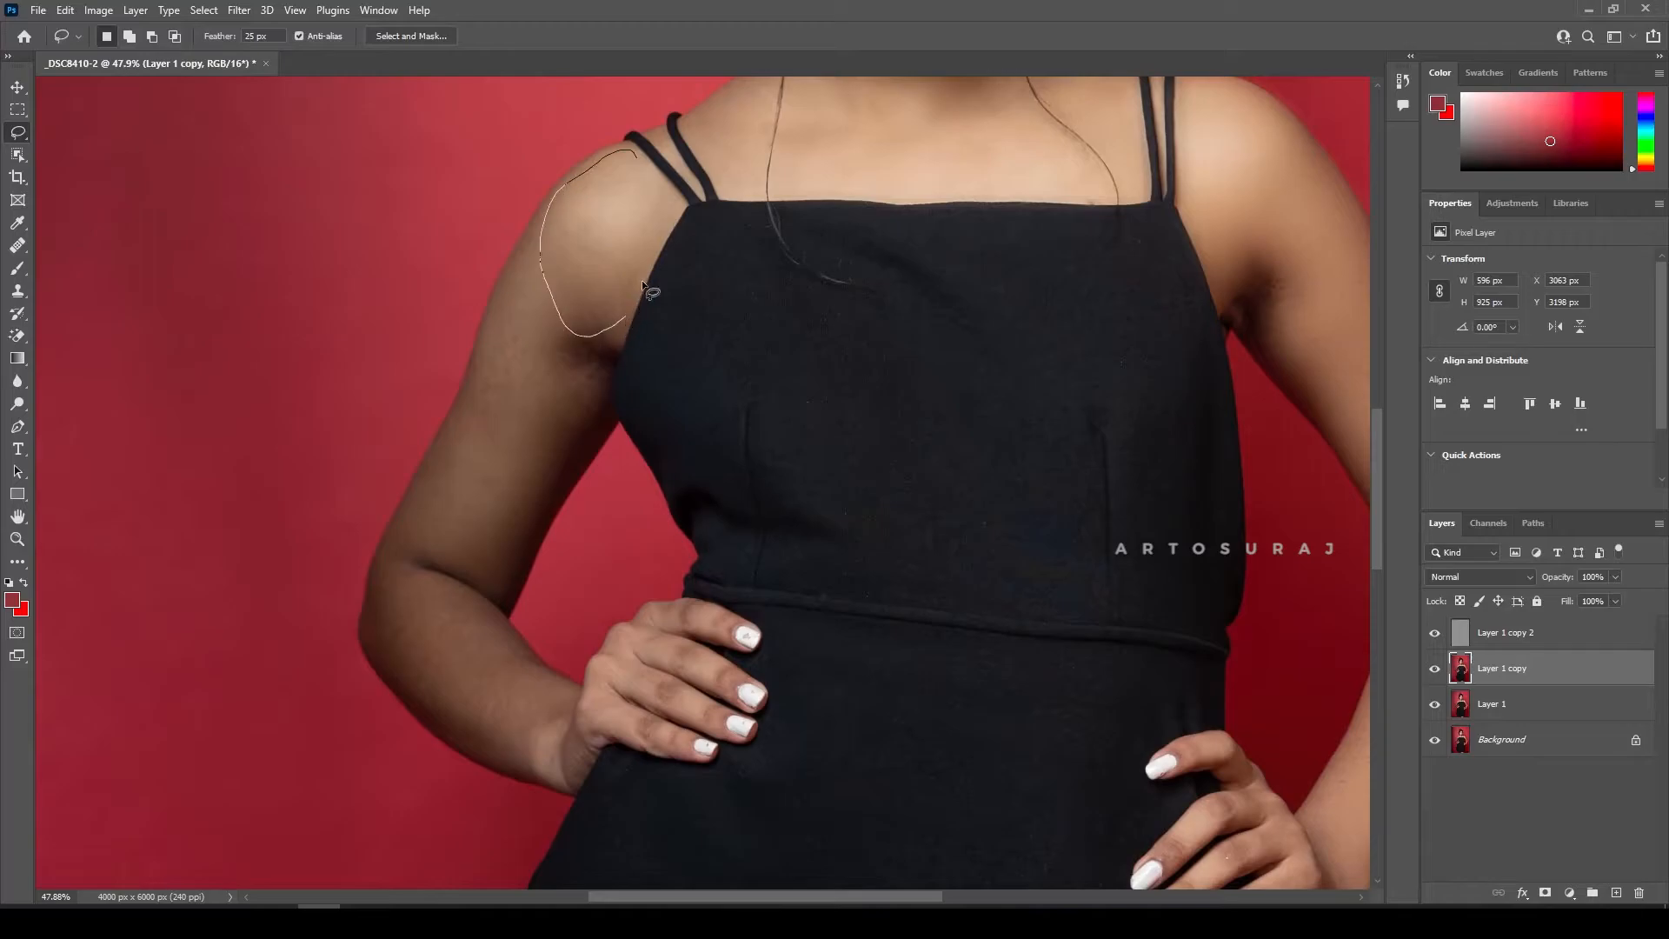
pyautogui.moveTo(624, 146); pyautogui.dragTo(625, 149)
pyautogui.hotkey('ctrl', 'alt', 'f')
pyautogui.press('Return')
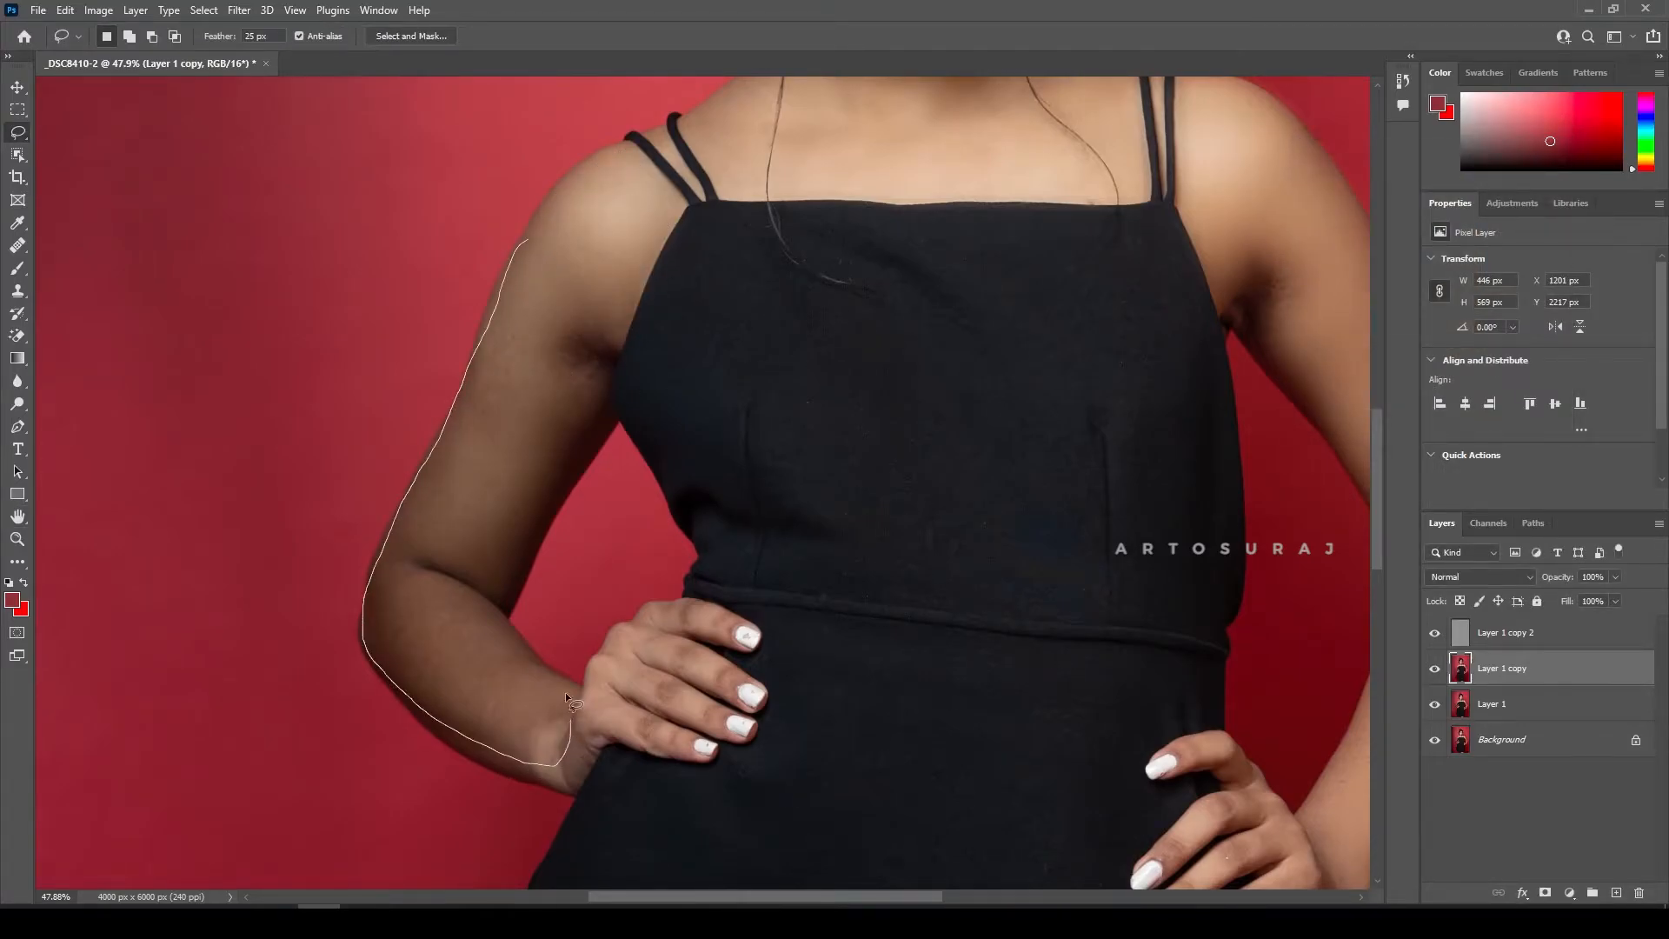
# Step: Lasso the whole left-hand arm from below the shoulder to the wrist and apply Gaussian Blur at a much smaller radius
pyautogui.moveTo(534, 252); pyautogui.dragTo(525, 246)
pyautogui.hotkey('ctrl', 'alt', 'f')
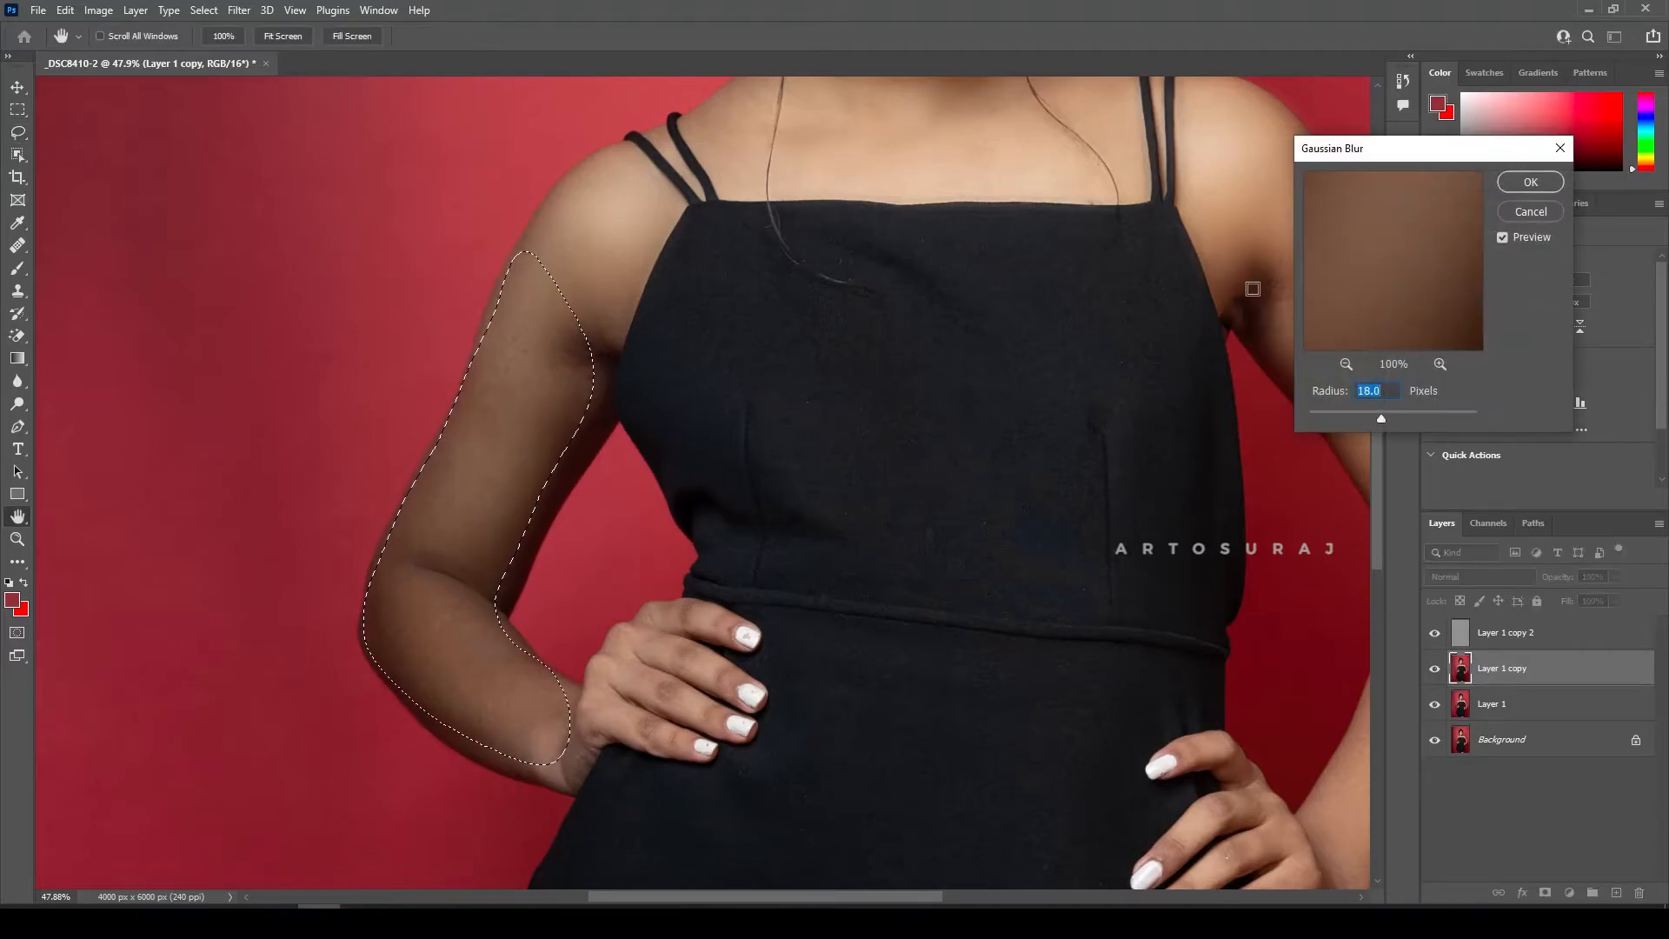
pyautogui.moveTo(1380, 418); pyautogui.dragTo(1356, 417)
pyautogui.click(1529, 182)
# Step: Lasso the left-hand upper arm from shoulder to elbow and smooth it with Gaussian Blur at a slightly larger radius
pyautogui.press('l')
pyautogui.moveTo(554, 236); pyautogui.dragTo(451, 394)
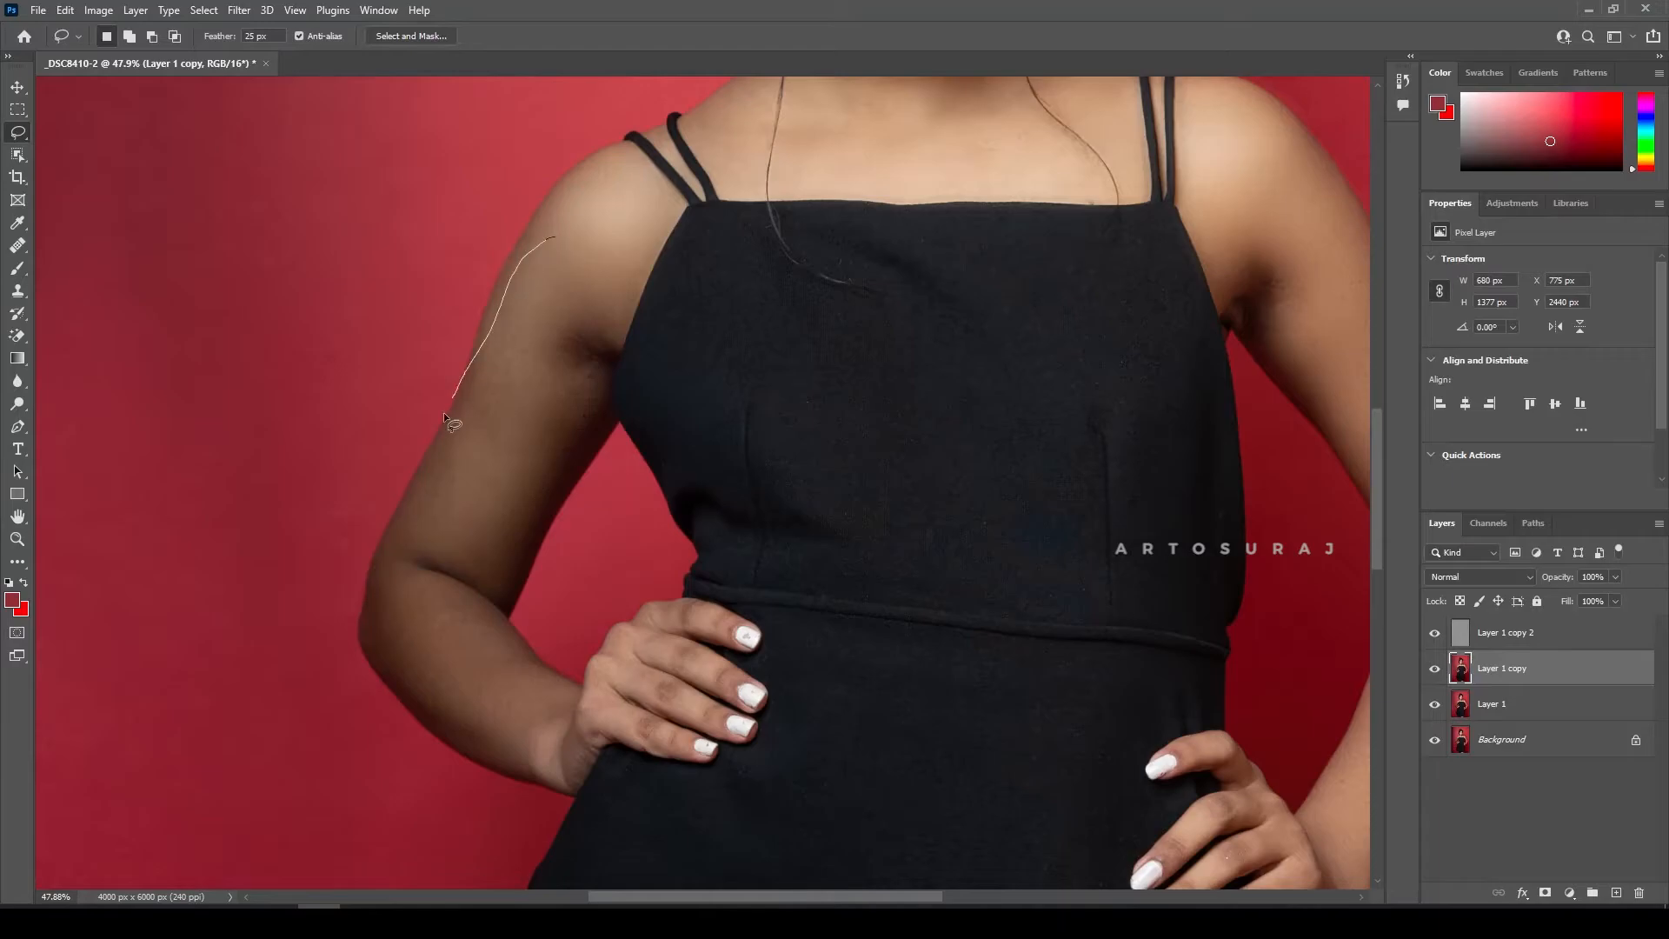
pyautogui.moveTo(534, 464); pyautogui.dragTo(561, 247)
pyautogui.hotkey('ctrl', 'alt', 'f')
pyautogui.moveTo(1355, 414); pyautogui.dragTo(1365, 412)
pyautogui.click(1529, 182)
# Step: Lasso the left-hand forearm from elbow to wrist, smooth it with Gaussian Blur and clear the selection
pyautogui.click(477, 609)
pyautogui.moveTo(514, 649); pyautogui.dragTo(512, 645)
pyautogui.hotkey('ctrl', 'alt', 'f')
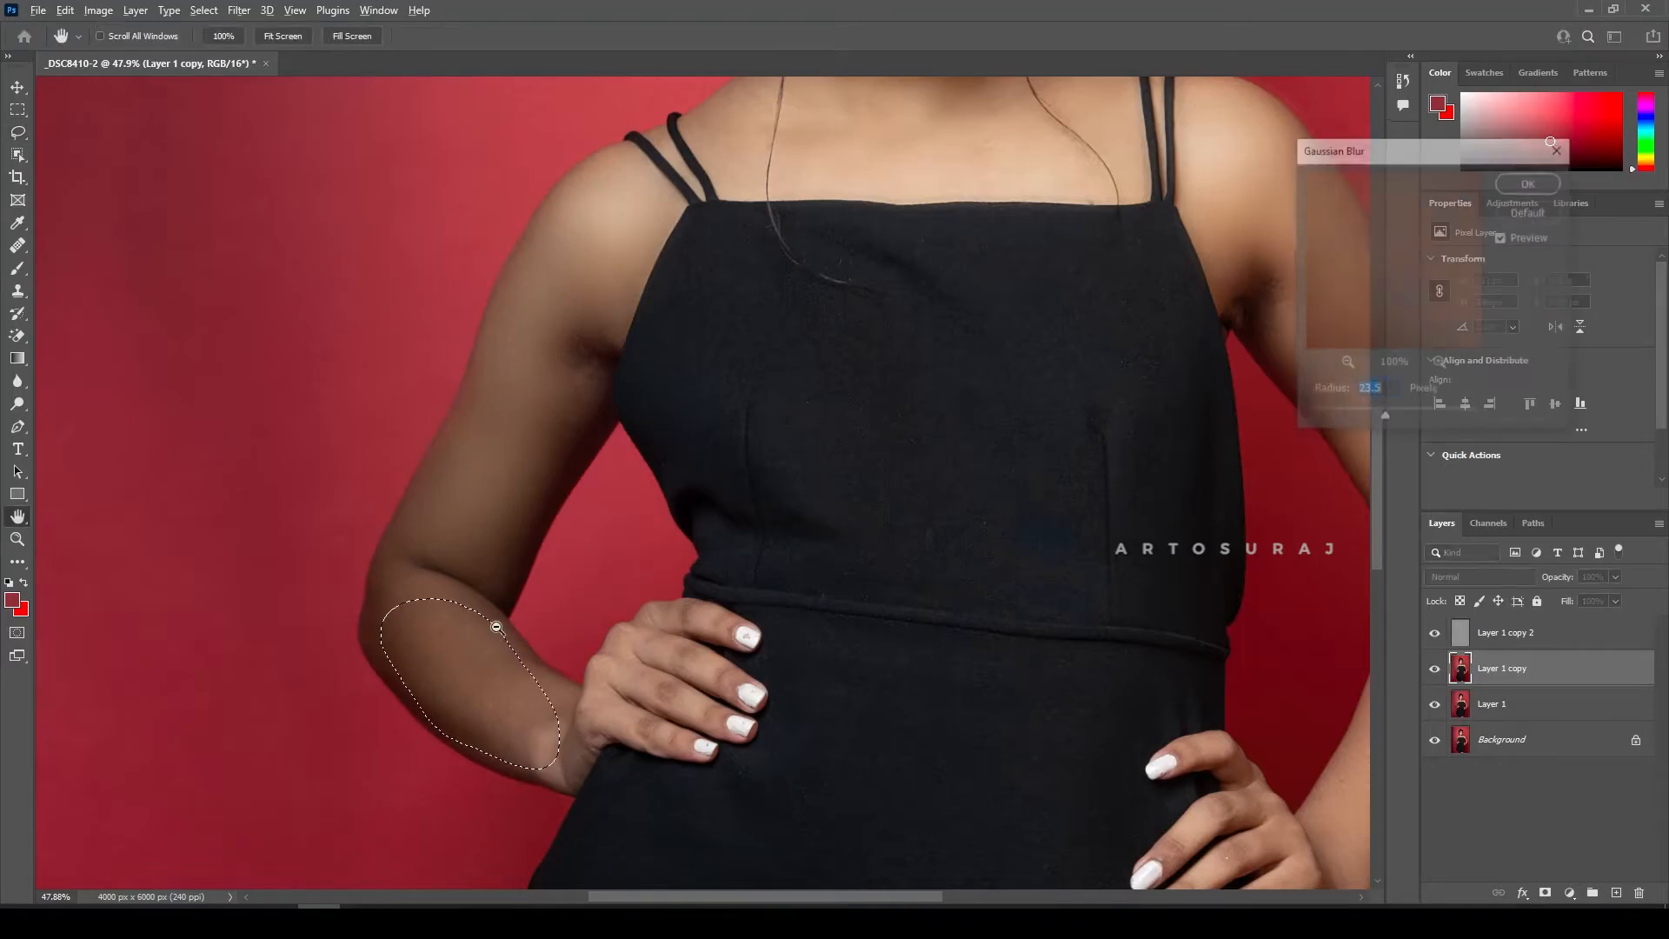
pyautogui.click(1530, 181)
pyautogui.scroll(-3, 875, 530)
pyautogui.hotkey('ctrl', 'd')
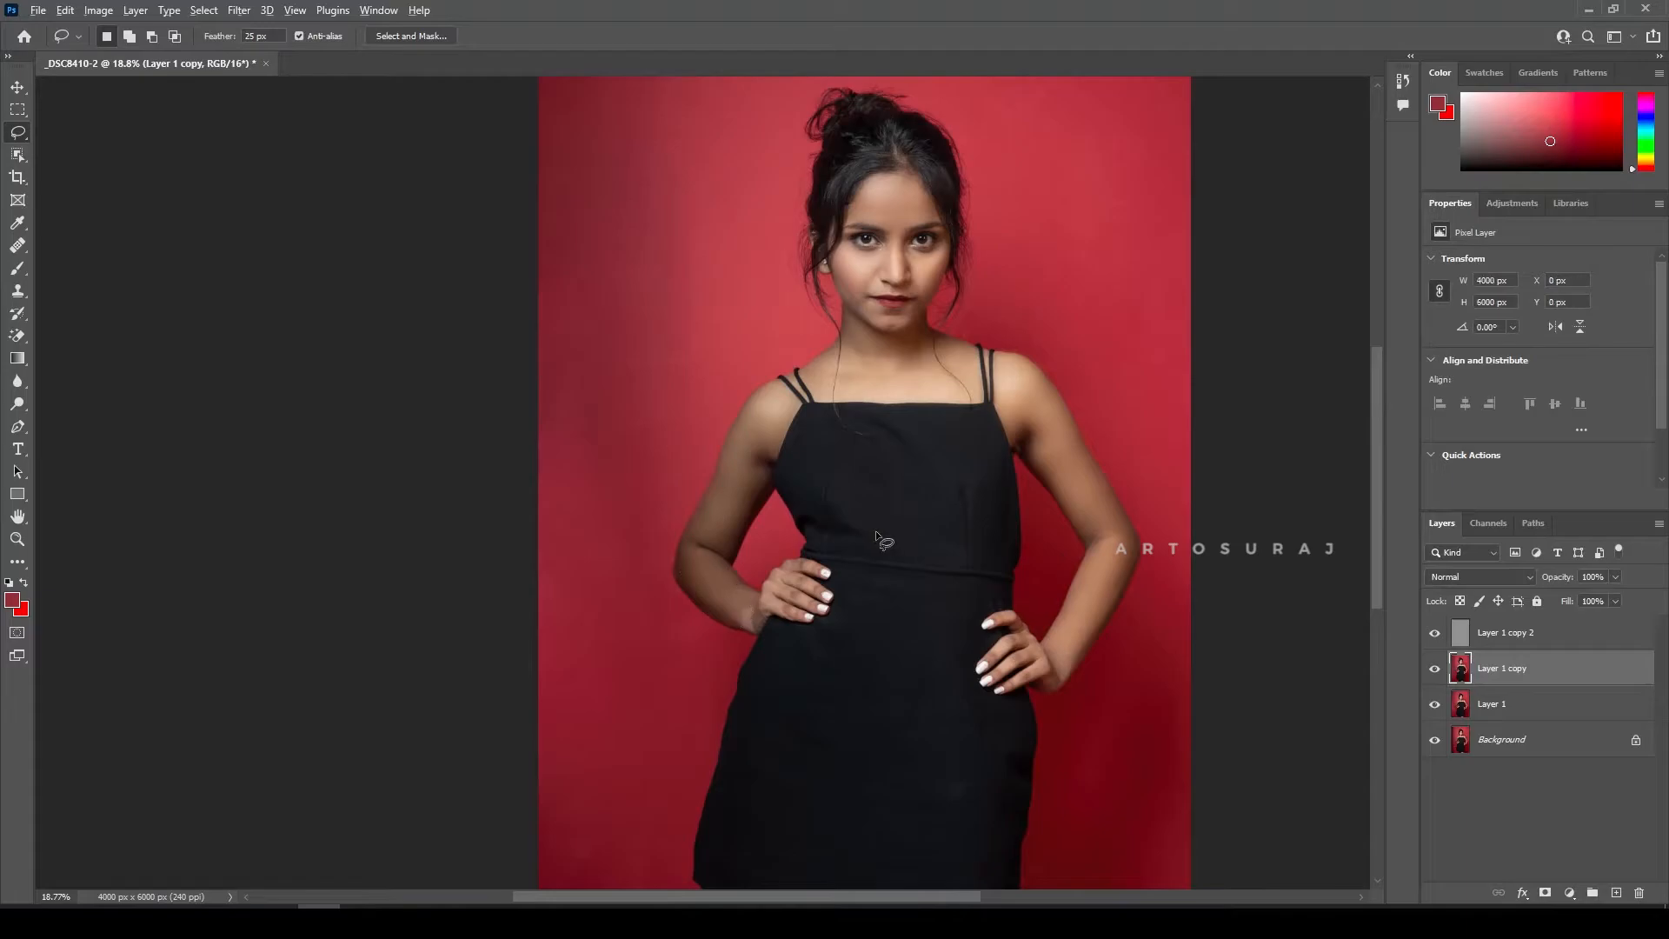
# Step: Lasso the inner-arm patch below the left-hand armpit, smooth it with Gaussian Blur and clear the selection
pyautogui.scroll(5, 791, 467)
pyautogui.moveTo(714, 482)
pyautogui.mouseDown()
pyautogui.moveTo(666, 450)
pyautogui.moveTo(646, 570)
pyautogui.moveTo(705, 472)
pyautogui.mouseUp()
pyautogui.hotkey('ctrl', 'alt', 'f')
pyautogui.click(1530, 181)
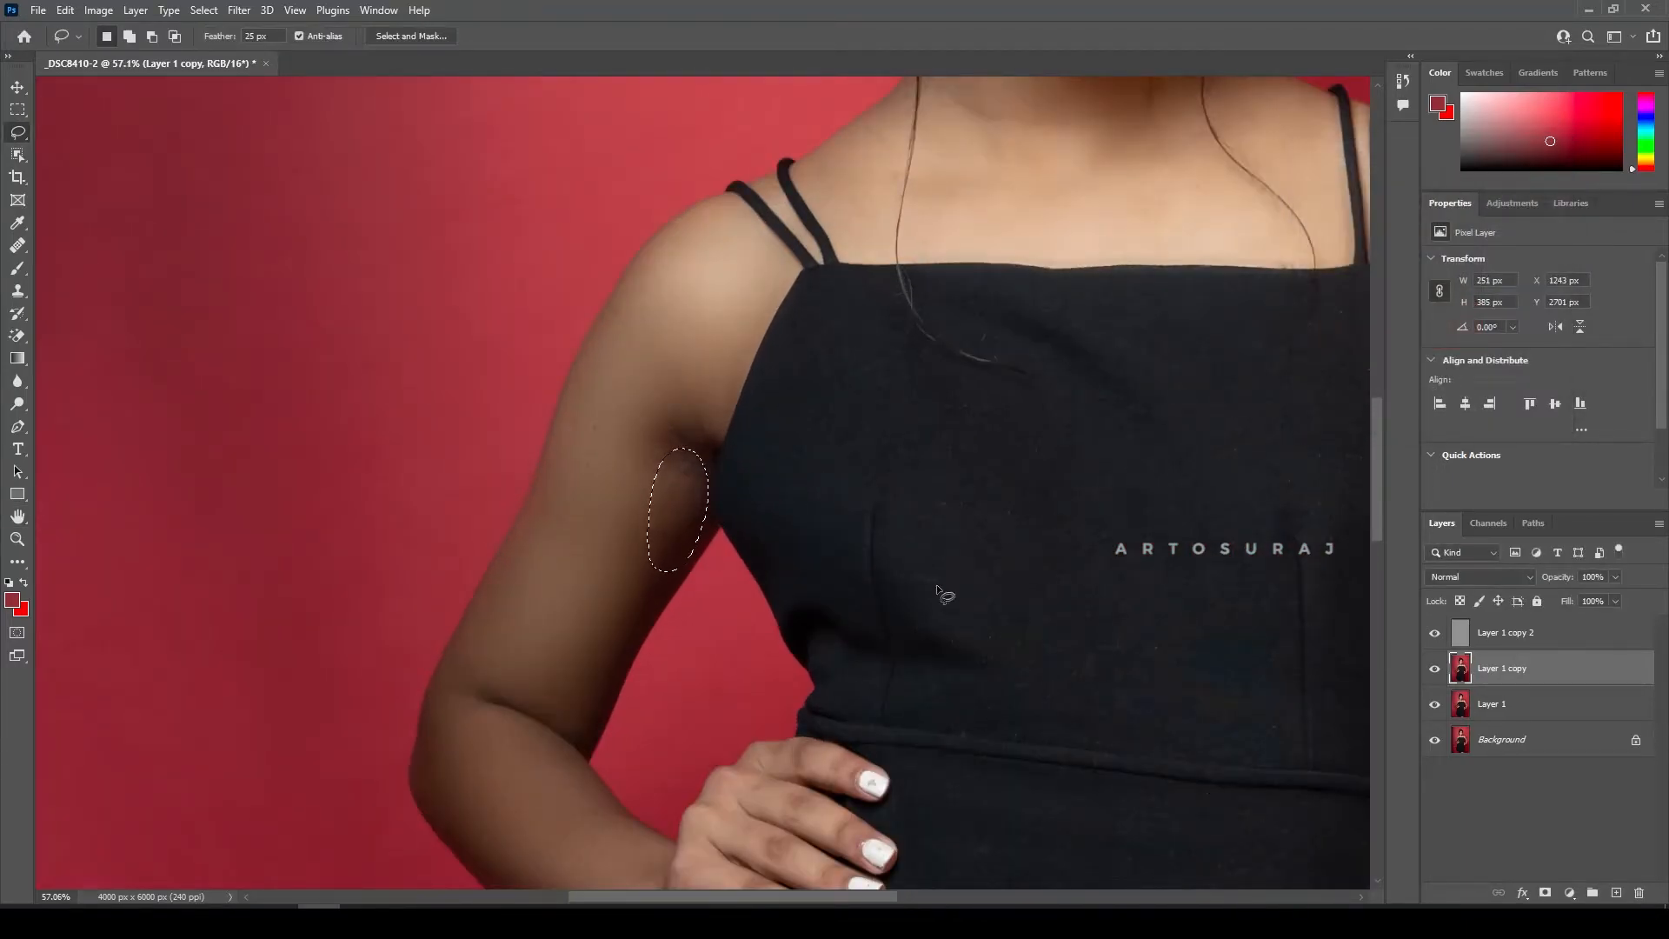
pyautogui.scroll(-2, 830, 643)
pyautogui.scroll(-1, 831, 642)
pyautogui.scroll(-2, 831, 642)
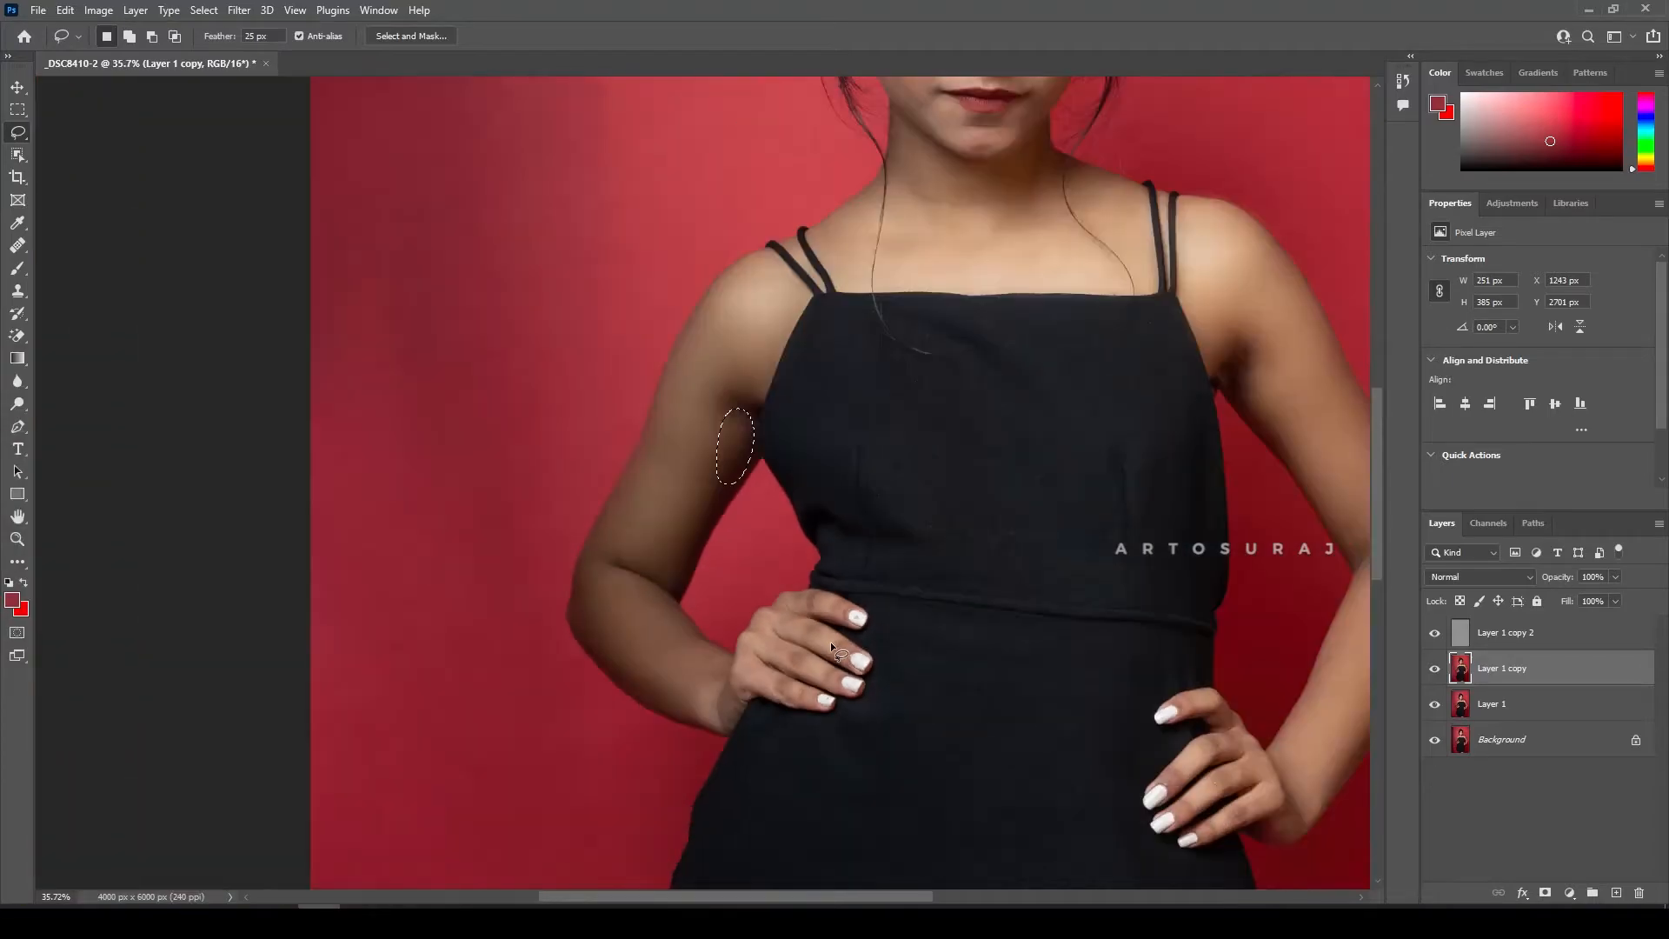
pyautogui.hotkey('ctrl', 'd')
pyautogui.scroll(-1, 831, 641)
pyautogui.scroll(-1, 1081, 653)
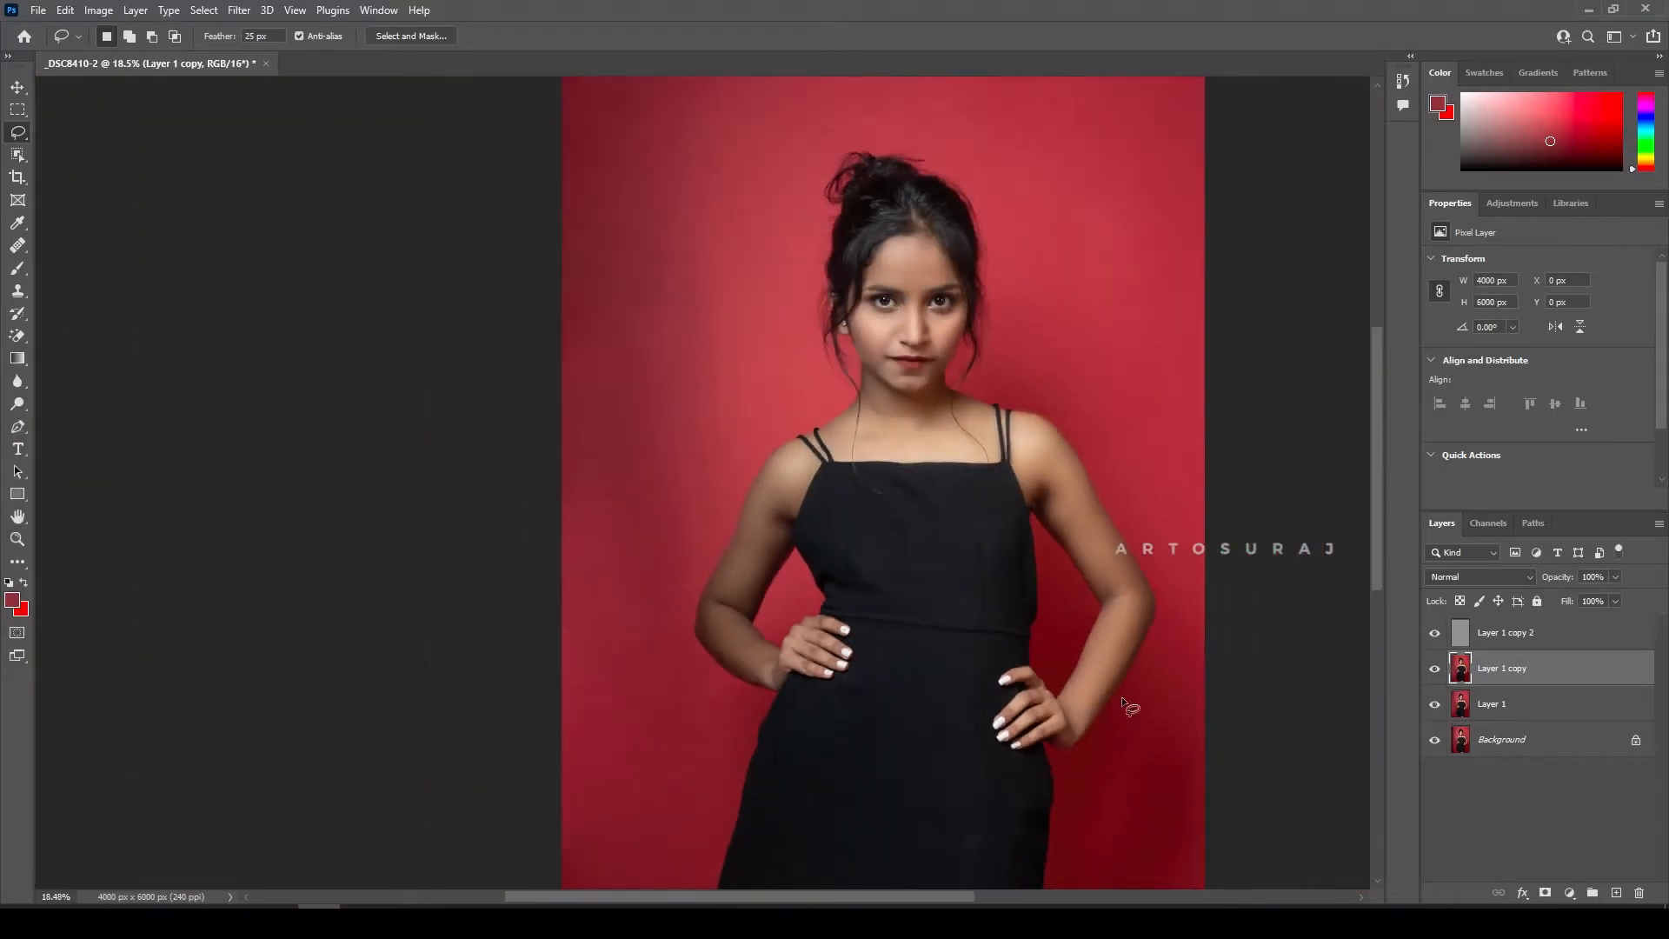
pyautogui.scroll(-1, 1119, 696)
pyautogui.hotkey('ctrl', '0')
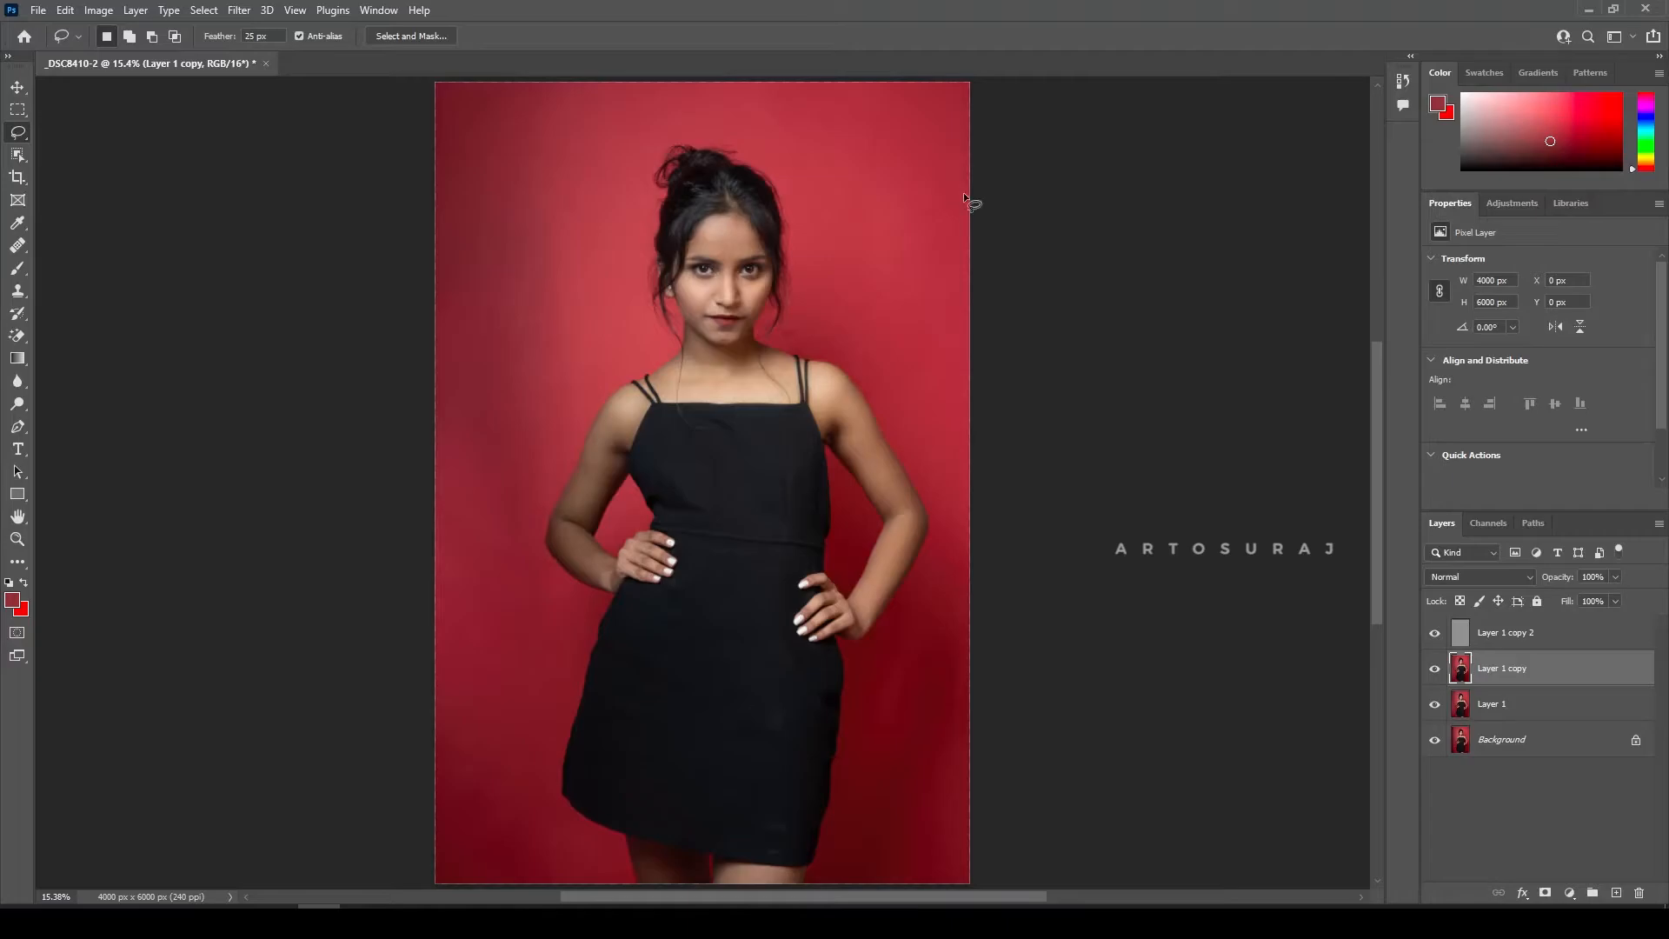
# Step: Group Layer 1 copy and Layer 1 copy 2, set the group's opacity to 86% and check the face up close
pyautogui.keyDown('shift'); pyautogui.click(1523, 637); pyautogui.keyUp('shift')
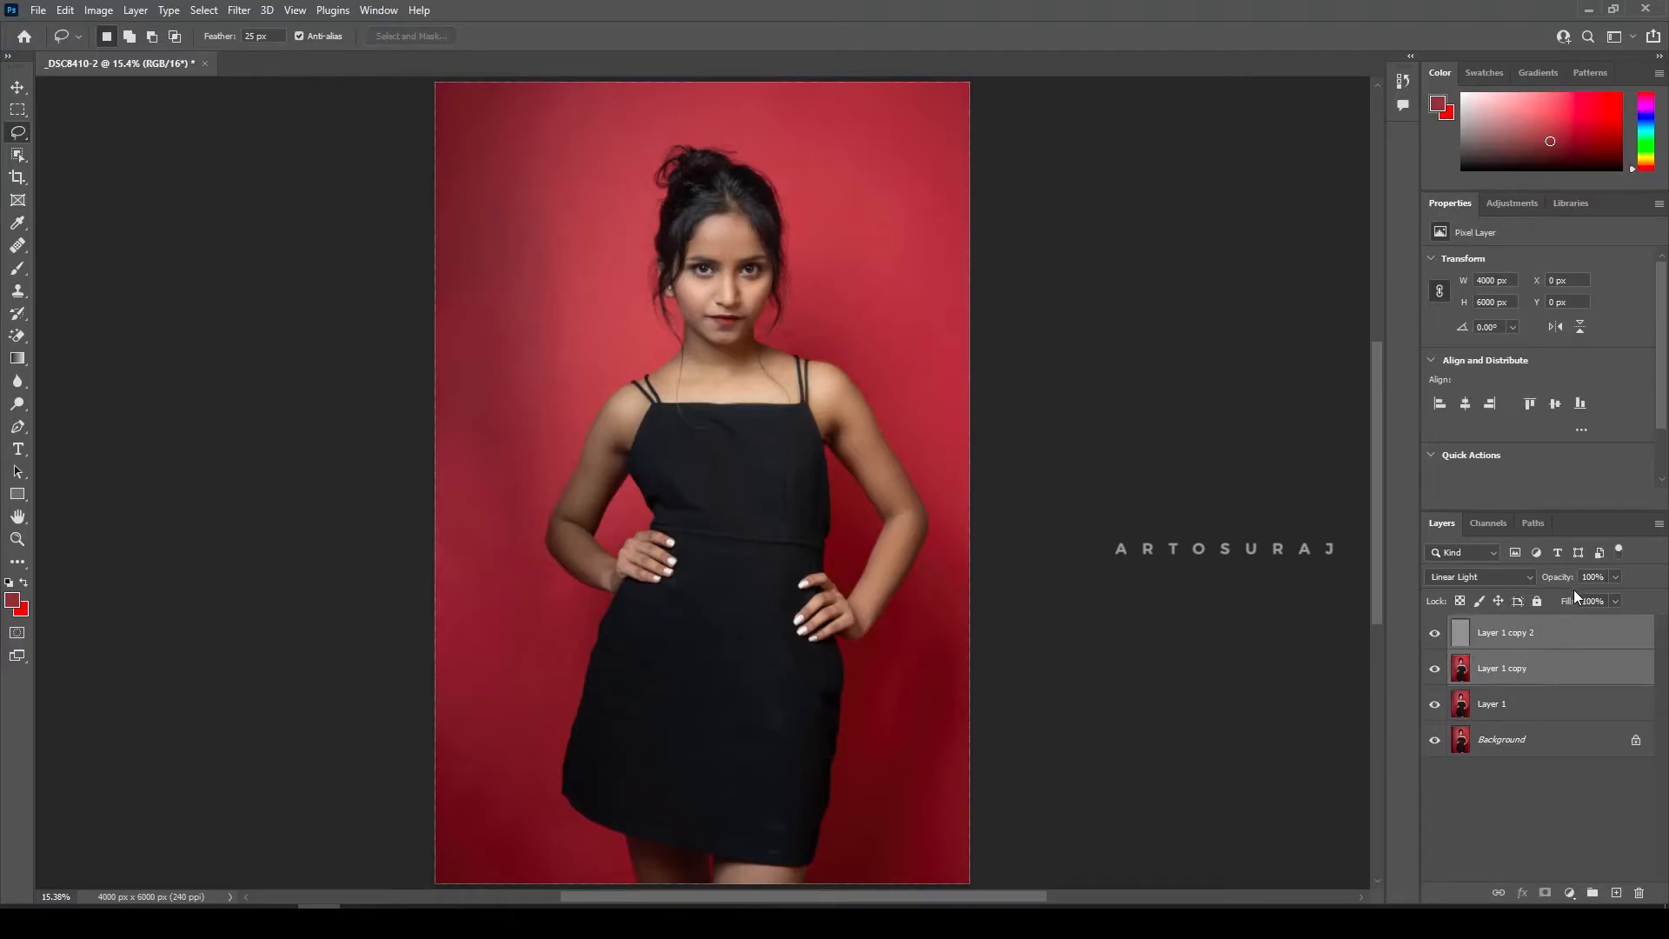
pyautogui.hotkey('ctrl', 'g')
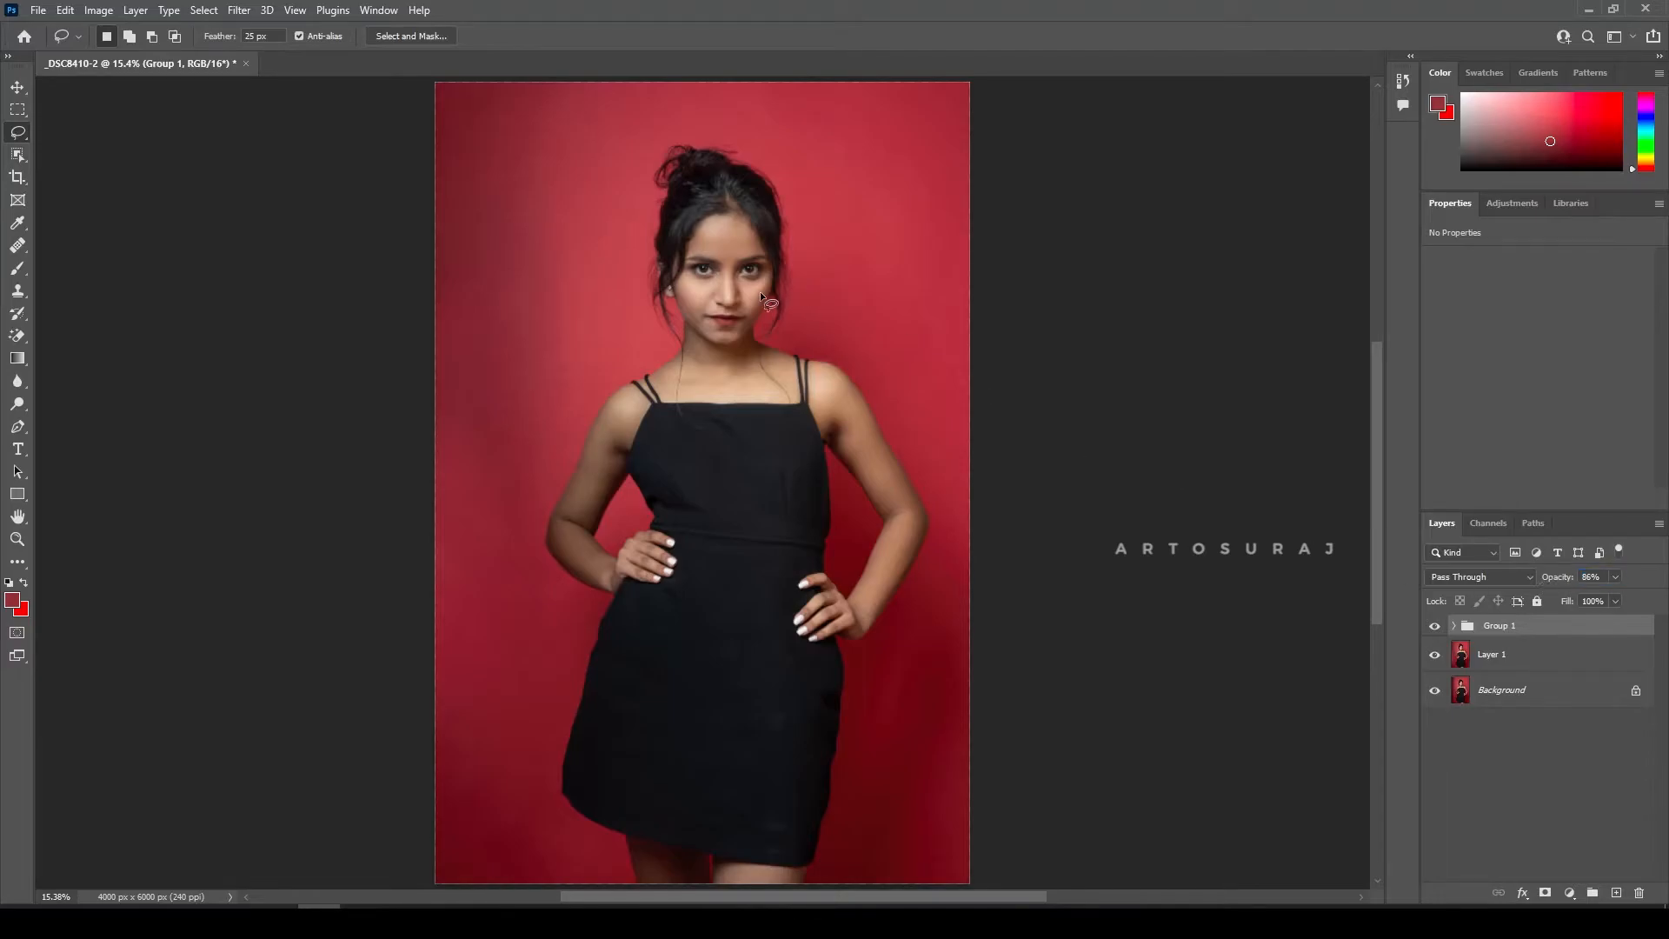
pyautogui.hotkey('ctrl', '1')
pyautogui.moveTo(861, 261); pyautogui.dragTo(767, 536)
pyautogui.moveTo(956, 182); pyautogui.dragTo(890, 545)
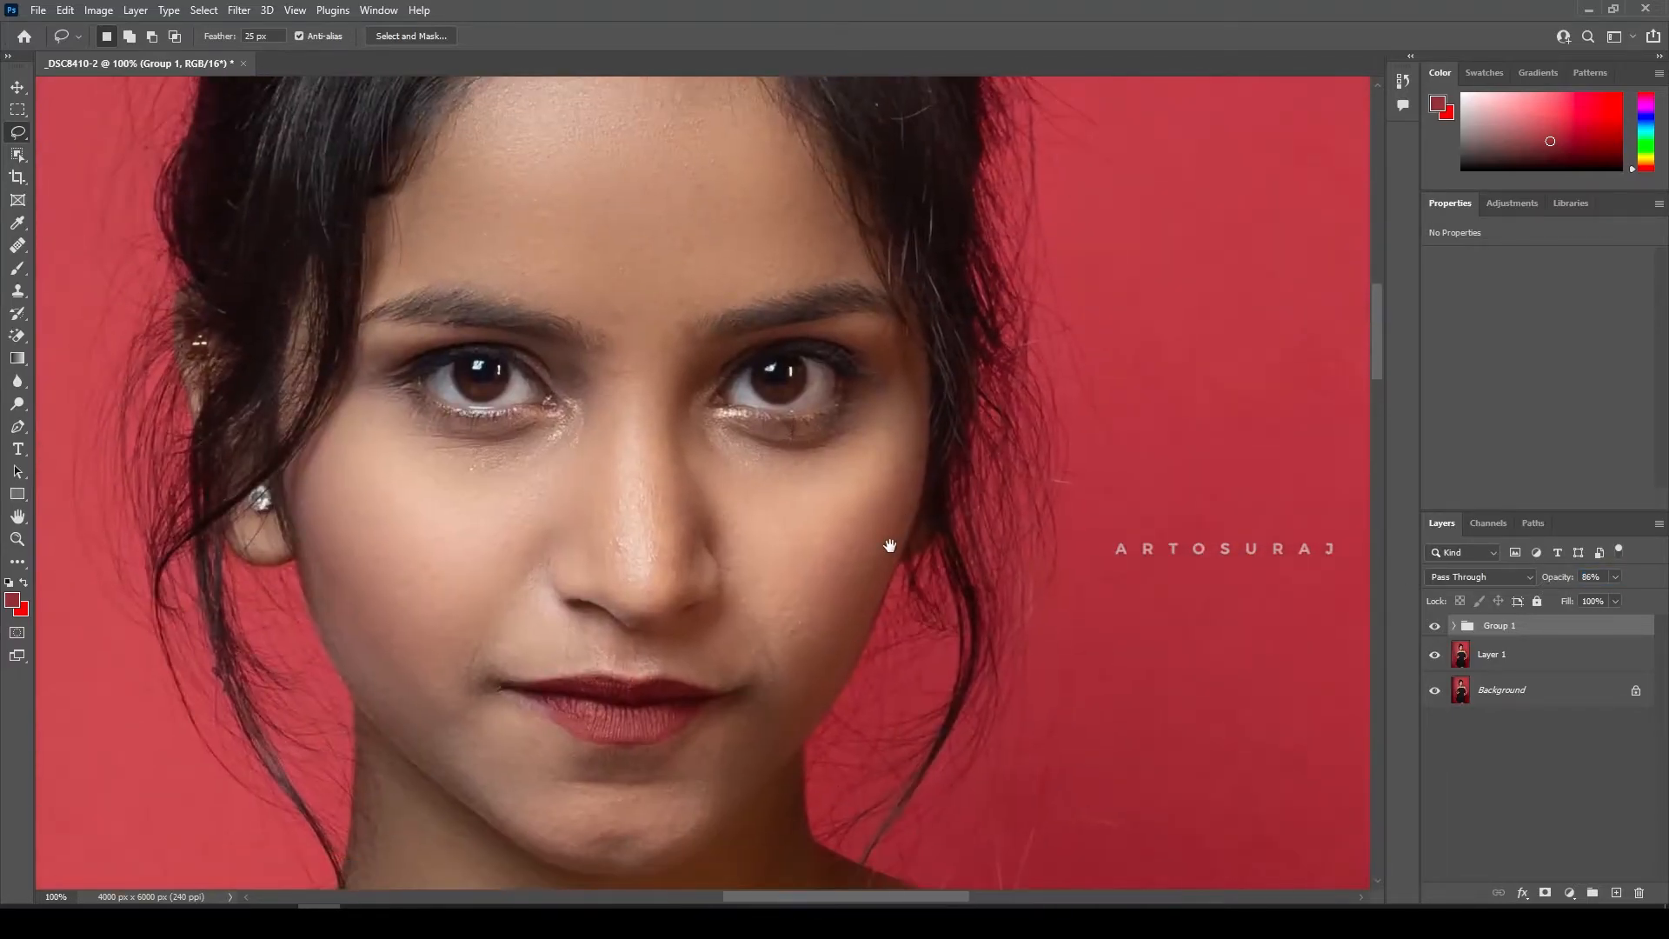
pyautogui.hotkey('ctrl', '0')
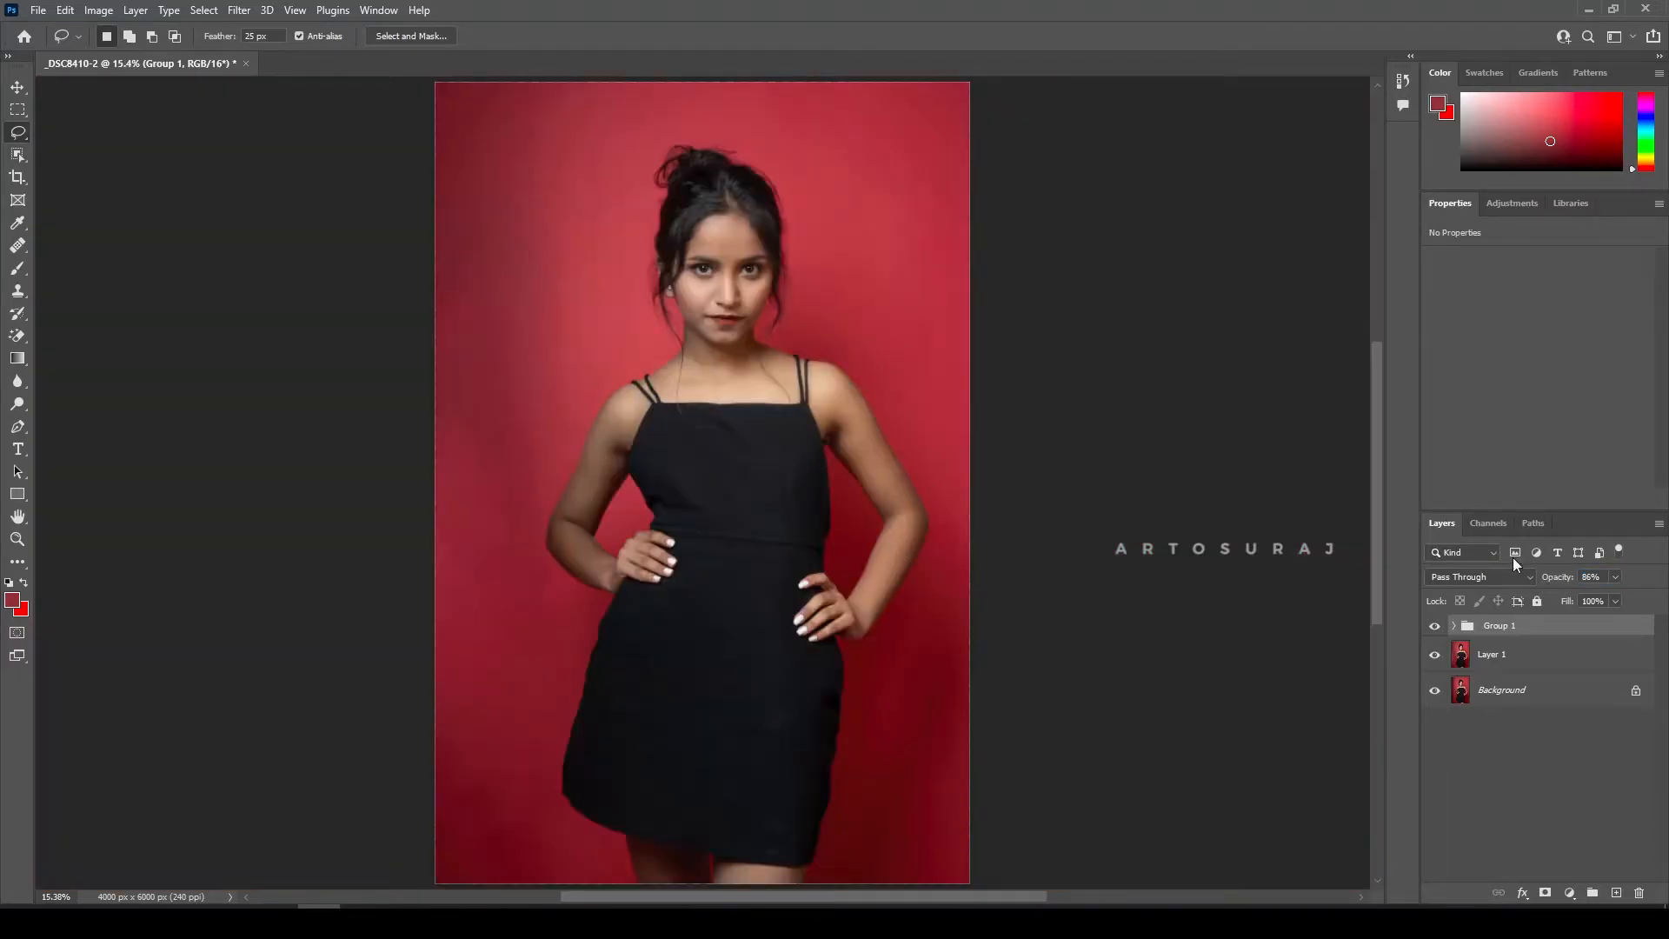
# Step: Stamp the visible layers into a new layer and, in Camera Raw, set exposure +0.20, highlights +13 and shadows +16
pyautogui.hotkey('ctrl', 'shift', 'alt', 'e')
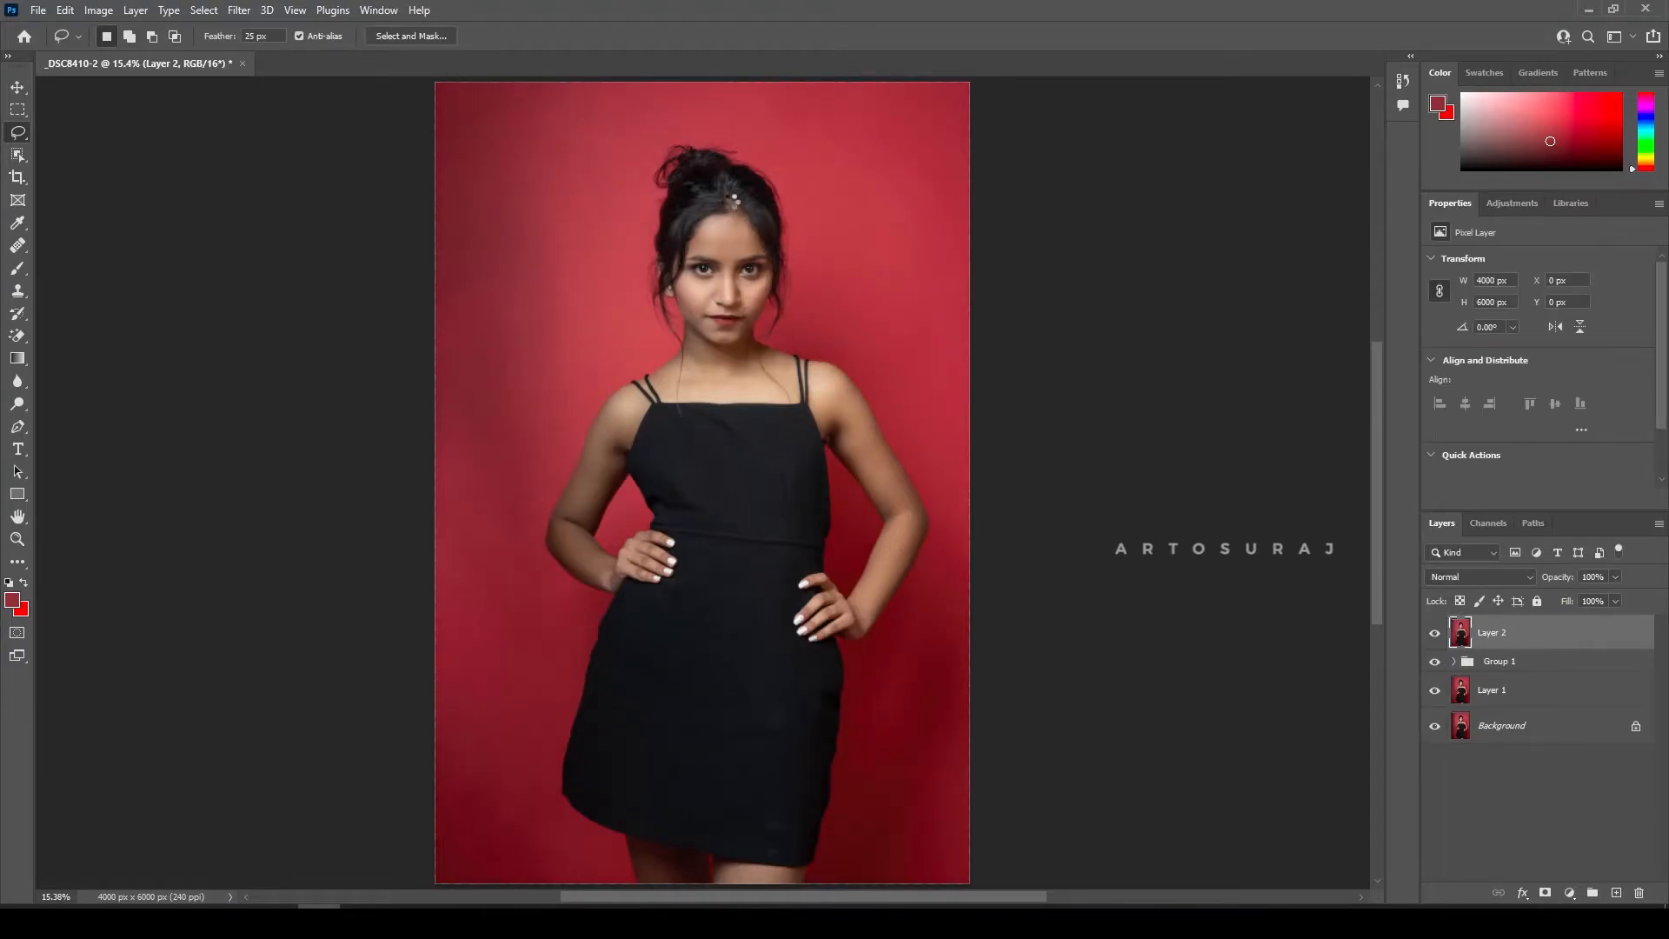
pyautogui.moveTo(723, 202); pyautogui.dragTo(879, 294)
pyautogui.moveTo(1378, 407); pyautogui.dragTo(1394, 487)
pyautogui.scroll(-10, 956, 497)
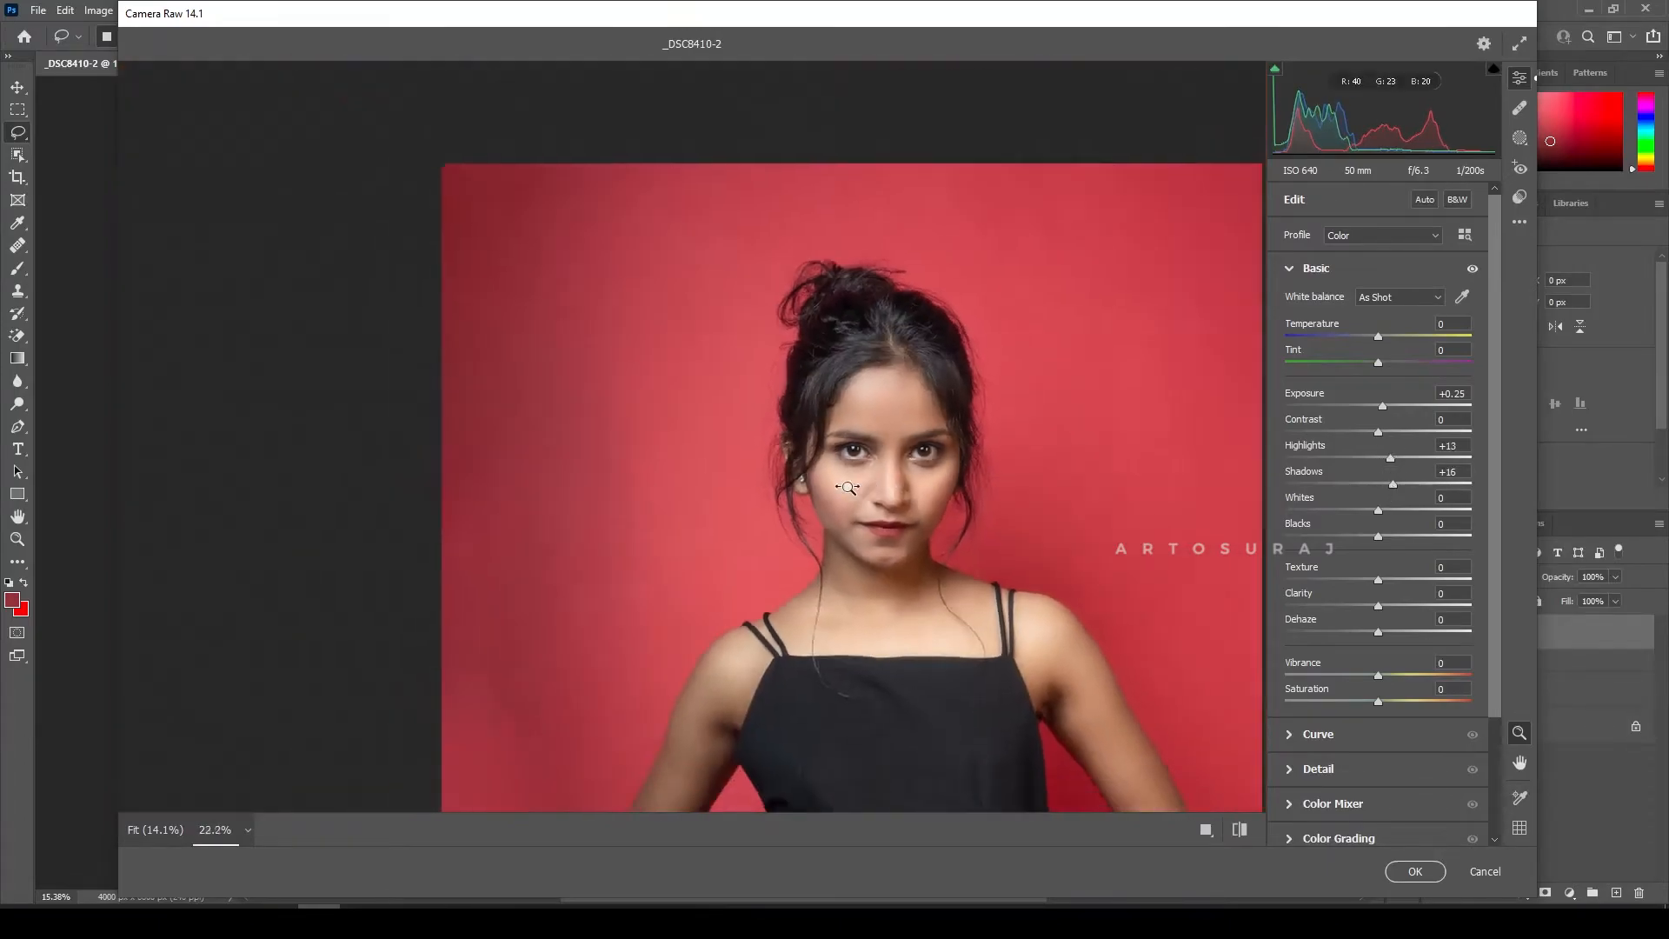
pyautogui.moveTo(1382, 406); pyautogui.dragTo(1382, 410)
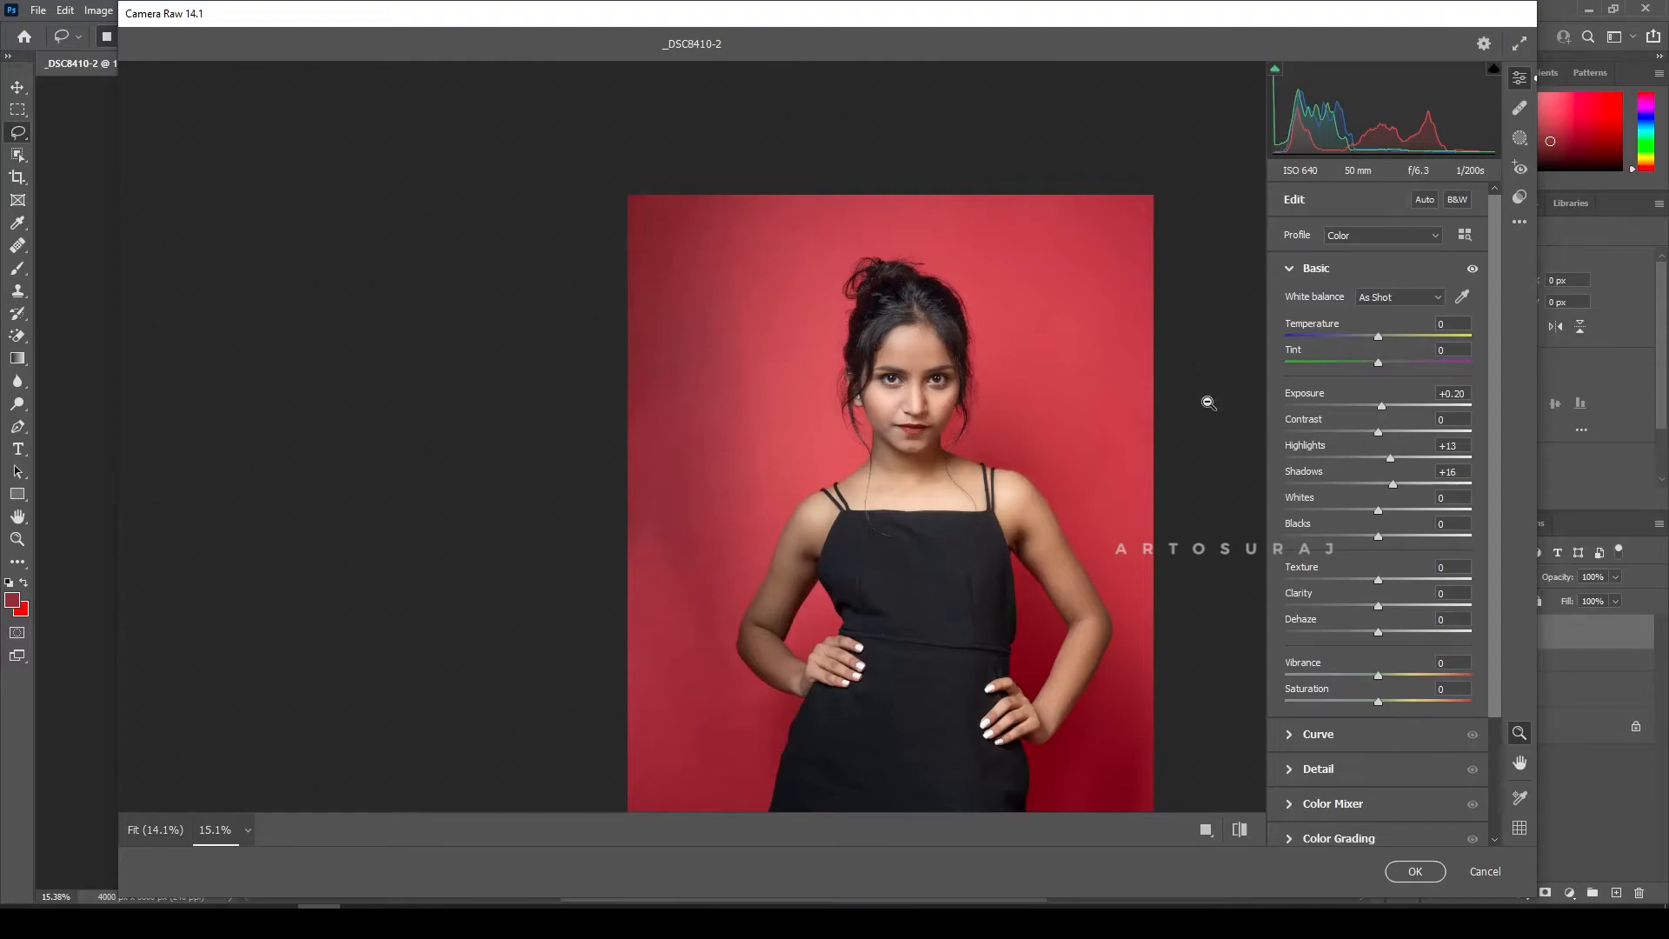
pyautogui.scroll(6, 924, 362)
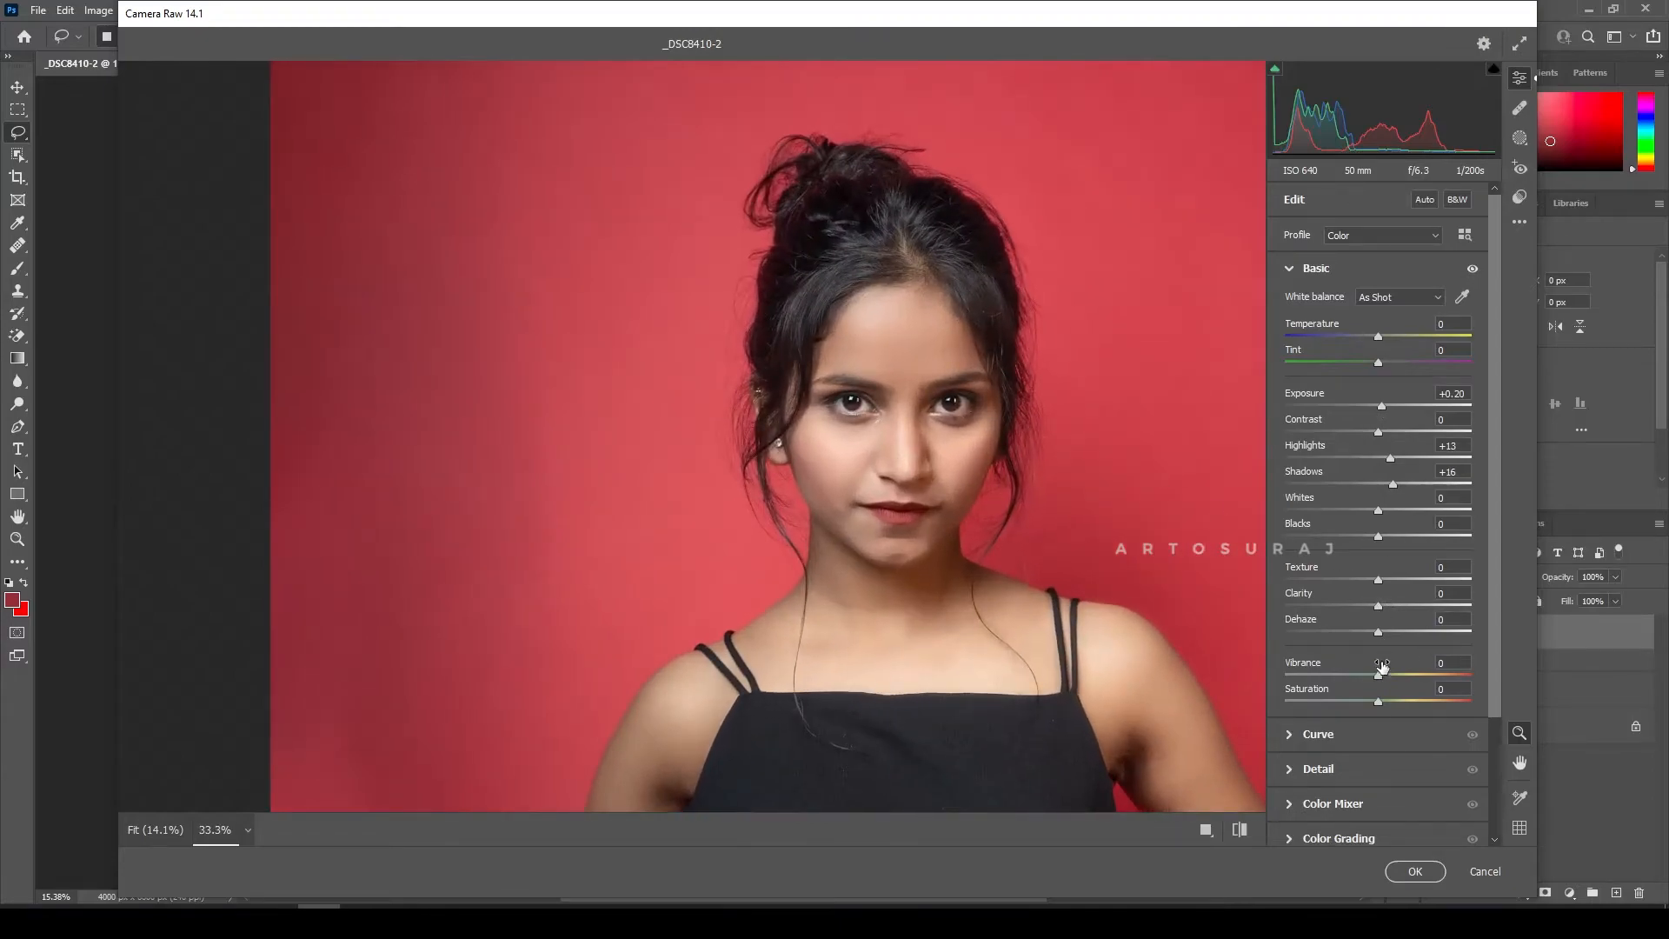
# Step: Set dehaze to -4 and vibrance to +8 in Camera Raw, checking the portrait at different zoom levels
pyautogui.moveTo(1383, 633); pyautogui.dragTo(1374, 636)
pyautogui.scroll(-2, 1068, 516)
pyautogui.scroll(-5, 1041, 520)
pyautogui.scroll(2, 1042, 522)
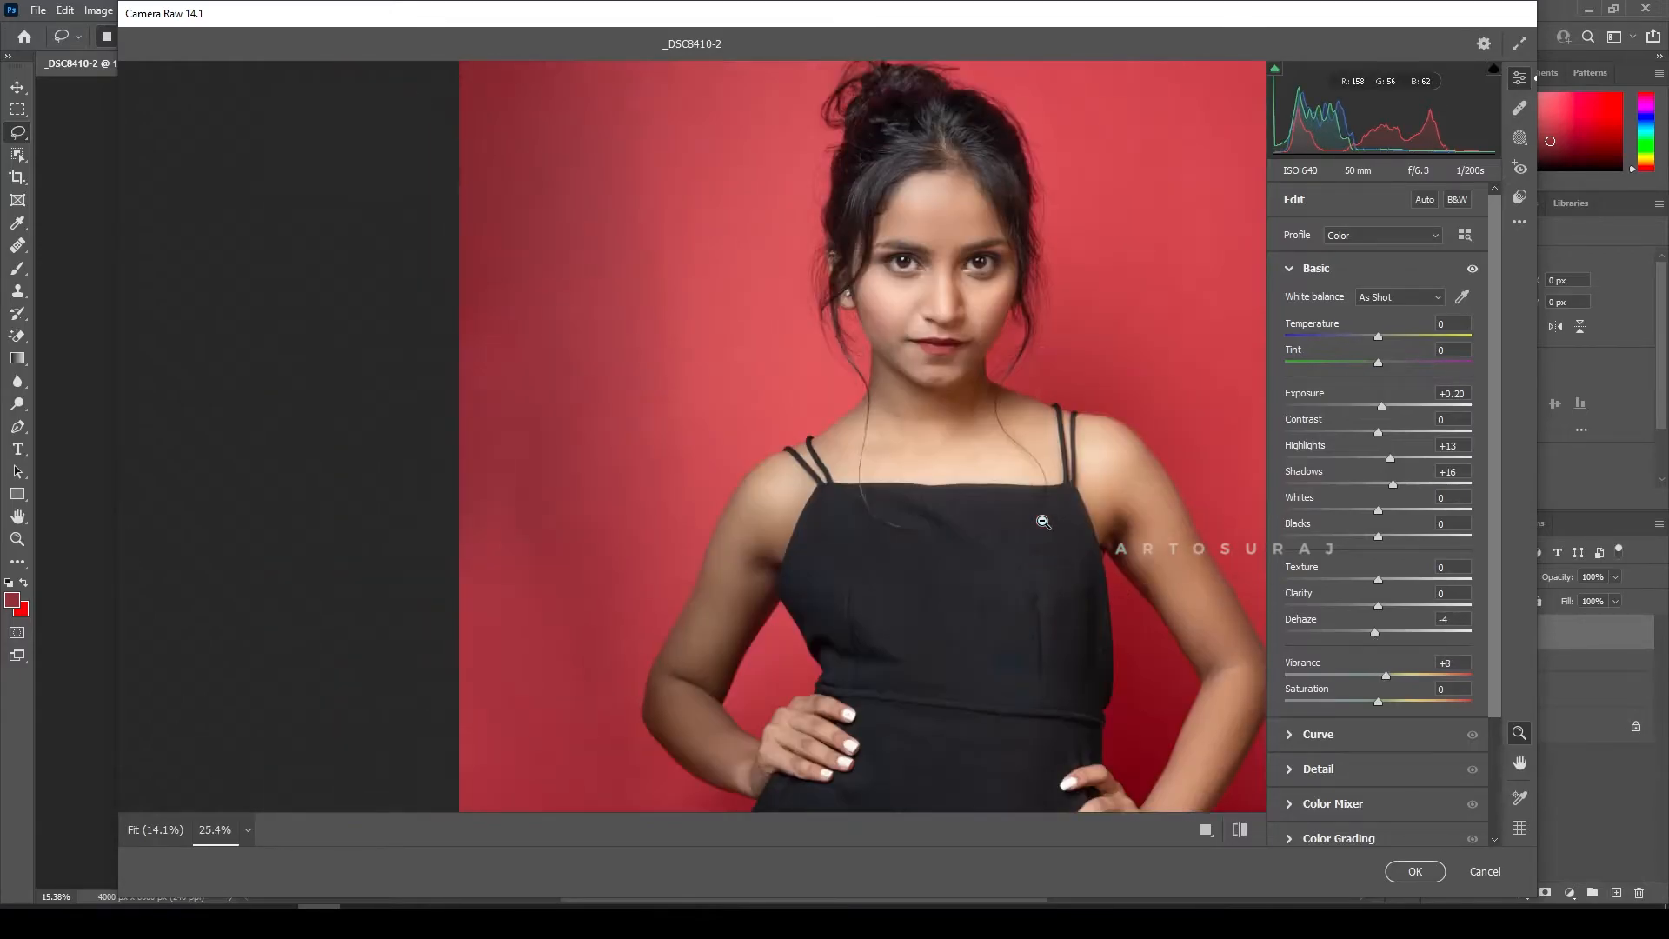
# Step: Lower the yellows' saturation to -22 in the HSL color mixer and apply the Camera Raw adjustments
pyautogui.click(1291, 803)
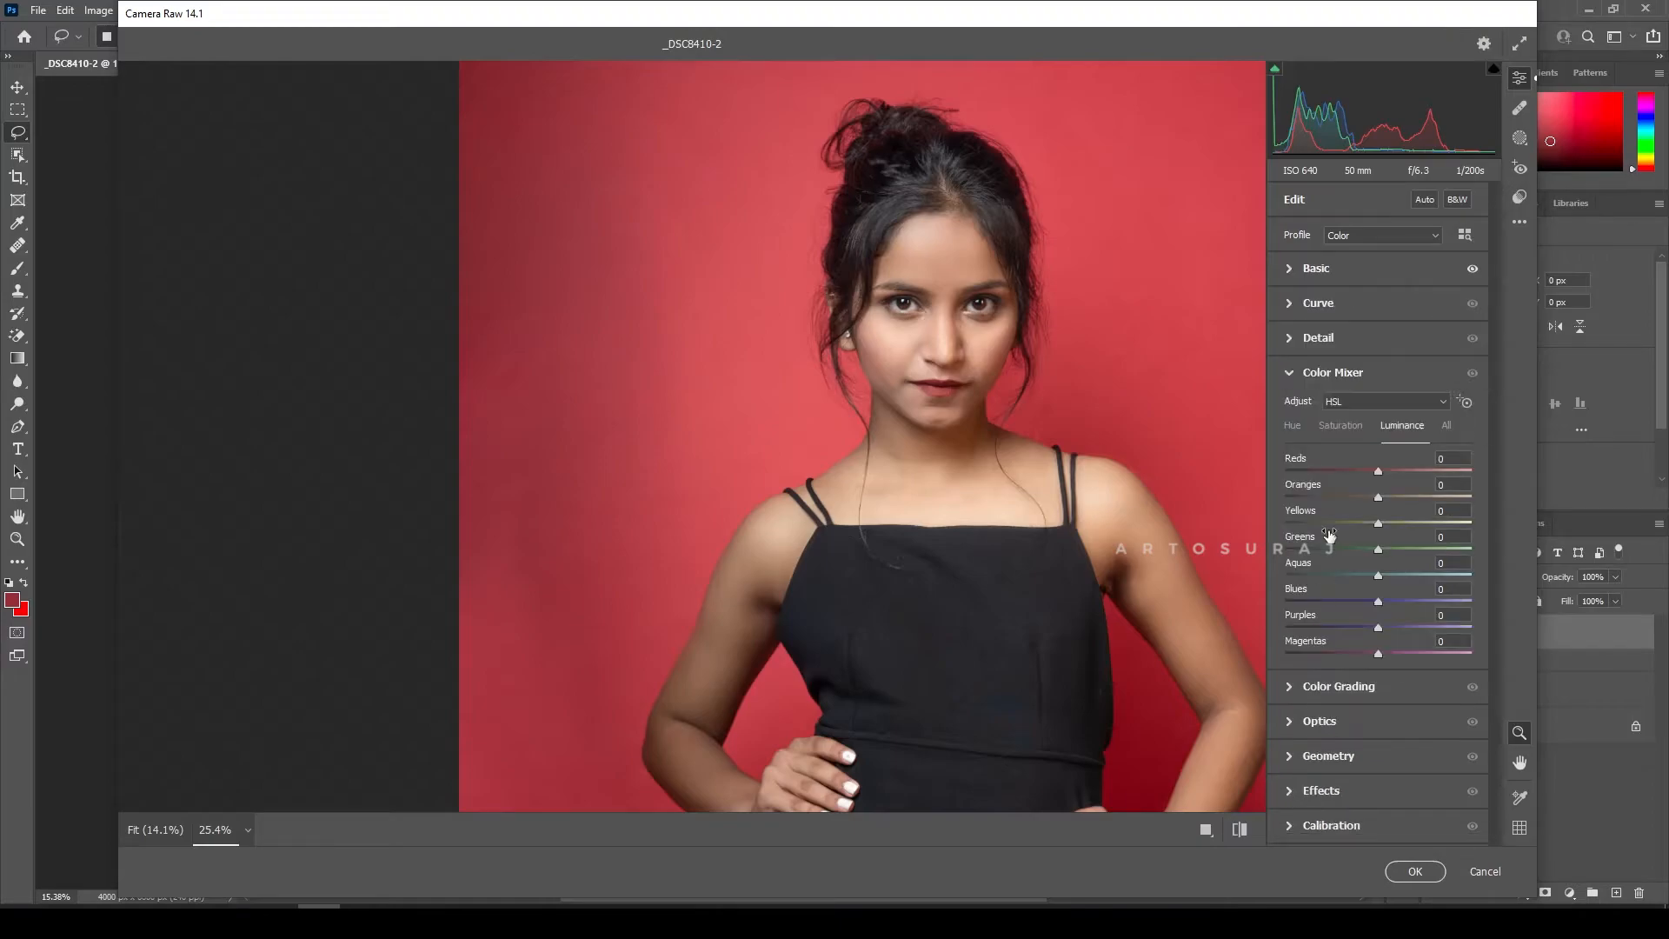
pyautogui.click(1354, 426)
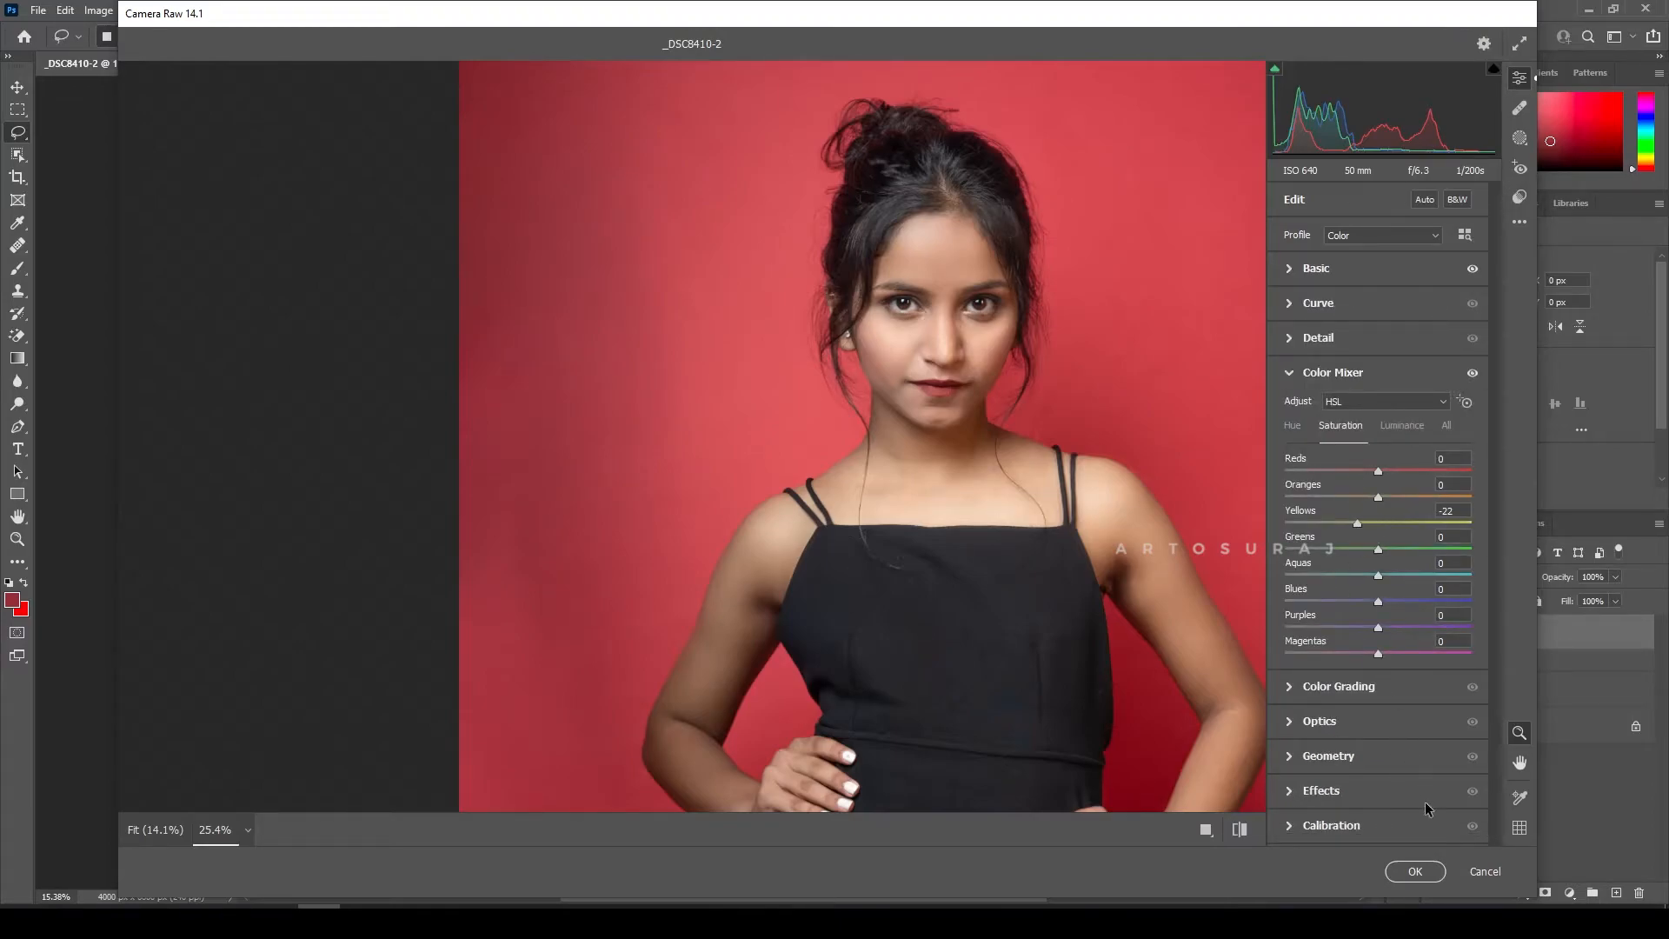
pyautogui.click(1415, 871)
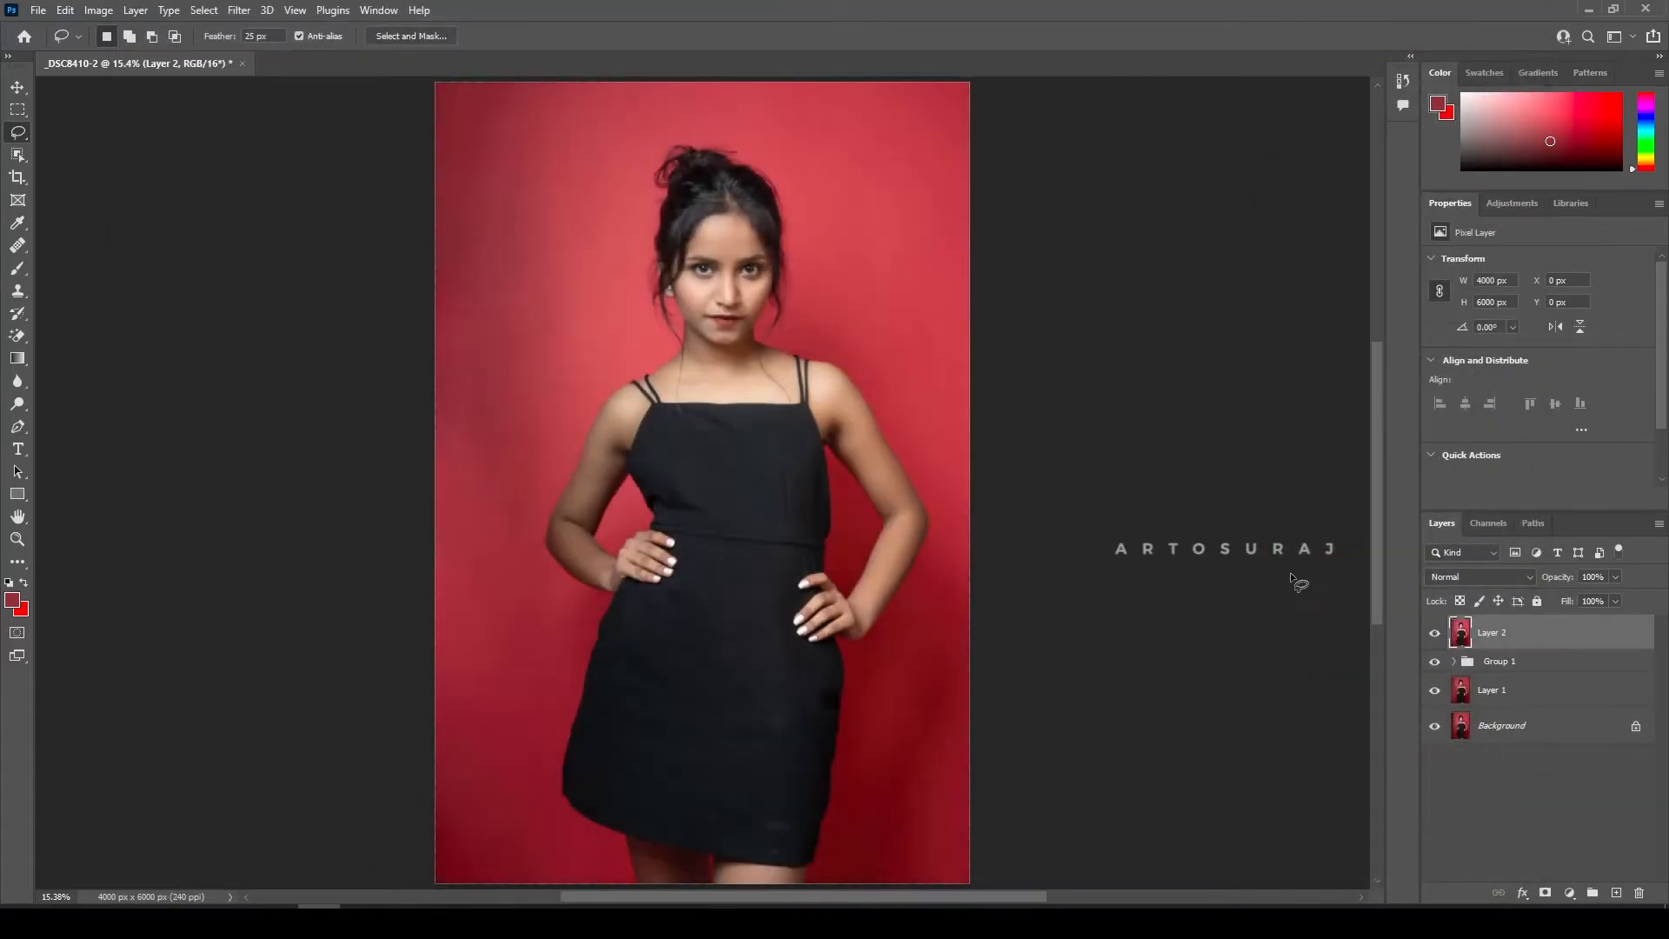
# Step: Hide Layer 2 behind a black mask and reveal it on the forehead with a soft white brush at 89% opacity
pyautogui.keyDown('alt'); pyautogui.click(1544, 893); pyautogui.keyUp('alt')
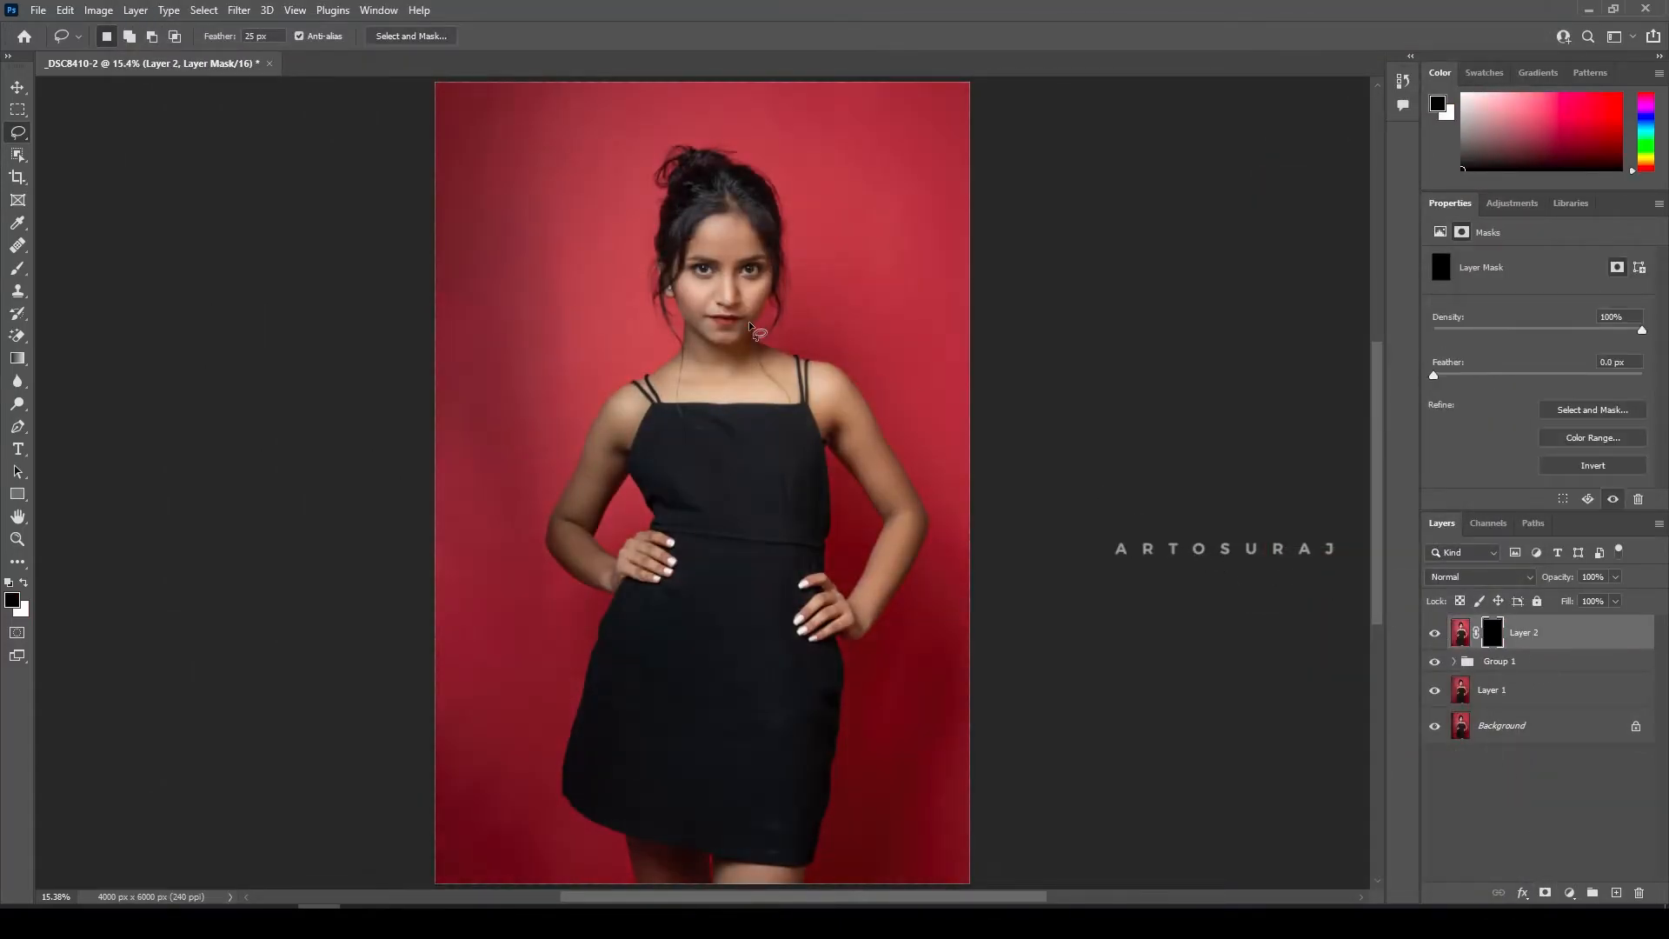
pyautogui.press('b')
pyautogui.scroll(5, 753, 223)
pyautogui.moveTo(669, 254)
pyautogui.mouseDown()
pyautogui.moveTo(689, 269)
pyautogui.moveTo(596, 269)
pyautogui.mouseUp()
pyautogui.press('x')
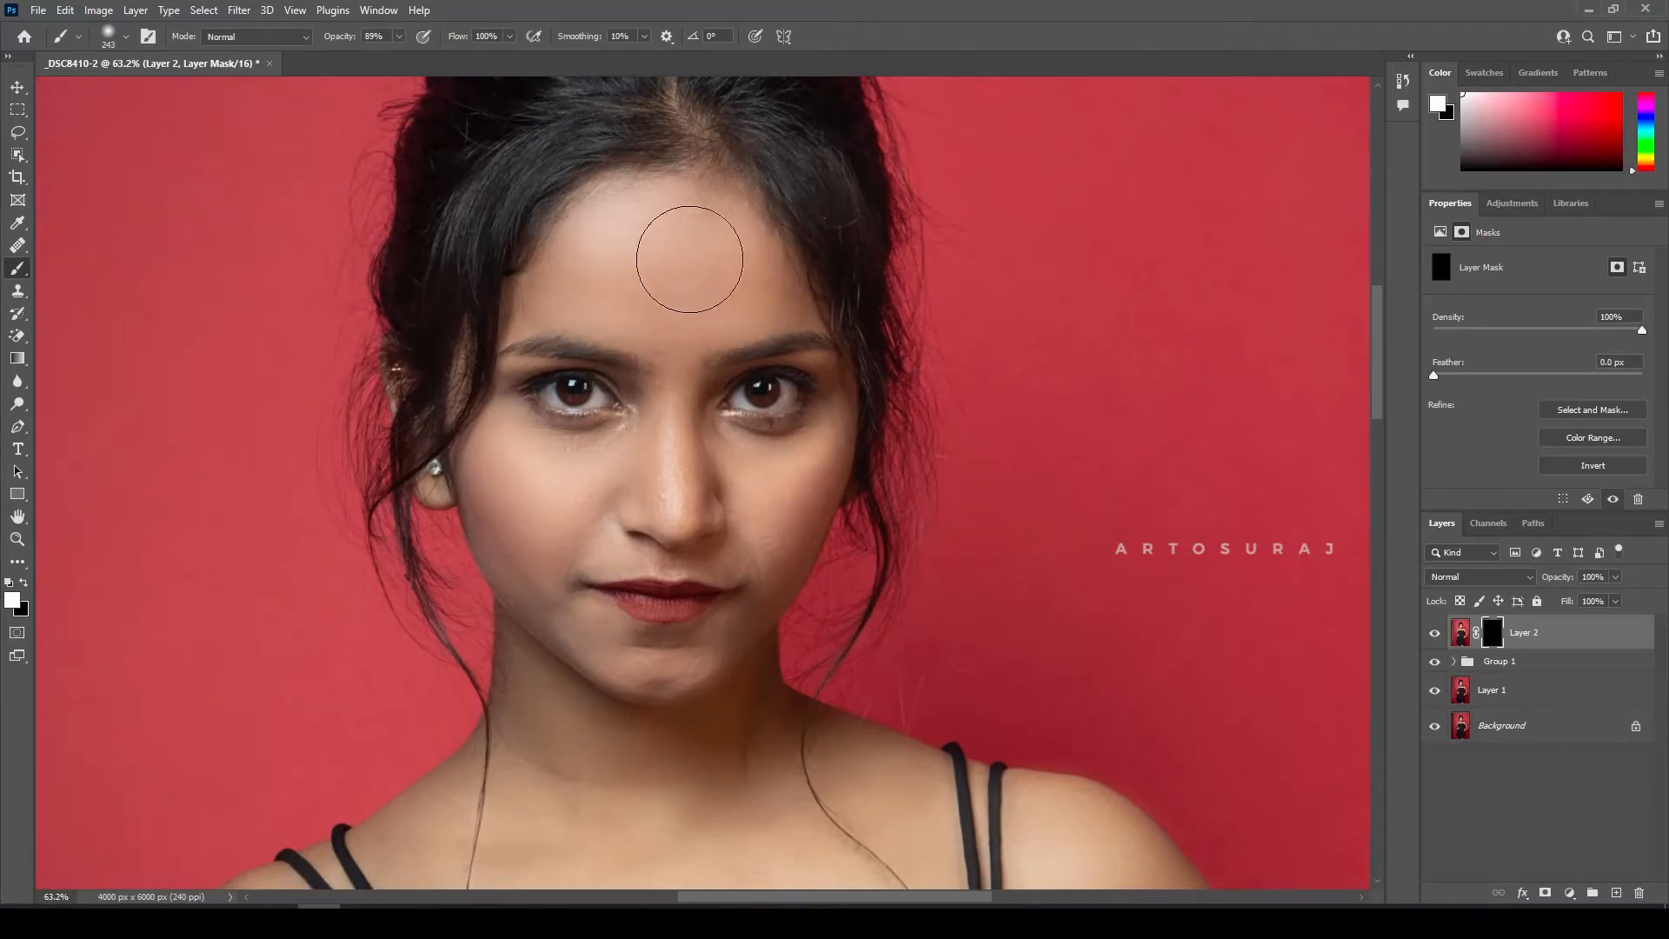
pyautogui.scroll(-2, 687, 230)
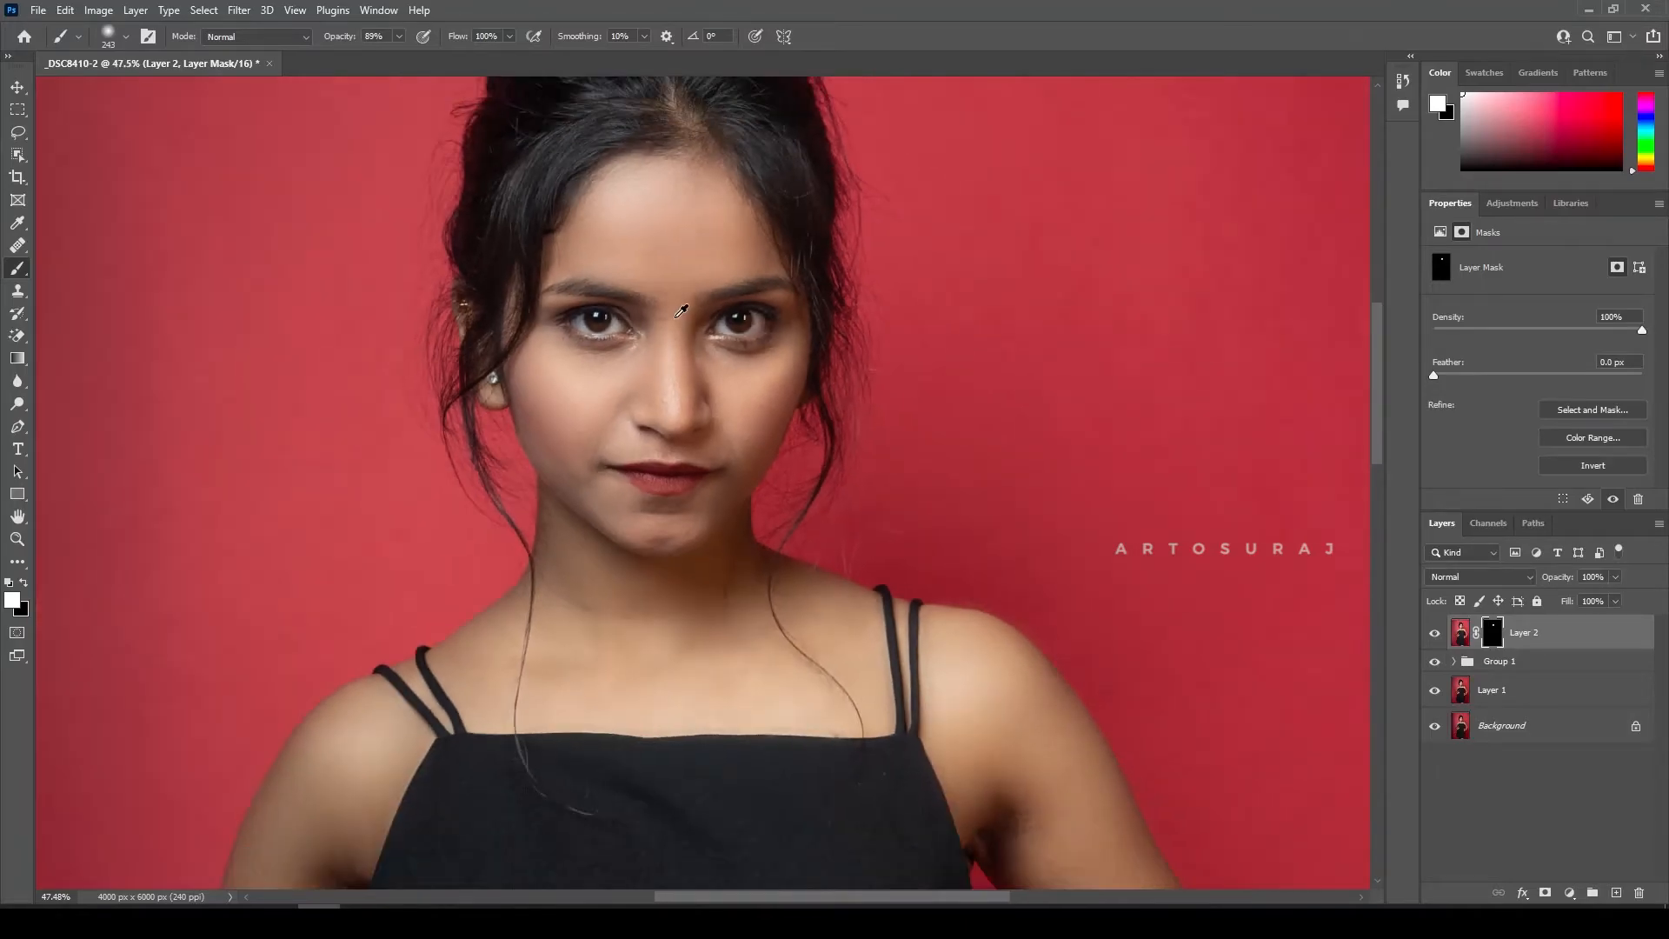
# Step: Paint white on Layer 2's mask over the nose, cheeks and chin to brighten the rest of the face
pyautogui.scroll(1, 681, 310)
pyautogui.rightClick(687, 317)
pyautogui.press('Escape')
pyautogui.moveTo(674, 317)
pyautogui.mouseDown()
pyautogui.moveTo(640, 329)
pyautogui.moveTo(675, 410)
pyautogui.moveTo(554, 391)
pyautogui.moveTo(527, 458)
pyautogui.moveTo(569, 495)
pyautogui.moveTo(608, 439)
pyautogui.mouseUp()
pyautogui.scroll(-2, 662, 417)
pyautogui.scroll(5, 661, 418)
pyautogui.moveTo(607, 343)
pyautogui.mouseDown()
pyautogui.moveTo(591, 342)
pyautogui.moveTo(847, 367)
pyautogui.moveTo(685, 440)
pyautogui.moveTo(670, 534)
pyautogui.mouseUp()
pyautogui.moveTo(681, 308)
pyautogui.mouseDown()
pyautogui.moveTo(645, 316)
pyautogui.moveTo(583, 179)
pyautogui.moveTo(626, 245)
pyautogui.moveTo(856, 277)
pyautogui.moveTo(853, 445)
pyautogui.moveTo(631, 272)
pyautogui.moveTo(800, 601)
pyautogui.moveTo(746, 666)
pyautogui.mouseUp()
pyautogui.moveTo(746, 667)
pyautogui.mouseDown()
pyautogui.moveTo(841, 458)
pyautogui.moveTo(779, 495)
pyautogui.moveTo(348, 417)
pyautogui.moveTo(335, 533)
pyautogui.moveTo(626, 608)
pyautogui.moveTo(495, 551)
pyautogui.moveTo(474, 603)
pyautogui.moveTo(648, 557)
pyautogui.moveTo(543, 503)
pyautogui.moveTo(828, 678)
pyautogui.moveTo(675, 654)
pyautogui.mouseUp()
# Step: Refine Layer 2's mask along the dress neckline in black and paint white over the upper chest with a larger brush
pyautogui.scroll(-5, 644, 603)
pyautogui.scroll(-3, 668, 552)
pyautogui.scroll(-1, 675, 655)
pyautogui.press('x')
pyautogui.moveTo(793, 604)
pyautogui.mouseDown()
pyautogui.moveTo(503, 637)
pyautogui.moveTo(758, 626)
pyautogui.moveTo(475, 640)
pyautogui.mouseUp()
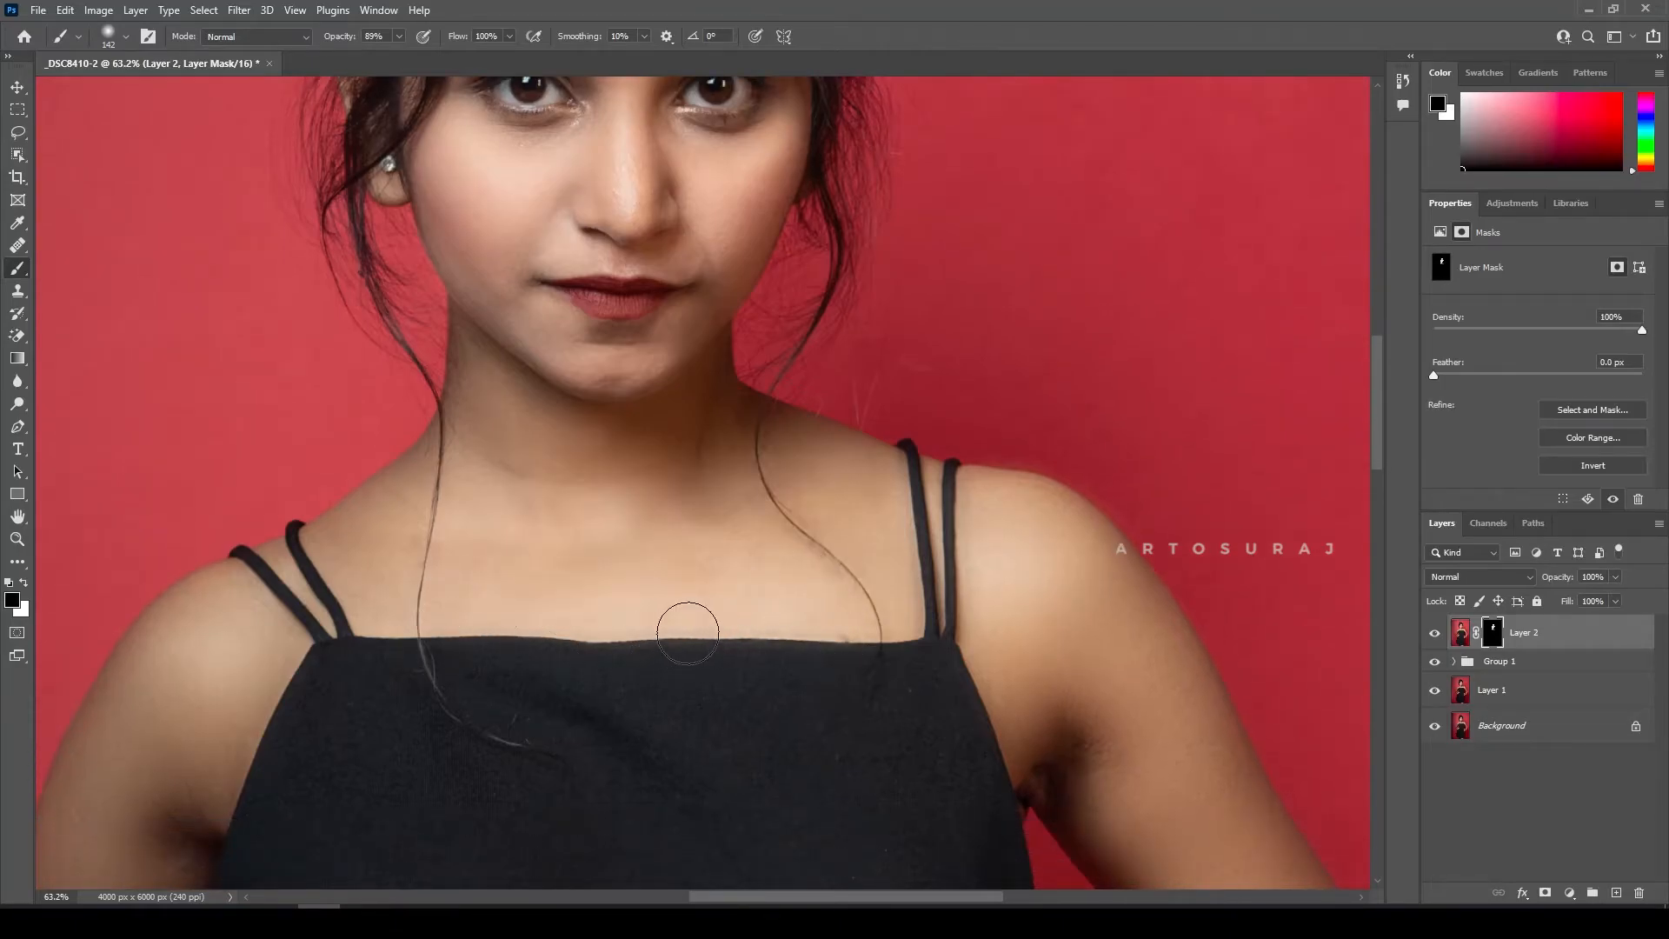
pyautogui.press('x')
pyautogui.keyDown('alt'); pyautogui.rightClick(539, 556); pyautogui.keyUp('alt')
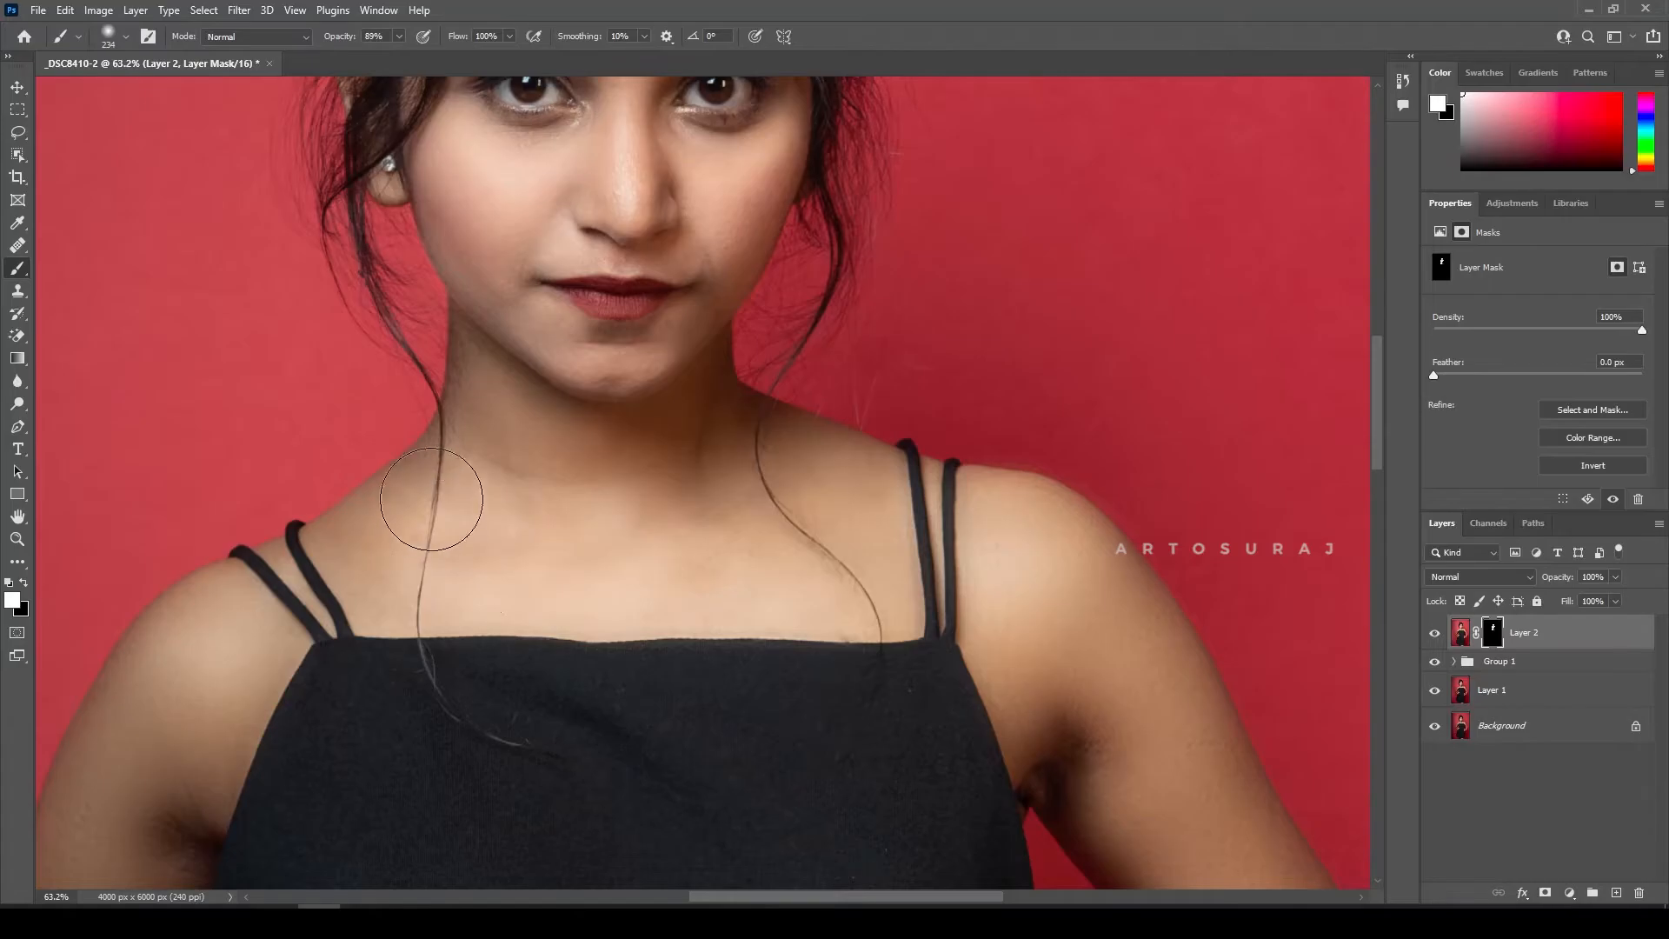
pyautogui.scroll(-1, 428, 496)
pyautogui.scroll(3, 428, 496)
pyautogui.moveTo(359, 509); pyautogui.dragTo(343, 492)
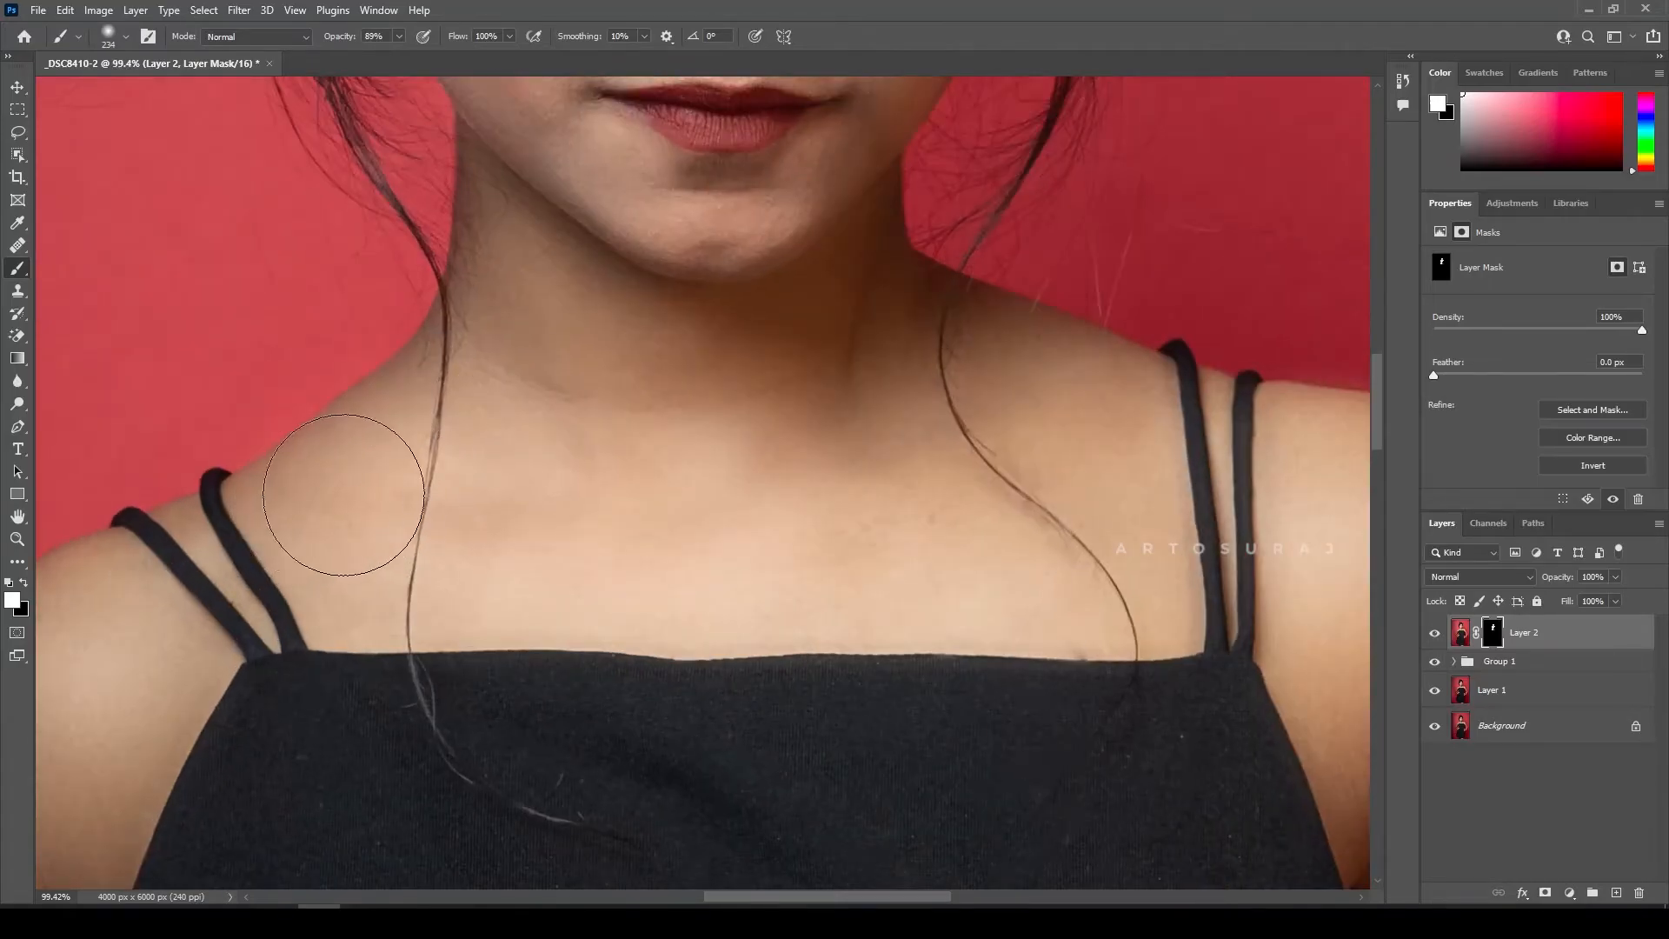
# Step: Paint white on Layer 2's mask over the left-hand shoulder and arm down to the forearm
pyautogui.scroll(-5, 524, 544)
pyautogui.scroll(-4, 379, 530)
pyautogui.moveTo(366, 426)
pyautogui.mouseDown()
pyautogui.moveTo(292, 540)
pyautogui.moveTo(311, 593)
pyautogui.moveTo(272, 689)
pyautogui.moveTo(578, 444)
pyautogui.mouseUp()
pyautogui.scroll(-6, 273, 686)
pyautogui.hotkey('alt', 'space')
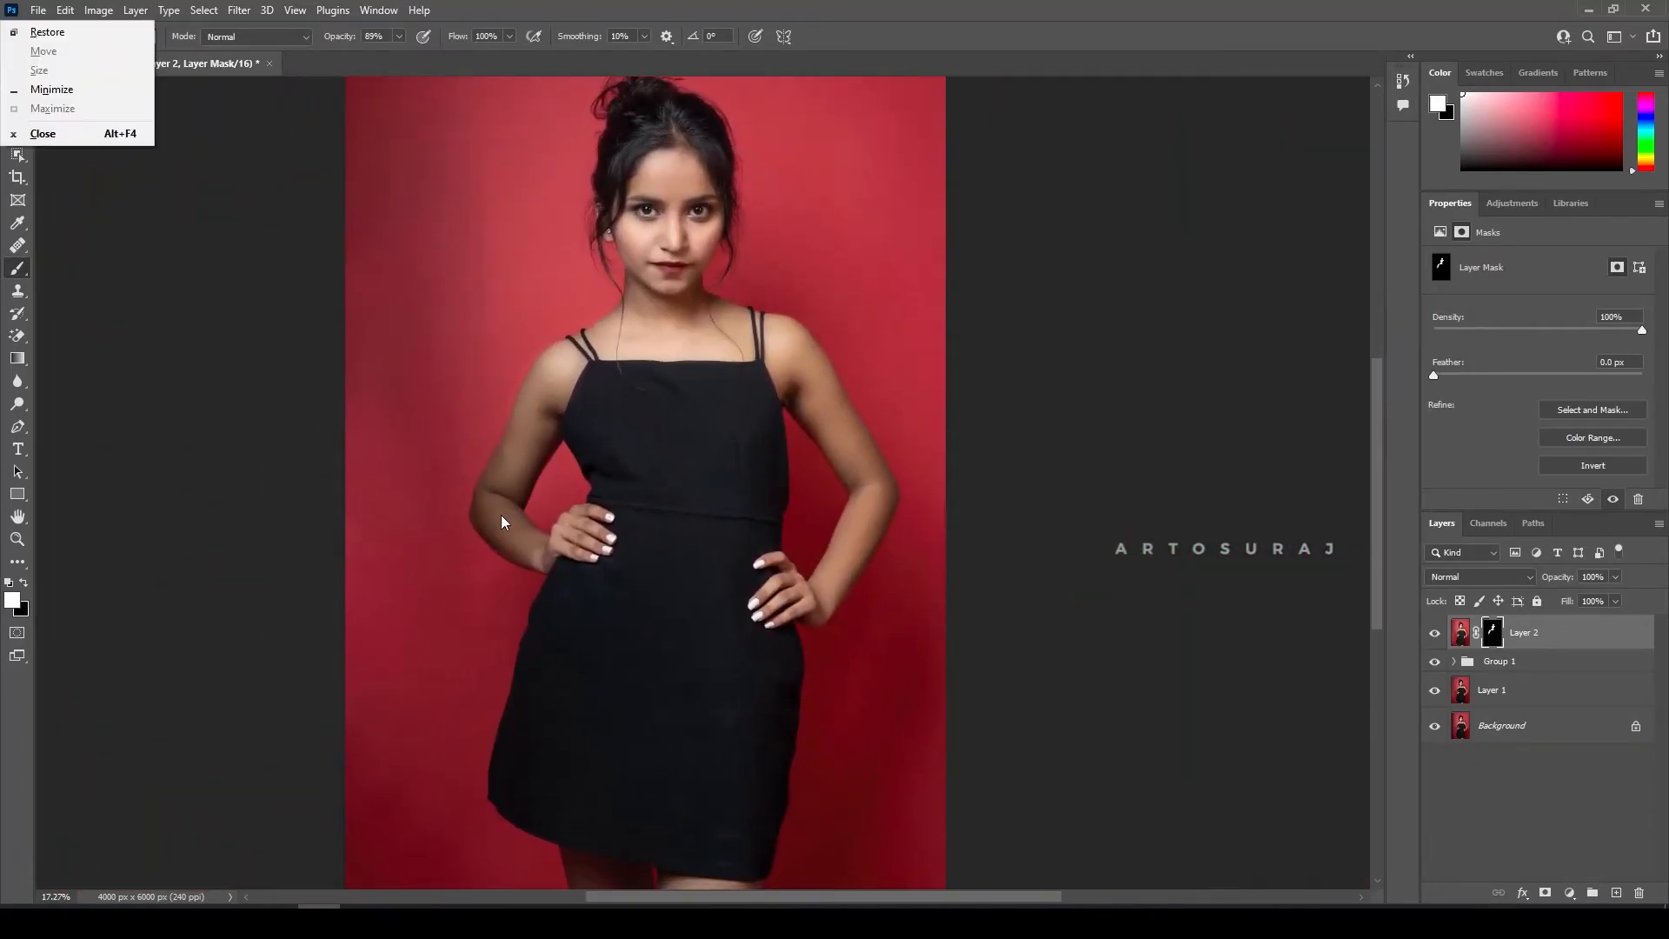
pyautogui.press('Escape')
pyautogui.scroll(8, 505, 510)
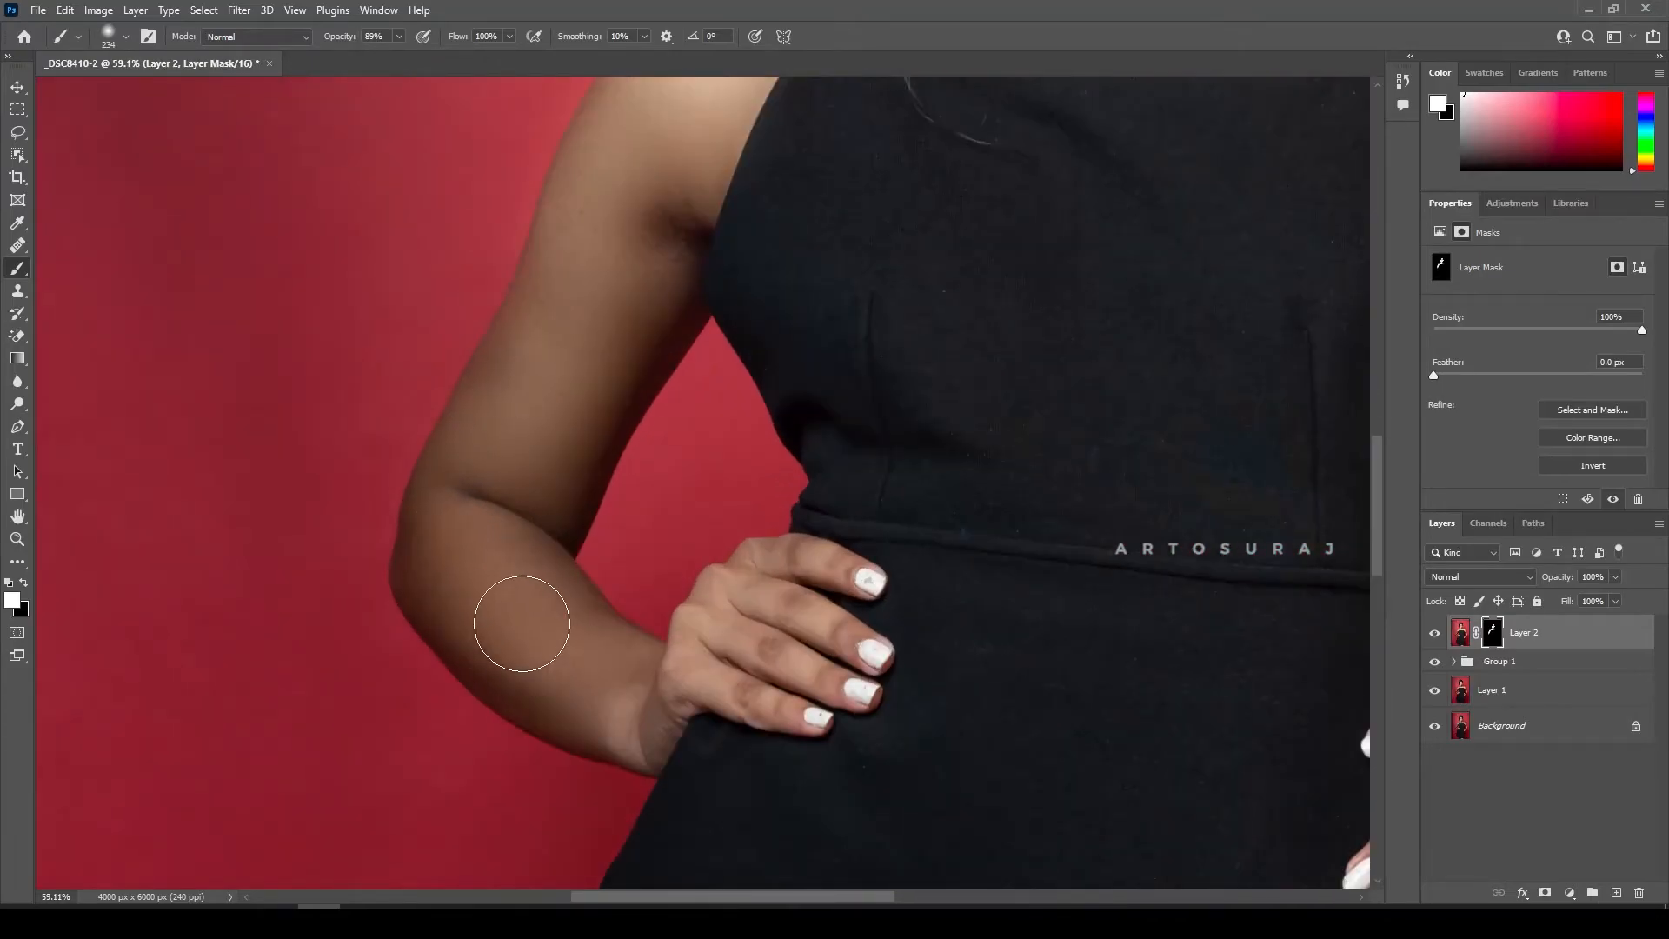
pyautogui.scroll(-5, 600, 682)
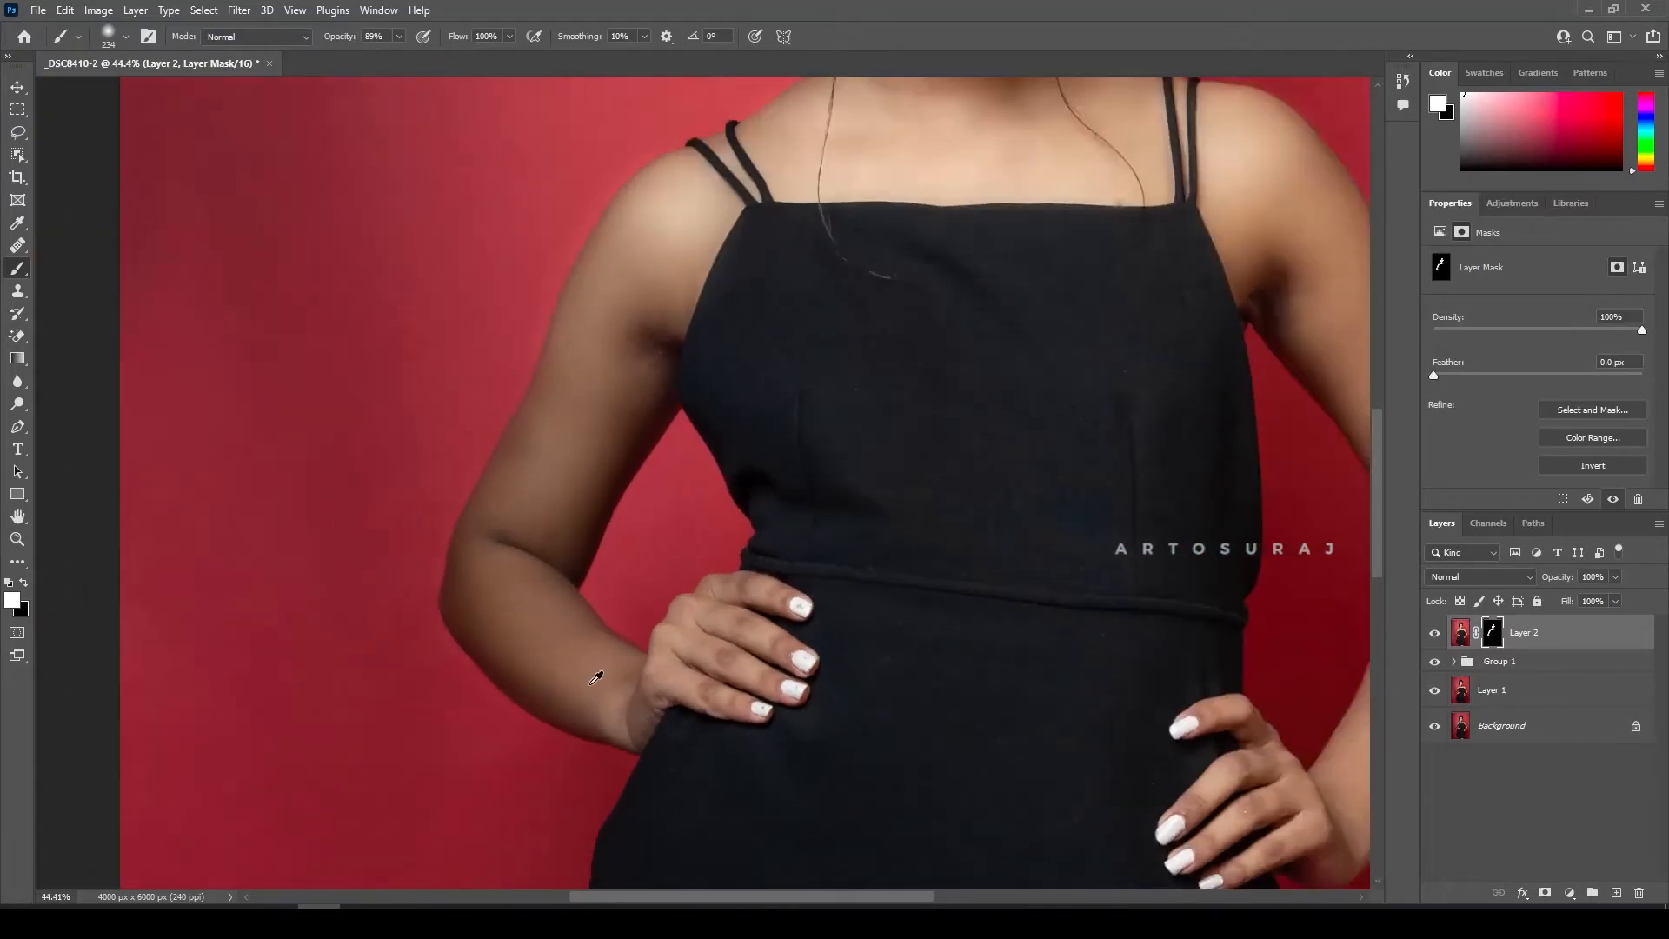
pyautogui.scroll(2, 916, 447)
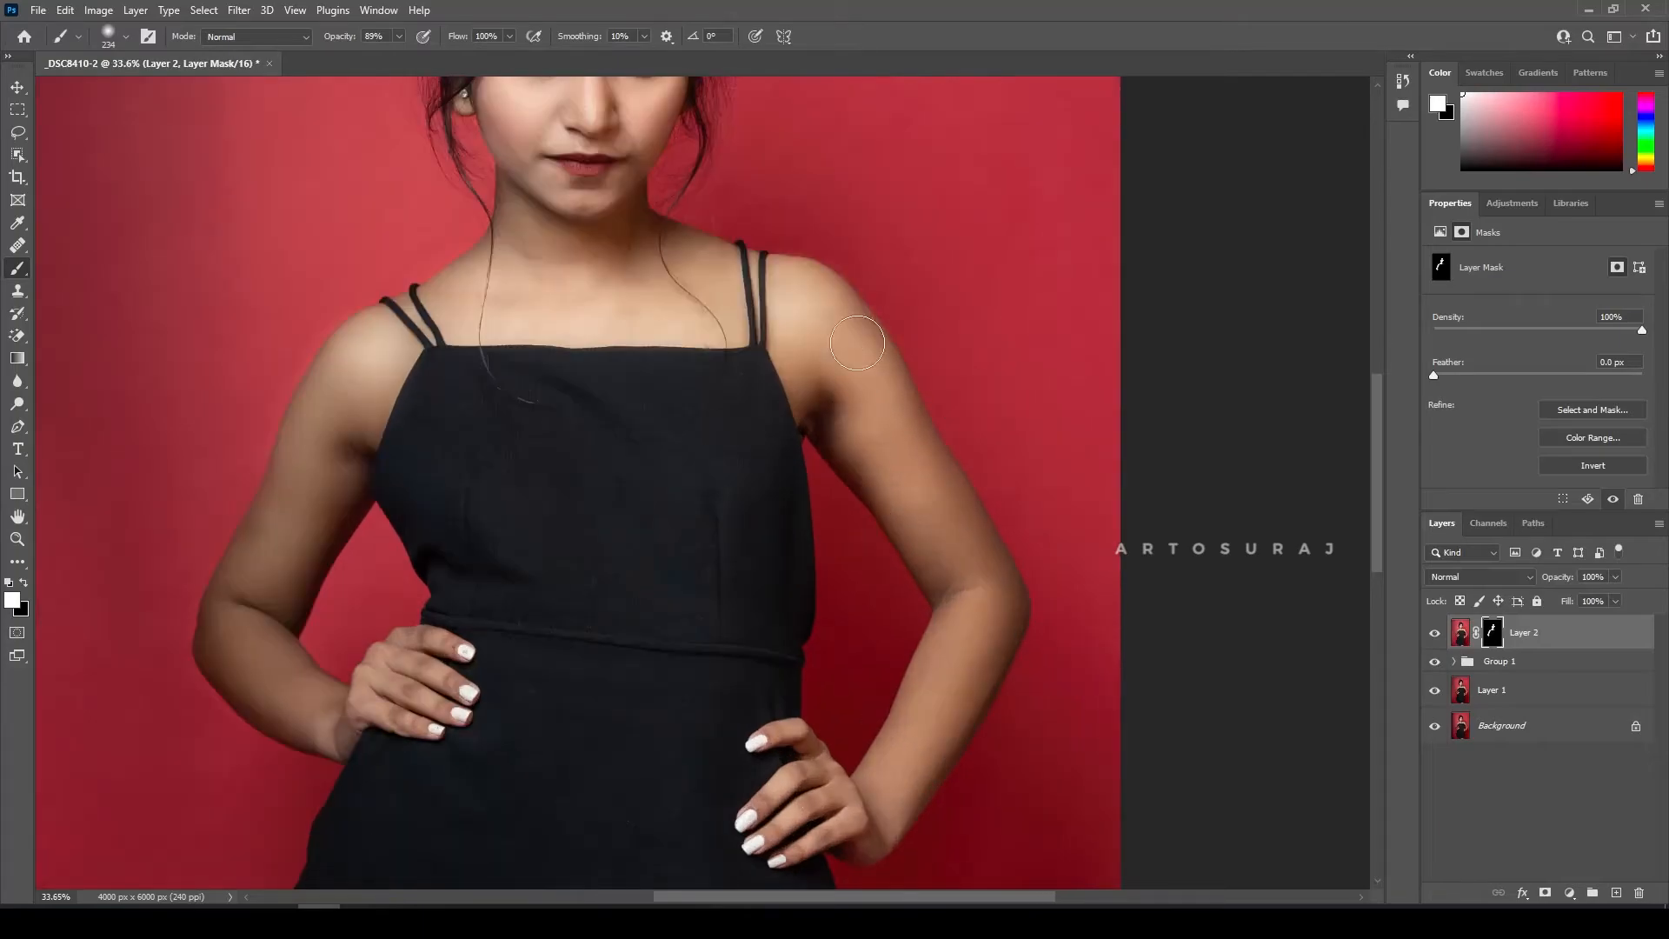
# Step: Paint white on Layer 2's mask down the right-hand arm to the wrist and between the neck and right-hand straps
pyautogui.moveTo(916, 447)
pyautogui.mouseDown()
pyautogui.moveTo(978, 573)
pyautogui.moveTo(921, 770)
pyautogui.moveTo(817, 838)
pyautogui.mouseUp()
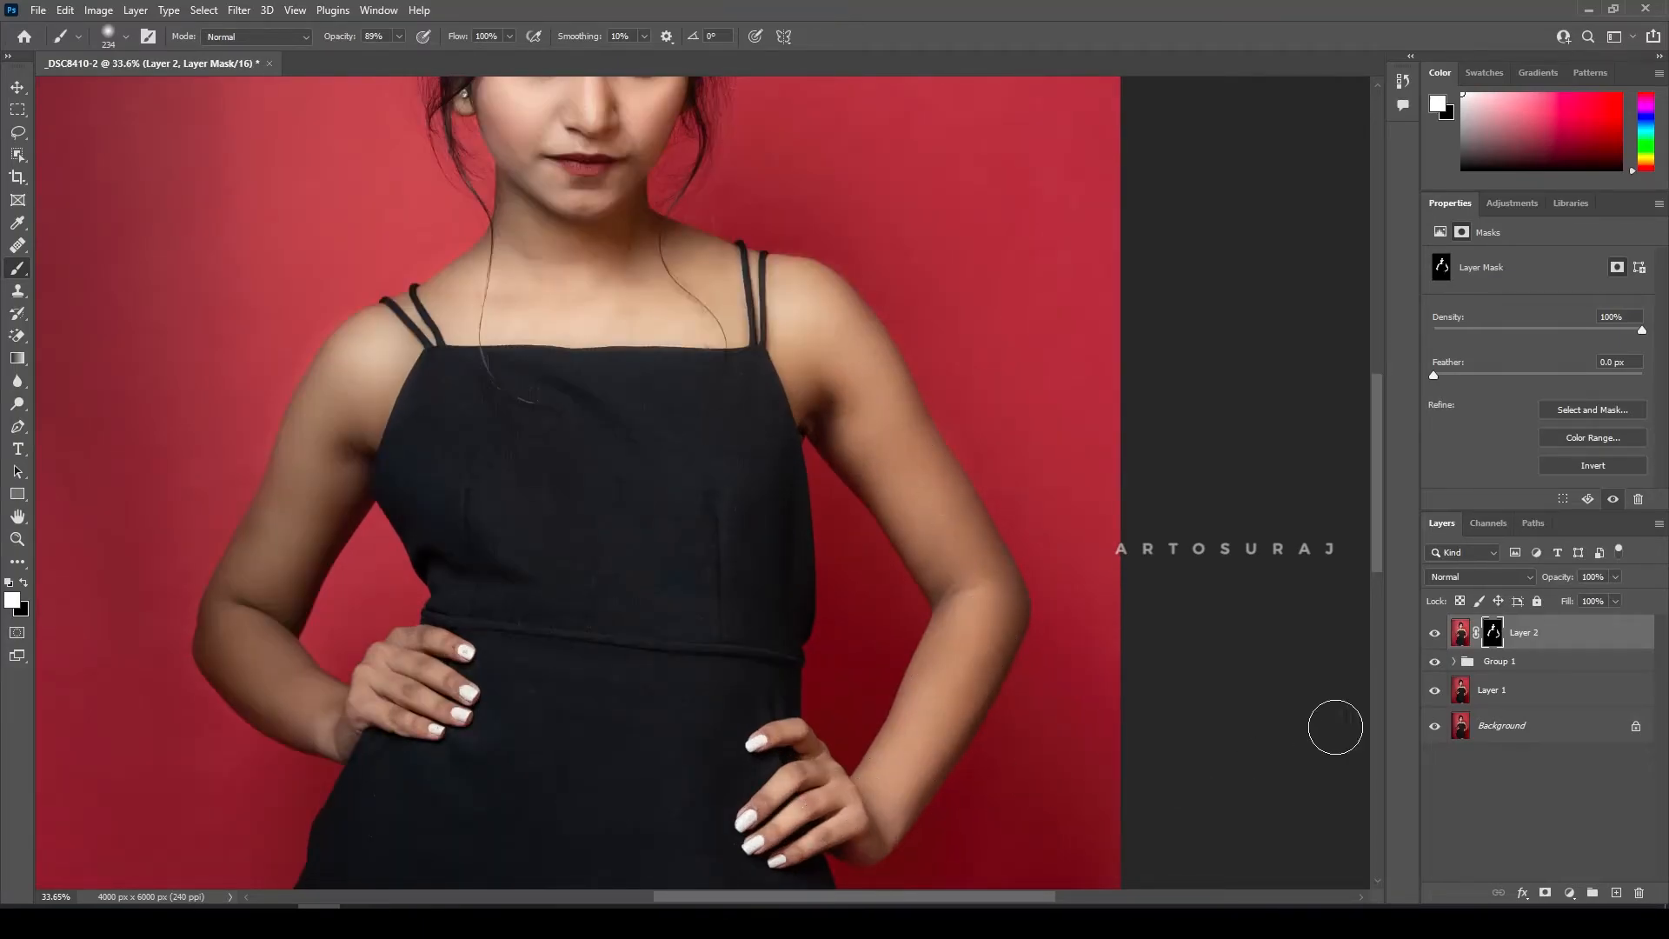
pyautogui.scroll(-2, 794, 432)
pyautogui.scroll(-1, 791, 417)
pyautogui.scroll(5, 695, 287)
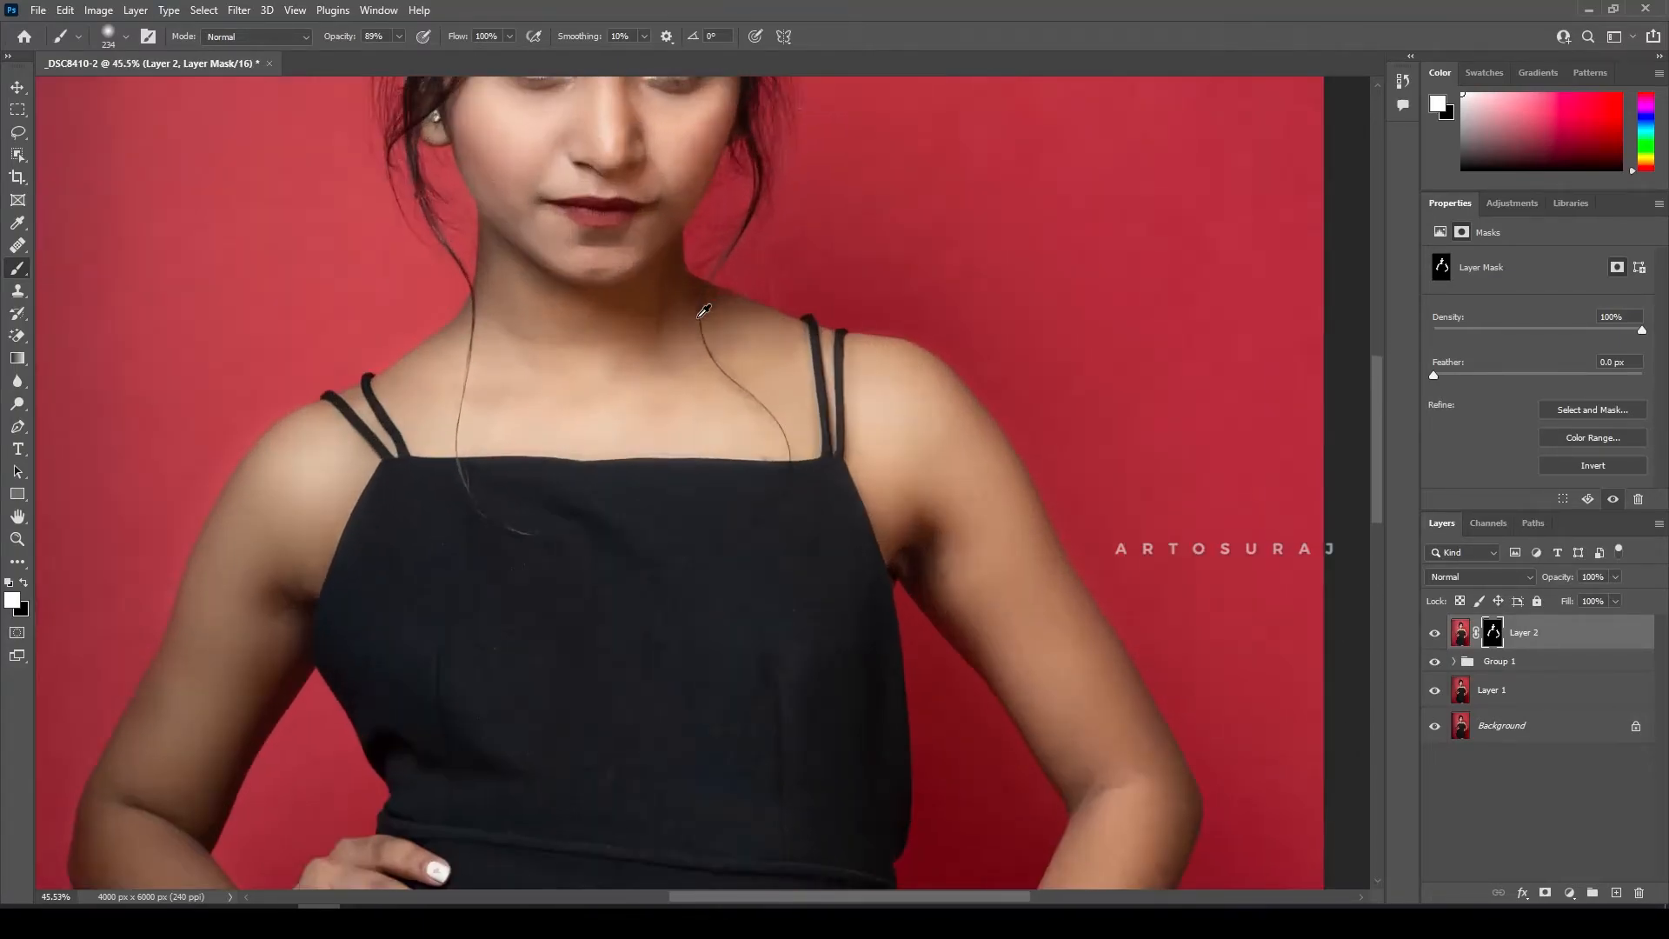
pyautogui.moveTo(758, 323); pyautogui.dragTo(878, 417)
pyautogui.scroll(3, 785, 399)
# Step: Paint black with a small brush on Layer 2's mask along the two loose hair strands crossing the chest
pyautogui.press('x')
pyautogui.moveTo(779, 410); pyautogui.dragTo(599, 452)
pyautogui.moveTo(629, 253); pyautogui.dragTo(657, 341)
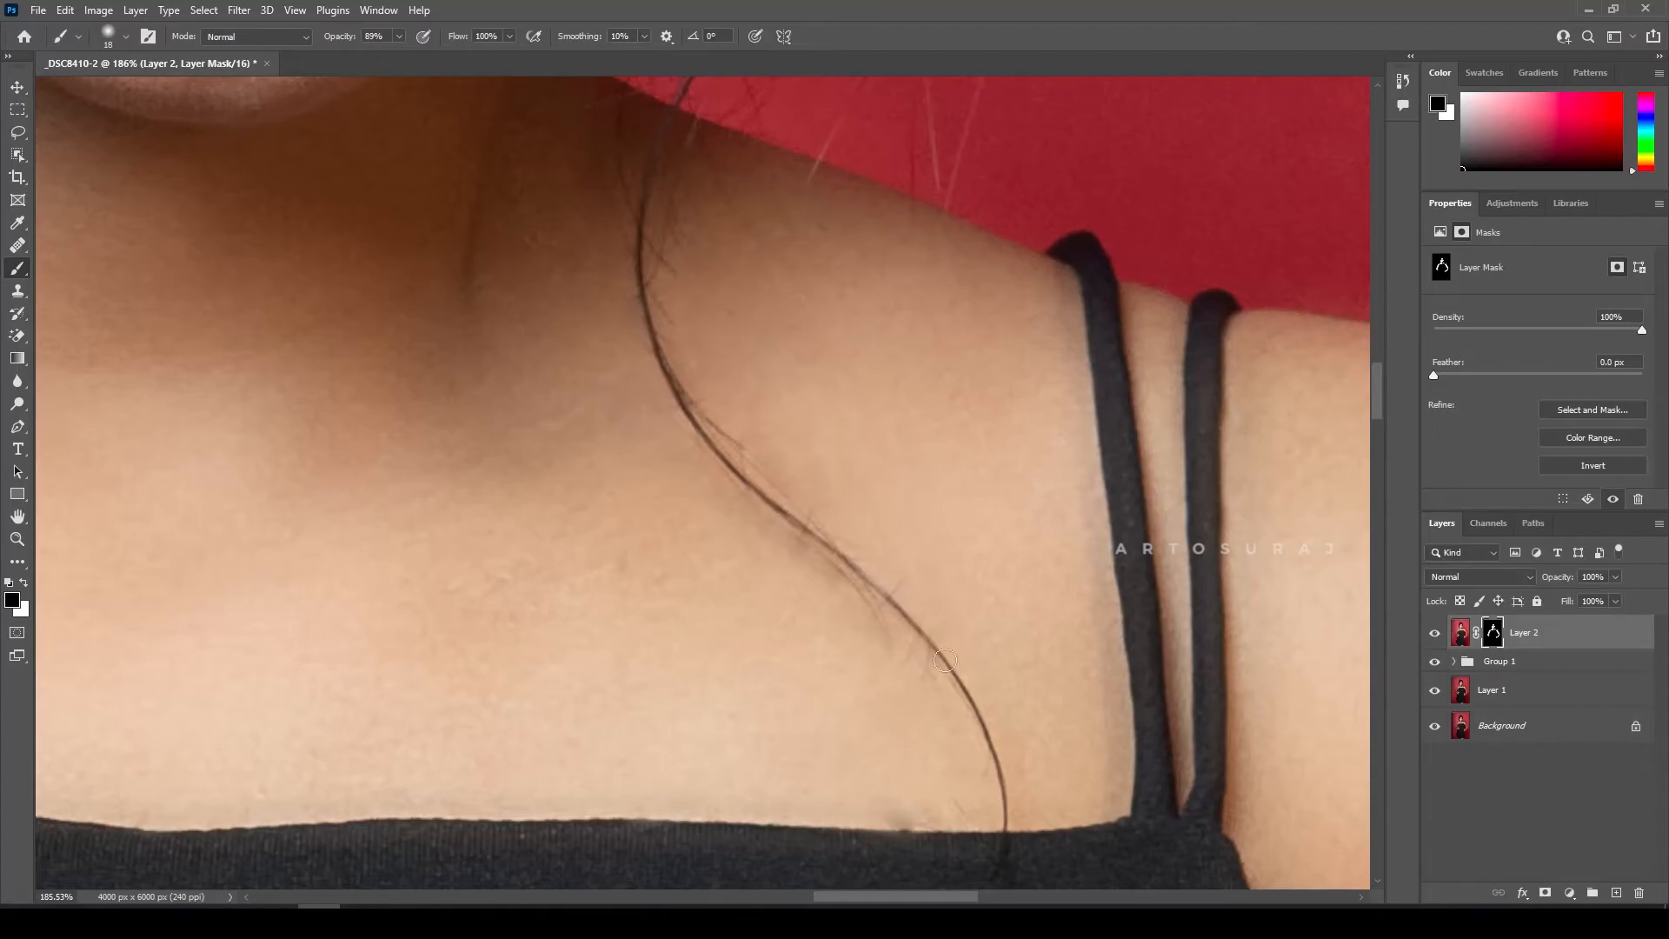
pyautogui.scroll(-5, 1017, 738)
pyautogui.scroll(5, 434, 661)
pyautogui.moveTo(480, 504)
pyautogui.mouseDown()
pyautogui.moveTo(441, 754)
pyautogui.moveTo(454, 784)
pyautogui.mouseUp()
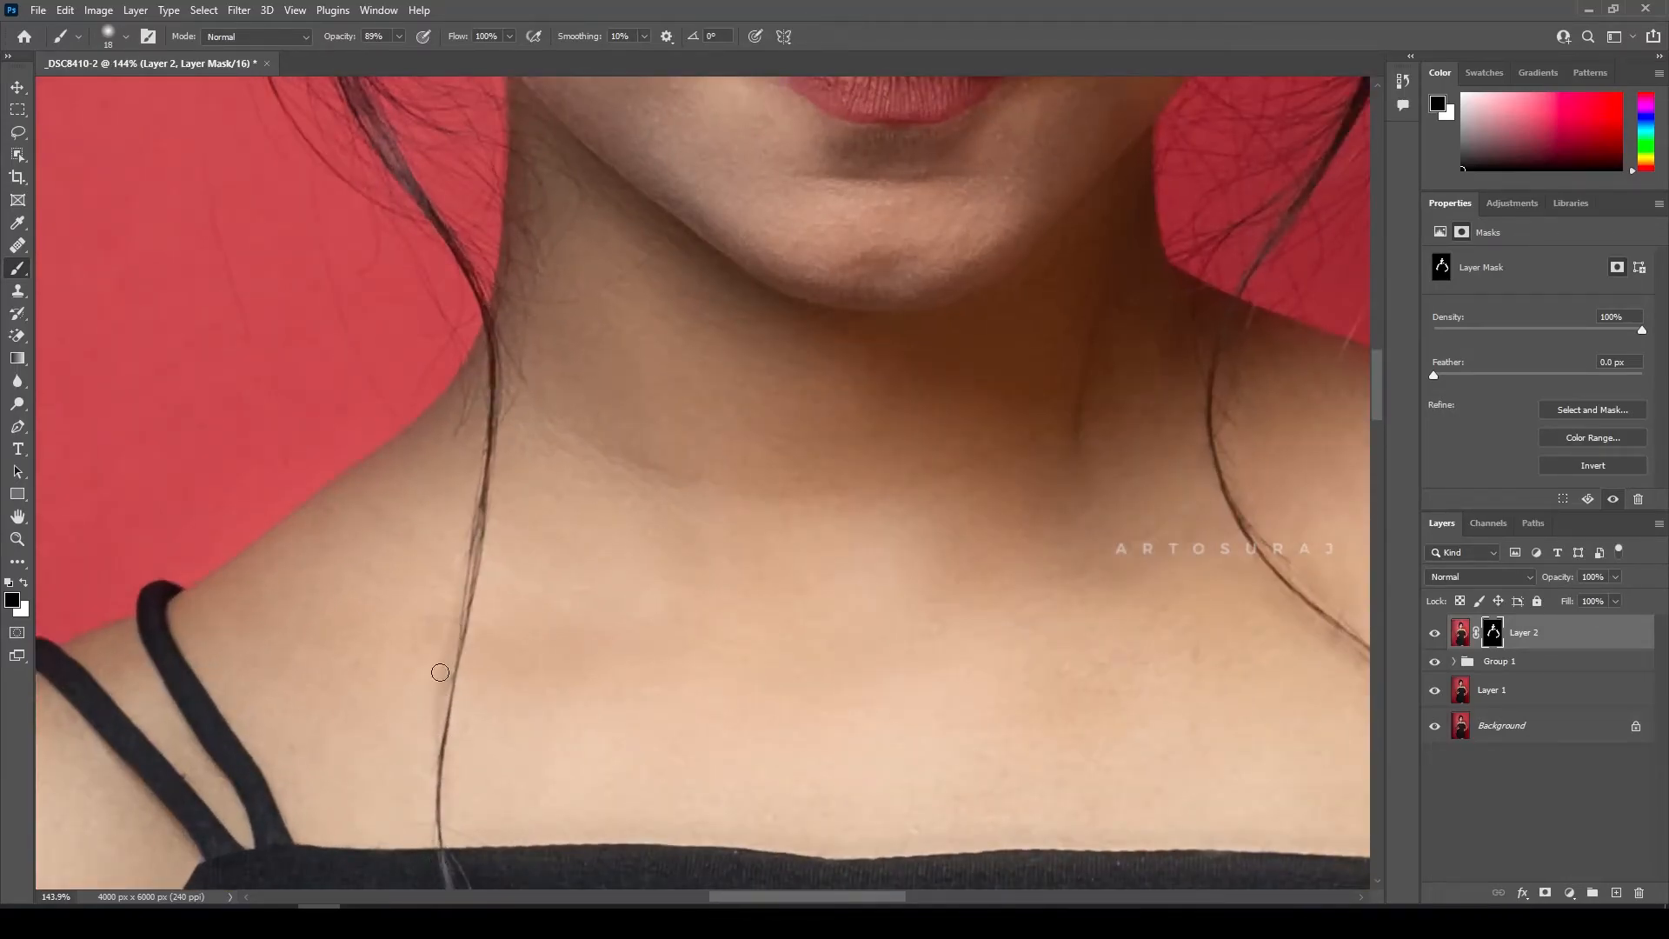
pyautogui.press('x')
# Step: Examine the brightened eyes, brows and forehead up close, and the portrait as a whole
pyautogui.scroll(-5, 489, 522)
pyautogui.scroll(5, 689, 362)
pyautogui.press('x')
pyautogui.scroll(3, 693, 476)
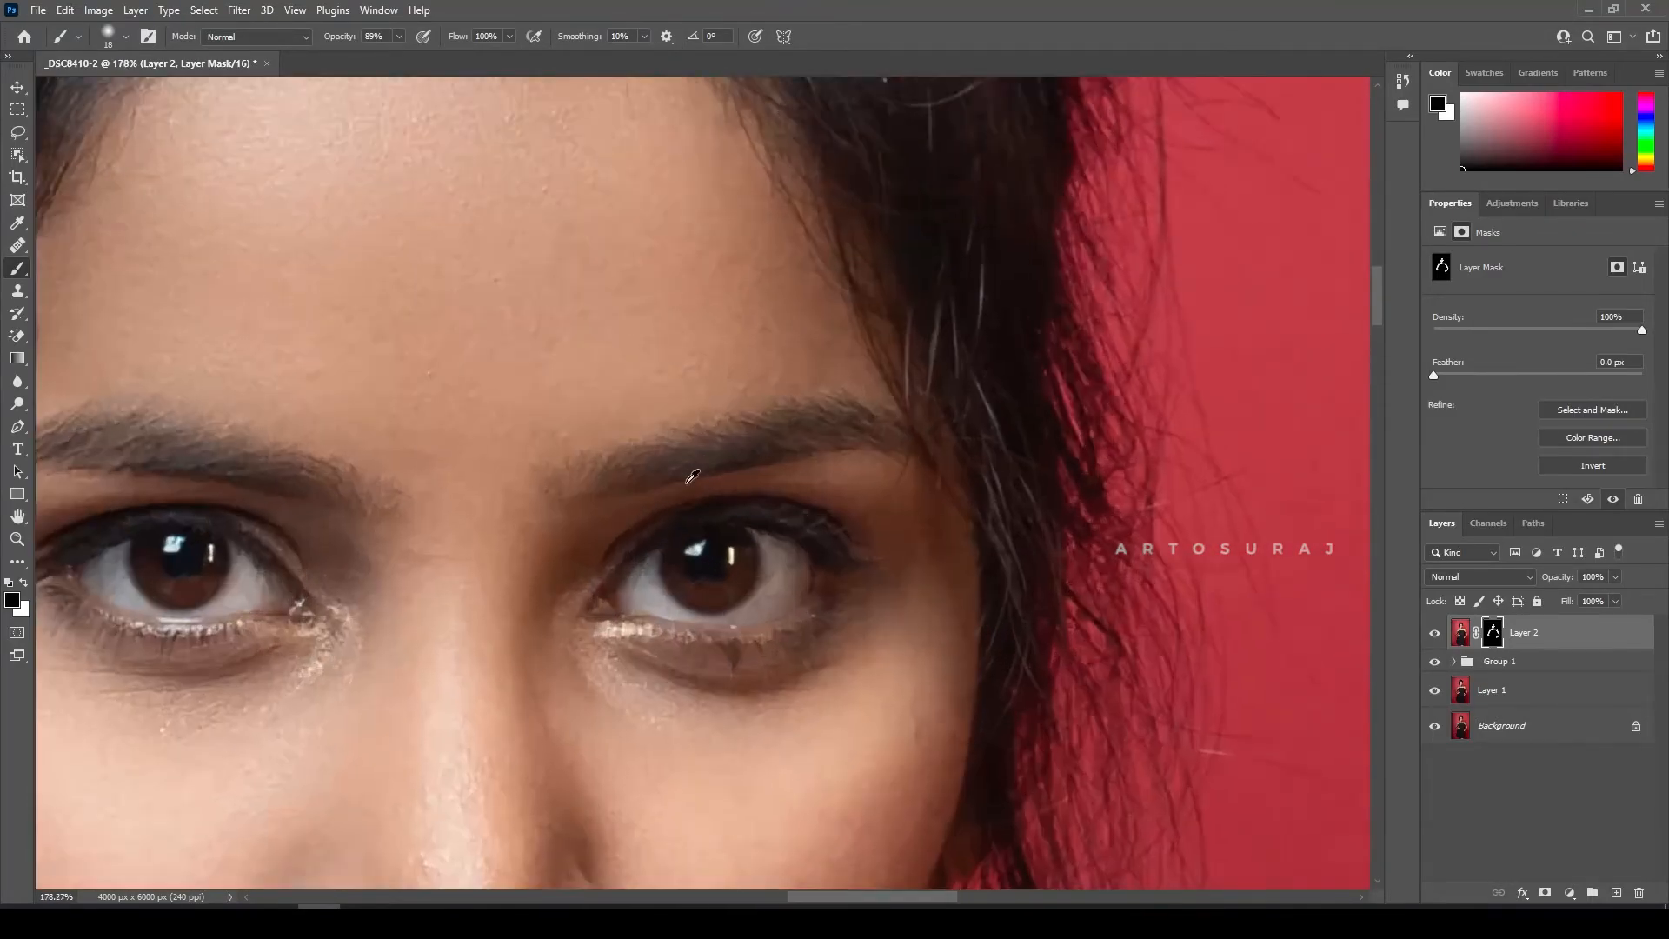
pyautogui.hscroll(-5, 837, 421)
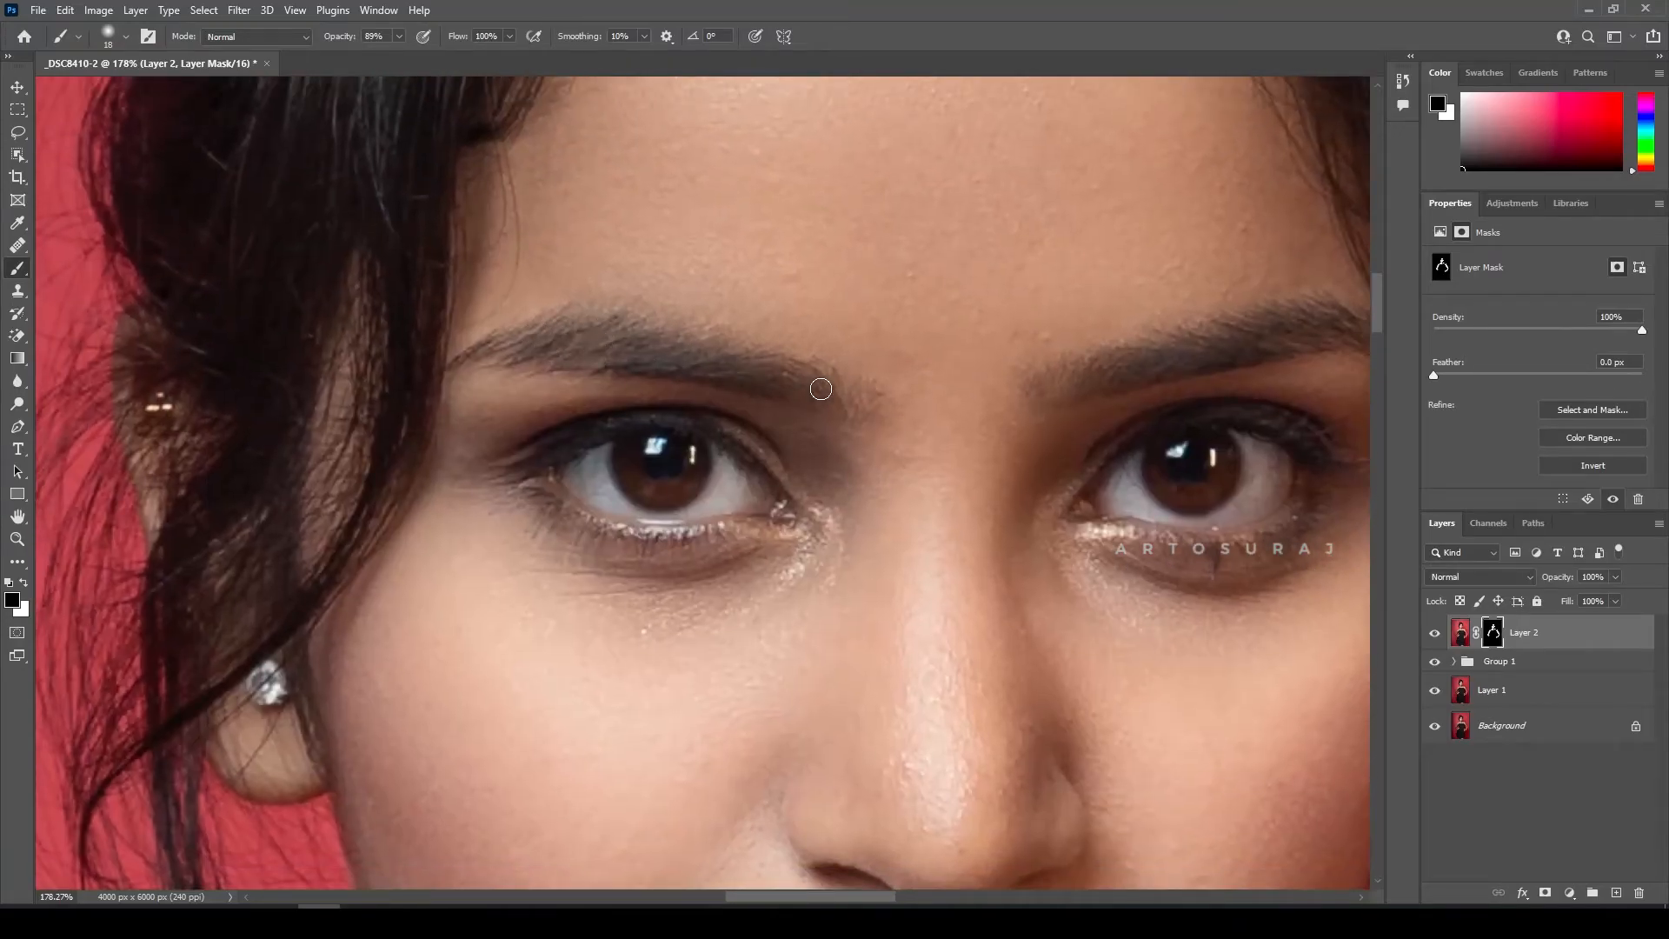
pyautogui.scroll(-8, 539, 323)
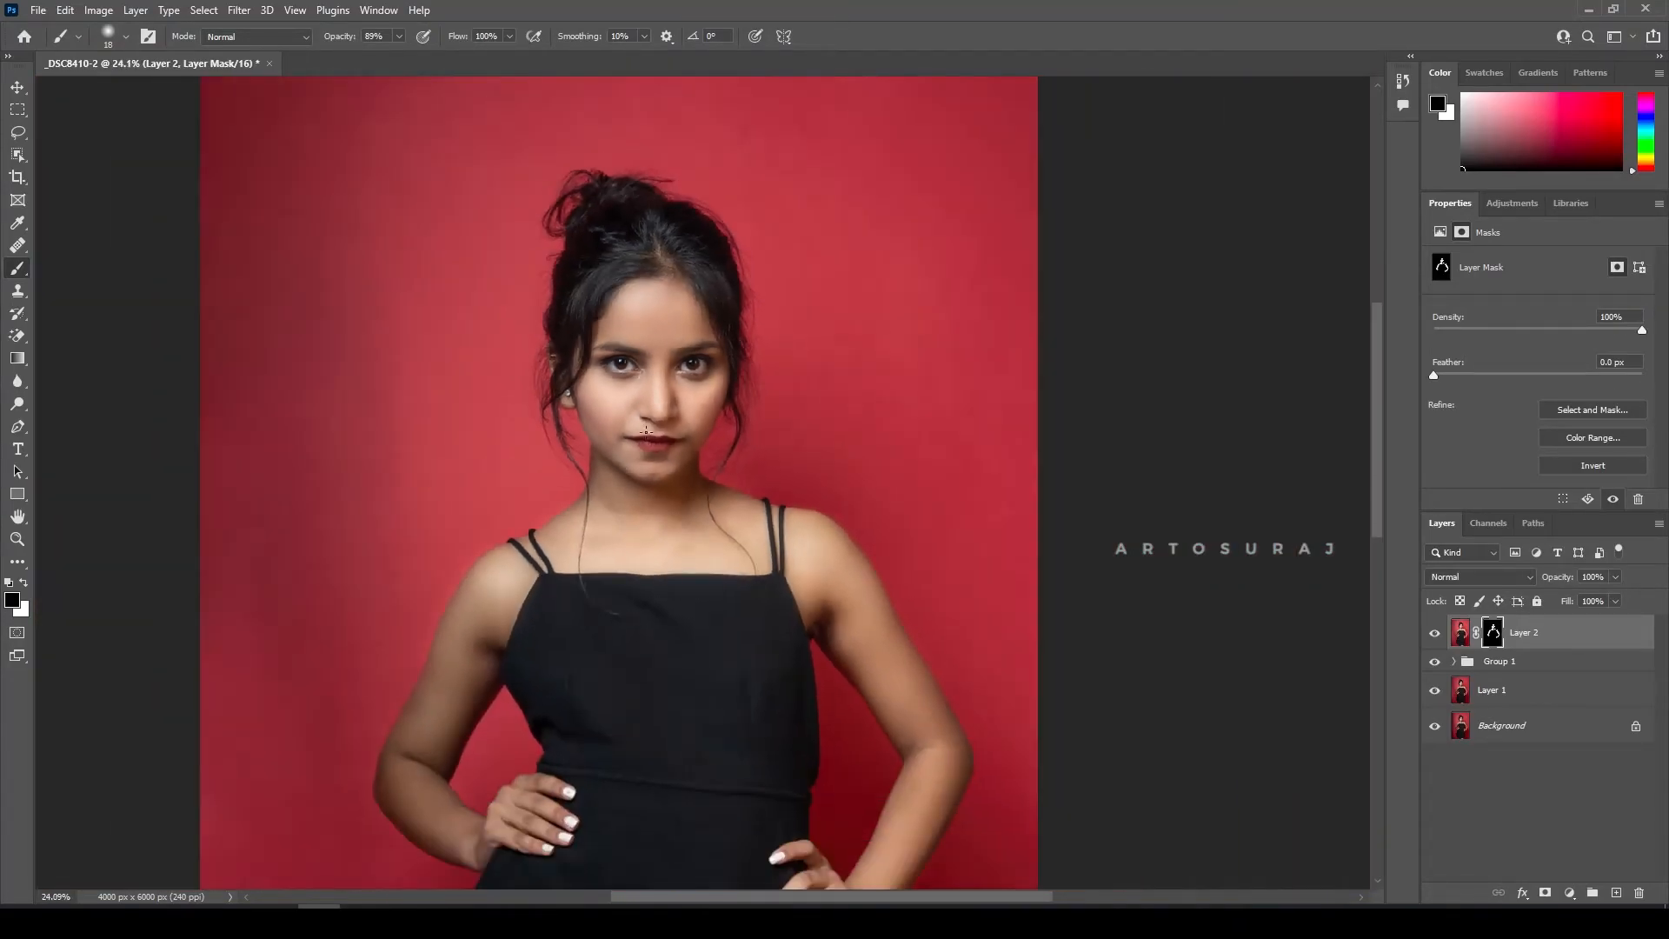
pyautogui.scroll(2, 698, 342)
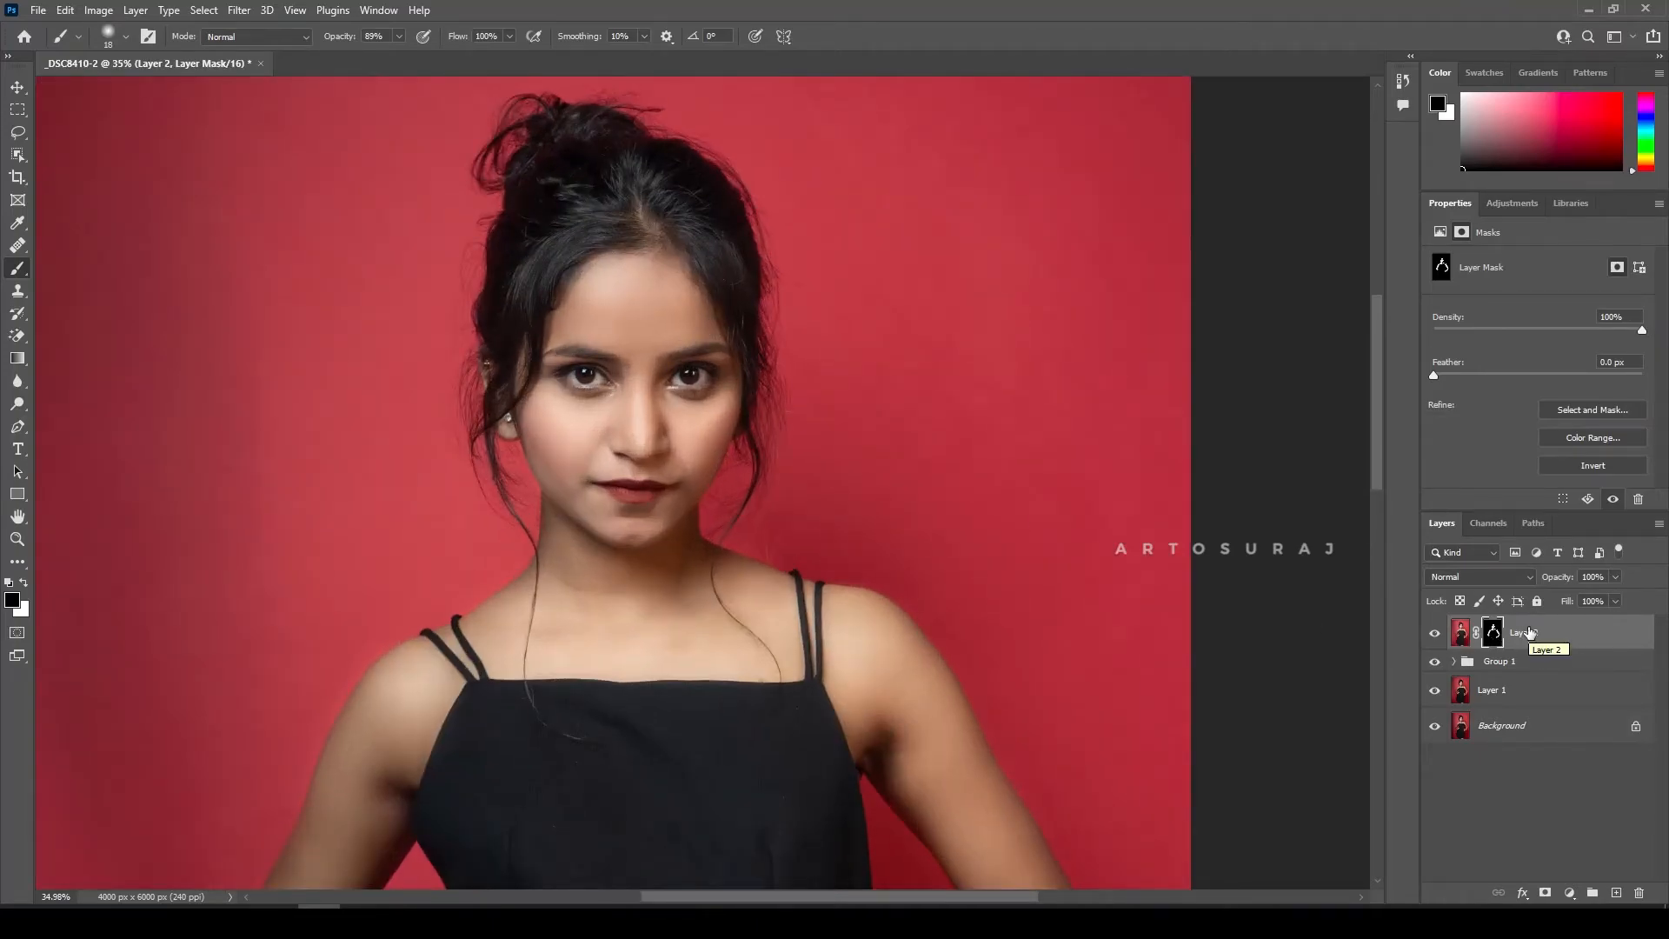
# Step: Duplicate Layer 2 and delete the duplicate's layer mask without applying it
pyautogui.hotkey('ctrl', 'j')
pyautogui.moveTo(1493, 635); pyautogui.dragTo(1638, 893)
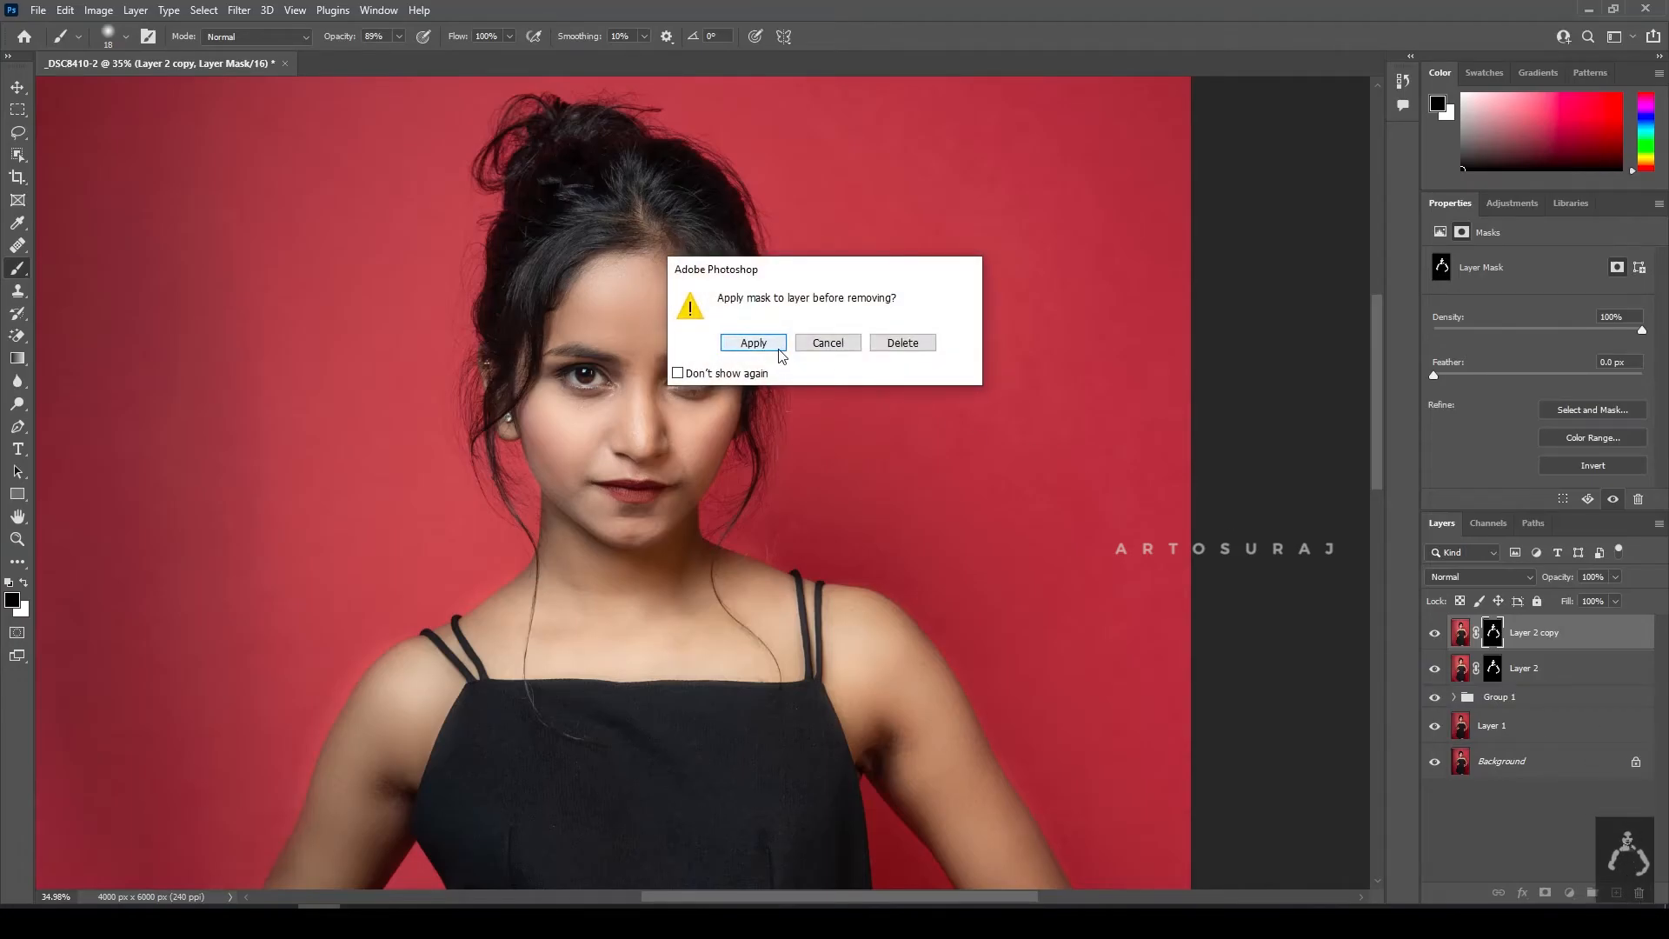
pyautogui.click(901, 342)
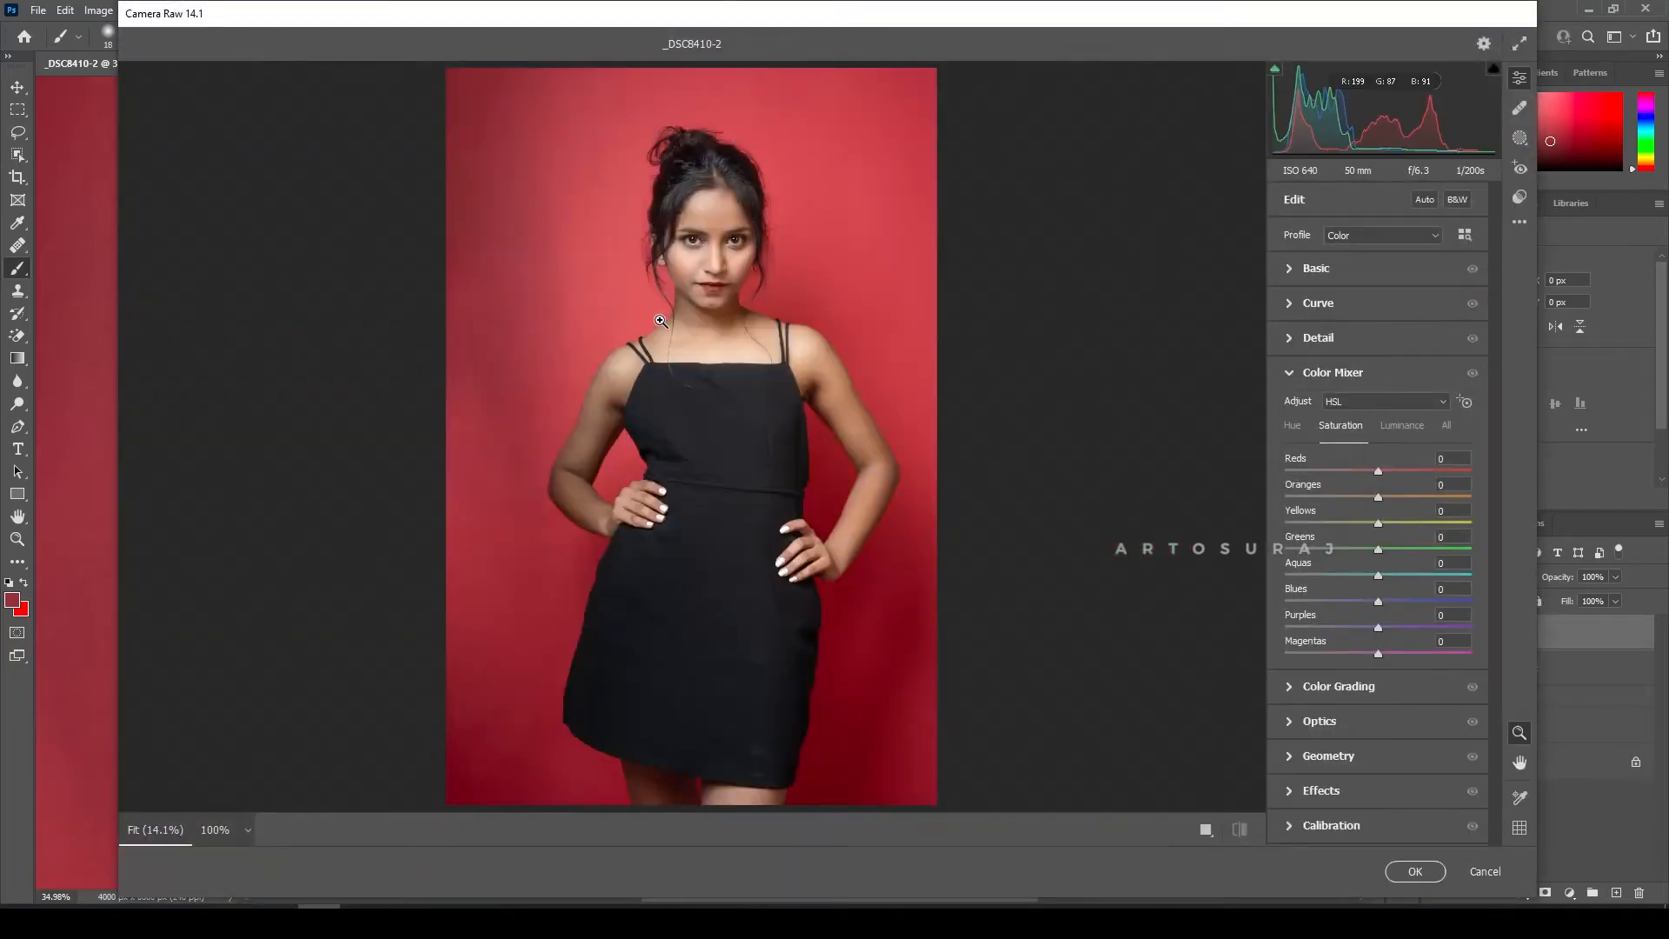
# Step: Open Layer 2 copy in Camera Raw and set exposure to -0.15 and shadows to -20
pyautogui.moveTo(704, 211); pyautogui.dragTo(861, 223)
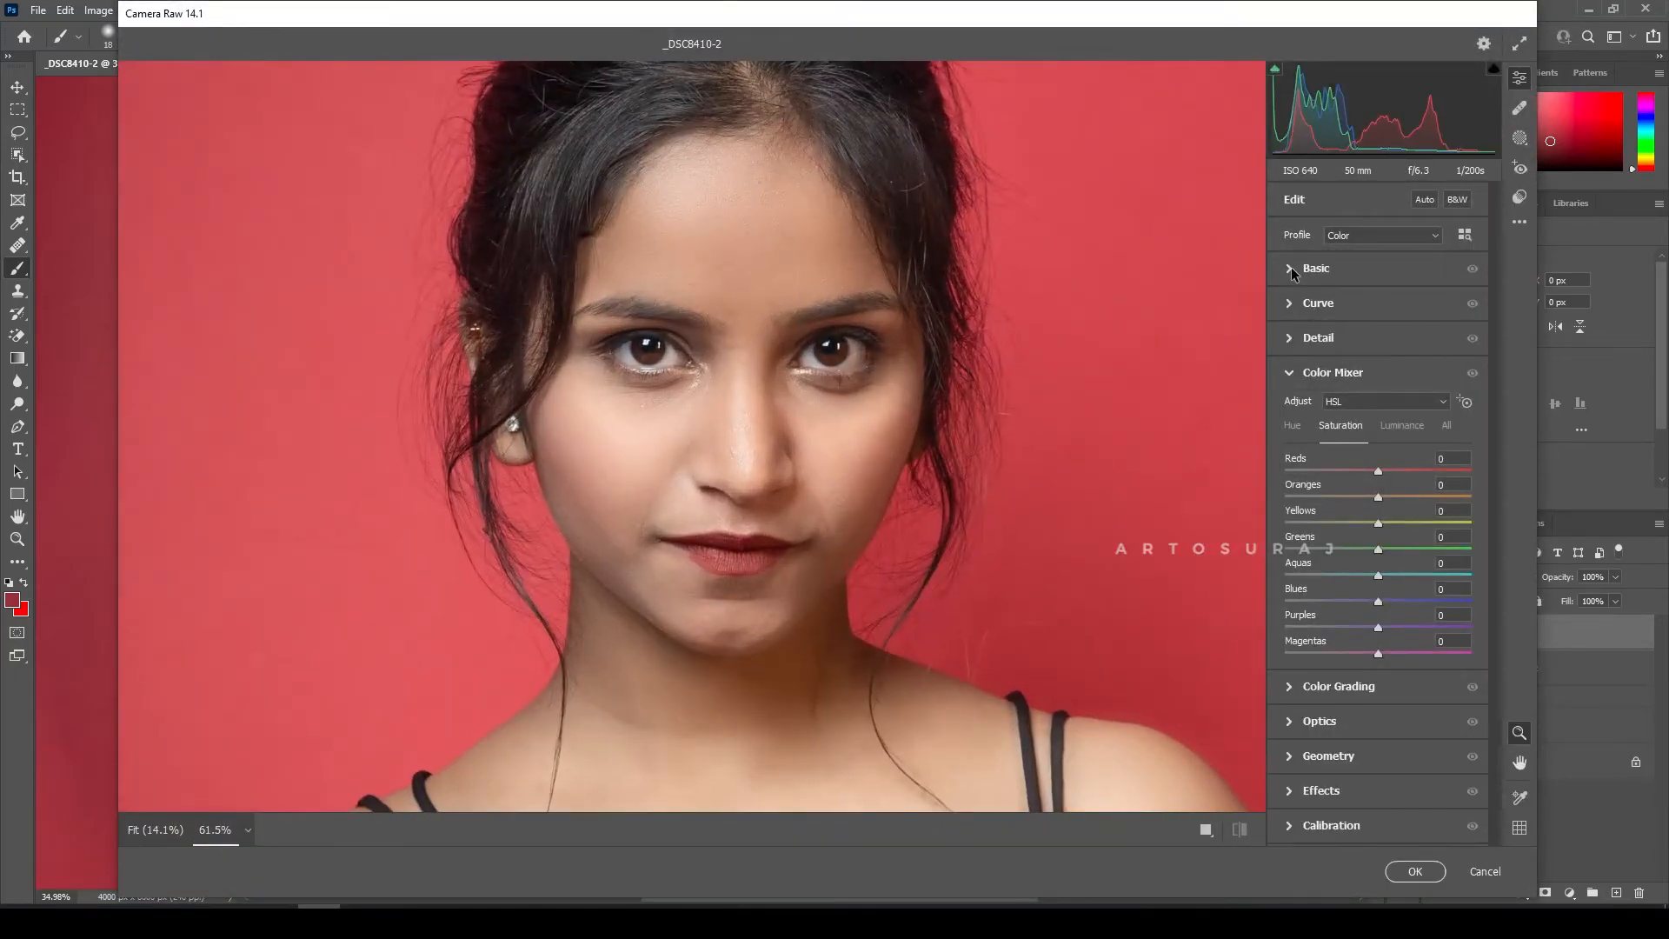
pyautogui.click(1292, 270)
pyautogui.moveTo(1381, 489); pyautogui.dragTo(1360, 486)
pyautogui.moveTo(1378, 408); pyautogui.dragTo(1376, 428)
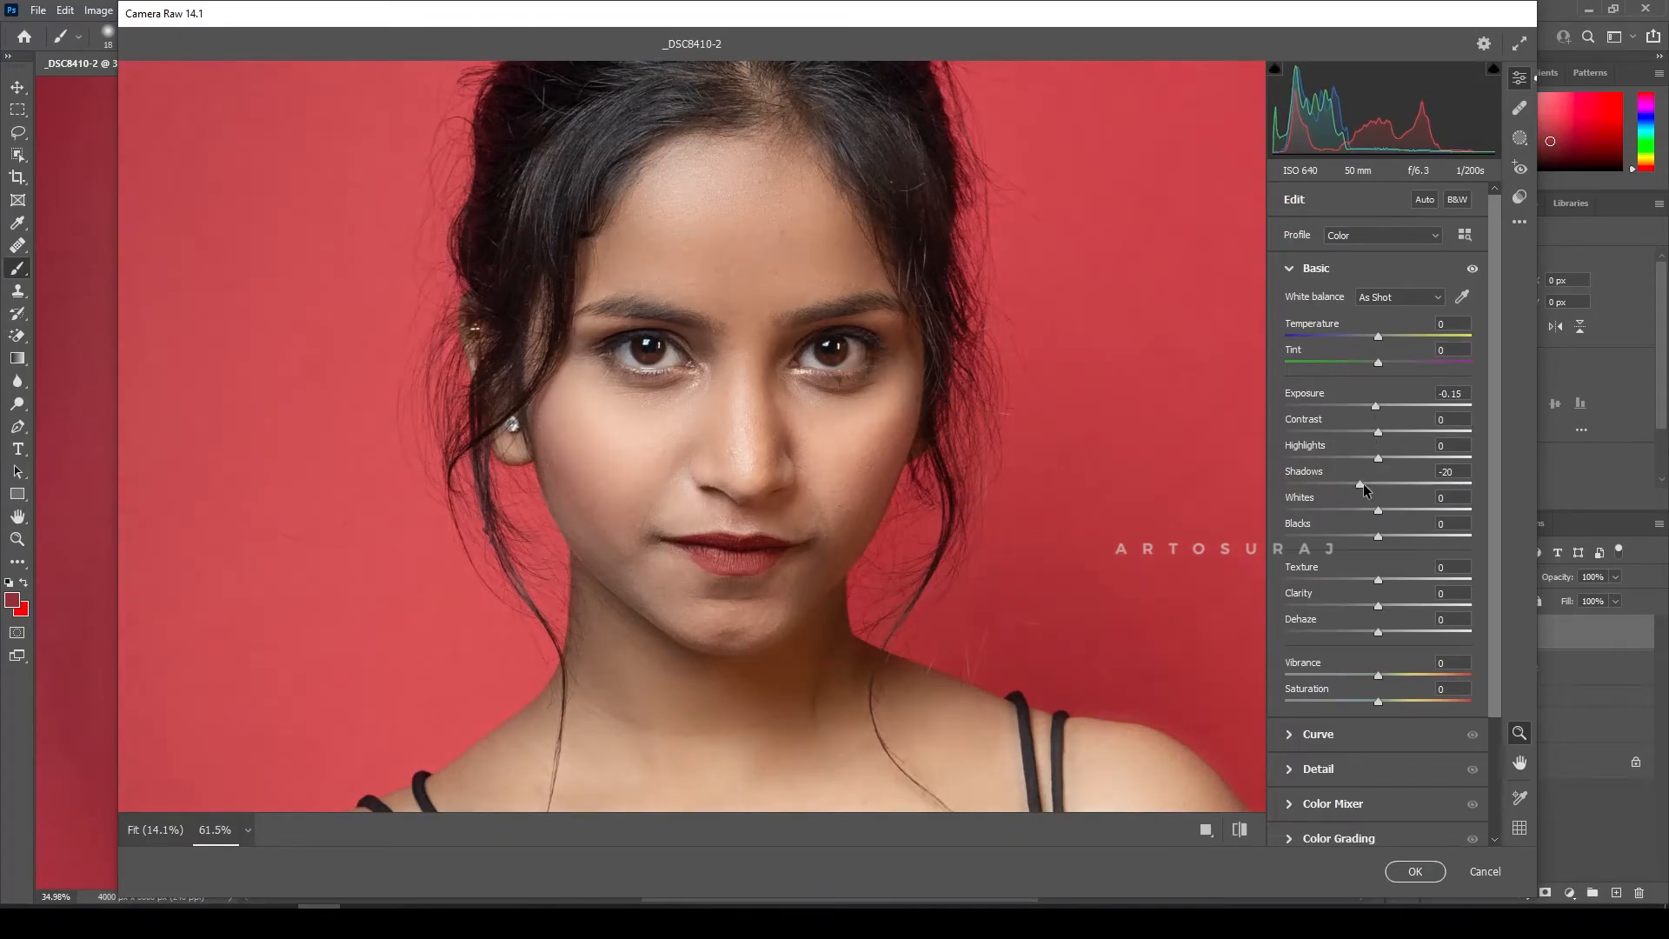
# Step: Set shadows -31, blacks -21, whites +24 and highlights +19, and apply the Camera Raw adjustments to Layer 2 copy
pyautogui.moveTo(1377, 537); pyautogui.dragTo(1364, 536)
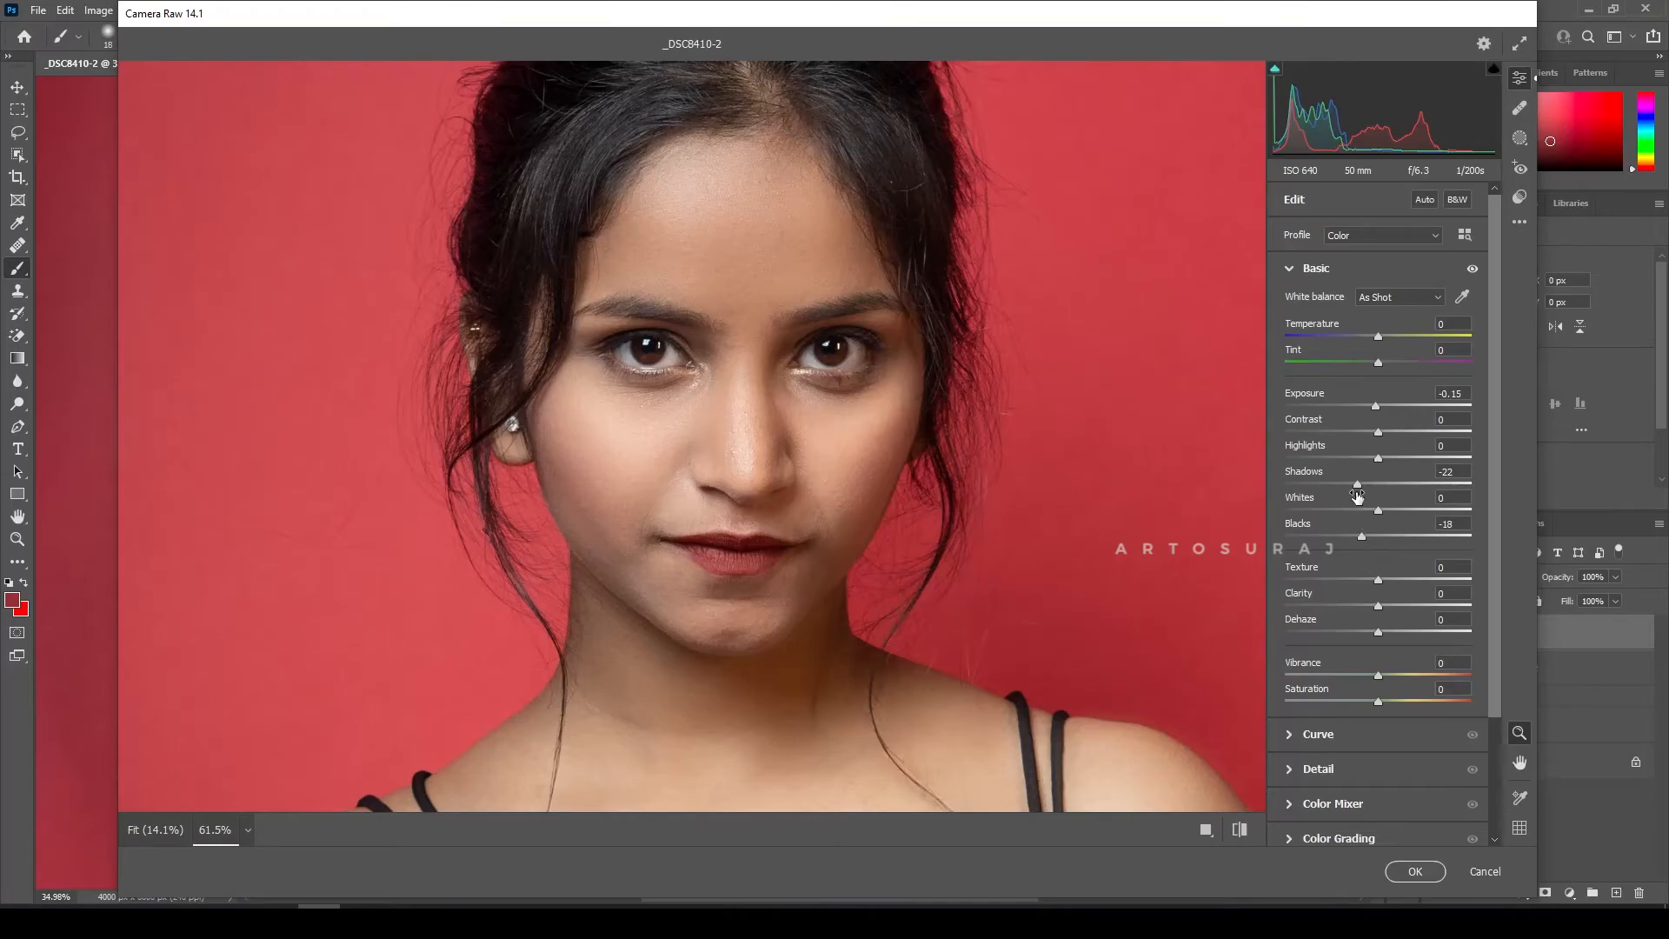
pyautogui.moveTo(1353, 512); pyautogui.dragTo(1350, 512)
pyautogui.scroll(-5, 1055, 466)
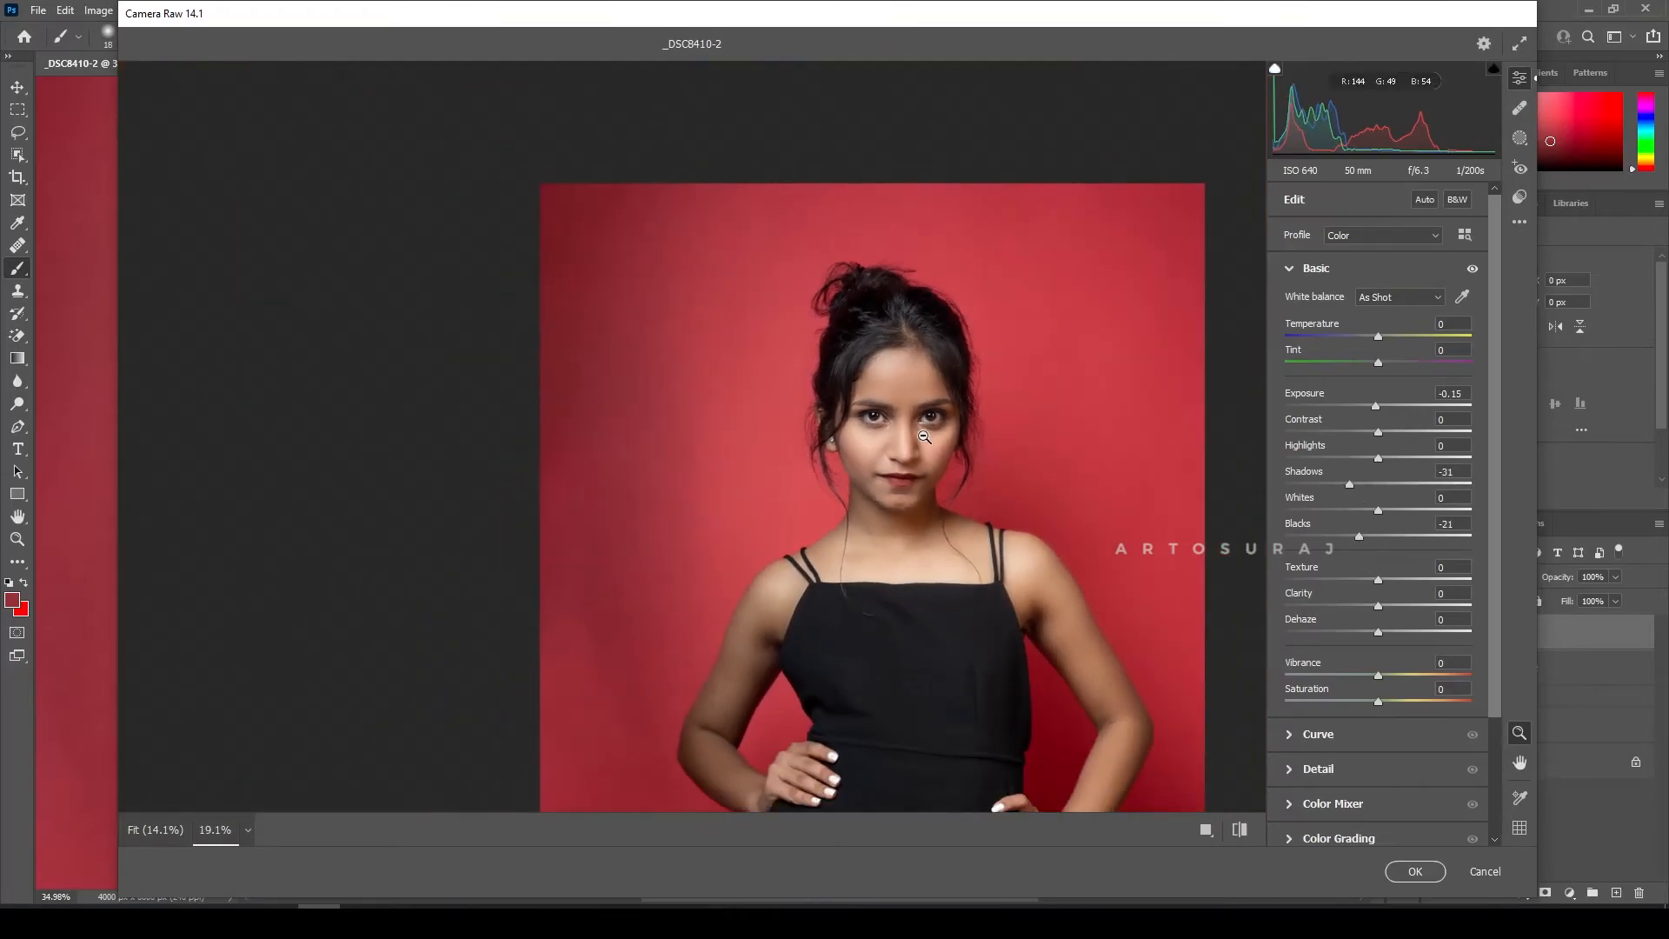
pyautogui.scroll(5, 1046, 418)
pyautogui.scroll(2, 1046, 418)
pyautogui.moveTo(1379, 511); pyautogui.dragTo(1394, 458)
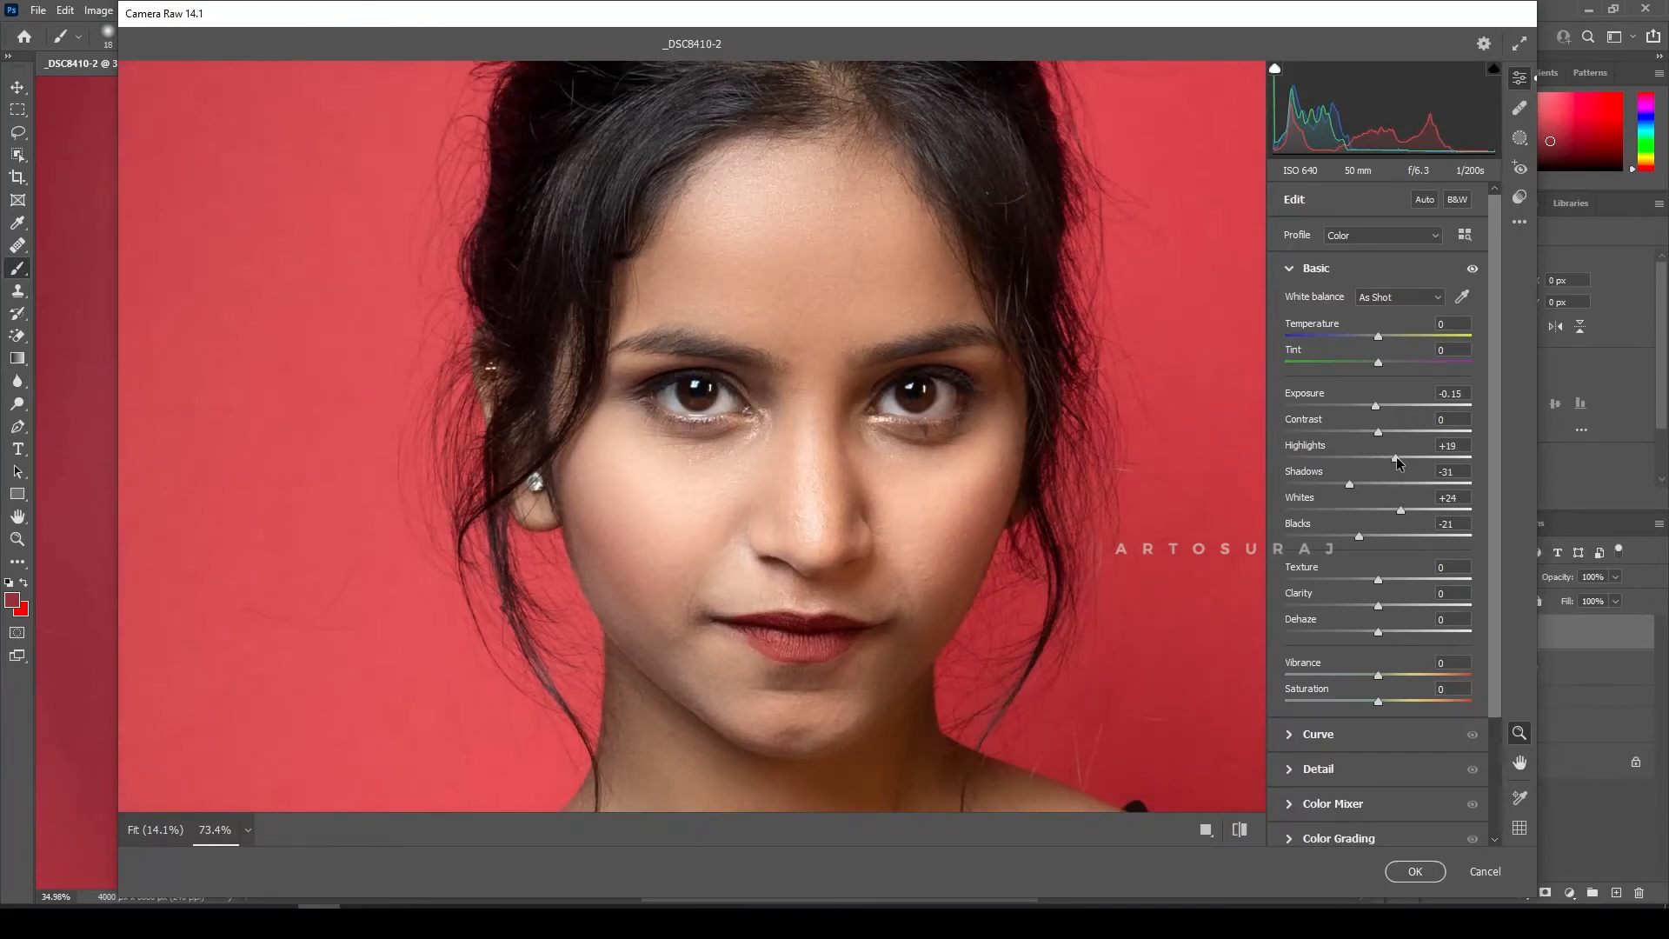
pyautogui.click(1415, 871)
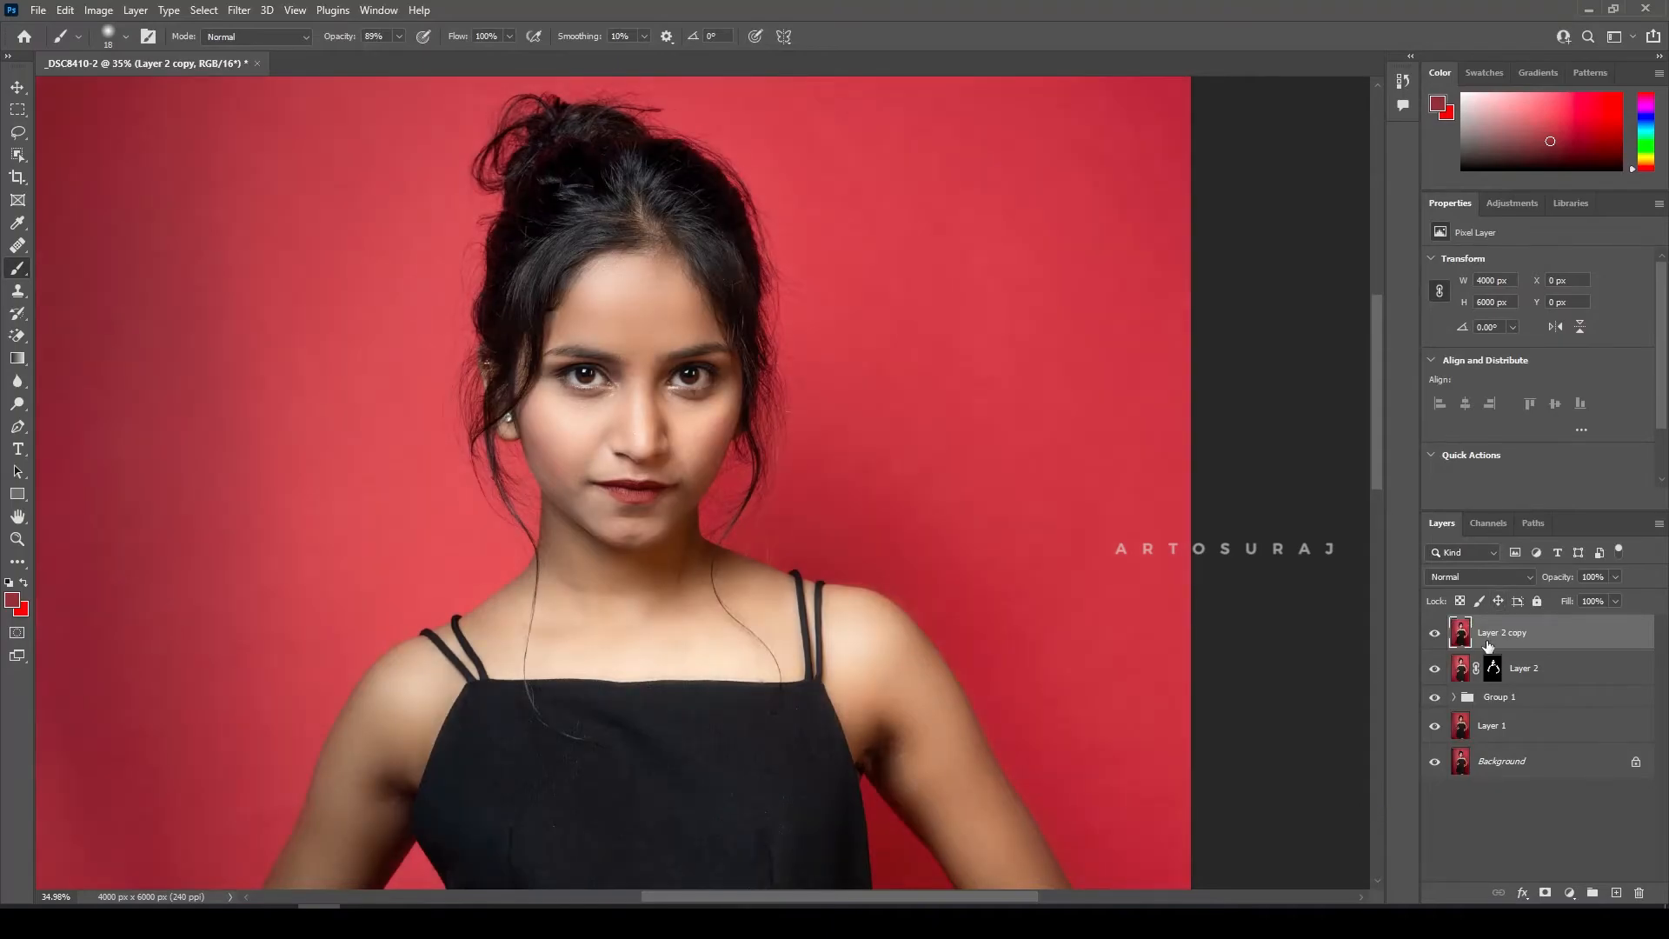
# Step: Compare the portrait with and without Layer 2 copy by repeatedly toggling that layer's visibility
pyautogui.scroll(-6, 1069, 608)
pyautogui.scroll(-1, 1076, 600)
pyautogui.click(1434, 634)
pyautogui.click(1434, 634)
pyautogui.click(1434, 633)
pyautogui.click(1435, 635)
pyautogui.click(1434, 635)
pyautogui.click(1434, 635)
pyautogui.click(1434, 635)
pyautogui.click(1434, 635)
pyautogui.click(1434, 636)
pyautogui.click(1434, 635)
pyautogui.click(1434, 635)
pyautogui.click(1434, 636)
pyautogui.click(1434, 635)
pyautogui.click(1434, 636)
pyautogui.click(1434, 635)
pyautogui.click(1434, 636)
# Step: Hide Layer 2 copy behind a black layer mask
pyautogui.keyDown('alt'); pyautogui.click(1544, 892); pyautogui.keyUp('alt')
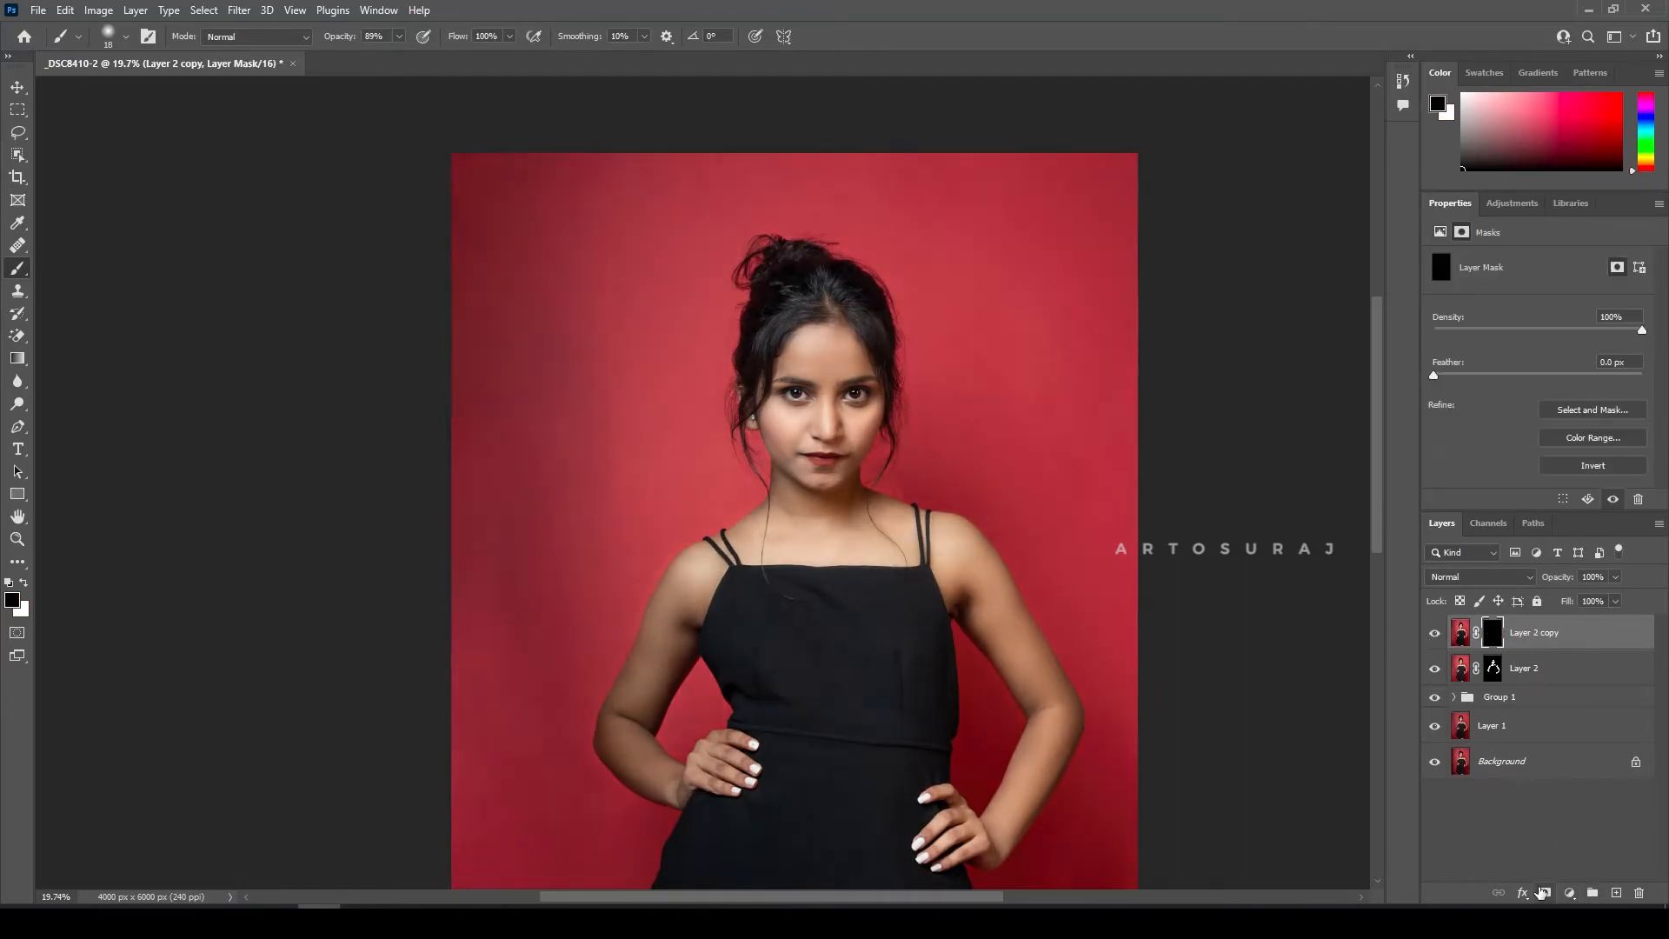
# Step: Paint white on the Layer 2 copy mask around her left eye to reveal the Camera Raw adjustment there
pyautogui.scroll(10, 867, 427)
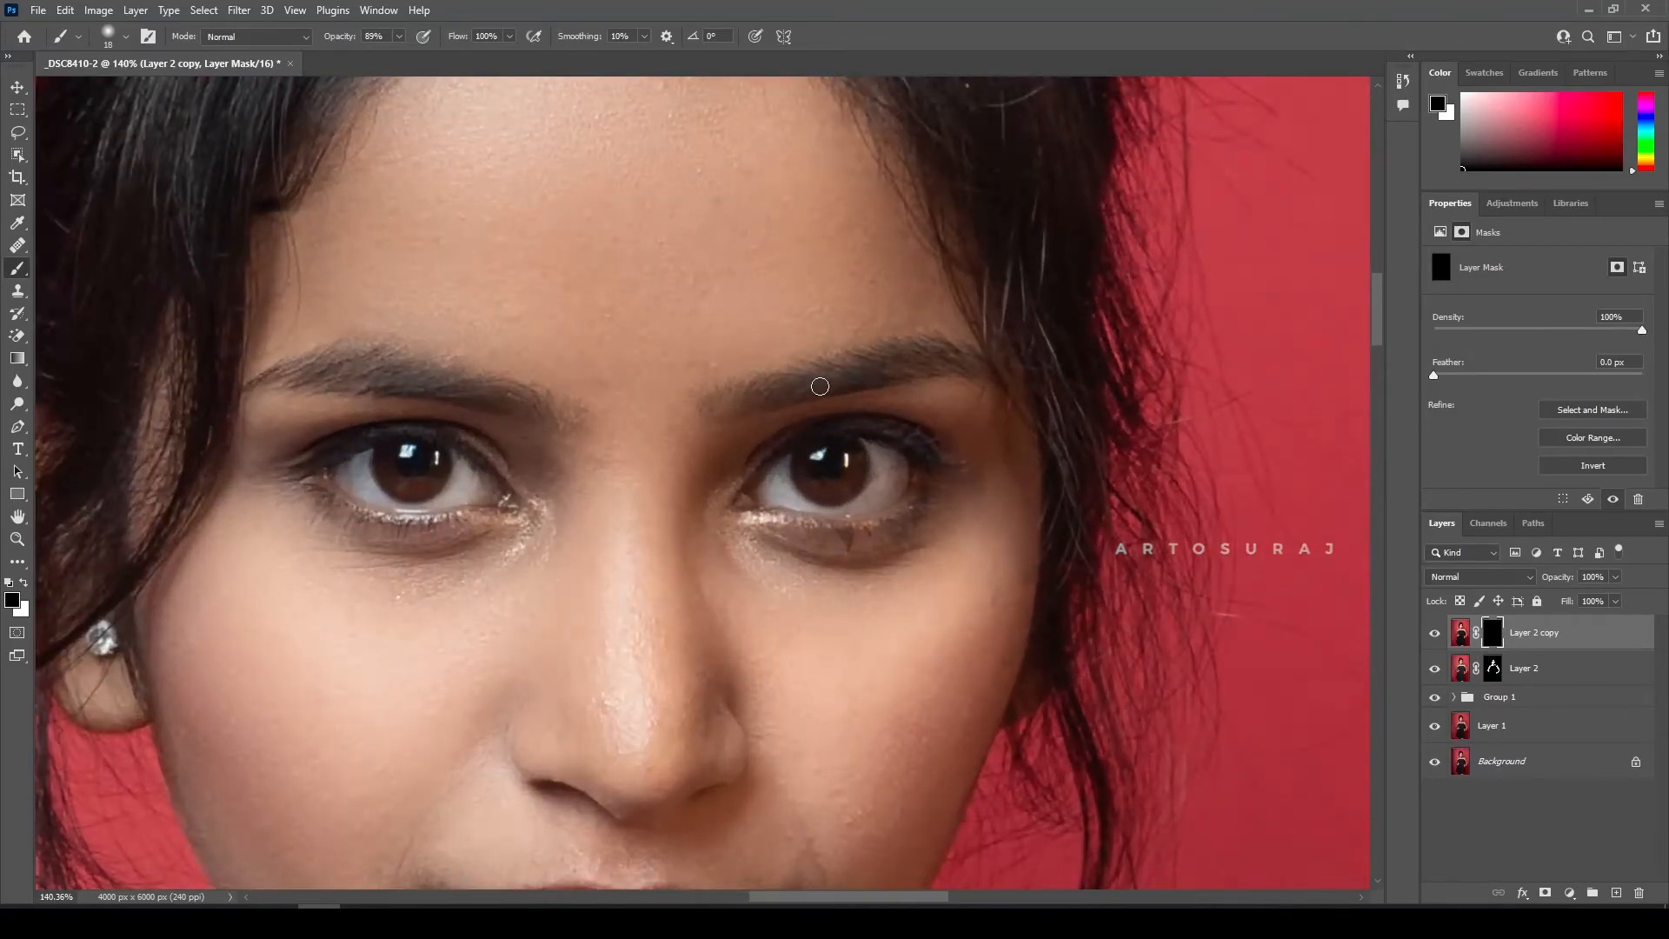
pyautogui.press('x')
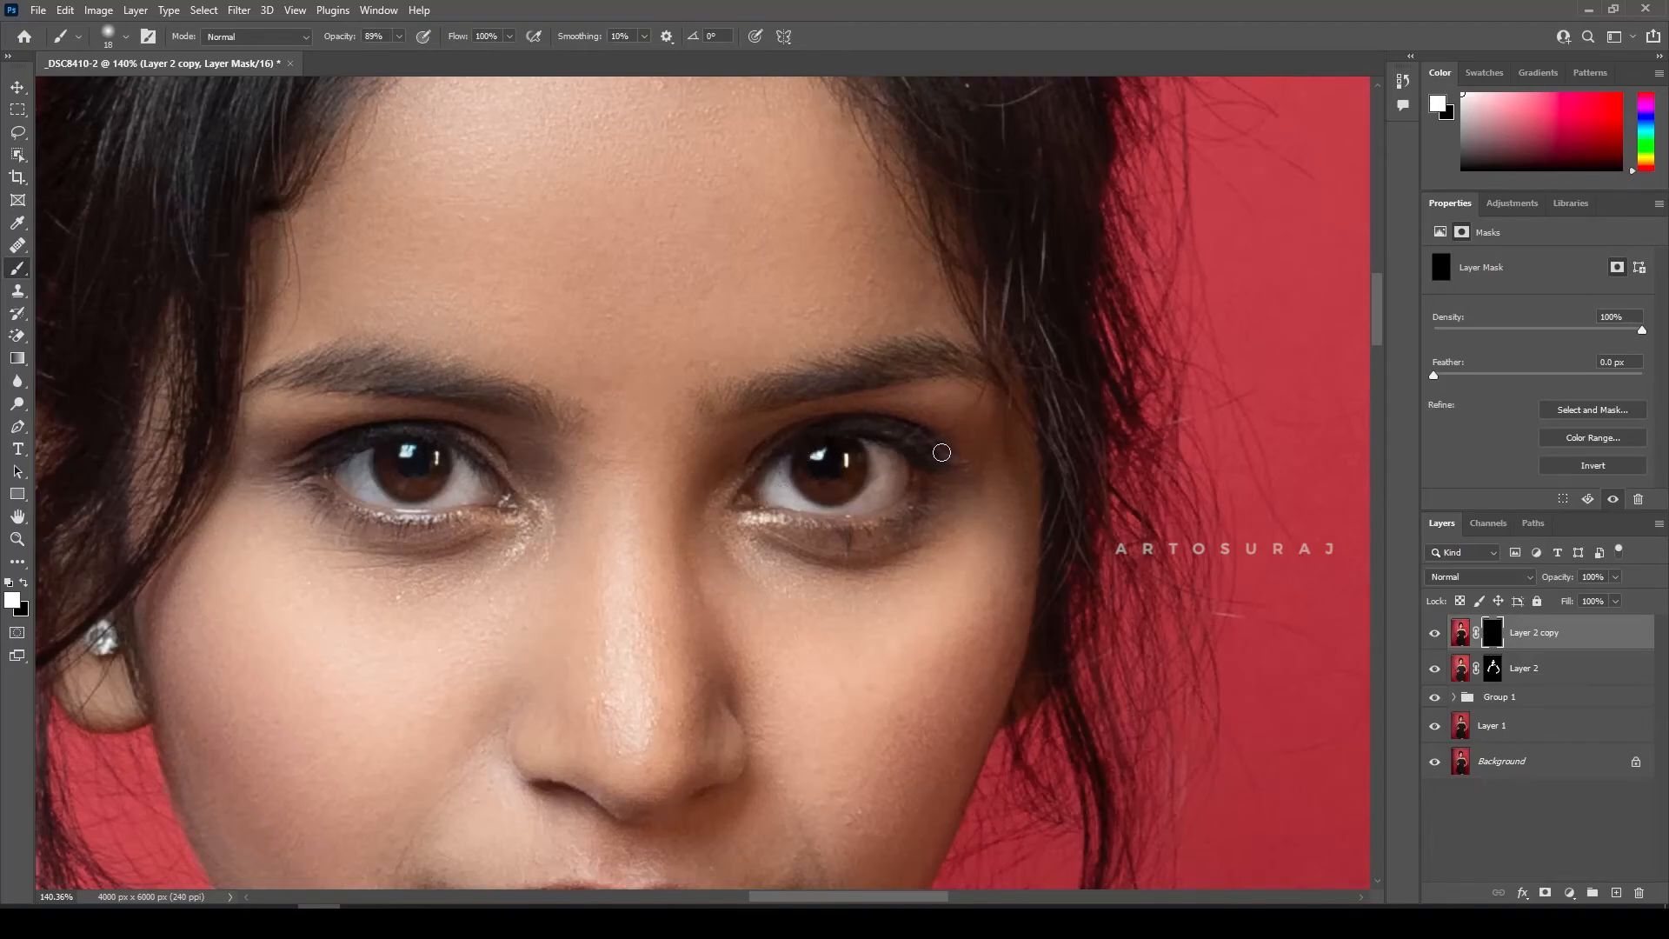
pyautogui.scroll(4, 848, 537)
pyautogui.moveTo(849, 545); pyautogui.dragTo(840, 547)
pyautogui.scroll(-1, 850, 546)
pyautogui.scroll(-5, 864, 540)
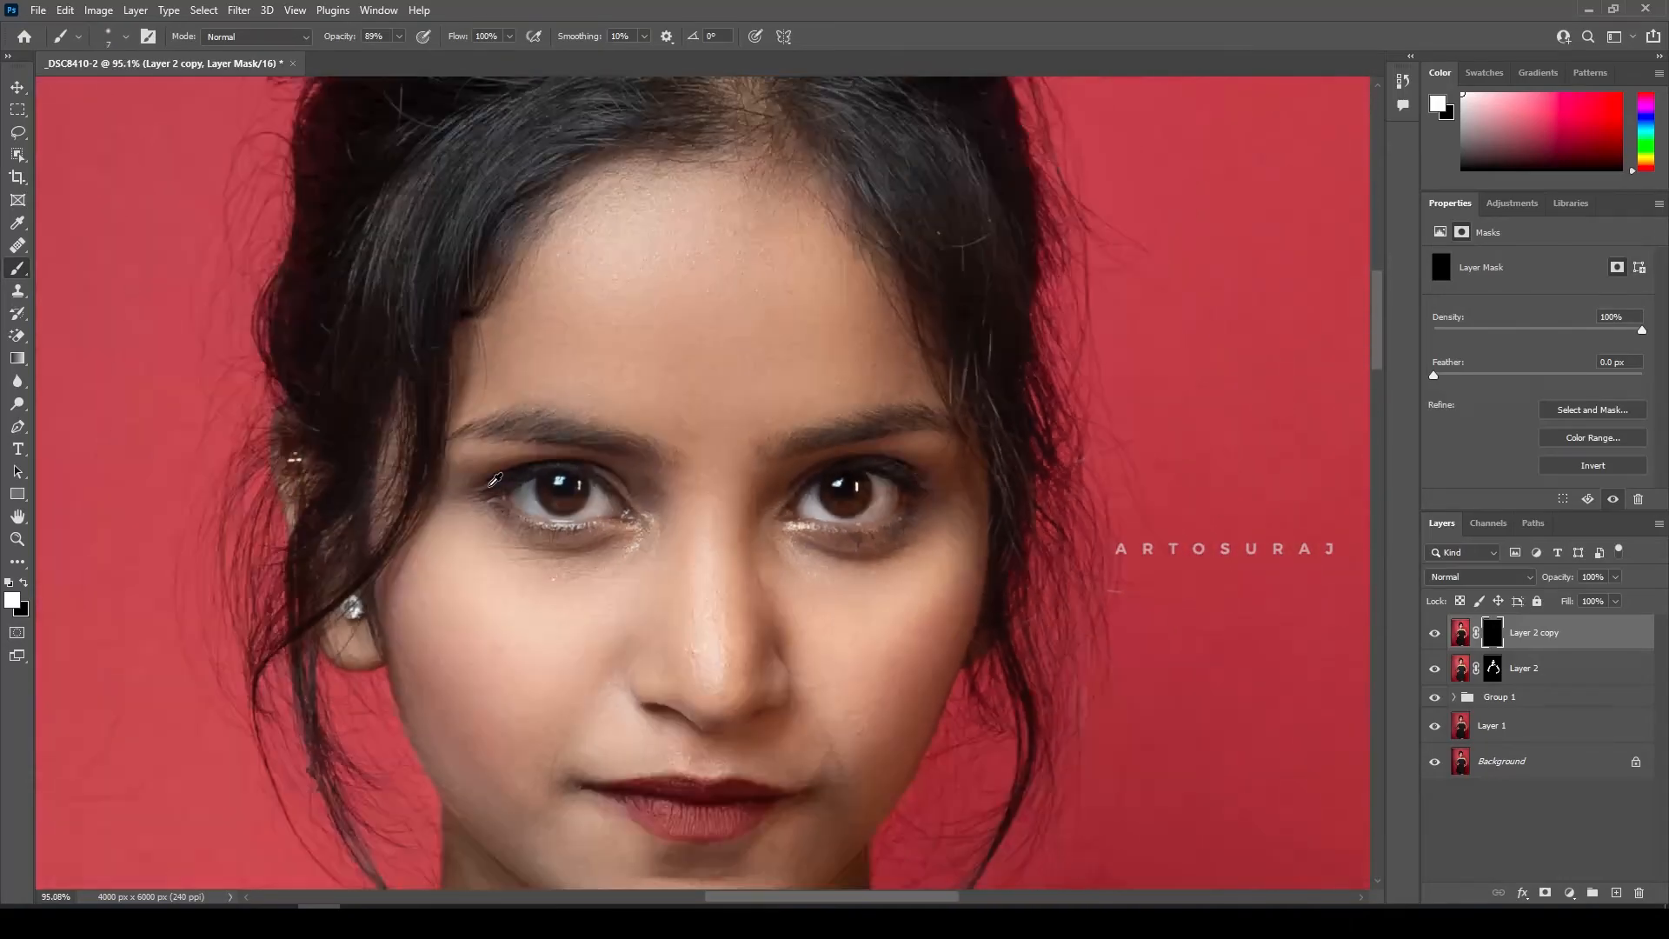
# Step: Paint white on the Layer 2 copy mask over her right eye and its surroundings
pyautogui.scroll(5, 533, 489)
pyautogui.moveTo(558, 497)
pyautogui.mouseDown()
pyautogui.moveTo(553, 480)
pyautogui.moveTo(535, 516)
pyautogui.moveTo(637, 549)
pyautogui.moveTo(759, 503)
pyautogui.moveTo(712, 527)
pyautogui.mouseUp()
pyautogui.moveTo(635, 452)
pyautogui.mouseDown()
pyautogui.moveTo(619, 457)
pyautogui.moveTo(638, 448)
pyautogui.moveTo(688, 483)
pyautogui.moveTo(596, 502)
pyautogui.mouseUp()
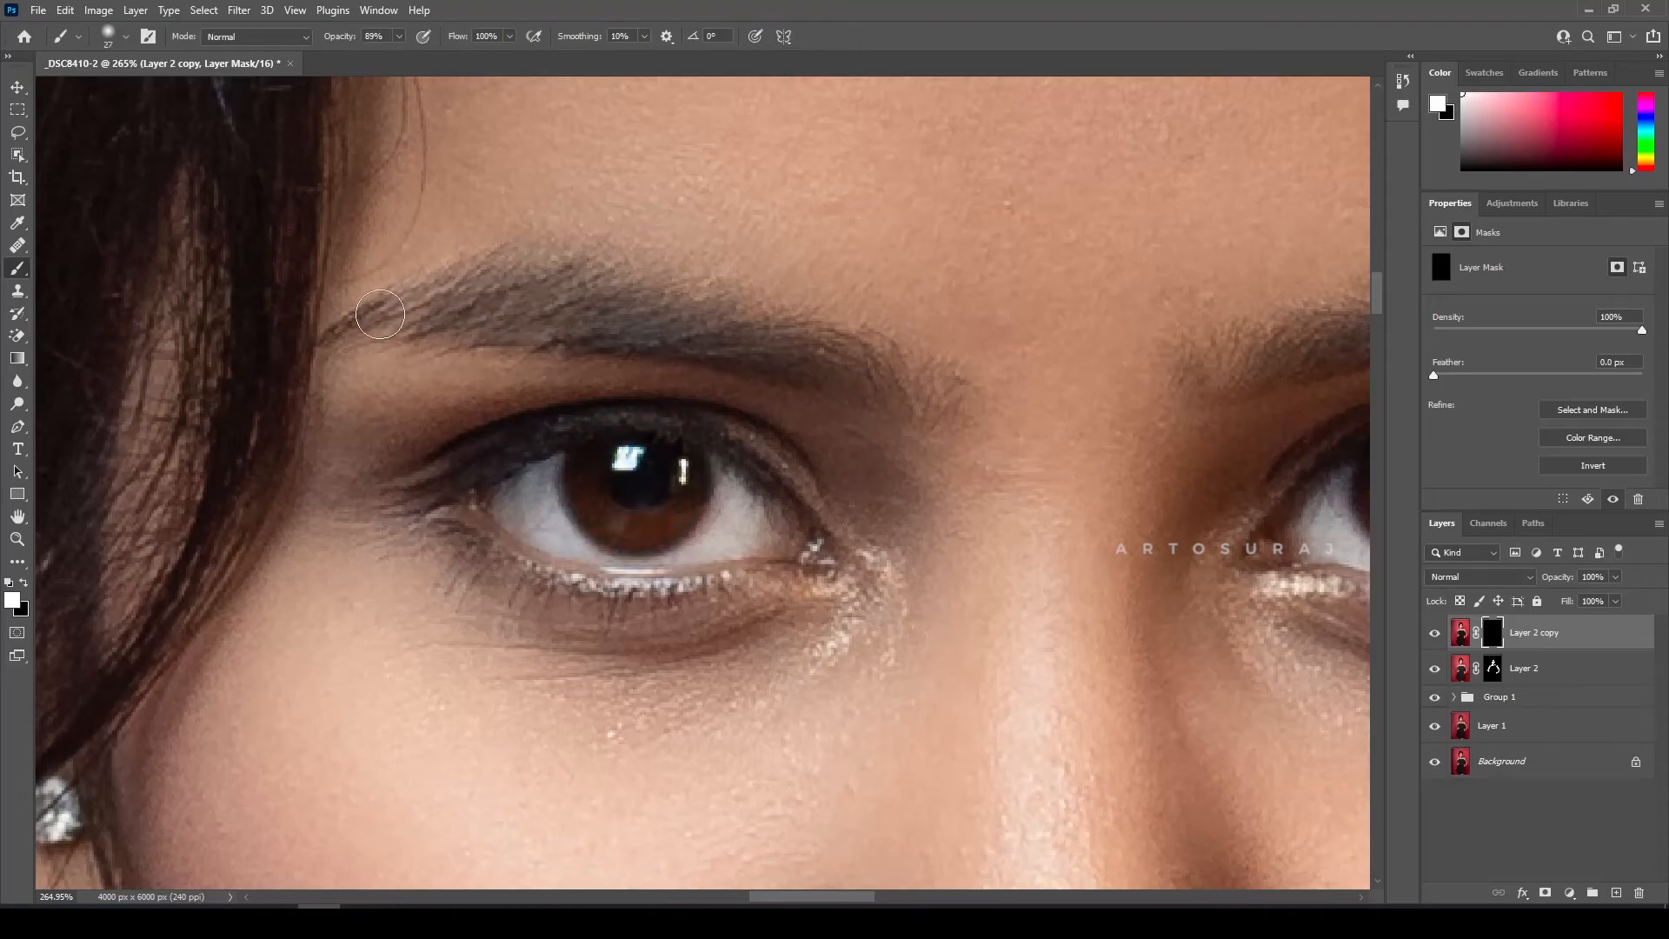
pyautogui.scroll(-5, 931, 391)
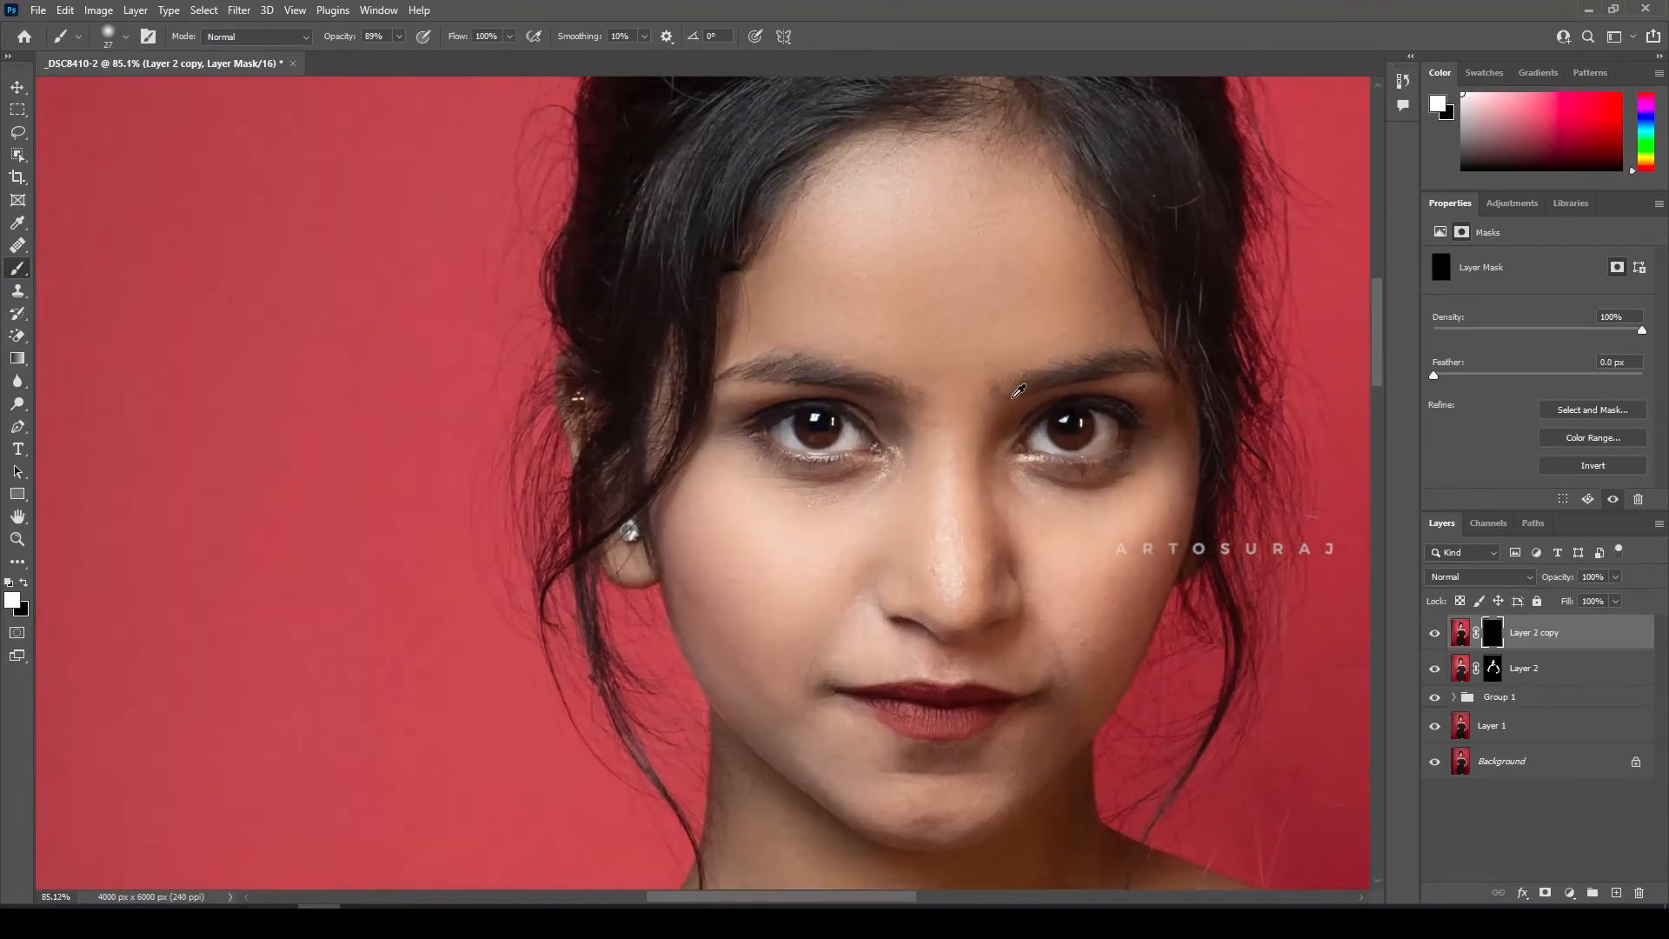
# Step: Paint black on the Layer 2 copy mask near the inner end of her left eyebrow
pyautogui.scroll(5, 1018, 391)
pyautogui.press('x')
pyautogui.moveTo(950, 336); pyautogui.dragTo(965, 335)
pyautogui.scroll(-5, 861, 453)
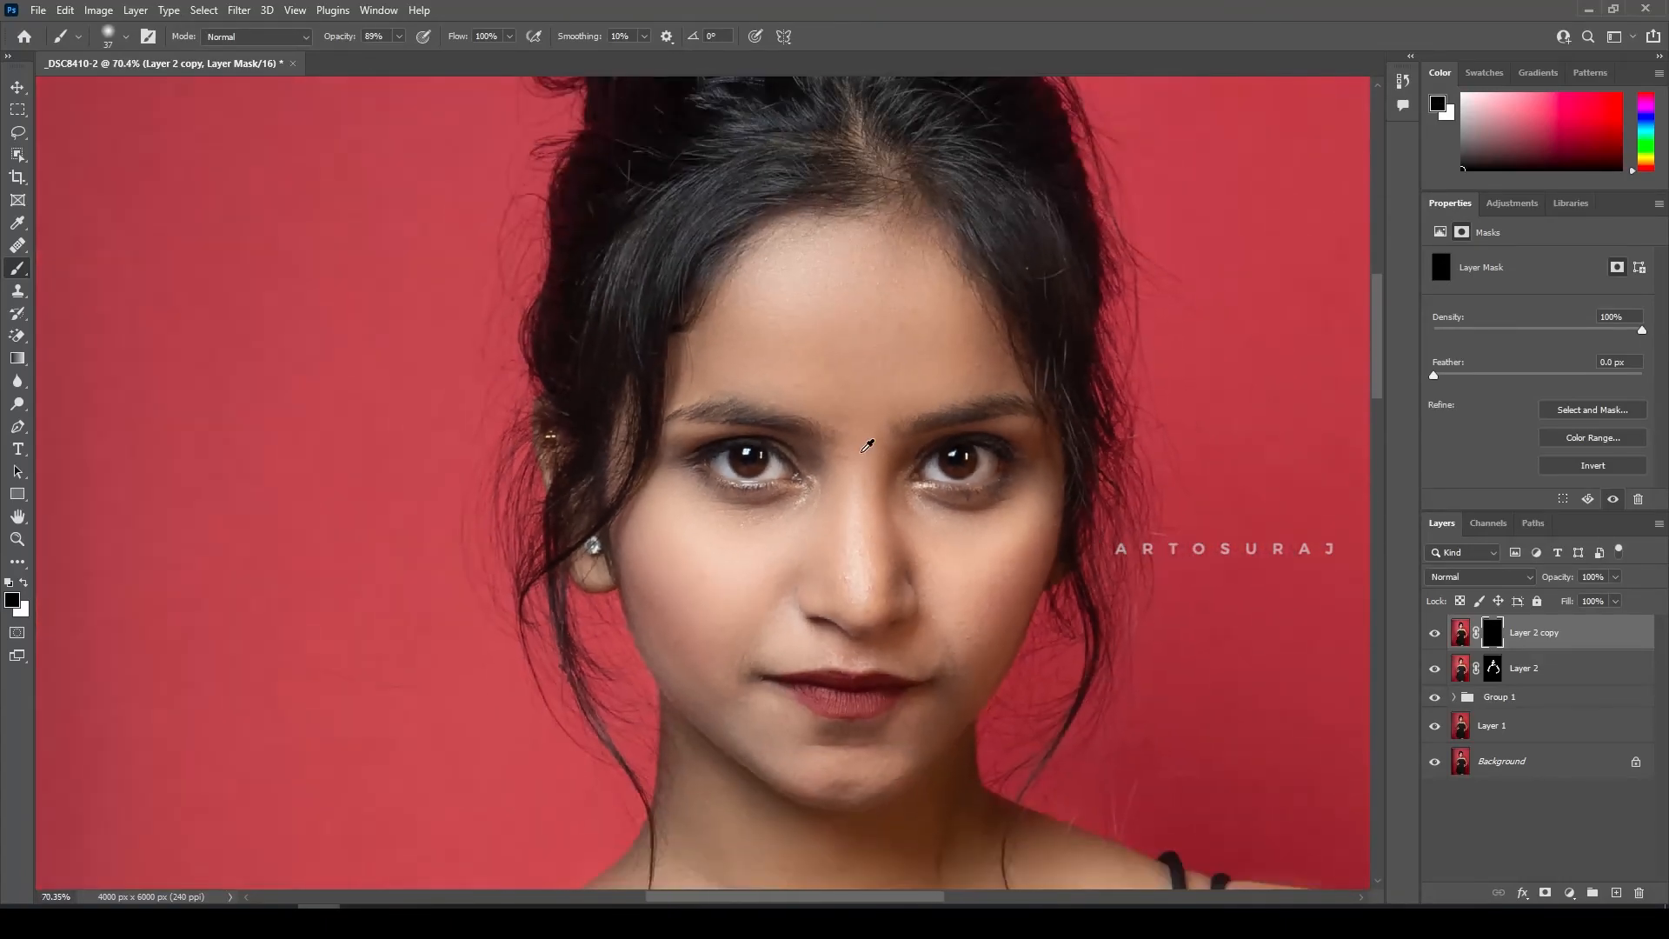
# Step: Paint white on the Layer 2 copy mask over the nose highlight, cheek and forehead, using a larger brush for the broad areas
pyautogui.scroll(6, 859, 584)
pyautogui.press('x')
pyautogui.moveTo(863, 571); pyautogui.dragTo(869, 573)
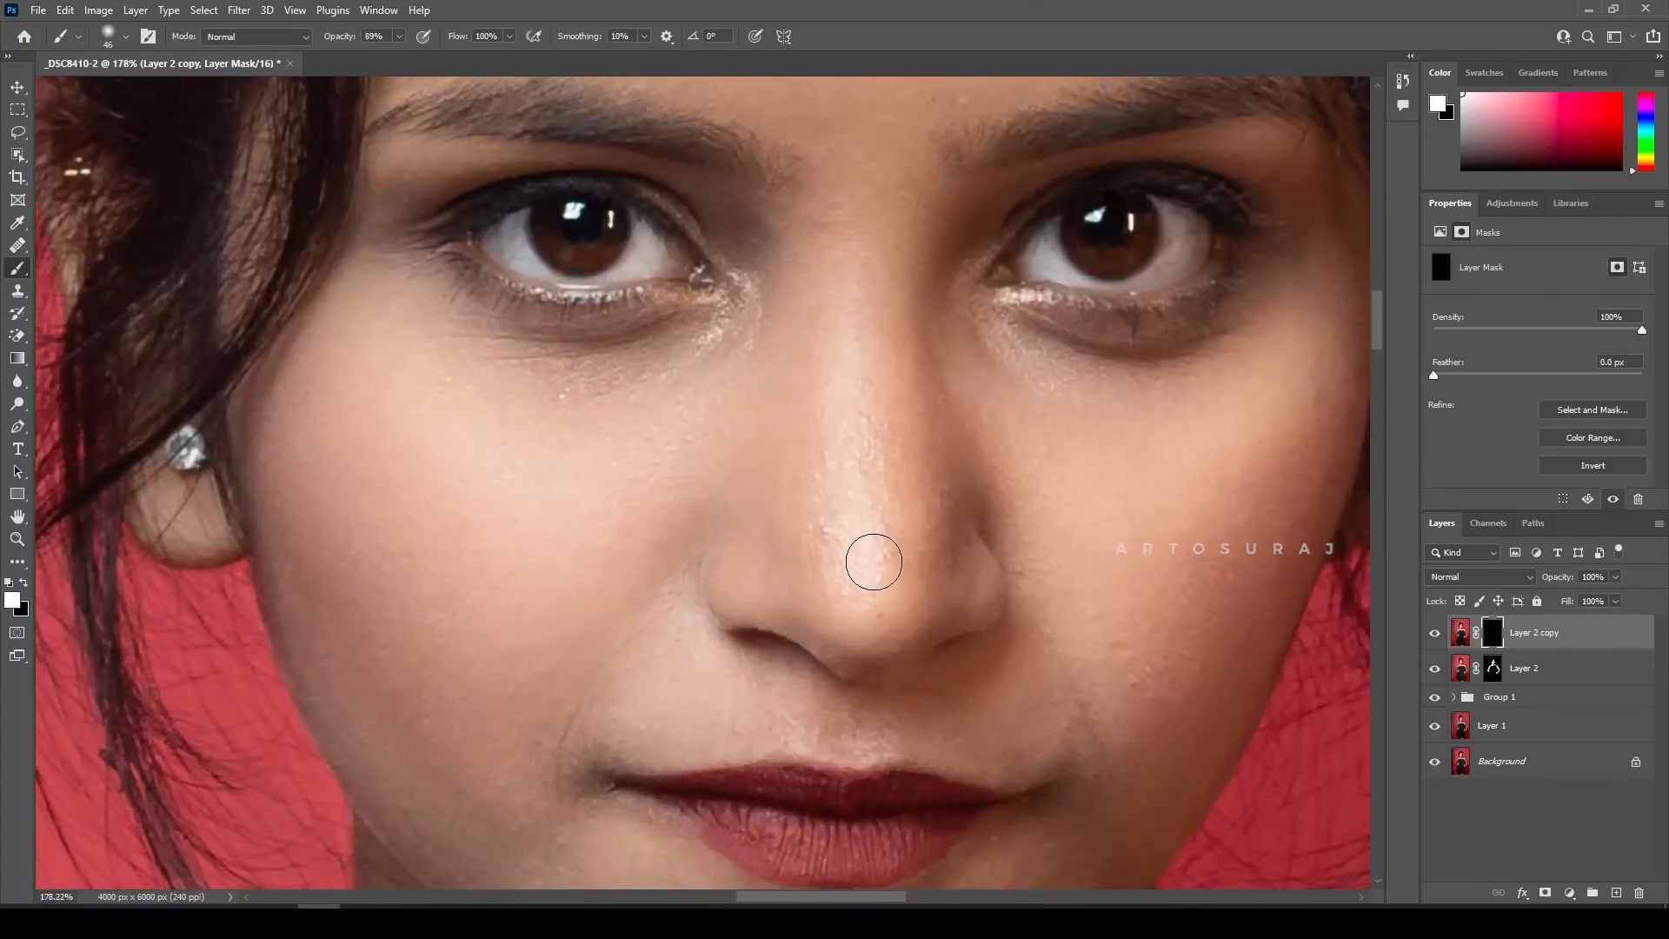
pyautogui.scroll(-2, 852, 558)
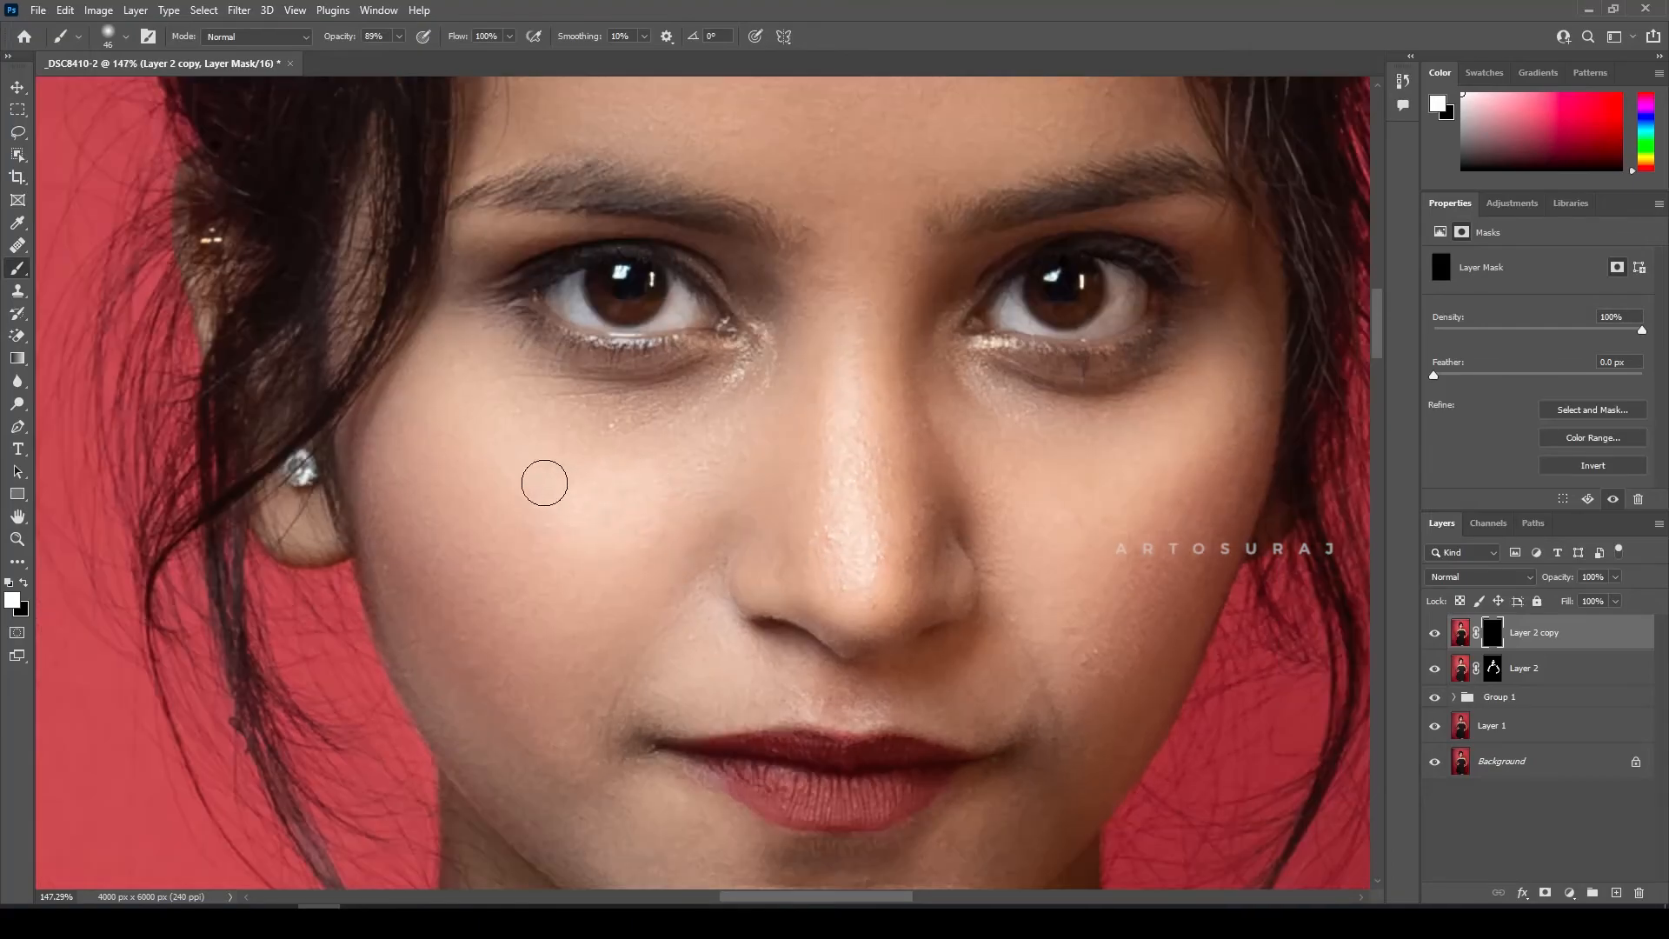
pyautogui.scroll(-4, 670, 503)
pyautogui.moveTo(603, 513); pyautogui.dragTo(597, 472)
pyautogui.moveTo(689, 150); pyautogui.dragTo(718, 179)
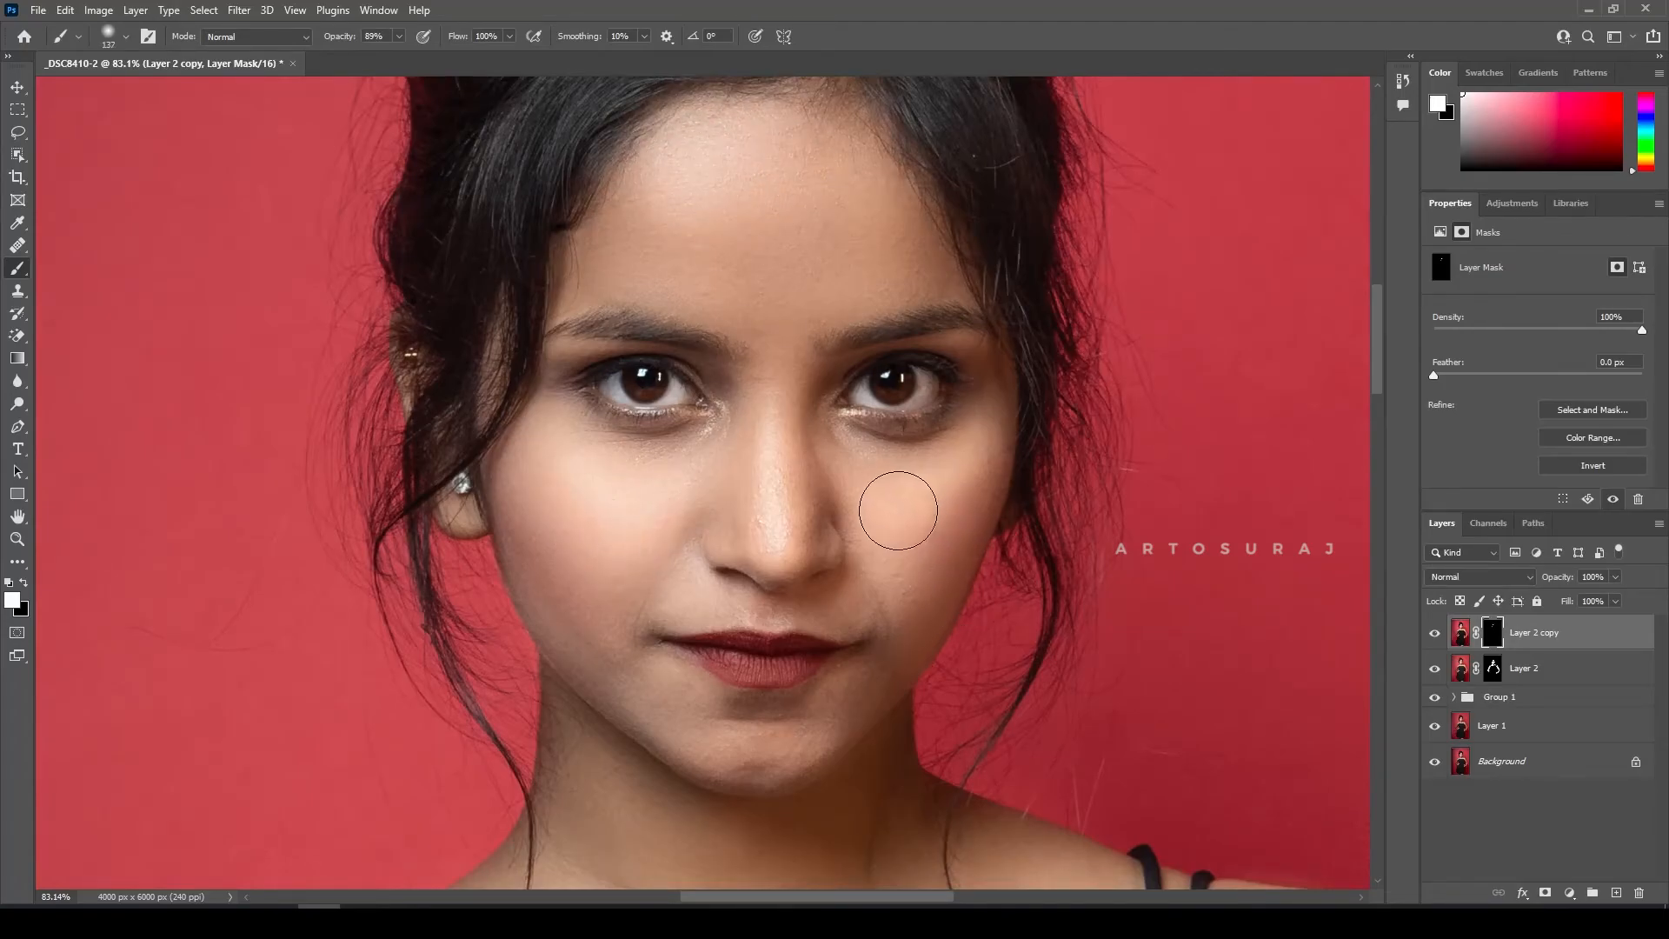
pyautogui.scroll(-3, 907, 571)
pyautogui.scroll(-5, 907, 571)
pyautogui.scroll(-4, 907, 571)
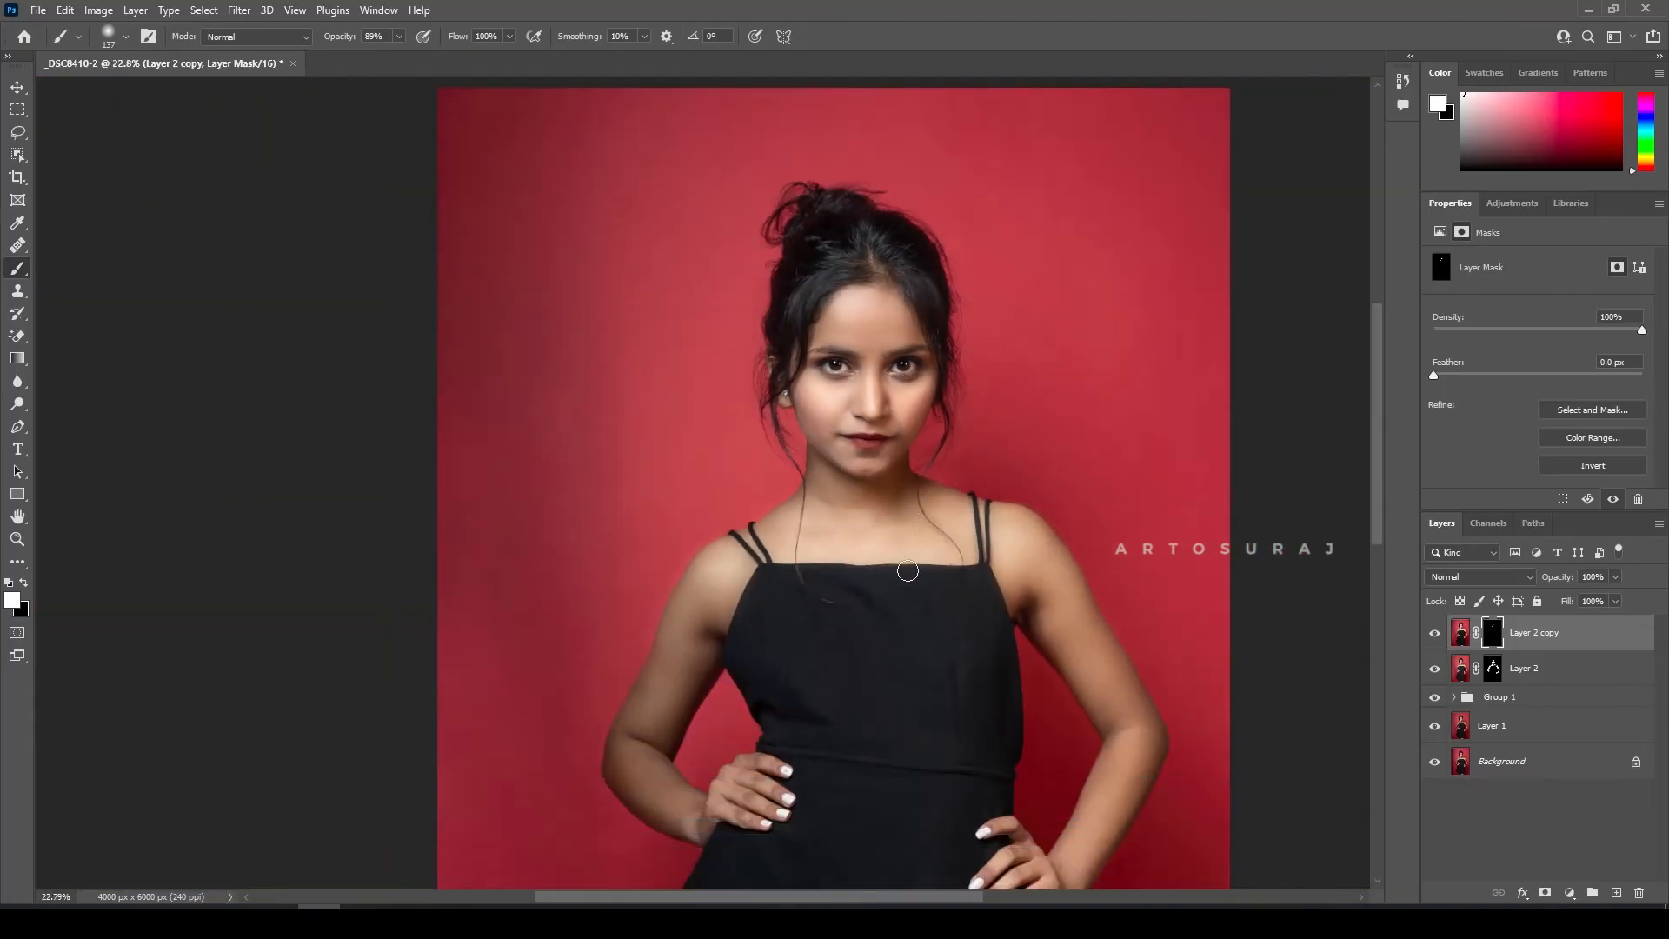
pyautogui.scroll(4, 727, 453)
pyautogui.moveTo(948, 411)
pyautogui.mouseDown()
pyautogui.moveTo(1088, 421)
pyautogui.moveTo(1084, 401)
pyautogui.moveTo(1009, 399)
pyautogui.moveTo(1032, 415)
pyautogui.mouseUp()
pyautogui.scroll(-3, 1009, 400)
pyautogui.hotkey('ctrl', 'z')
# Step: Paint white on the Layer 2 copy mask across the collarbone area and over the shoulder with a large soft brush
pyautogui.scroll(7, 1049, 408)
pyautogui.moveTo(841, 399); pyautogui.dragTo(1065, 414)
pyautogui.scroll(-9, 1025, 406)
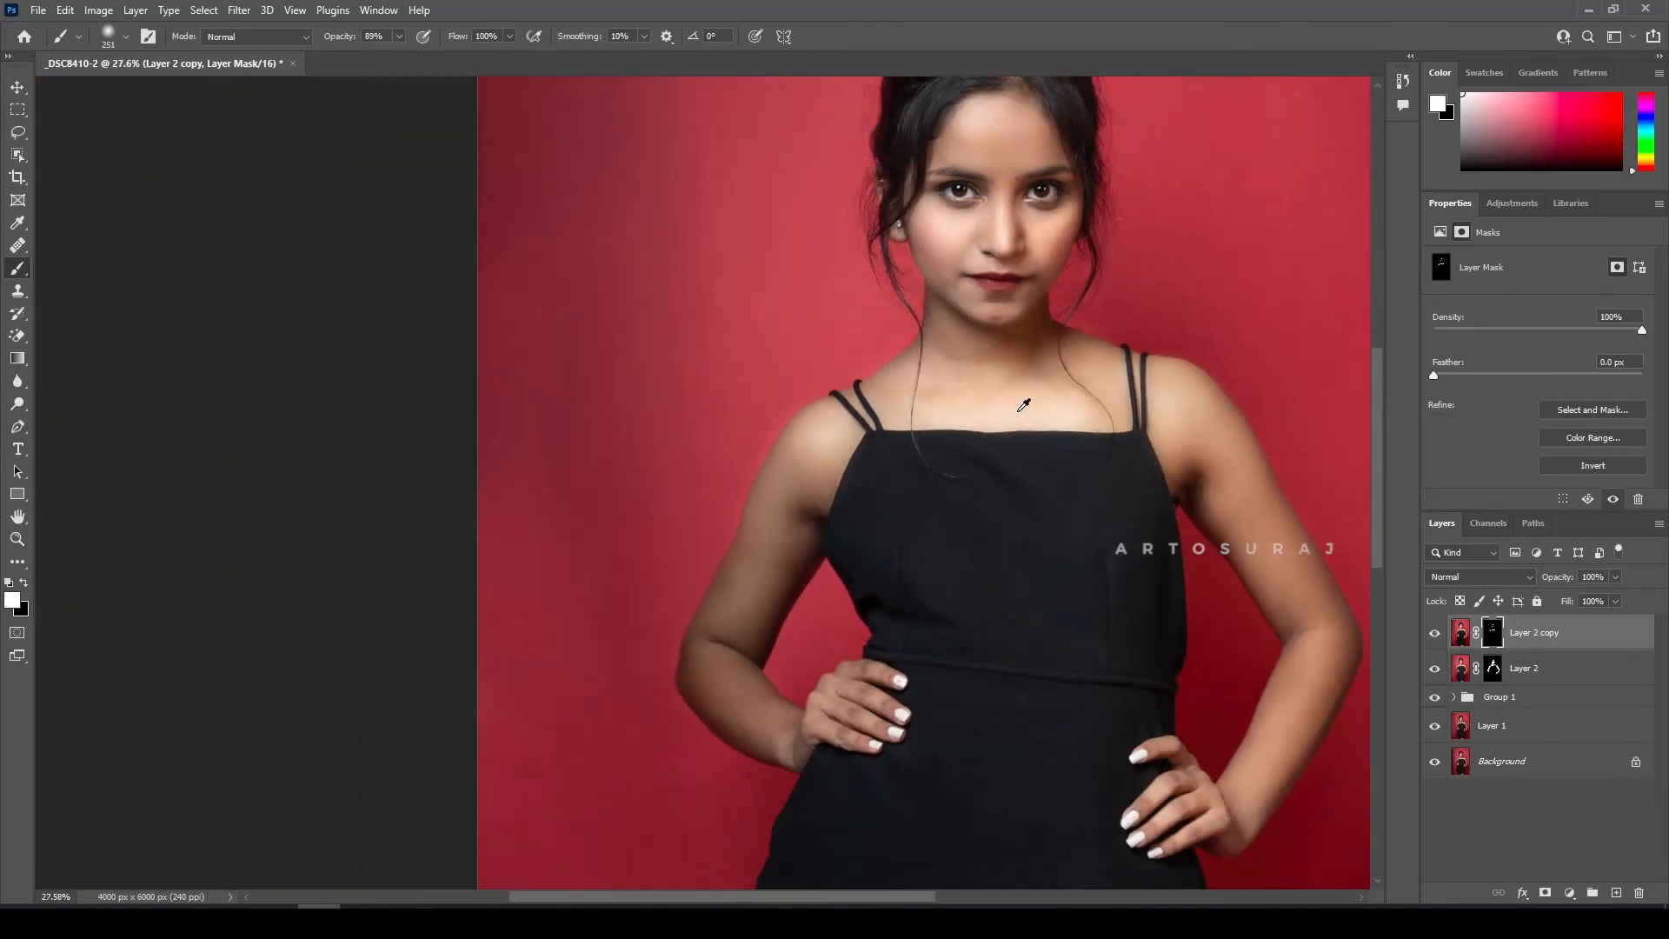
pyautogui.scroll(-4, 1032, 422)
pyautogui.moveTo(1136, 401); pyautogui.dragTo(1137, 401)
pyautogui.scroll(-2, 1142, 407)
pyautogui.hscroll(3, 1133, 415)
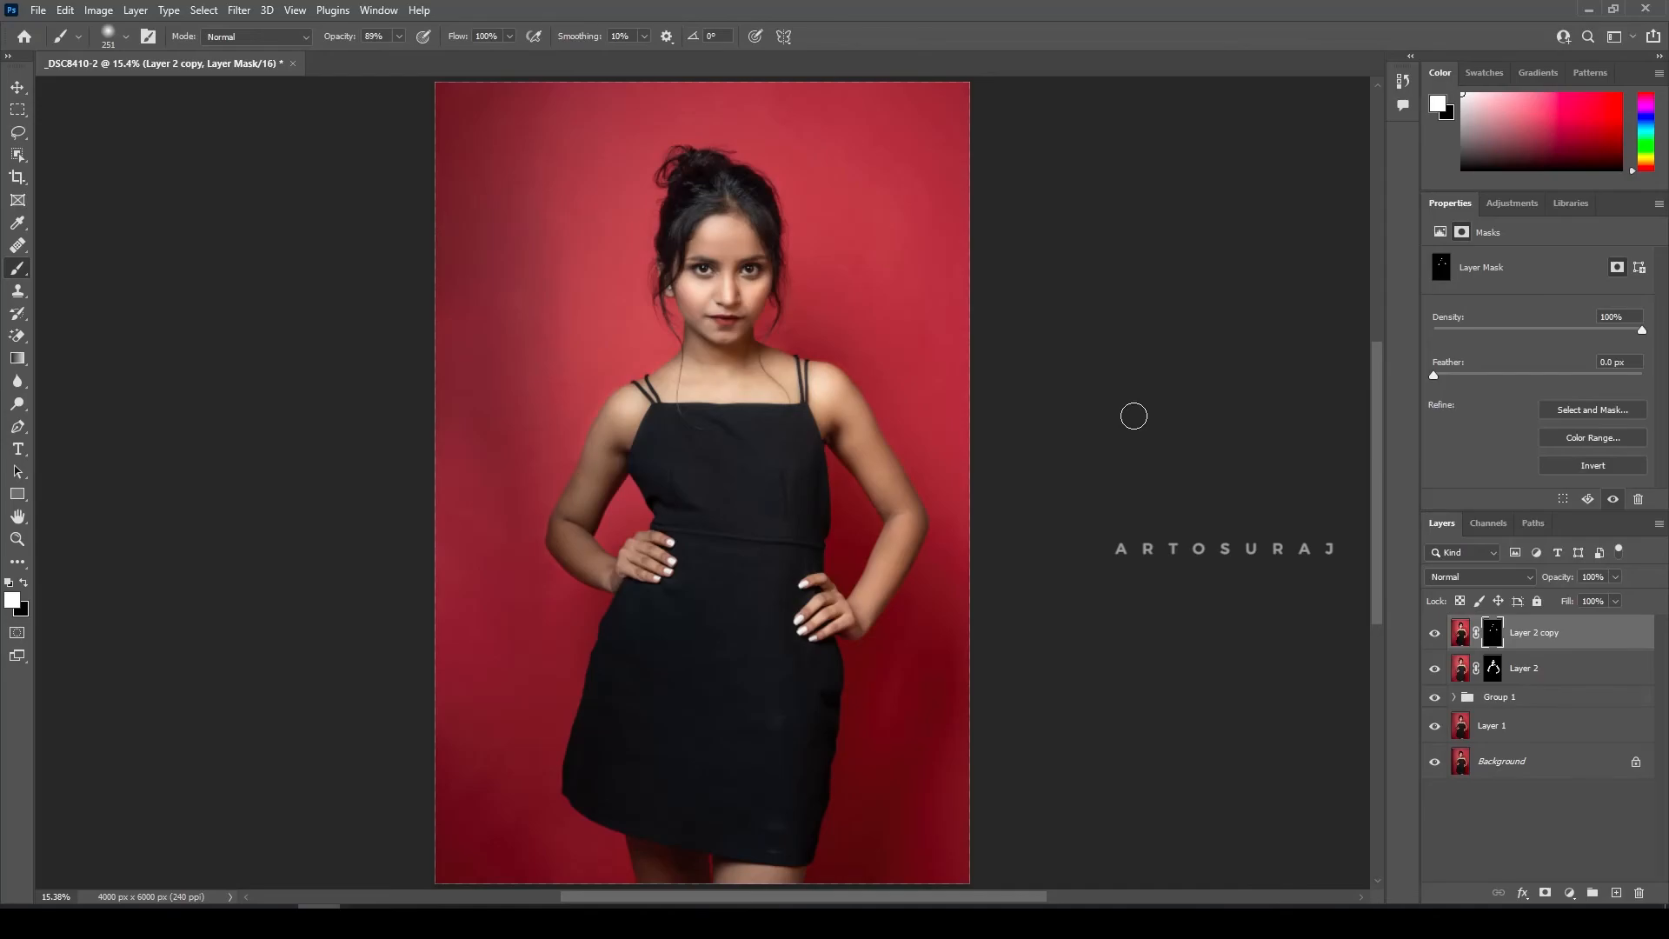
# Step: Check the face at 100% and stamp all visible layers into a new layer above Layer 2 copy
pyautogui.hotkey('ctrl', '1')
pyautogui.moveTo(774, 261)
pyautogui.mouseDown()
pyautogui.moveTo(760, 570)
pyautogui.moveTo(801, 887)
pyautogui.mouseUp()
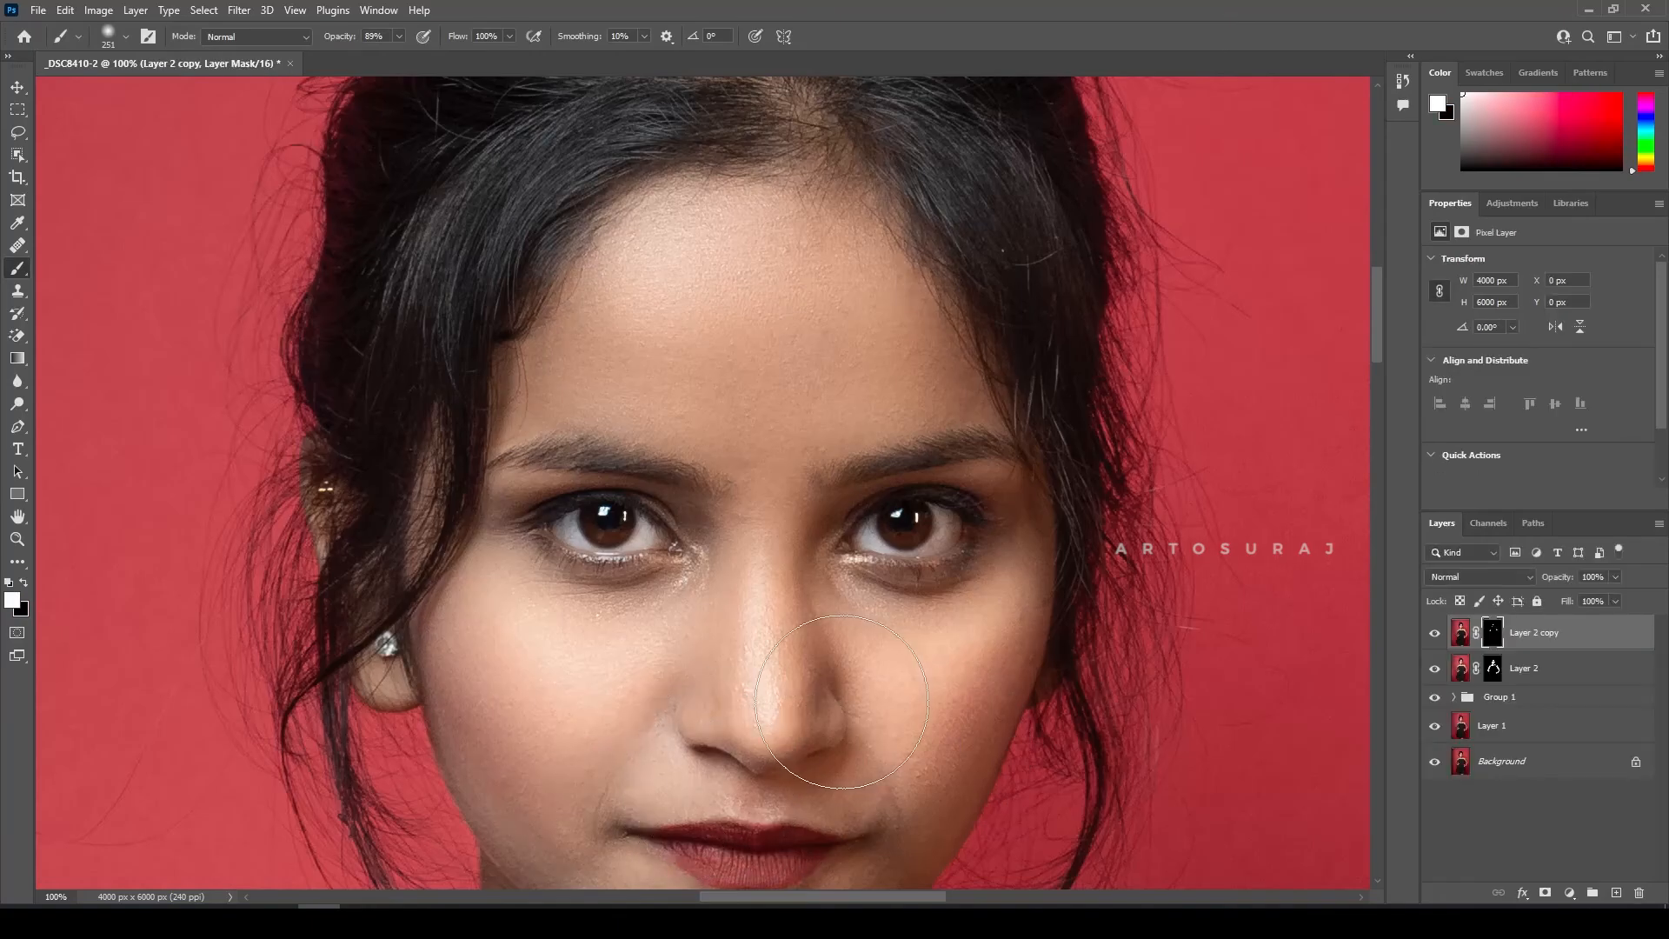
pyautogui.scroll(-1, 841, 702)
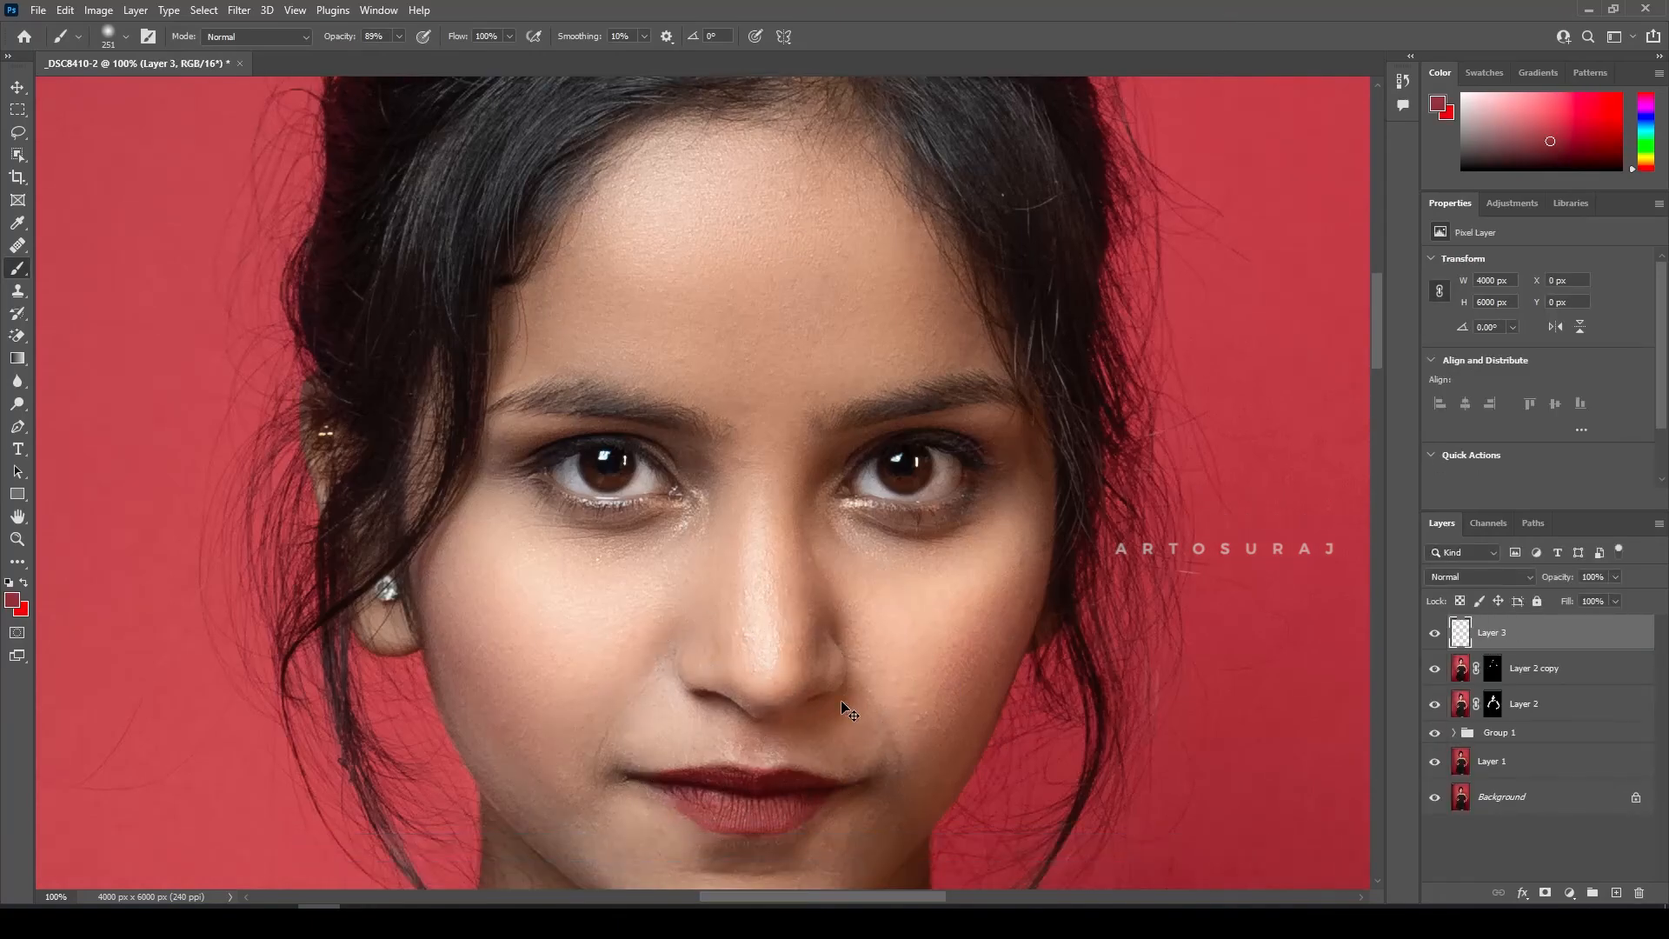
# Step: Delete Layer 2 copy, Layer 2, Group 1 and Layer 1, keeping only the merged layer and the Background
pyautogui.click(1542, 669)
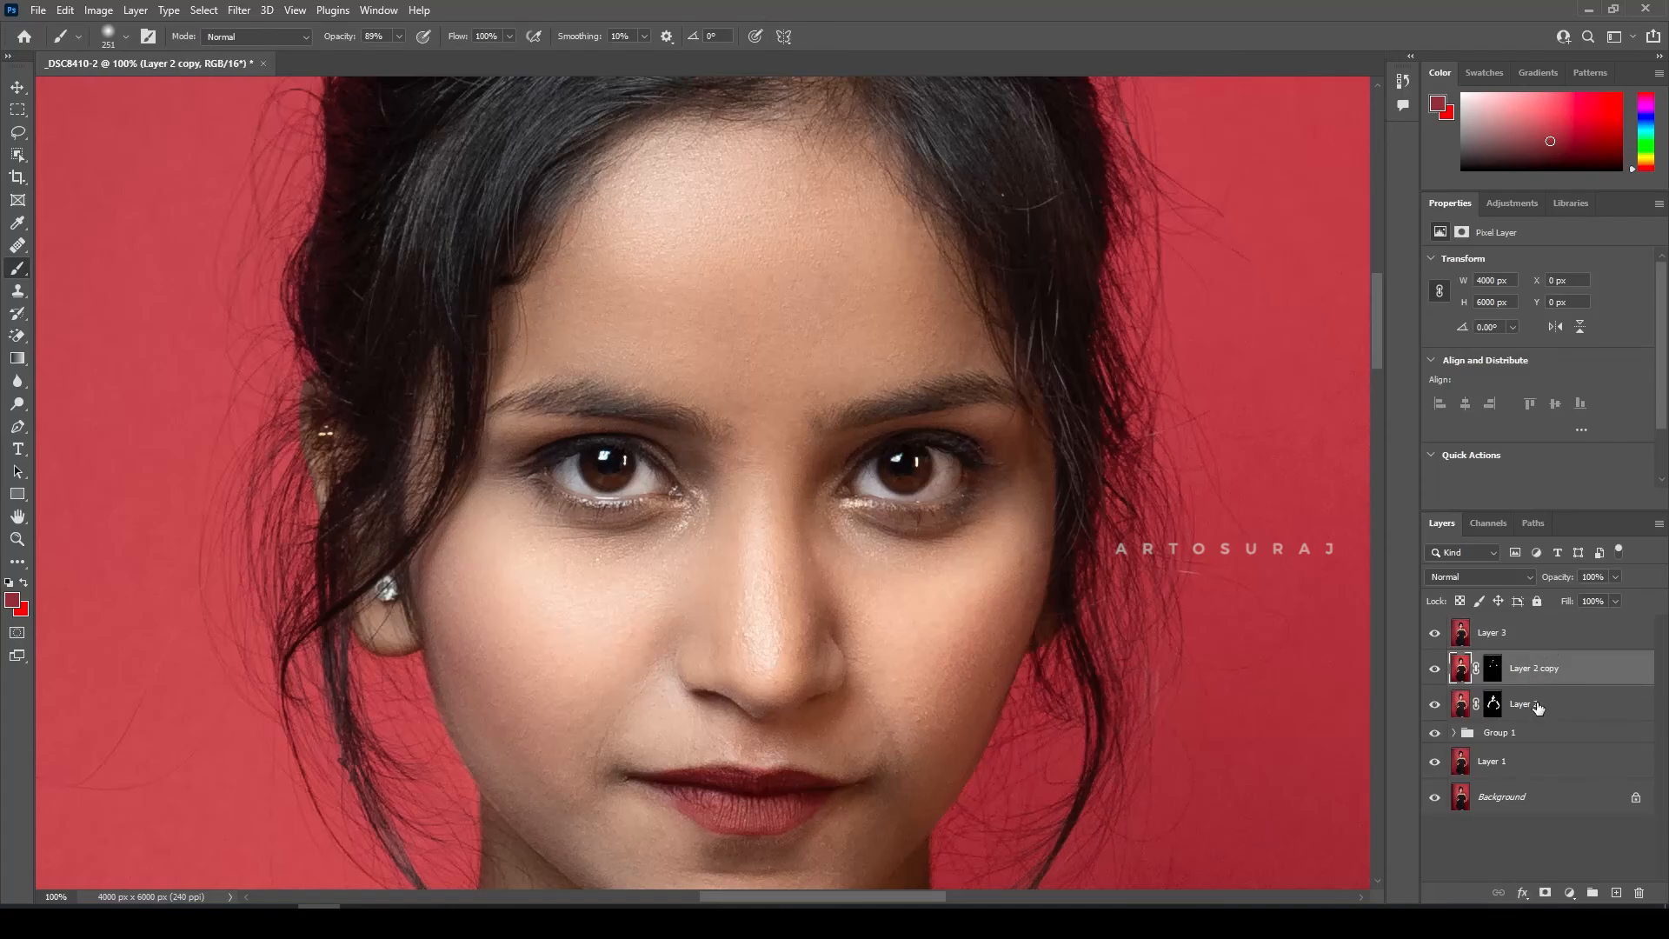
pyautogui.keyDown('shift'); pyautogui.click(1537, 704); pyautogui.keyUp('shift')
pyautogui.keyDown('shift'); pyautogui.click(1540, 736); pyautogui.keyUp('shift')
pyautogui.keyDown('shift'); pyautogui.click(1533, 760); pyautogui.keyUp('shift')
pyautogui.press('Delete')
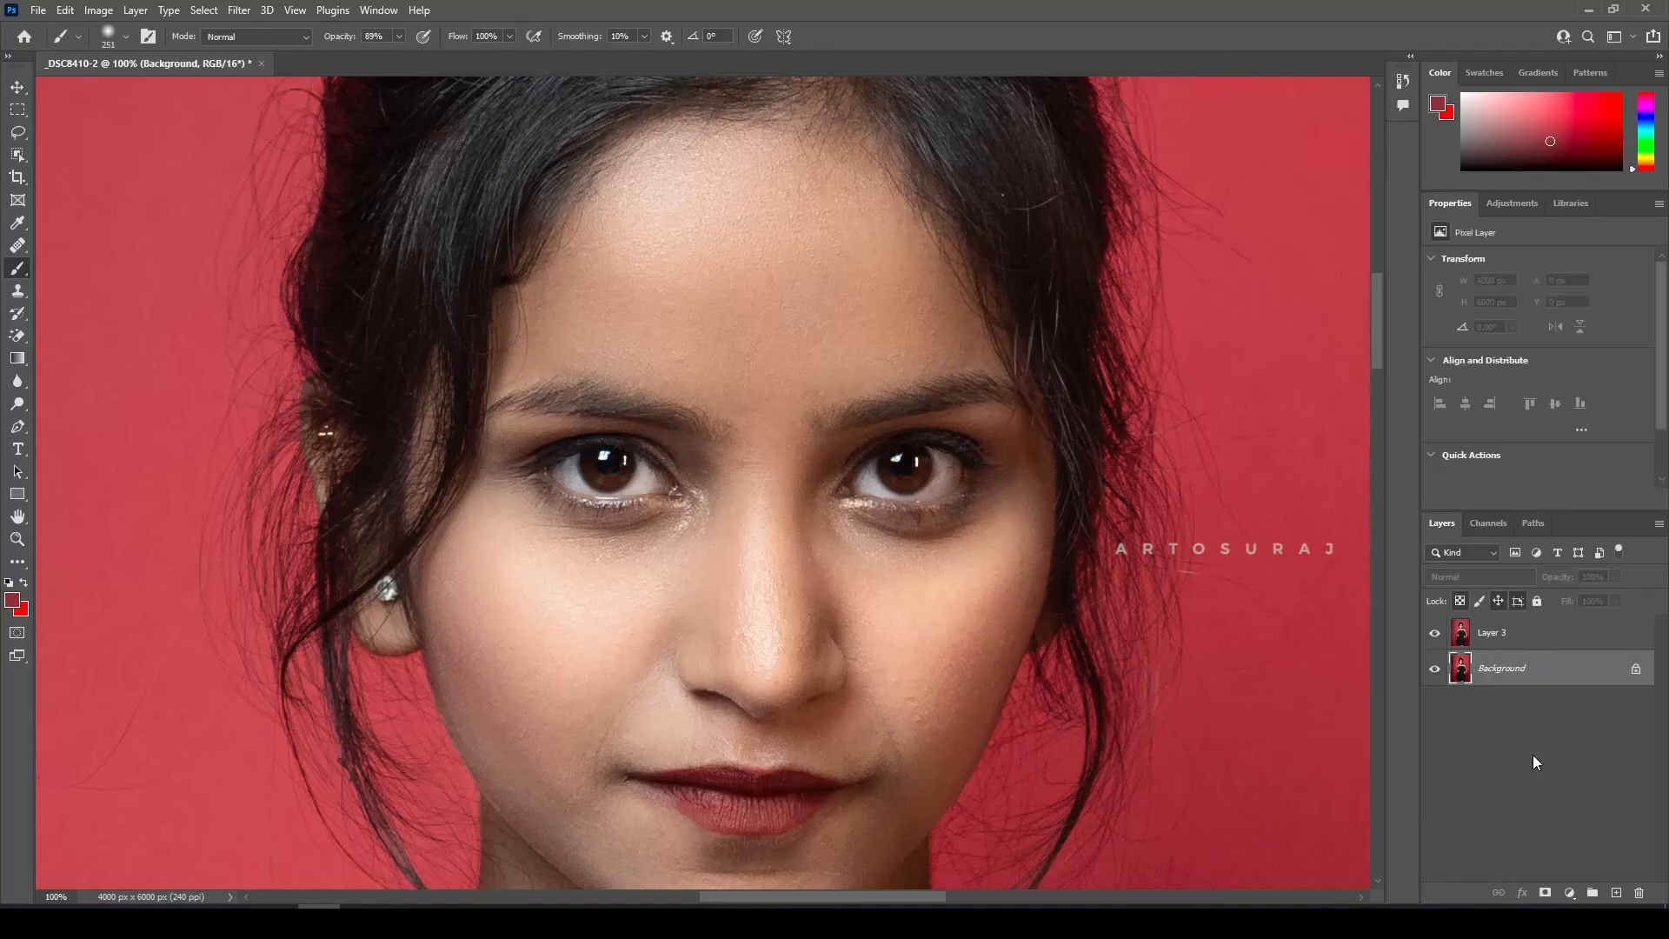
# Step: Compare the retouched full-length portrait with the original by repeatedly showing the Background alone and restoring the merged layer
pyautogui.scroll(-2, 1104, 651)
pyautogui.scroll(-5, 1103, 651)
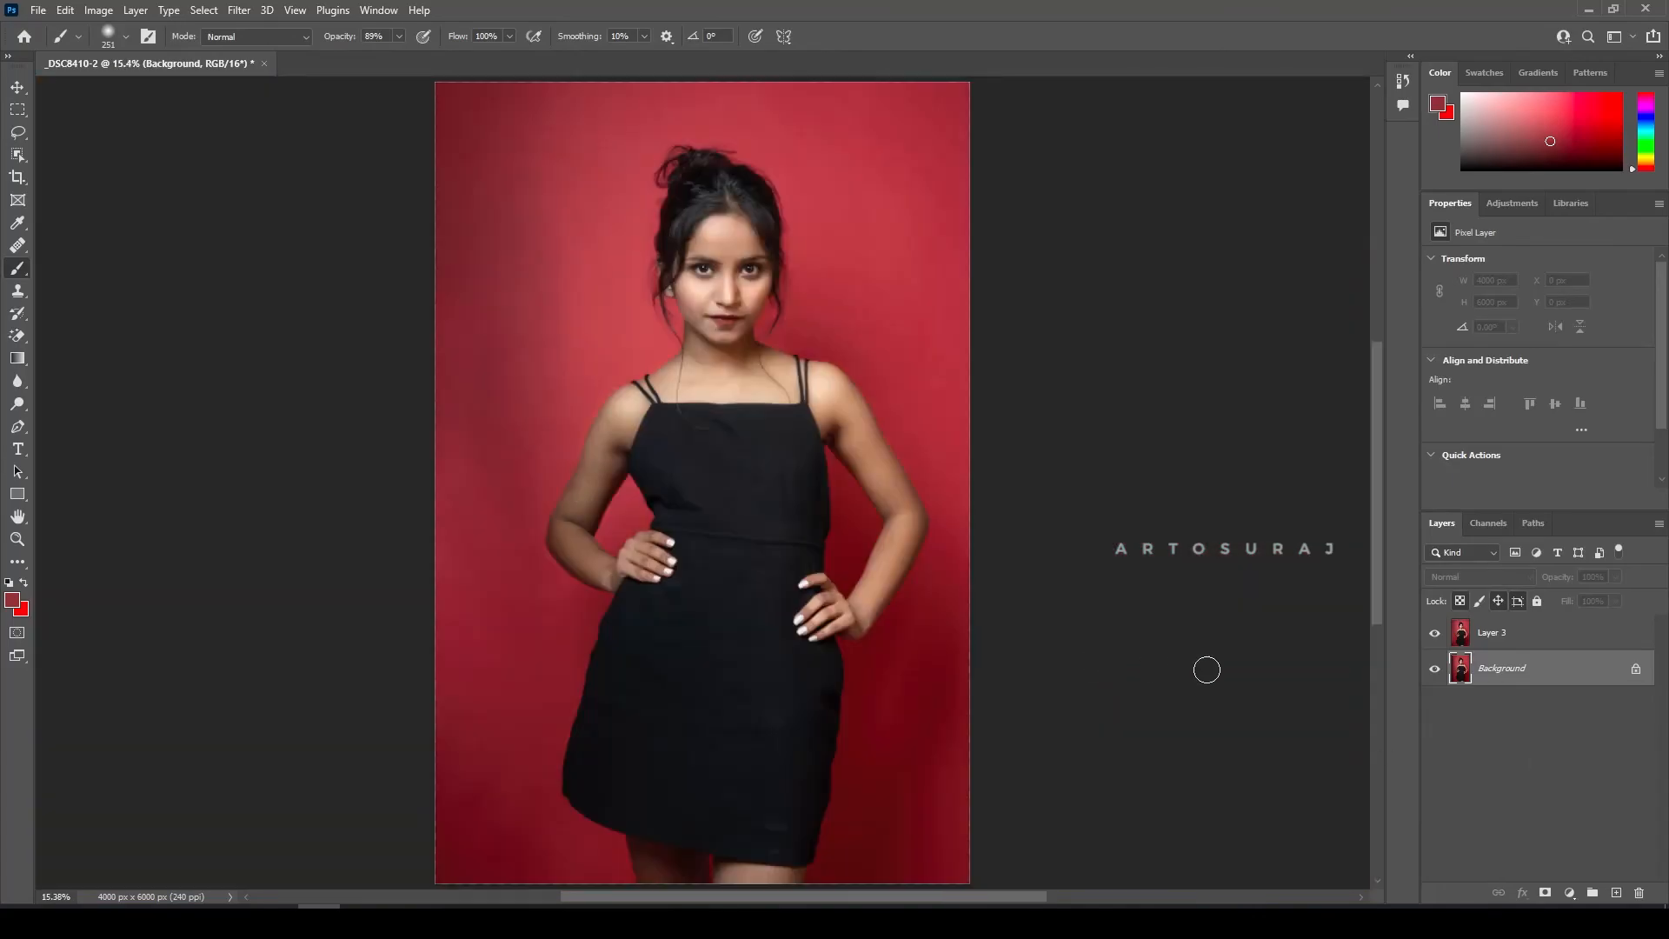
pyautogui.keyDown('alt'); pyautogui.click(1436, 670); pyautogui.keyUp('alt')
pyautogui.keyDown('alt'); pyautogui.click(1436, 670); pyautogui.keyUp('alt')
pyautogui.keyDown('alt'); pyautogui.click(1436, 671); pyautogui.keyUp('alt')
pyautogui.keyDown('alt'); pyautogui.click(1435, 670); pyautogui.keyUp('alt')
pyautogui.keyDown('alt'); pyautogui.click(1436, 670); pyautogui.keyUp('alt')
pyautogui.keyDown('alt'); pyautogui.click(1436, 670); pyautogui.keyUp('alt')
pyautogui.keyDown('alt'); pyautogui.click(1436, 671); pyautogui.keyUp('alt')
pyautogui.keyDown('alt'); pyautogui.click(1436, 670); pyautogui.keyUp('alt')
pyautogui.keyDown('alt'); pyautogui.click(1436, 670); pyautogui.keyUp('alt')
pyautogui.keyDown('alt'); pyautogui.click(1435, 671); pyautogui.keyUp('alt')
# Step: Compare the face and shoulders before and after retouching by repeatedly isolating the Background layer in a closer view
pyautogui.scroll(2, 737, 233)
pyautogui.scroll(4, 737, 233)
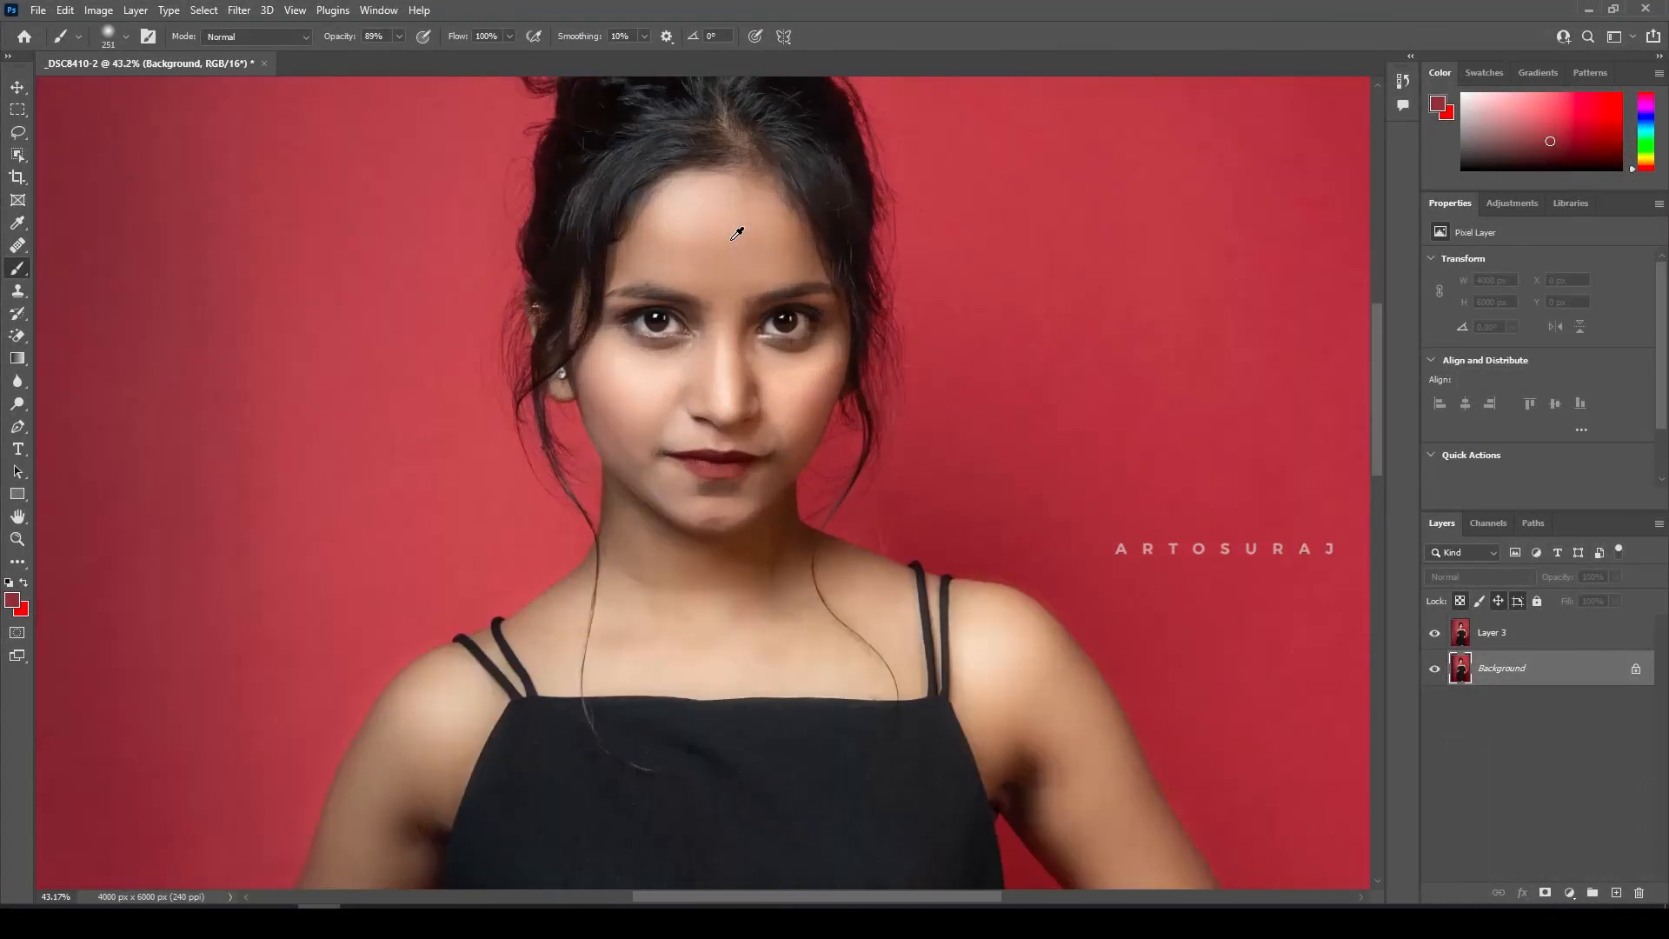
pyautogui.keyDown('alt'); pyautogui.click(1436, 670); pyautogui.keyUp('alt')
pyautogui.keyDown('alt'); pyautogui.click(1436, 670); pyautogui.keyUp('alt')
pyautogui.keyDown('alt'); pyautogui.click(1436, 670); pyautogui.keyUp('alt')
pyautogui.keyDown('alt'); pyautogui.click(1436, 670); pyautogui.keyUp('alt')
pyautogui.keyDown('alt'); pyautogui.click(1435, 670); pyautogui.keyUp('alt')
pyautogui.keyDown('alt'); pyautogui.click(1436, 670); pyautogui.keyUp('alt')
pyautogui.keyDown('alt'); pyautogui.click(1436, 670); pyautogui.keyUp('alt')
pyautogui.keyDown('alt'); pyautogui.click(1435, 670); pyautogui.keyUp('alt')
pyautogui.keyDown('alt'); pyautogui.click(1436, 670); pyautogui.keyUp('alt')
pyautogui.keyDown('alt'); pyautogui.click(1436, 670); pyautogui.keyUp('alt')
pyautogui.keyDown('alt'); pyautogui.click(1435, 670); pyautogui.keyUp('alt')
pyautogui.keyDown('alt'); pyautogui.click(1436, 670); pyautogui.keyUp('alt')
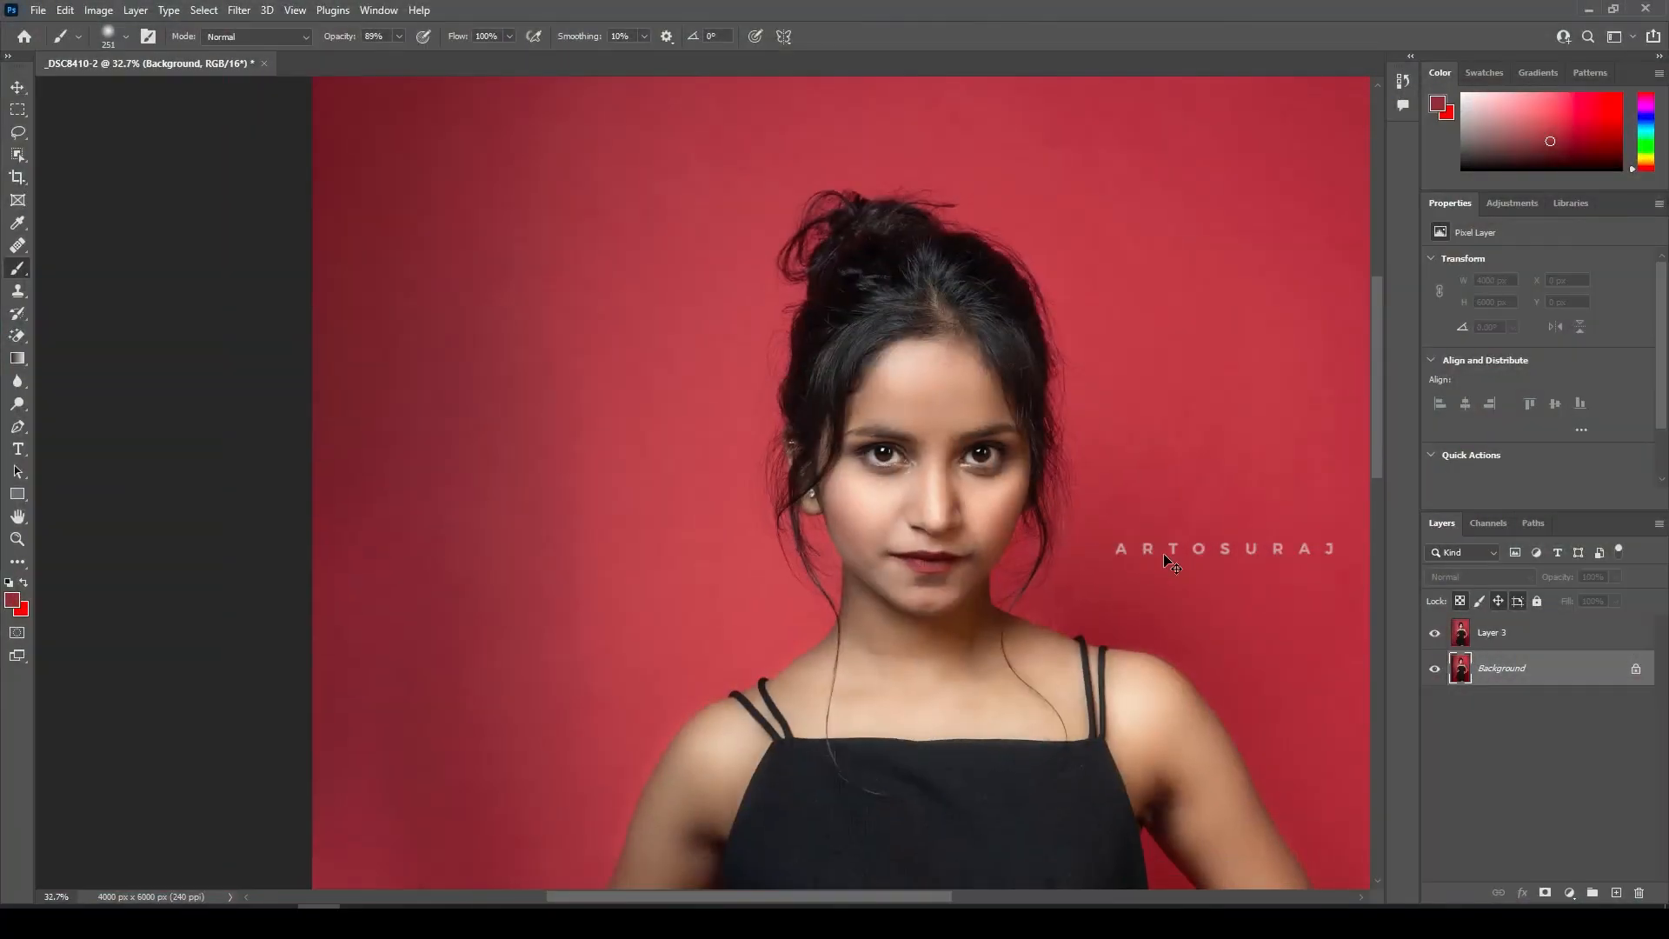
# Step: Save the retouched portrait document
pyautogui.hotkey('ctrl', 's')
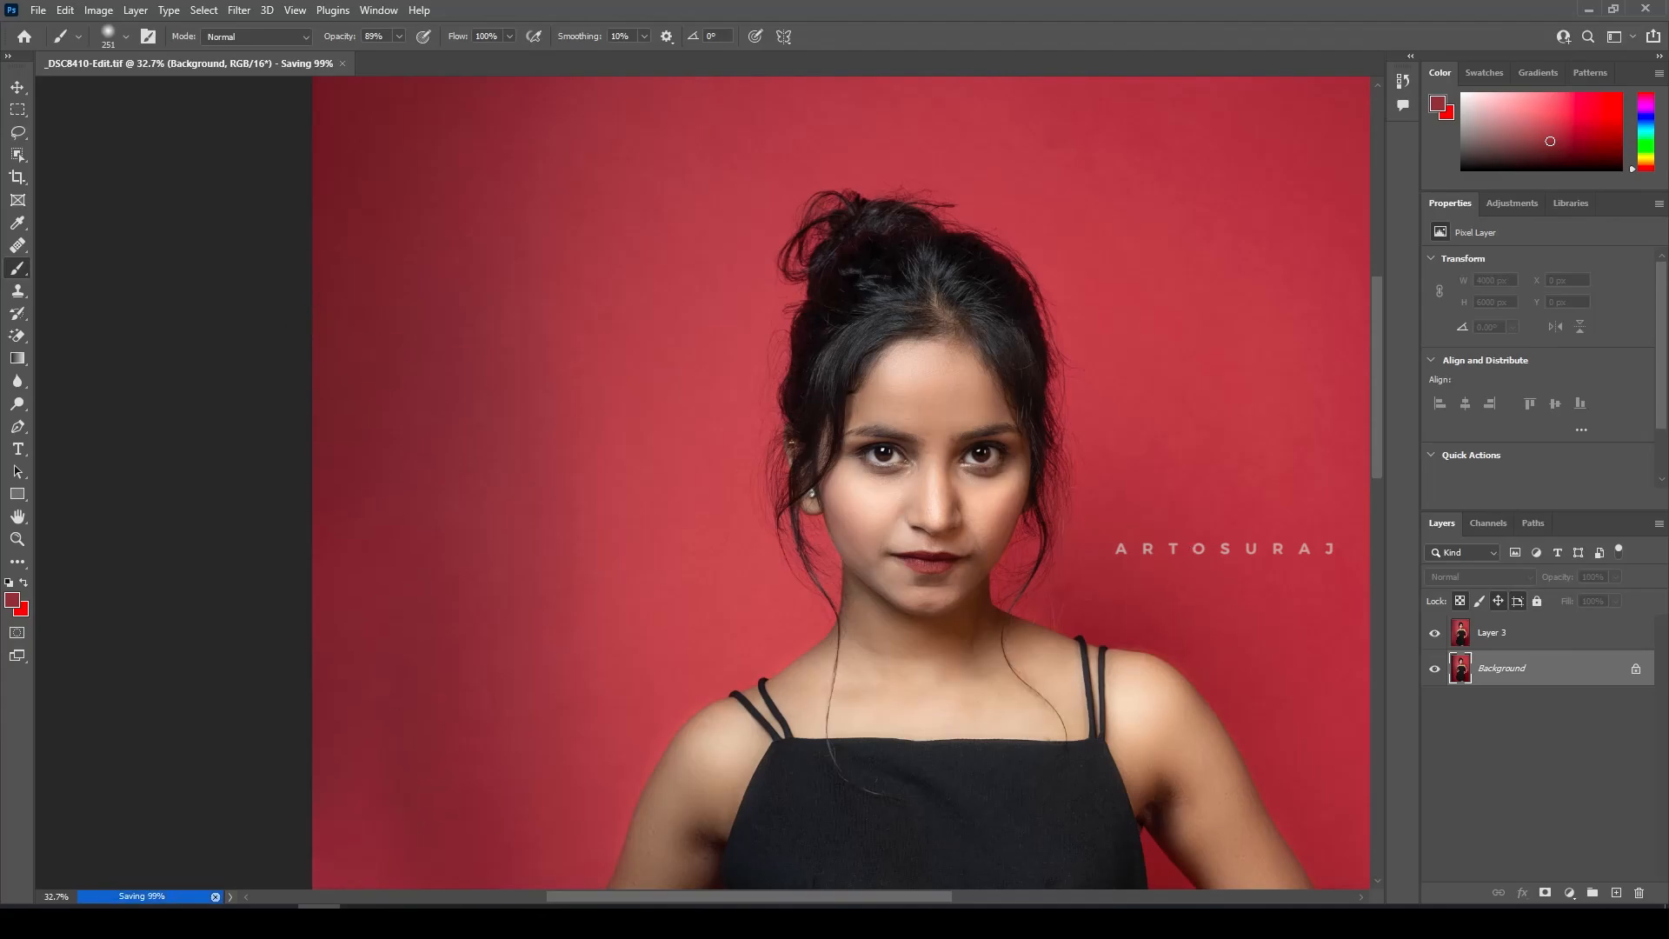